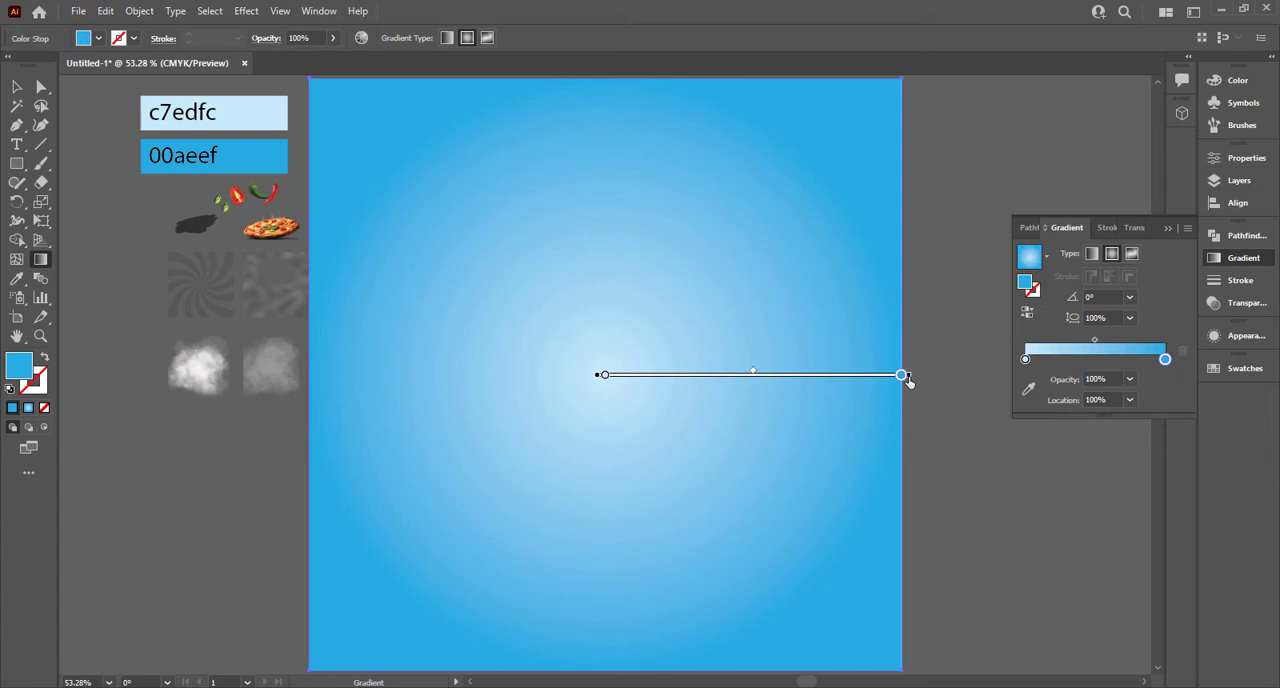
Step: Extend the blue square's radial gradient outward beyond its edge and deselect the square
{"action": "left_click_drag", "start_coordinate": [922, 380], "coordinate": [965, 381]}
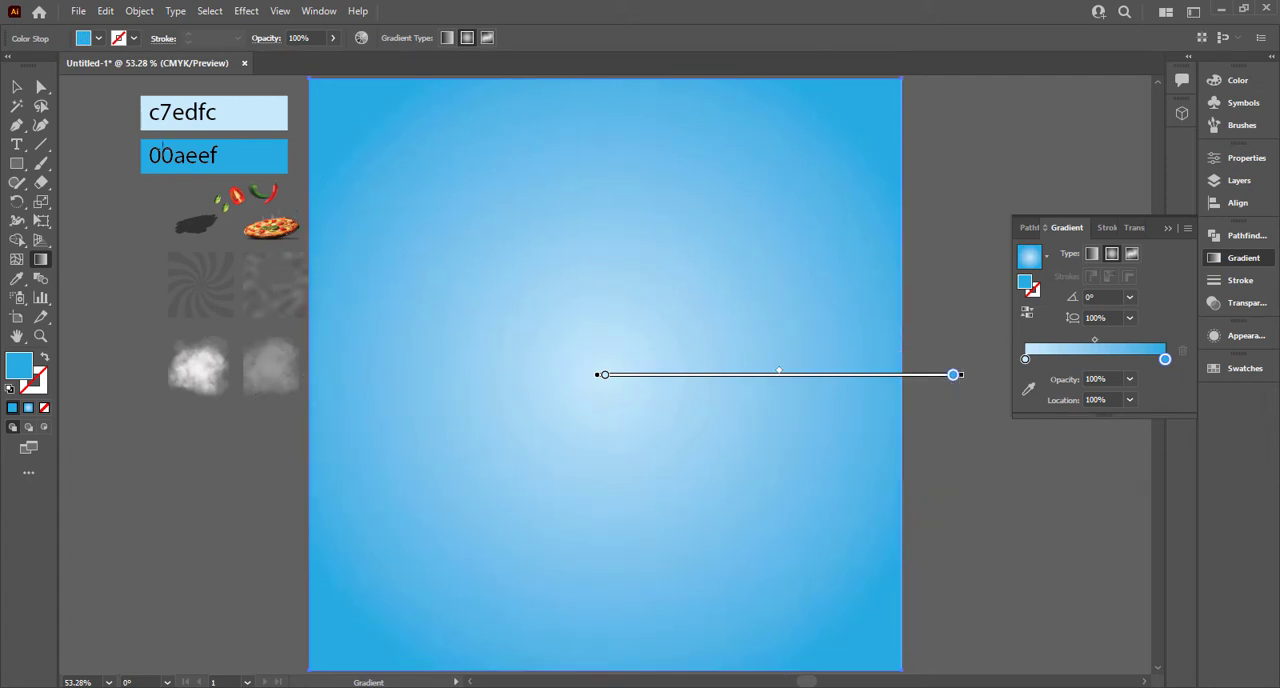
{"action": "left_click", "coordinate": [17, 89]}
{"action": "scroll", "coordinate": [912, 287], "scroll_direction": "down", "scroll_amount": 1}
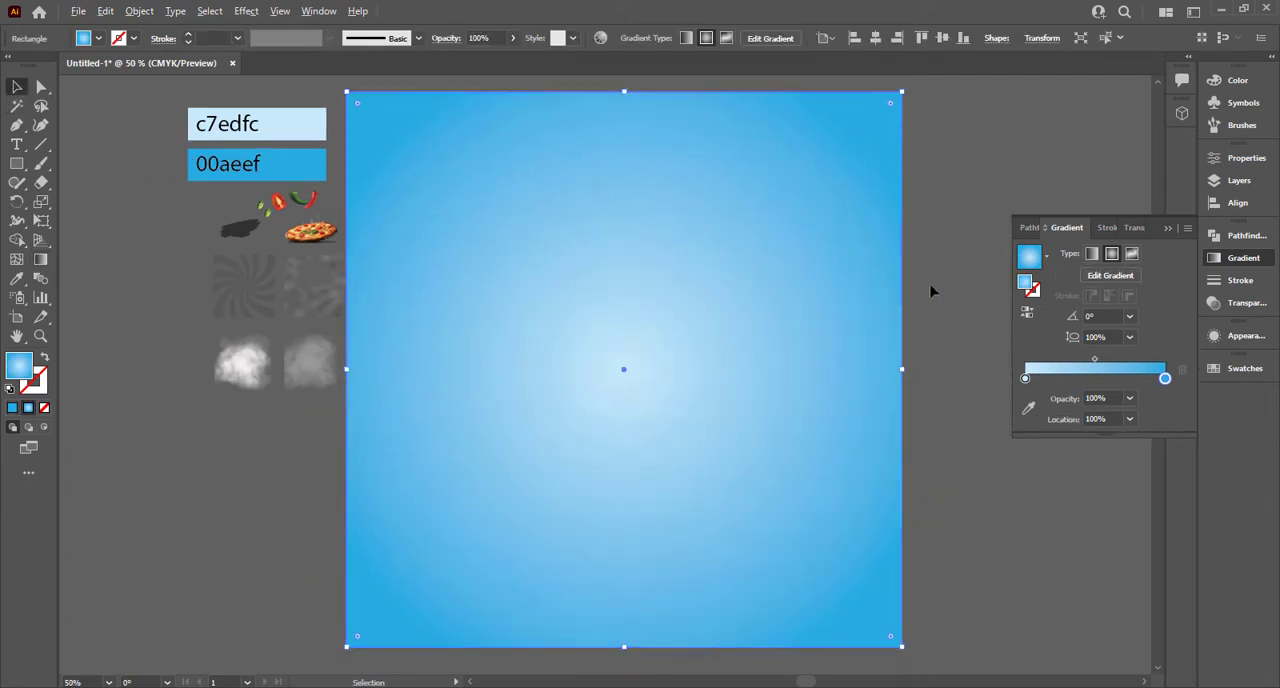
{"action": "left_click_drag", "start_coordinate": [944, 288], "coordinate": [908, 286]}
{"action": "left_click", "coordinate": [1168, 229]}
{"action": "left_click", "coordinate": [1105, 247]}
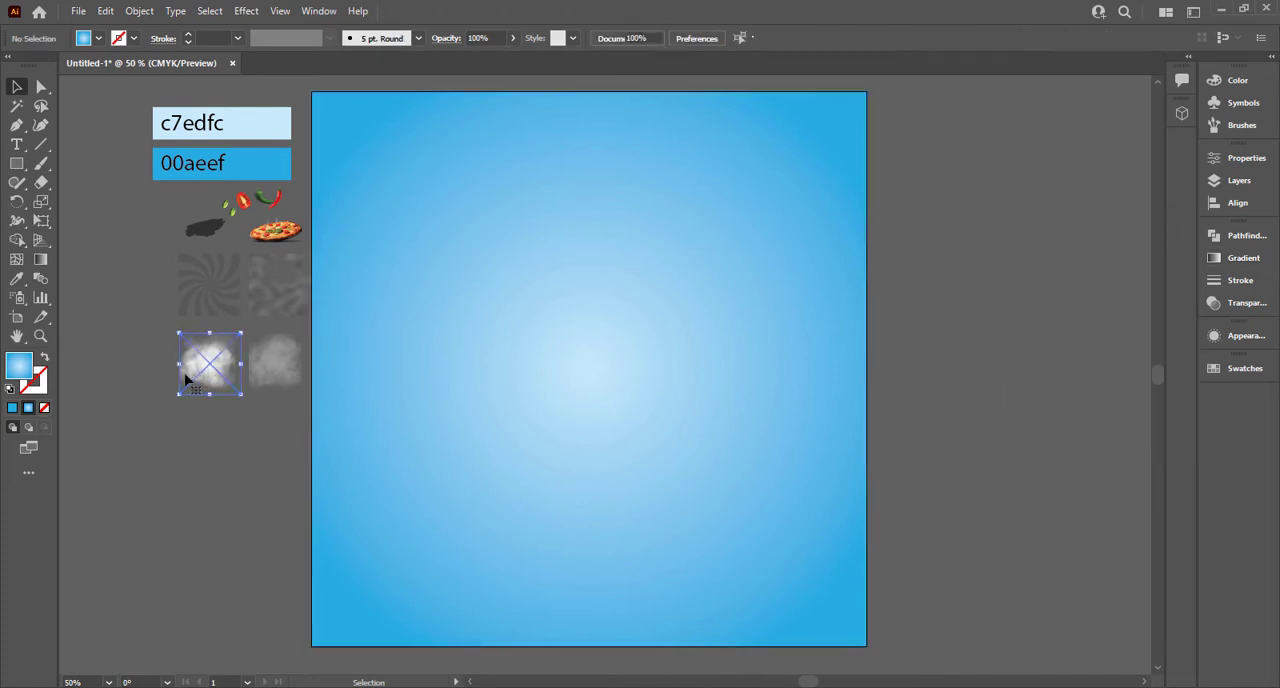
{"action": "left_click", "coordinate": [210, 298]}
{"action": "left_click_drag", "start_coordinate": [221, 379], "coordinate": [507, 369]}
{"action": "right_click", "coordinate": [508, 366]}
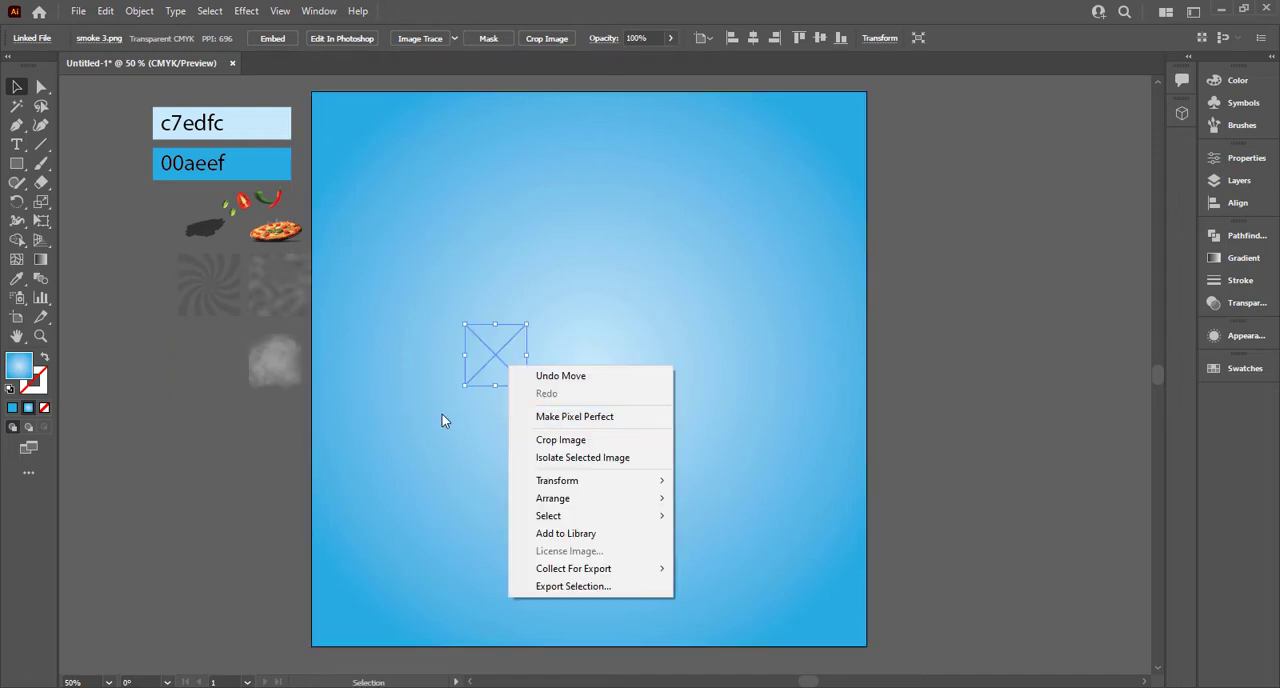
{"action": "left_click", "coordinate": [220, 421]}
{"action": "key", "text": "ctrl+z"}
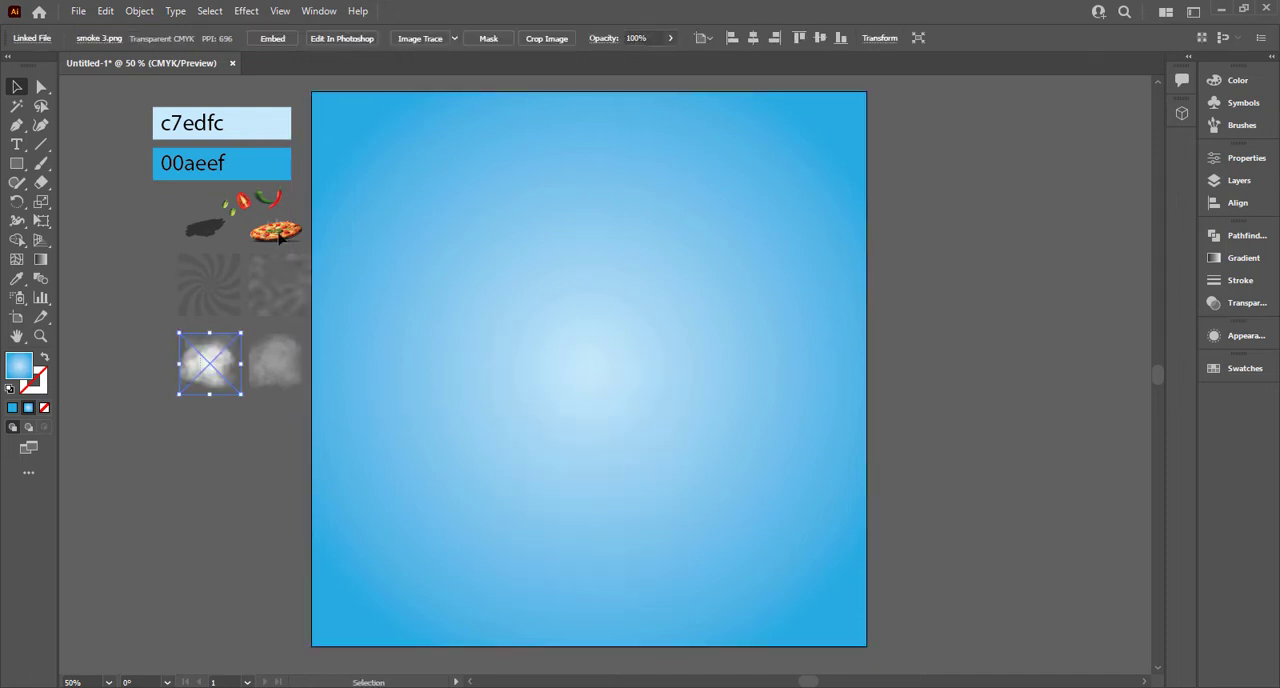
Step: Bring all the linked pizza, vegetable, texture and smoke images beside the artboard to the front of the stacking order
{"action": "left_click_drag", "start_coordinate": [280, 201], "coordinate": [280, 199]}
{"action": "right_click", "coordinate": [270, 322]}
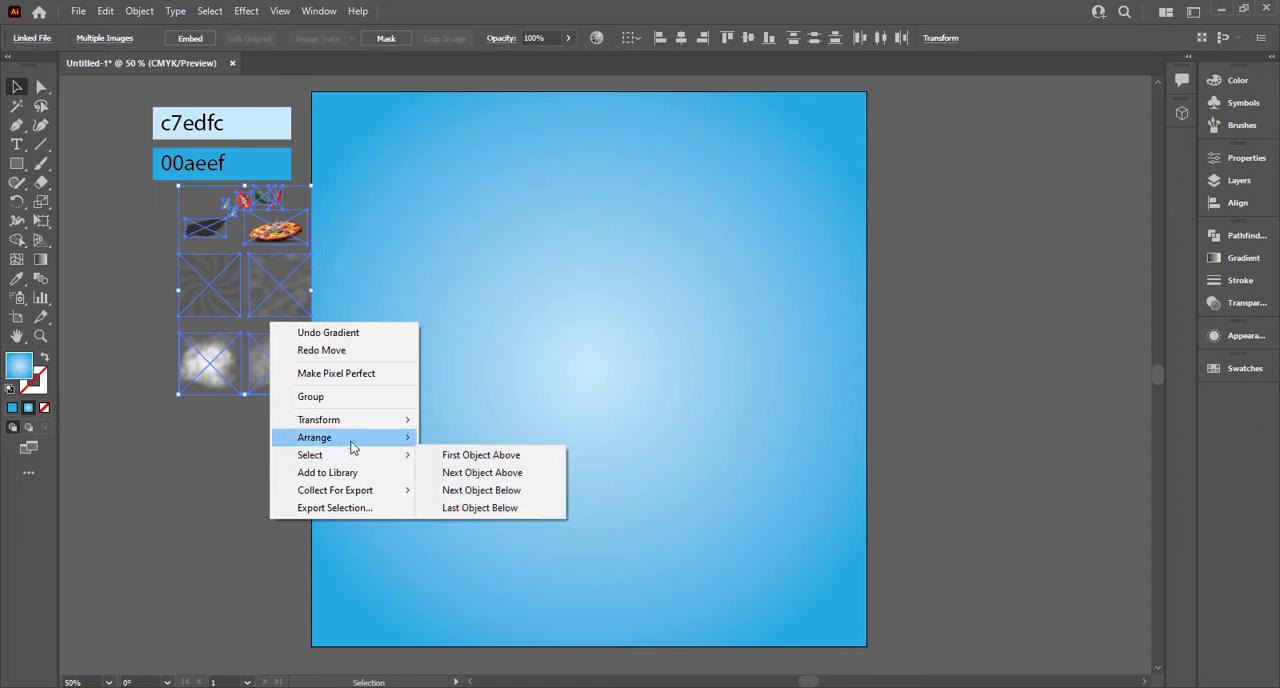
{"action": "mouse_move", "coordinate": [349, 437]}
{"action": "left_click", "coordinate": [475, 440]}
{"action": "left_click", "coordinate": [217, 446]}
Step: Place smoke 3.png enlarged over the whole artboard and set its blend mode to Overlay
{"action": "left_click_drag", "start_coordinate": [217, 394], "coordinate": [866, 645]}
{"action": "left_click", "coordinate": [1246, 340]}
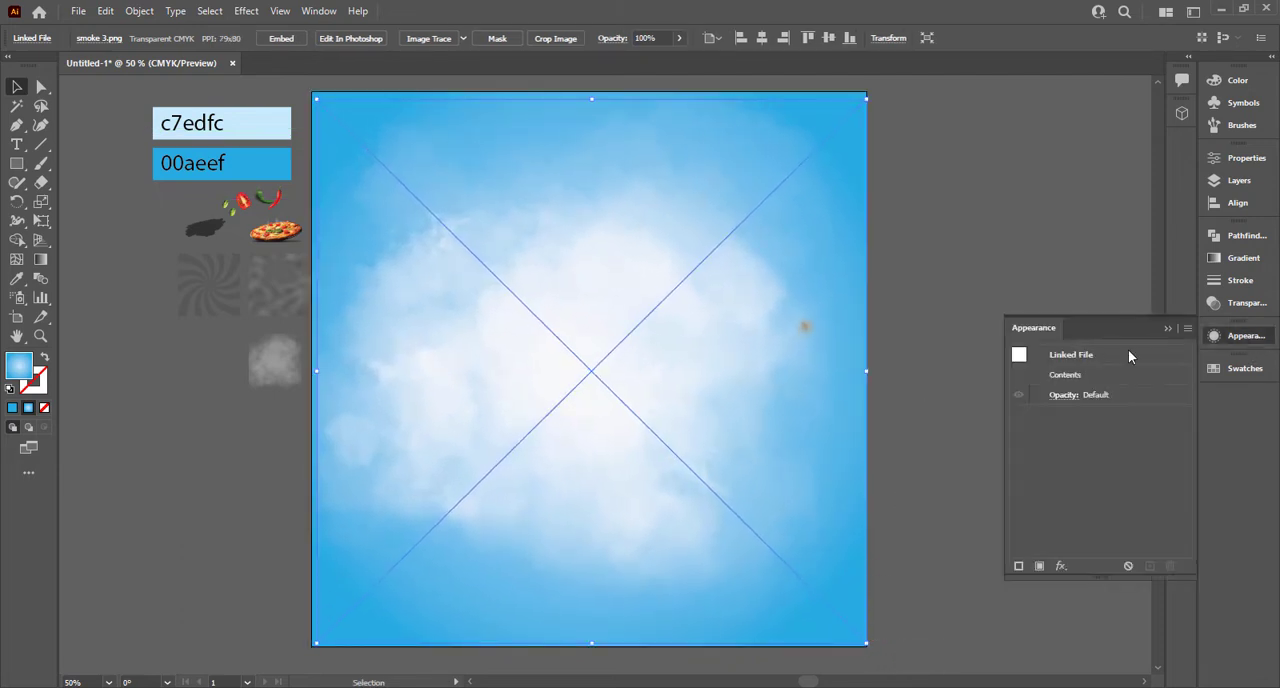
{"action": "left_click", "coordinate": [1260, 311]}
{"action": "left_click", "coordinate": [1058, 256]}
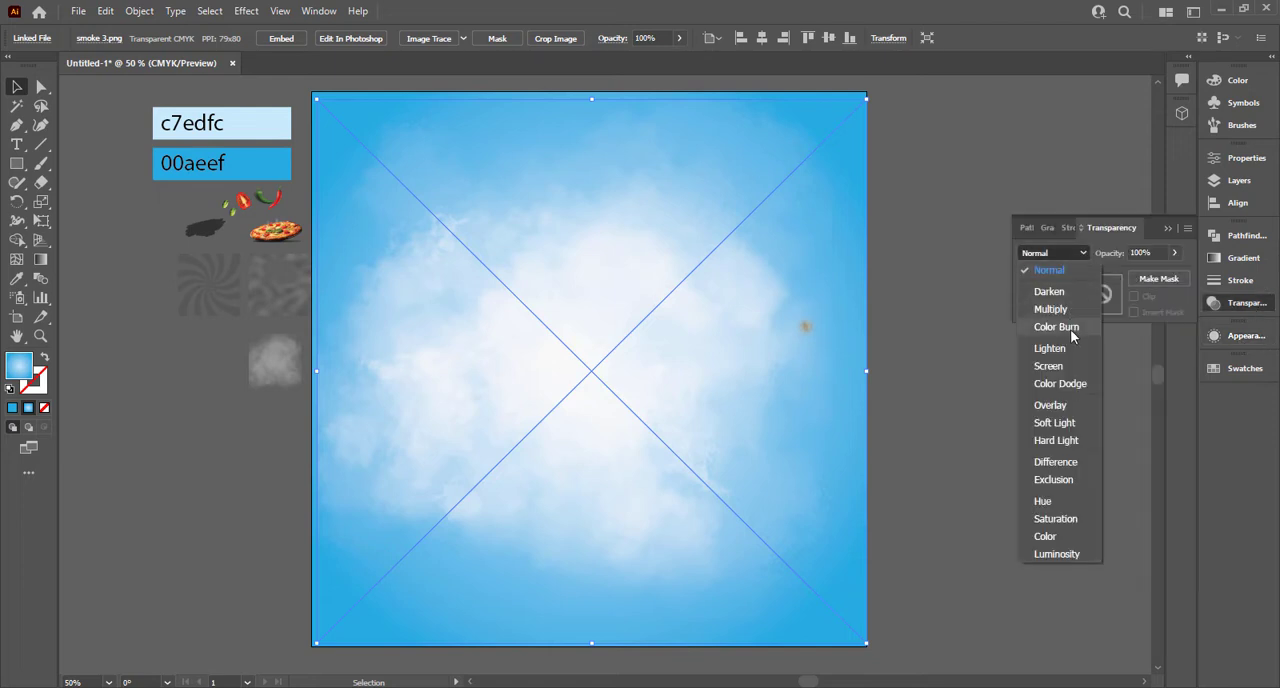
{"action": "left_click", "coordinate": [1060, 405]}
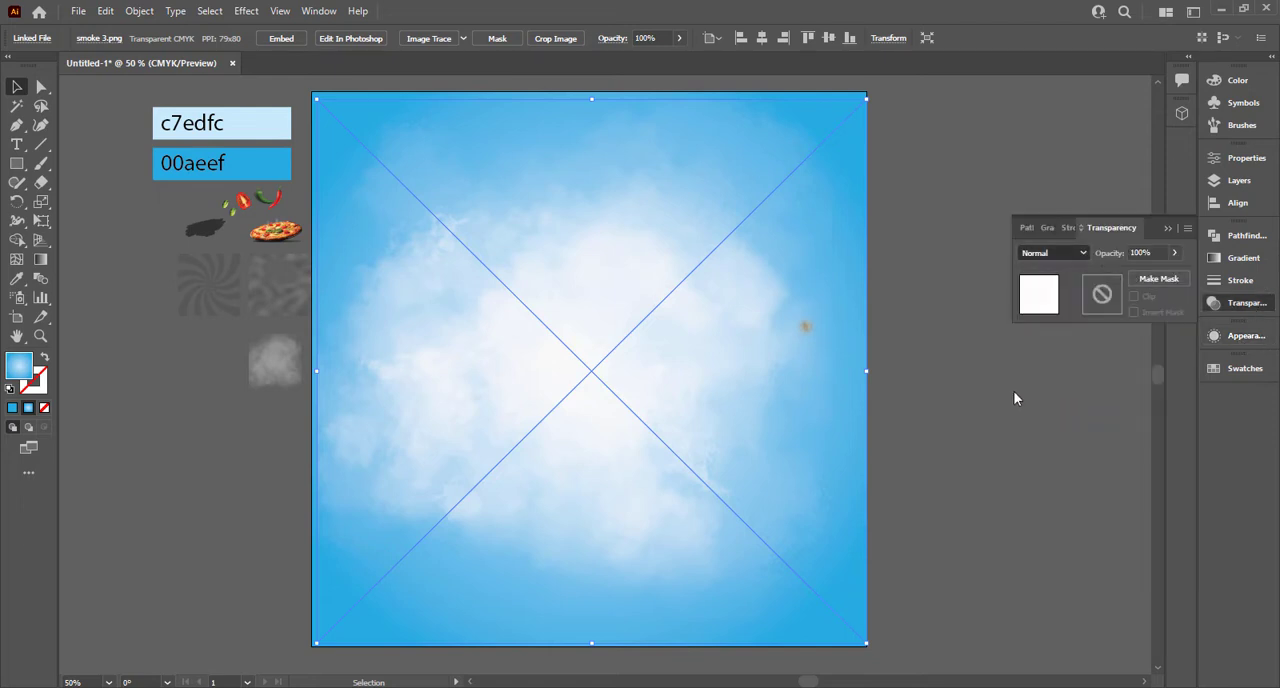
{"action": "left_click", "coordinate": [943, 368]}
{"action": "left_click", "coordinate": [775, 375]}
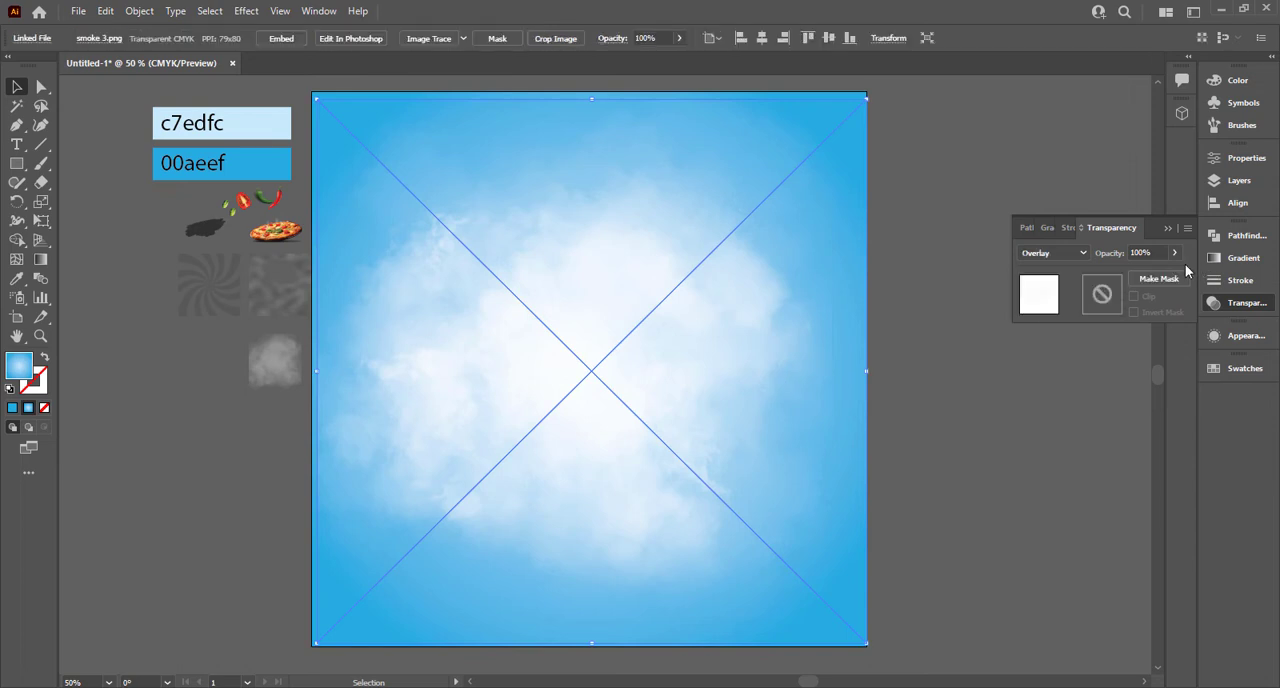
Step: Set smoke 3.png's opacity to 65% and move the small smoke 2.png image a little farther from the artboard
{"action": "left_click_drag", "start_coordinate": [1147, 278], "coordinate": [1160, 278]}
{"action": "left_click", "coordinate": [940, 418]}
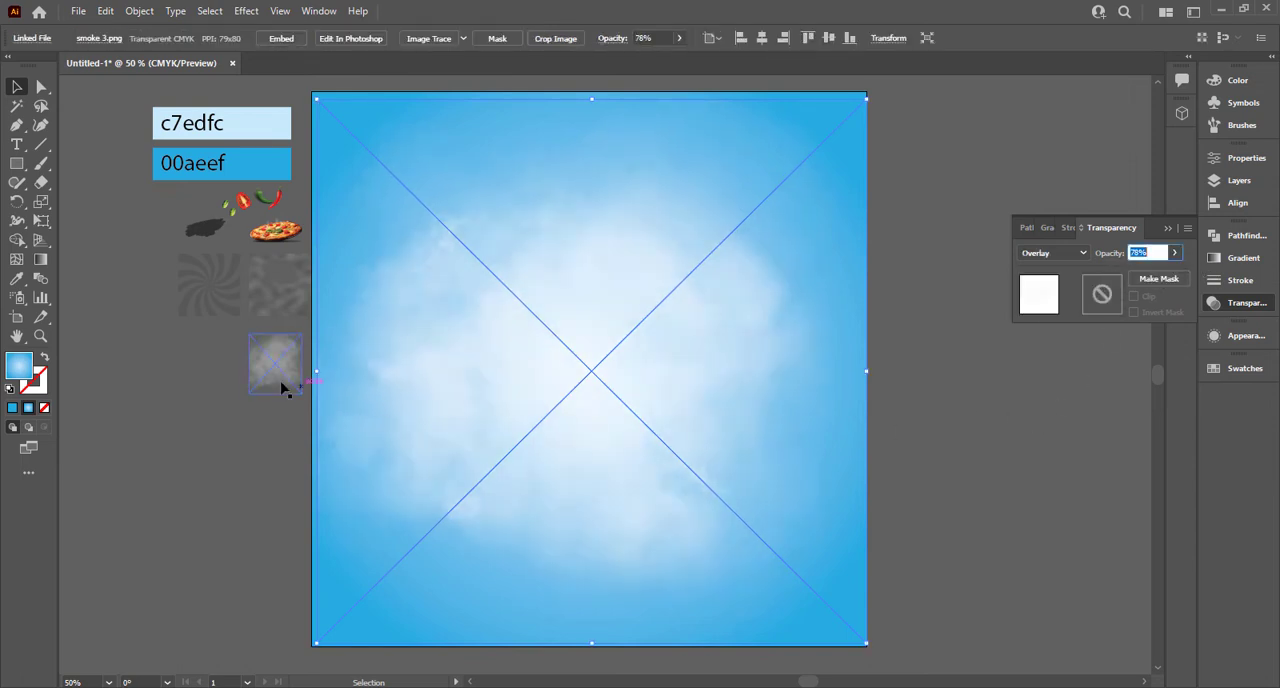
{"action": "left_click", "coordinate": [220, 370]}
{"action": "left_click_drag", "start_coordinate": [275, 370], "coordinate": [236, 374]}
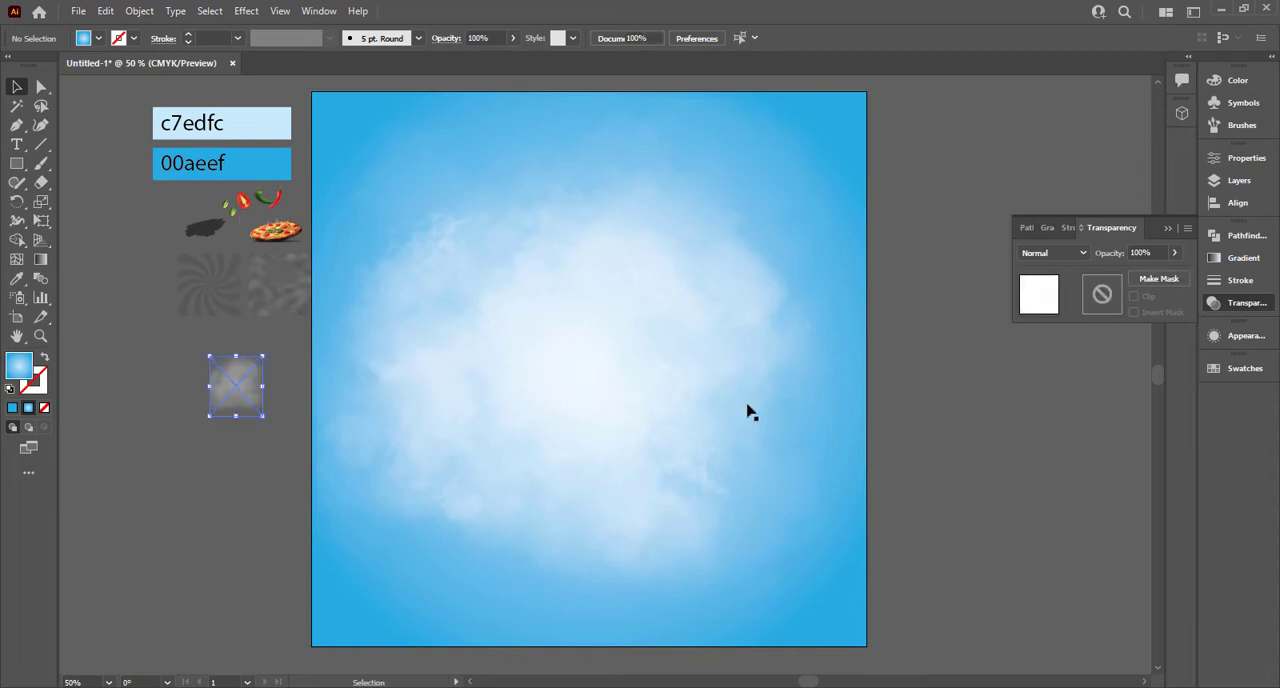
{"action": "left_click", "coordinate": [749, 411]}
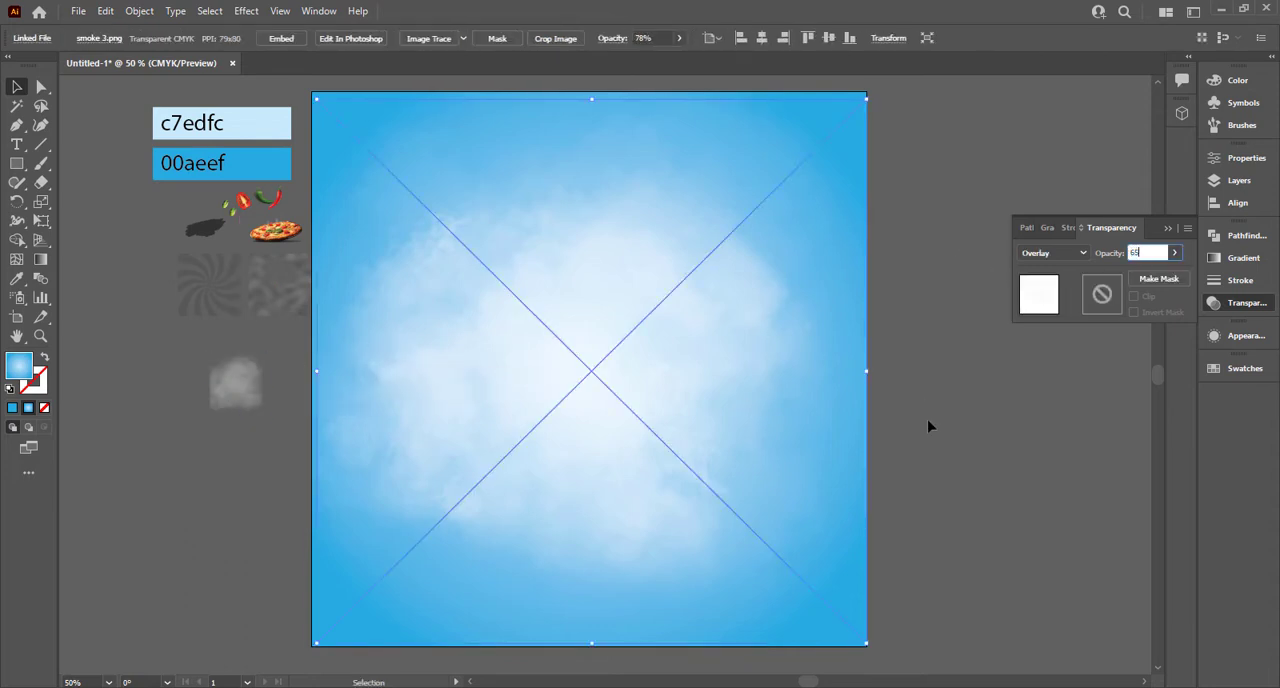
{"action": "left_click", "coordinate": [980, 426]}
{"action": "mouse_move", "coordinate": [254, 393]}
{"action": "left_mouse_down"}
{"action": "mouse_move", "coordinate": [500, 386]}
{"action": "mouse_move", "coordinate": [480, 357]}
{"action": "mouse_move", "coordinate": [273, 379]}
{"action": "left_mouse_up"}
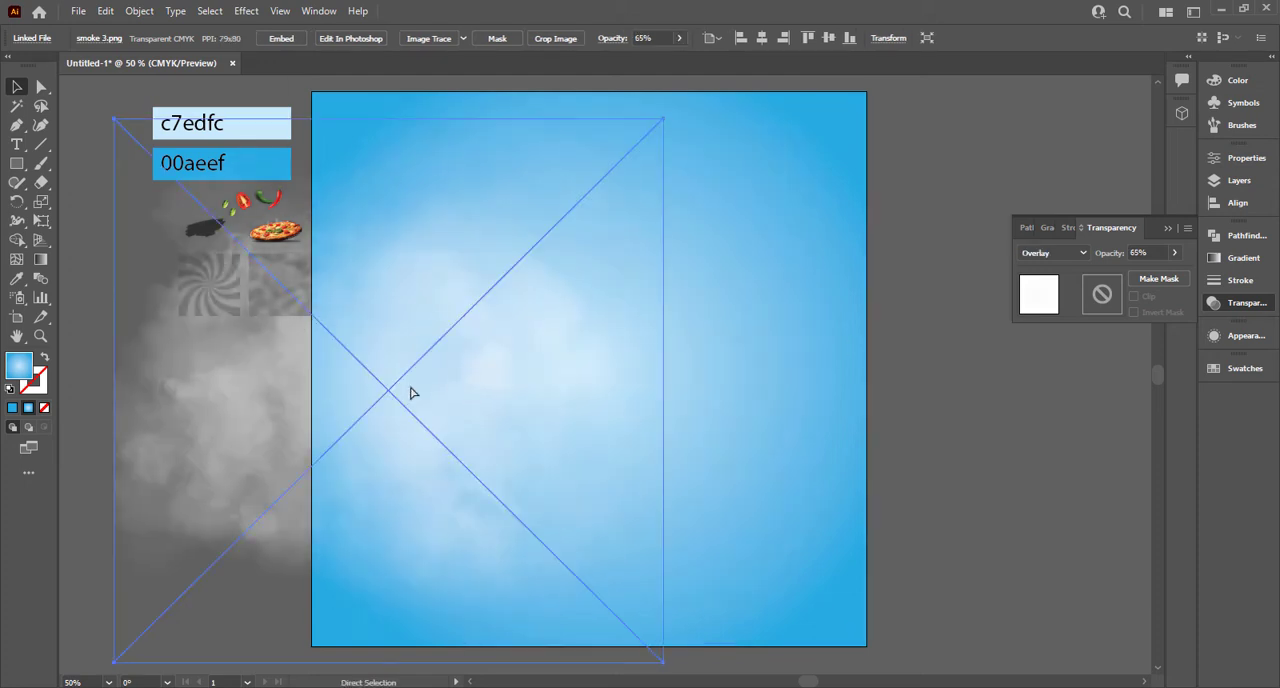
{"action": "key", "text": "ctrl+z"}
{"action": "key", "text": "ctrl+z"}
Step: Bring smoke 2.png to the front of the stacking order
{"action": "right_click", "coordinate": [237, 386]}
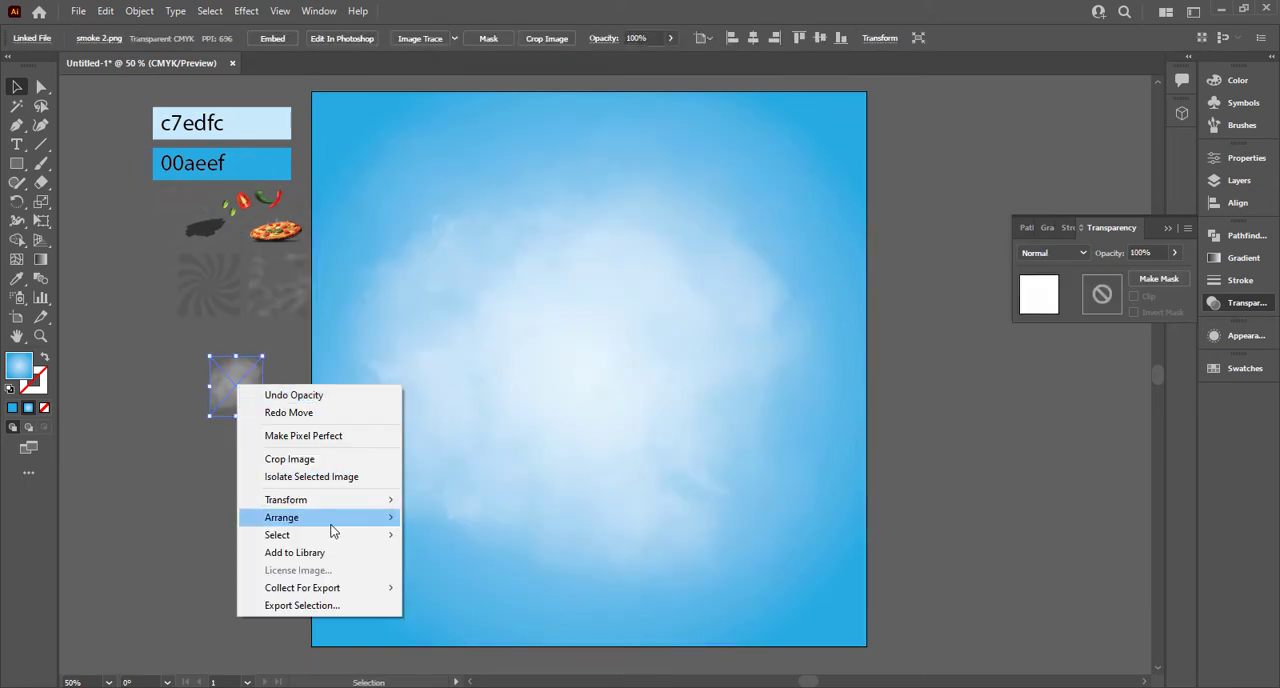
{"action": "mouse_move", "coordinate": [330, 522]}
{"action": "left_click", "coordinate": [448, 519]}
{"action": "left_click", "coordinate": [900, 358]}
{"action": "left_click", "coordinate": [689, 347]}
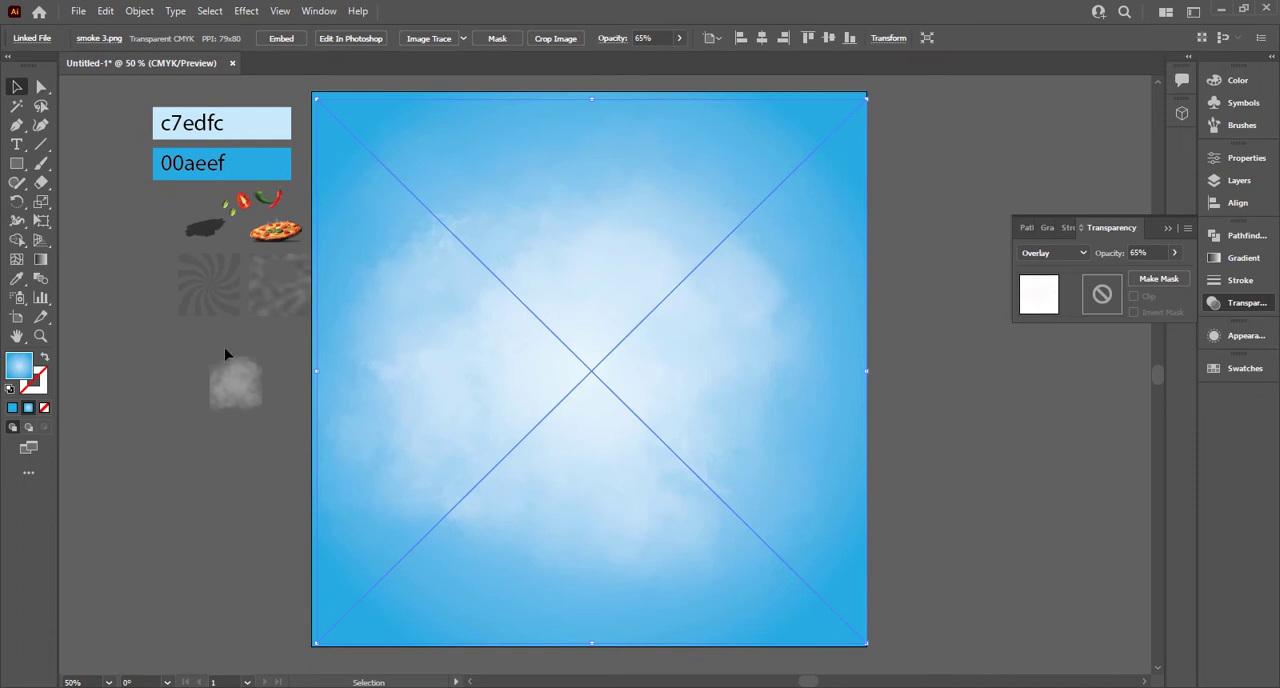
Step: Set smoke 2.png's blend mode to Soft Light and enlarge it to cover most of the artboard
{"action": "left_click", "coordinate": [239, 385]}
{"action": "left_click", "coordinate": [1061, 253]}
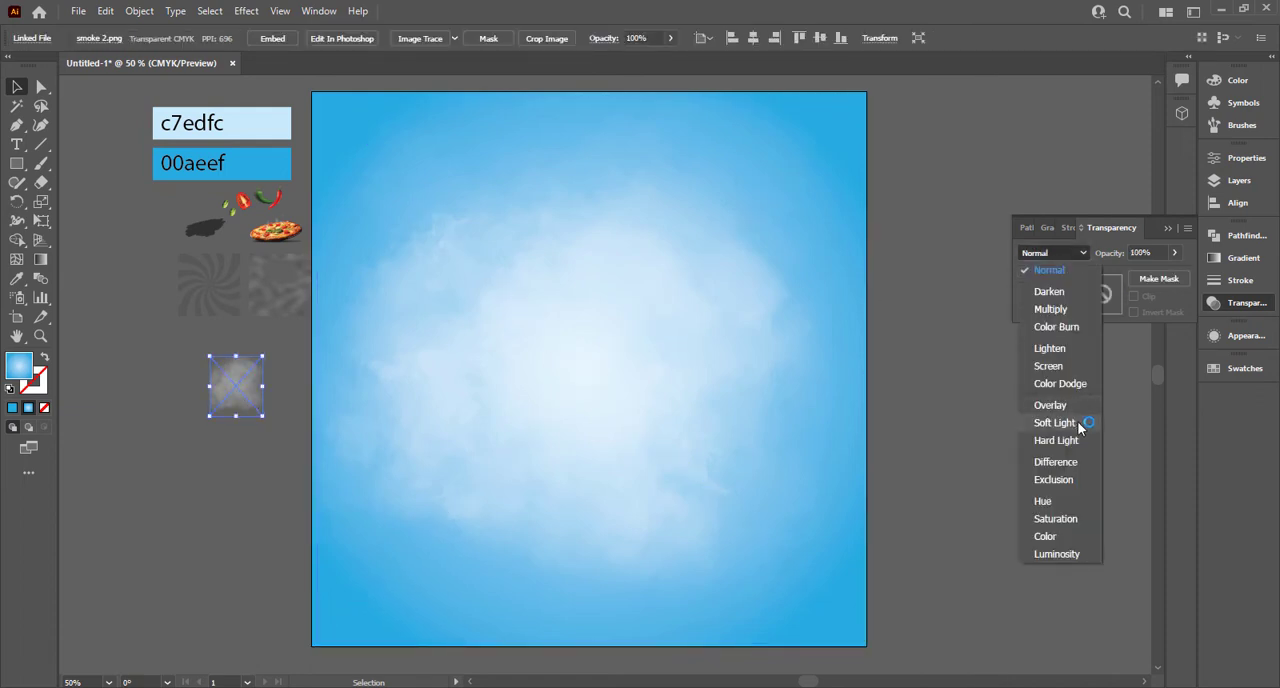
{"action": "left_click", "coordinate": [1086, 417]}
{"action": "left_click_drag", "start_coordinate": [263, 415], "coordinate": [817, 563]}
{"action": "scroll", "coordinate": [773, 488], "scroll_direction": "up", "scroll_amount": 2}
{"action": "left_click_drag", "start_coordinate": [762, 429], "coordinate": [860, 397]}
{"action": "left_click", "coordinate": [965, 406]}
Step: Switch smoke 2.png to Overlay at 49% opacity and widen it to the artboard's edge
{"action": "left_click", "coordinate": [789, 384]}
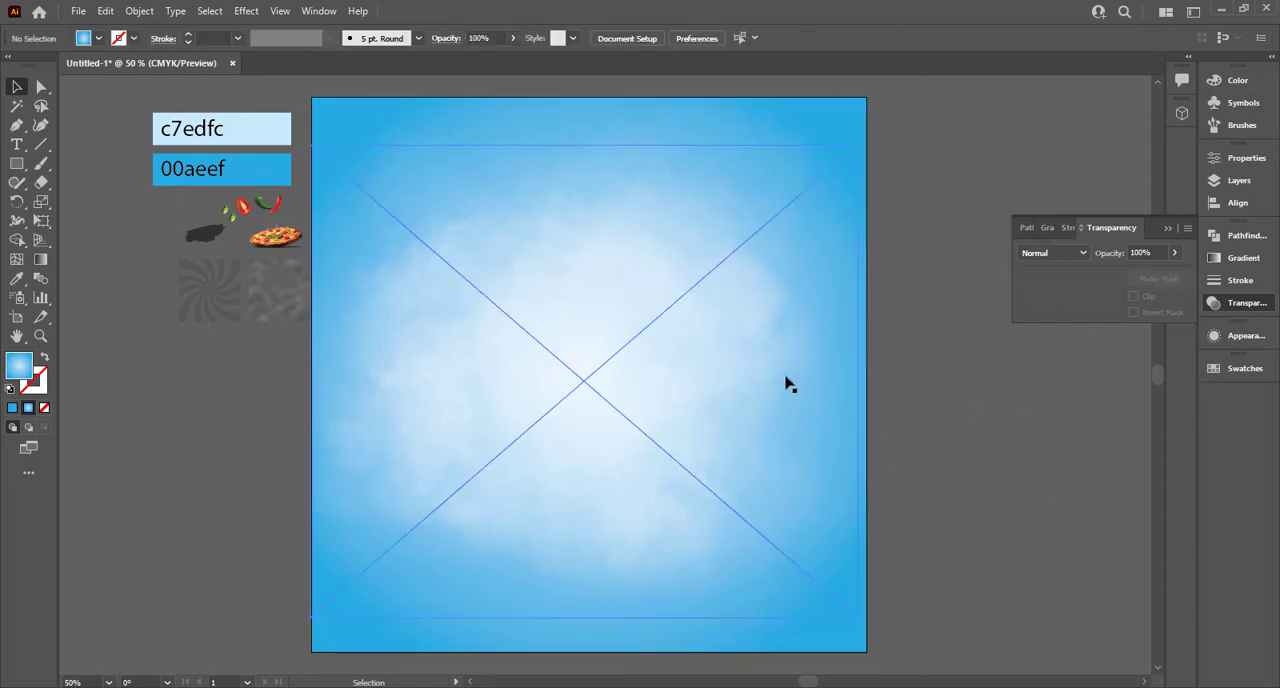
{"action": "left_click", "coordinate": [1080, 253]}
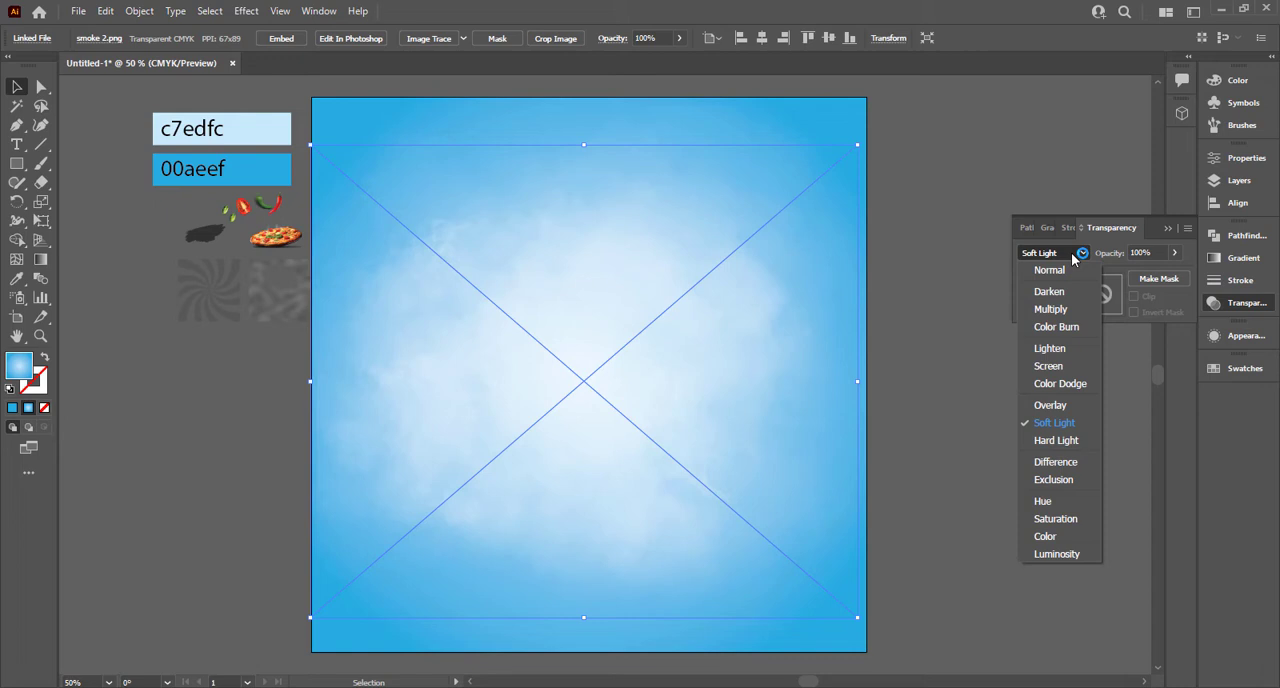
{"action": "left_click", "coordinate": [1052, 405]}
{"action": "left_click_drag", "start_coordinate": [857, 381], "coordinate": [864, 387]}
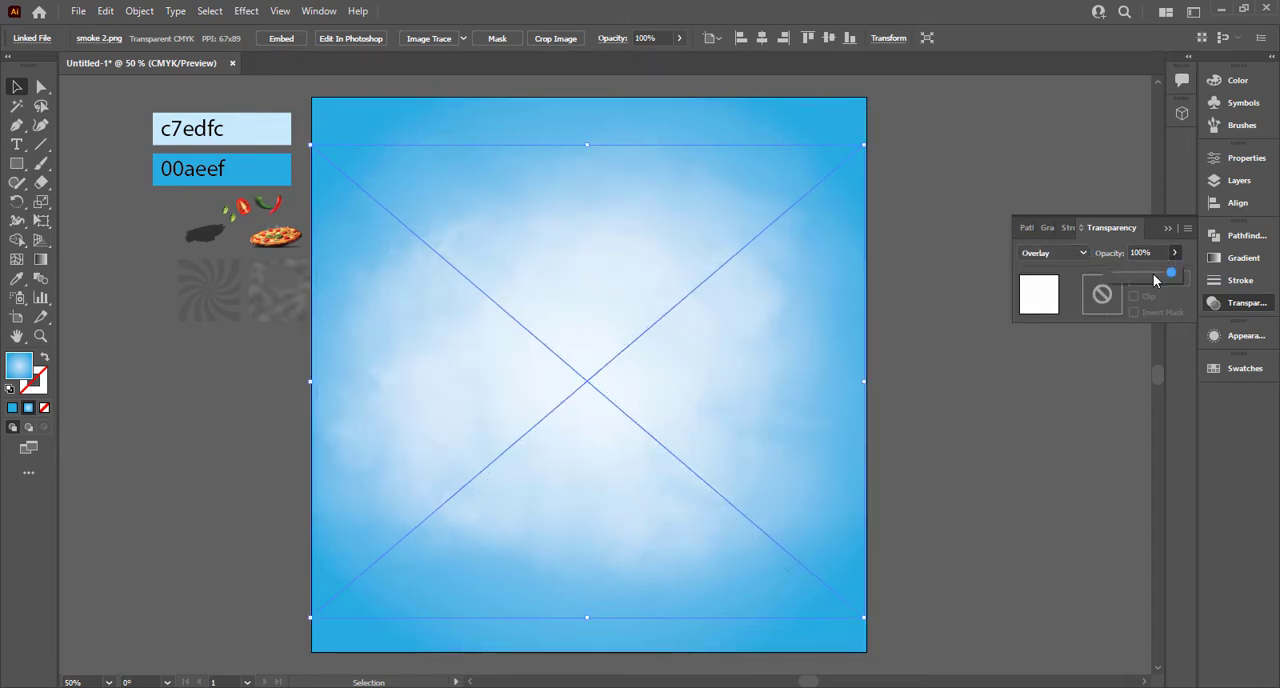
{"action": "left_click_drag", "start_coordinate": [1143, 280], "coordinate": [1143, 280]}
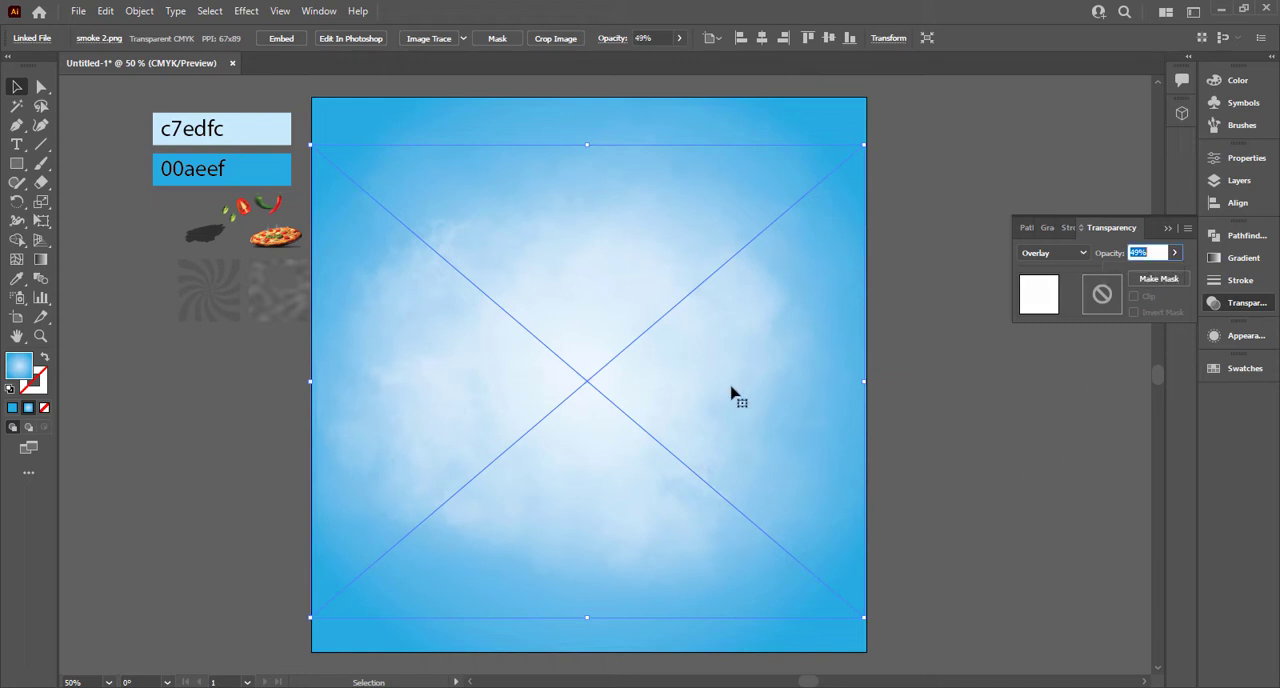
{"action": "left_click", "coordinate": [216, 314]}
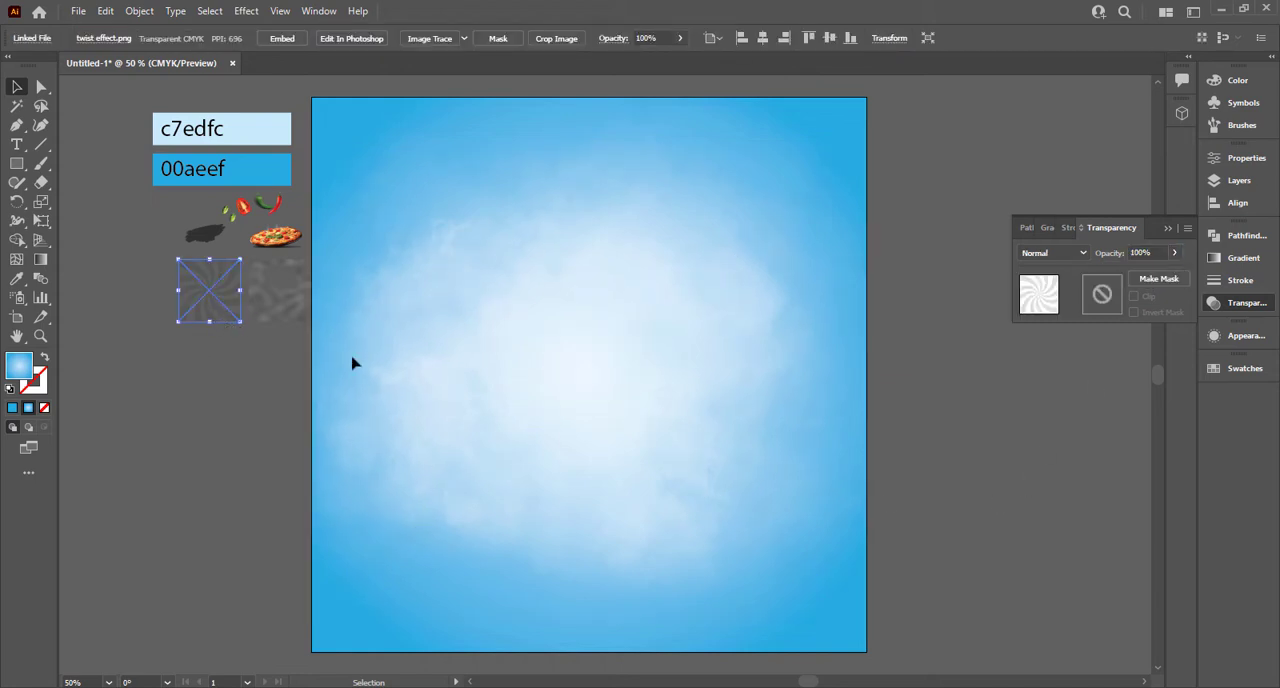
{"action": "left_click_drag", "start_coordinate": [352, 359], "coordinate": [410, 246]}
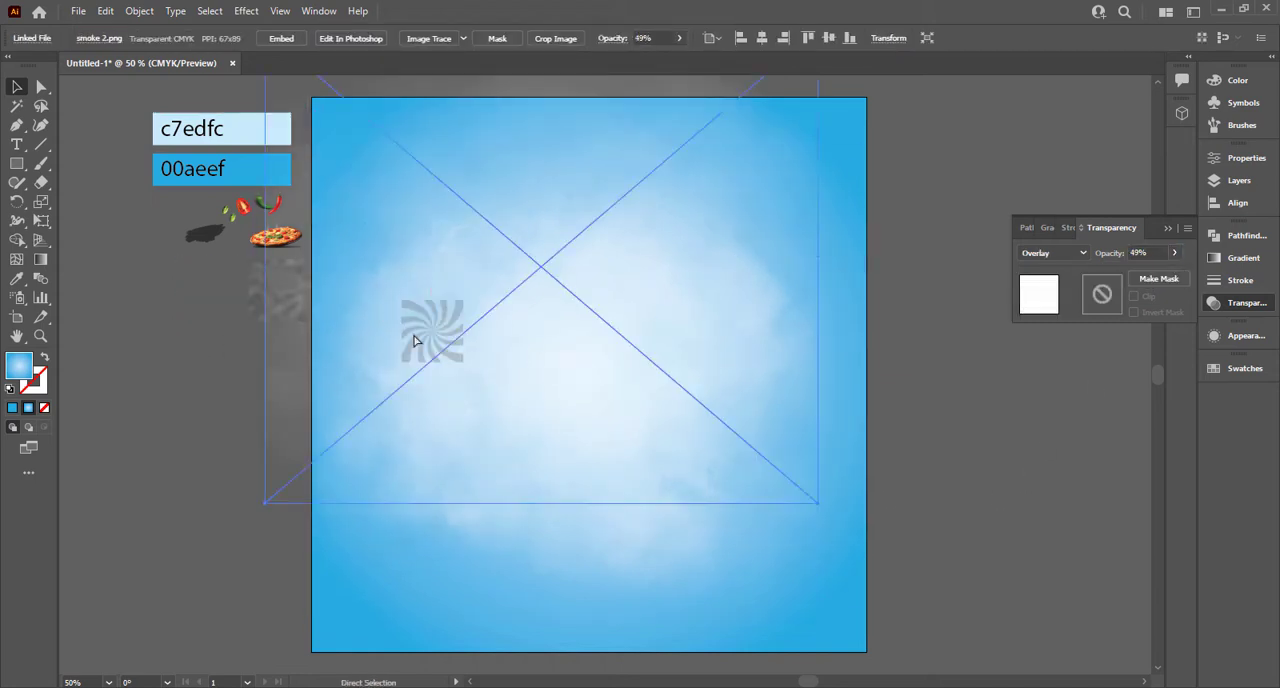
{"action": "left_click_drag", "start_coordinate": [415, 341], "coordinate": [179, 317]}
Step: Bring twist effect.png to the front and move it away from the artboard, clear of the noise texture
{"action": "left_click", "coordinate": [182, 364]}
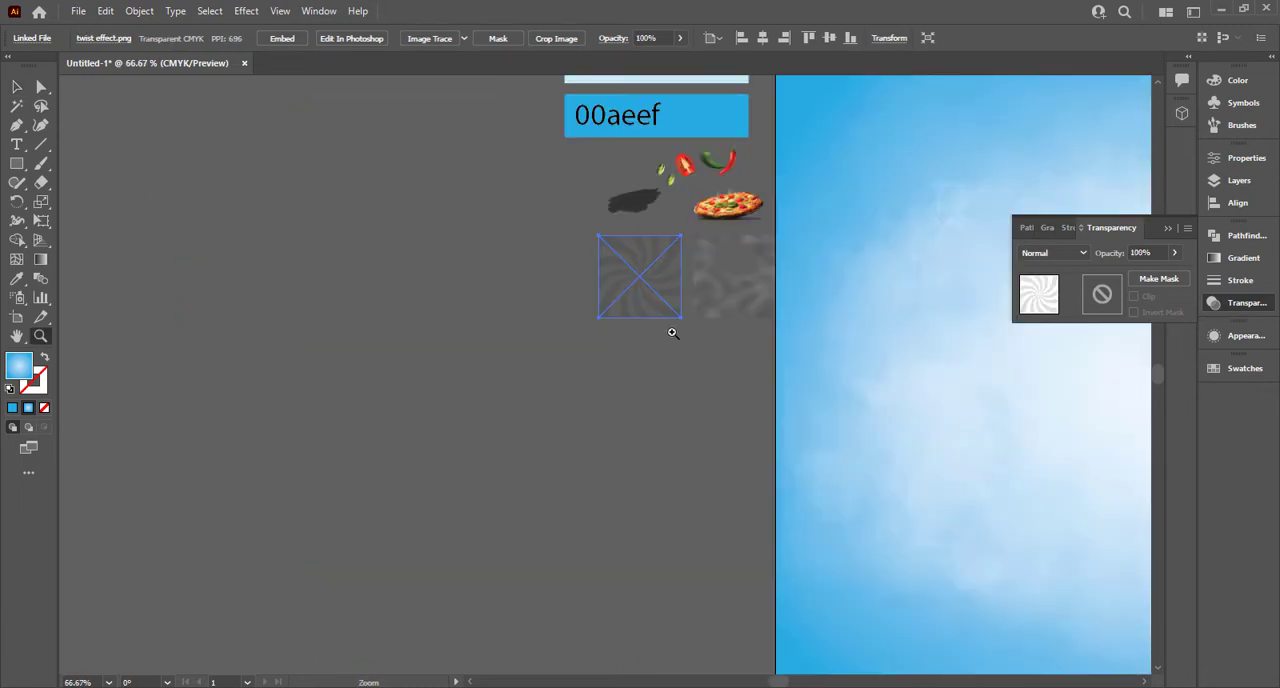
{"action": "left_click_drag", "start_coordinate": [641, 346], "coordinate": [359, 373]}
{"action": "left_click", "coordinate": [362, 371]}
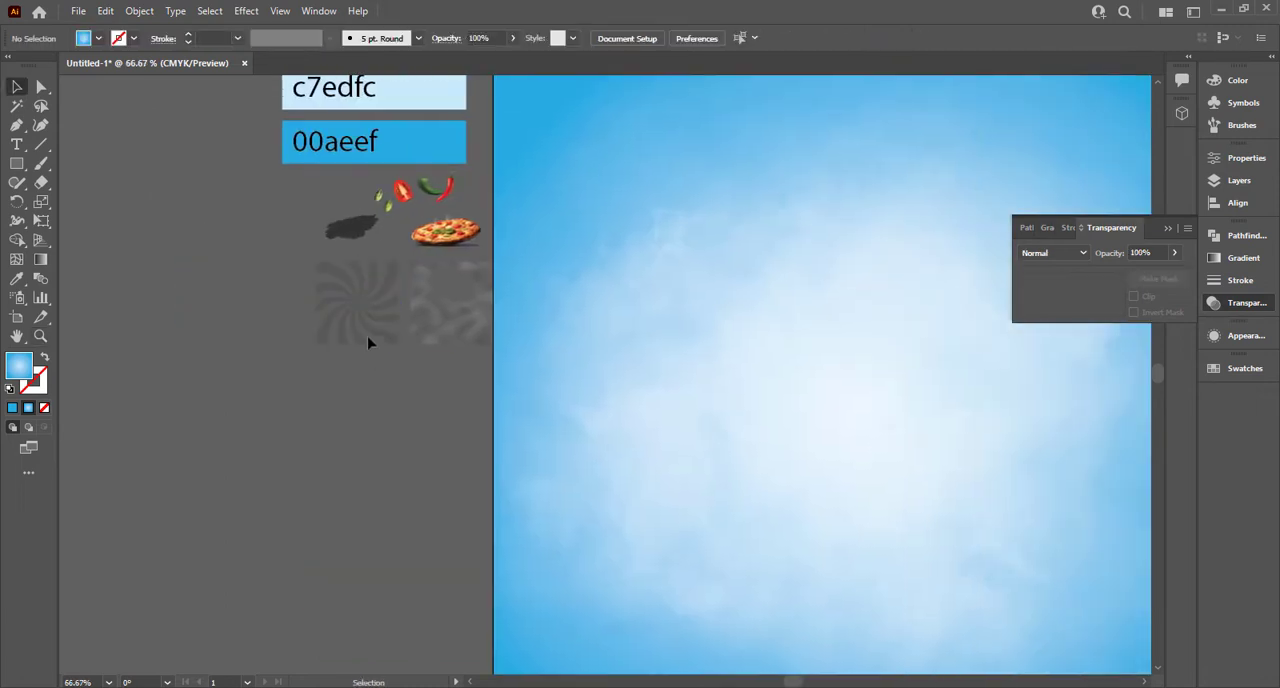
{"action": "left_click", "coordinate": [368, 335]}
{"action": "right_click", "coordinate": [365, 314]}
{"action": "mouse_move", "coordinate": [449, 448]}
{"action": "left_click", "coordinate": [590, 449]}
{"action": "left_click_drag", "start_coordinate": [278, 439], "coordinate": [155, 437]}
{"action": "left_click_drag", "start_coordinate": [258, 339], "coordinate": [150, 400]}
Step: Bring Noise.png to the front and move it onto the artboard's upper-left corner area
{"action": "right_click", "coordinate": [317, 320]}
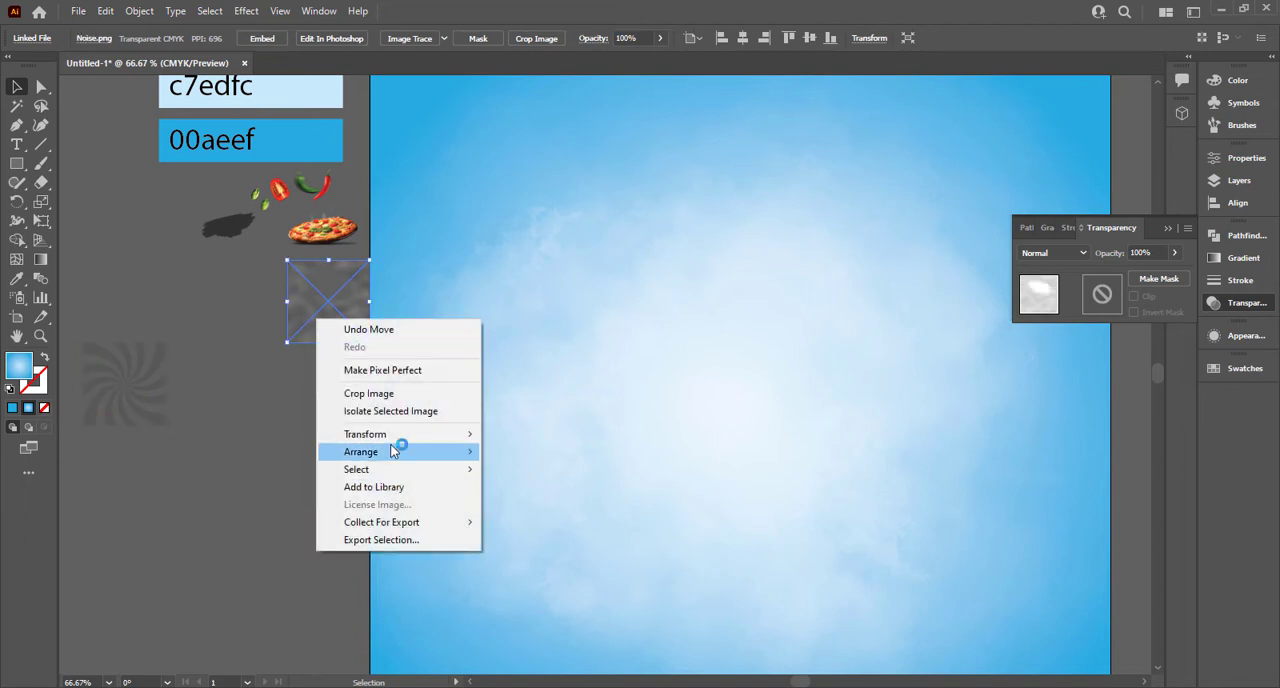
{"action": "mouse_move", "coordinate": [393, 451]}
{"action": "left_click", "coordinate": [515, 452]}
{"action": "left_click_drag", "start_coordinate": [340, 310], "coordinate": [413, 140]}
Step: Set Noise.png's blend mode to Overlay and scale it to cover the whole artboard
{"action": "left_click", "coordinate": [1081, 254]}
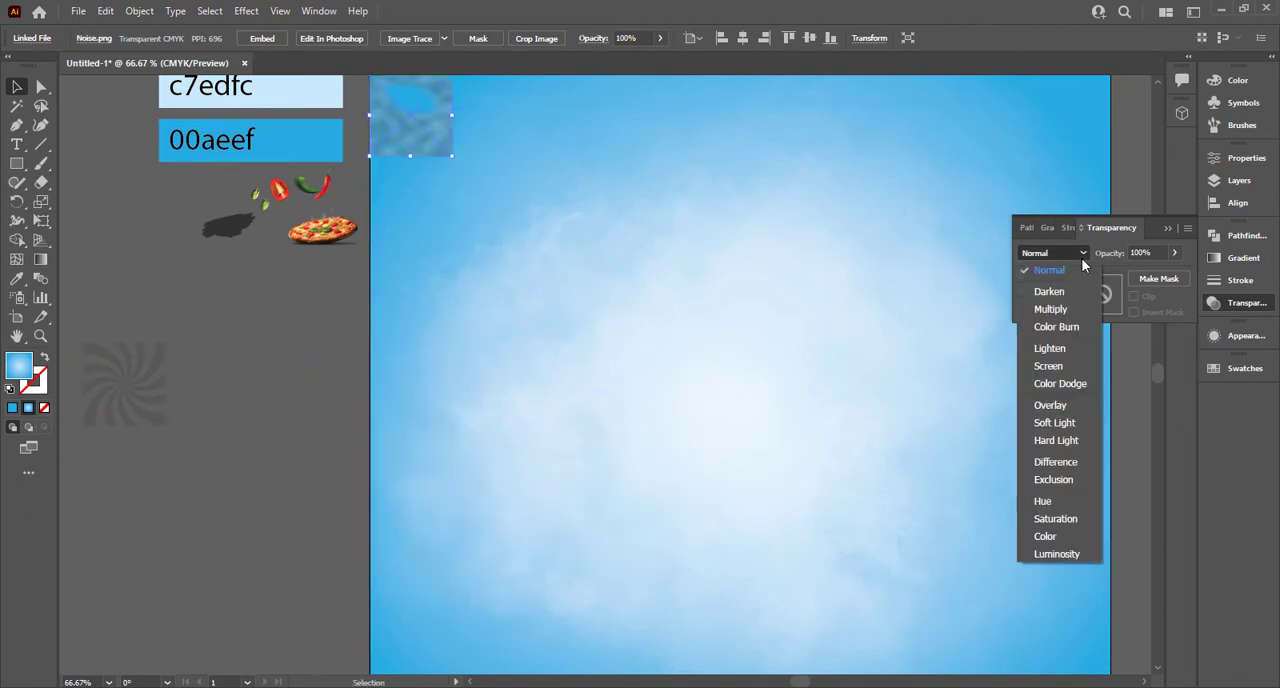
{"action": "left_click", "coordinate": [1068, 404]}
{"action": "key", "text": "ctrl+minus"}
{"action": "key", "text": "ctrl+minus"}
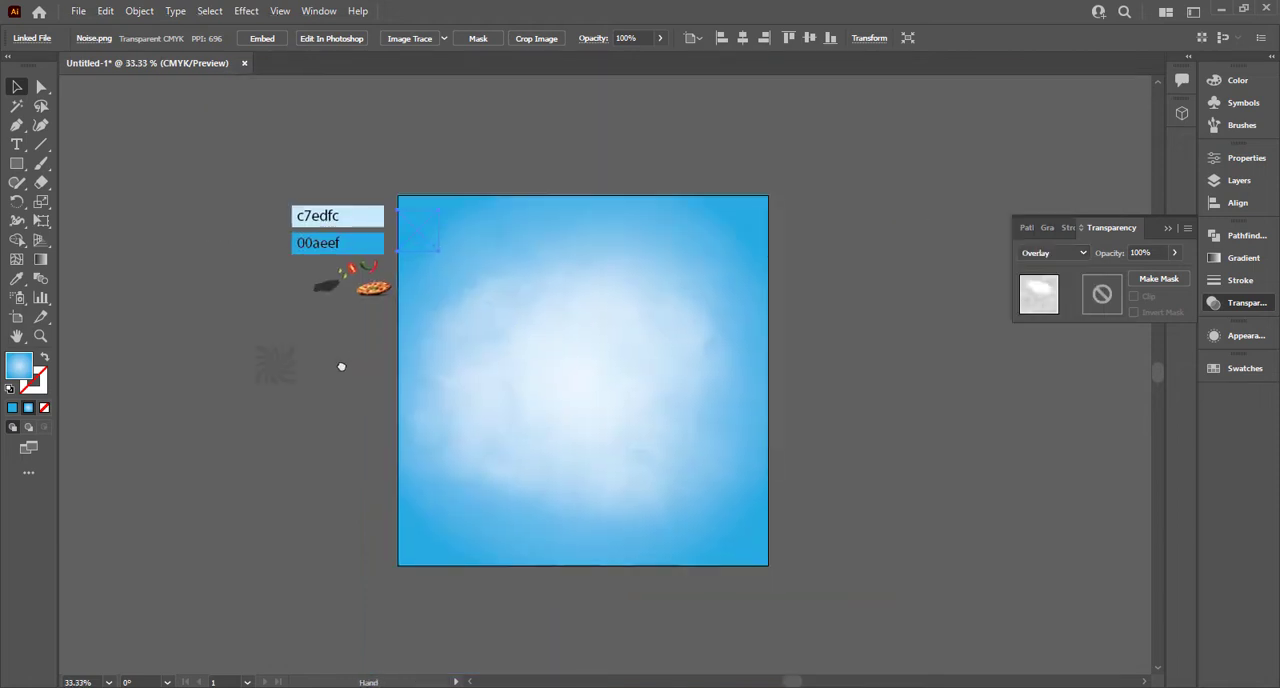
{"action": "left_click_drag", "start_coordinate": [413, 238], "coordinate": [748, 566]}
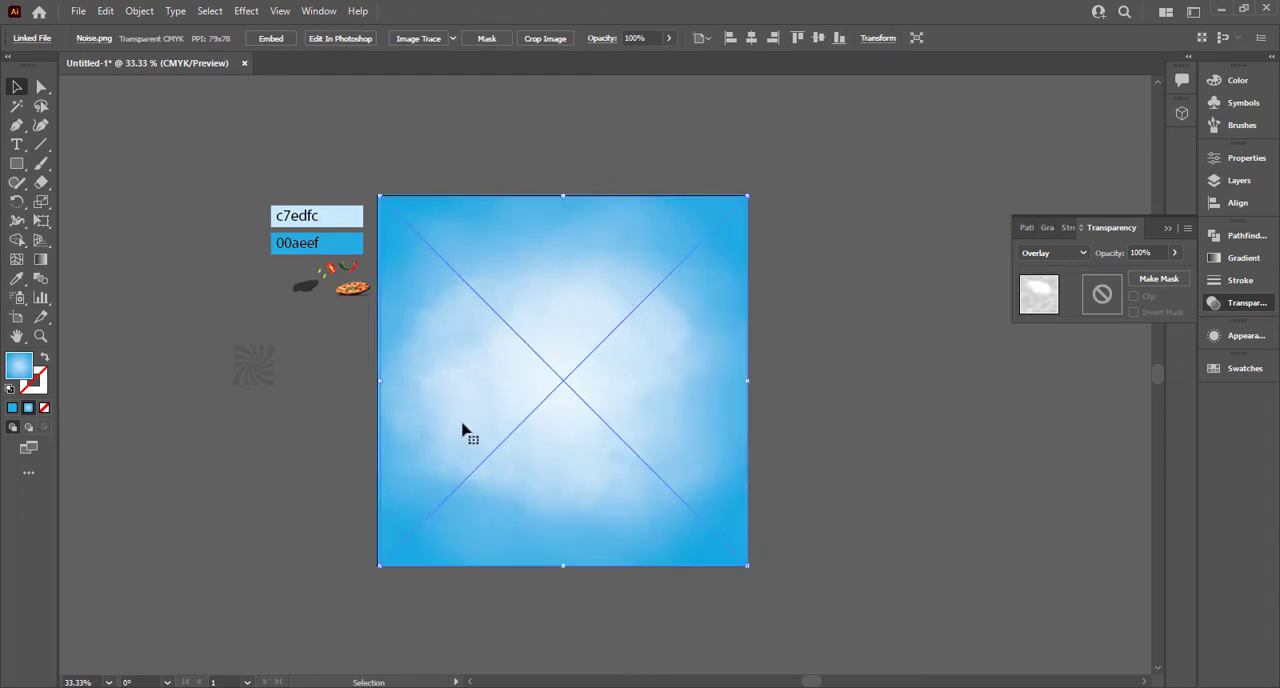
Step: Bring twist effect.png to the front, above the noise texture
{"action": "left_click", "coordinate": [330, 400]}
{"action": "left_click", "coordinate": [256, 370]}
{"action": "right_click", "coordinate": [258, 370]}
{"action": "mouse_move", "coordinate": [376, 503]}
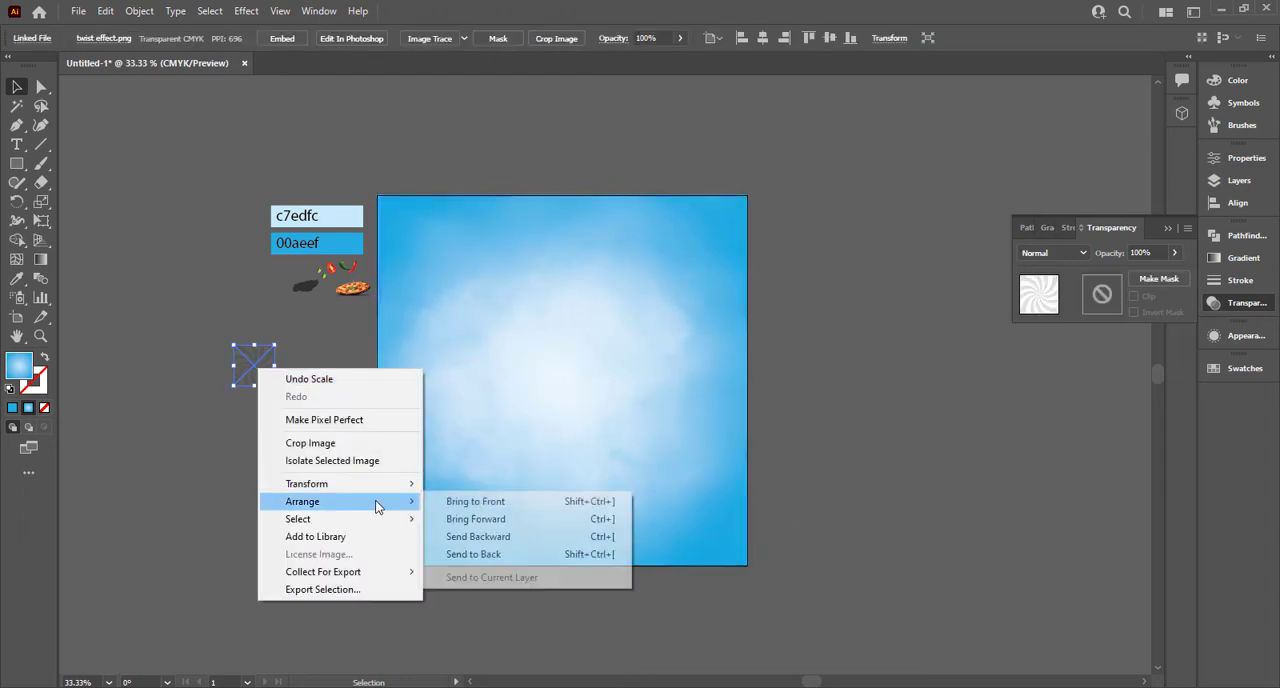
{"action": "left_click", "coordinate": [475, 501]}
Step: Move twist effect.png onto the artboard, align it with the upper-left corner and enlarge it to cover the artboard
{"action": "left_click_drag", "start_coordinate": [275, 386], "coordinate": [354, 449]}
{"action": "left_click_drag", "start_coordinate": [275, 394], "coordinate": [466, 320]}
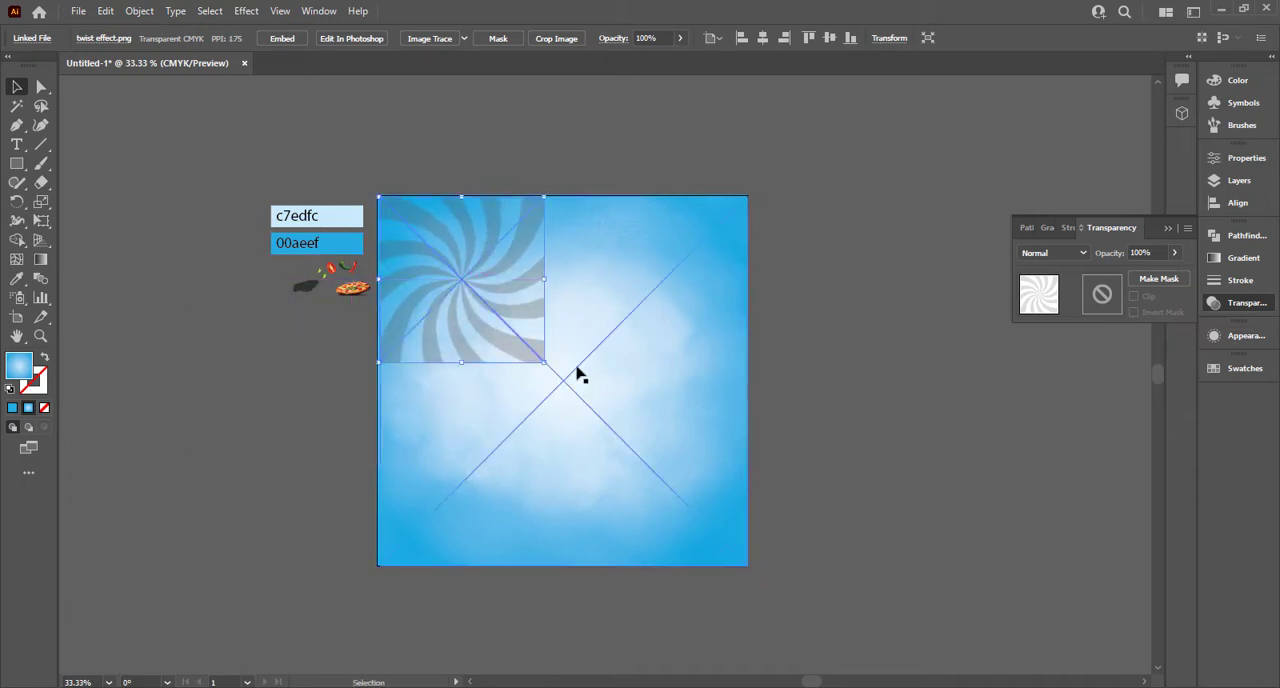
{"action": "left_click_drag", "start_coordinate": [546, 366], "coordinate": [748, 566]}
Step: Set twist effect.png's blend mode to Overlay and deselect it with the whole artboard in view
{"action": "left_click", "coordinate": [1050, 256]}
{"action": "left_click", "coordinate": [1077, 409]}
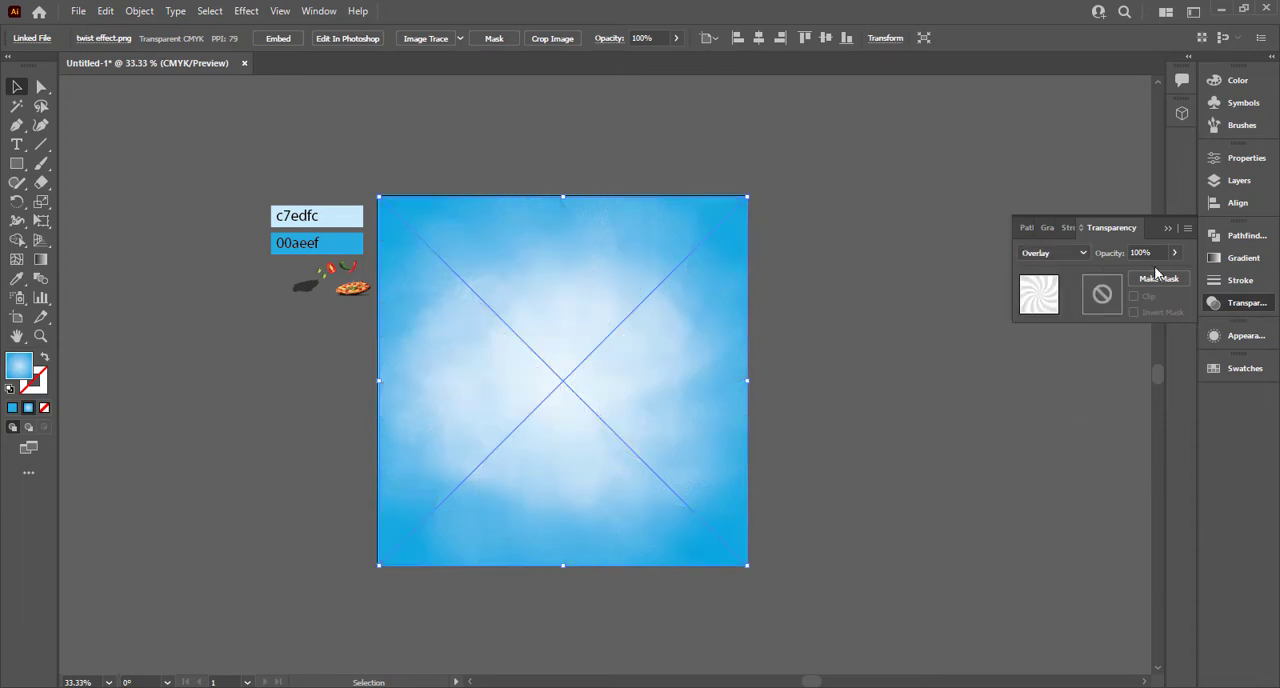
{"action": "left_click", "coordinate": [780, 362]}
{"action": "key", "text": "ctrl+0"}
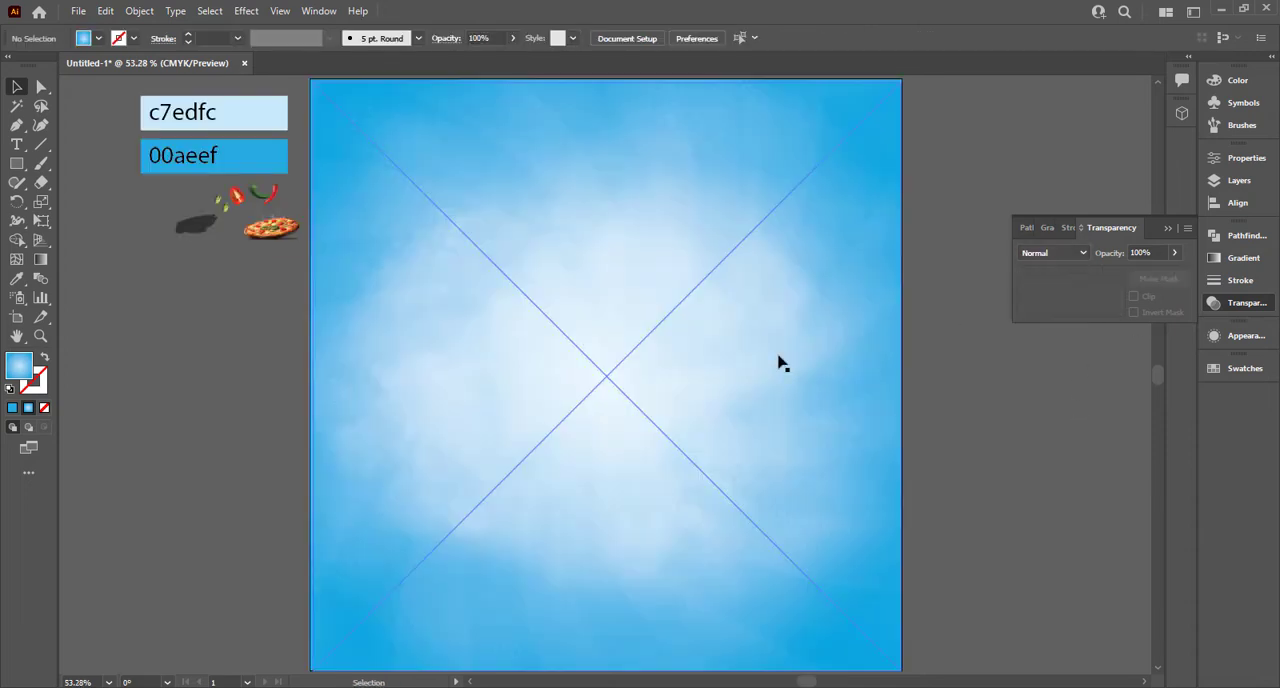
{"action": "left_click", "coordinate": [674, 340]}
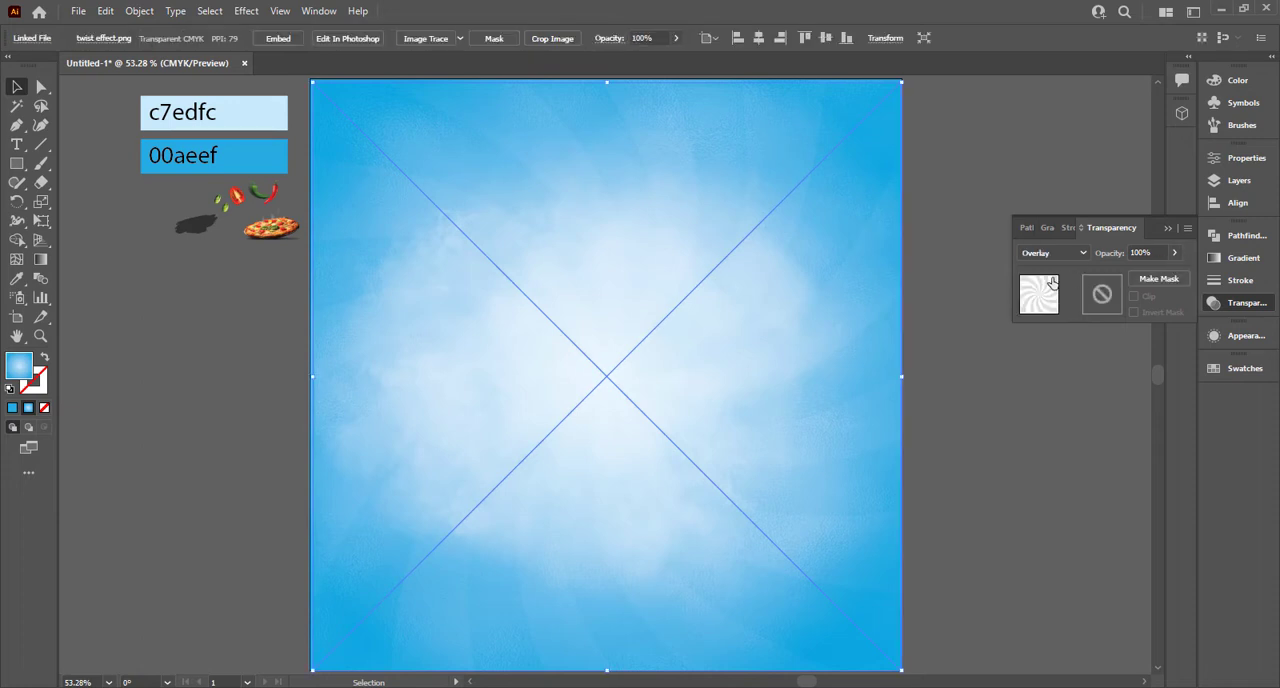
{"action": "left_click", "coordinate": [975, 302]}
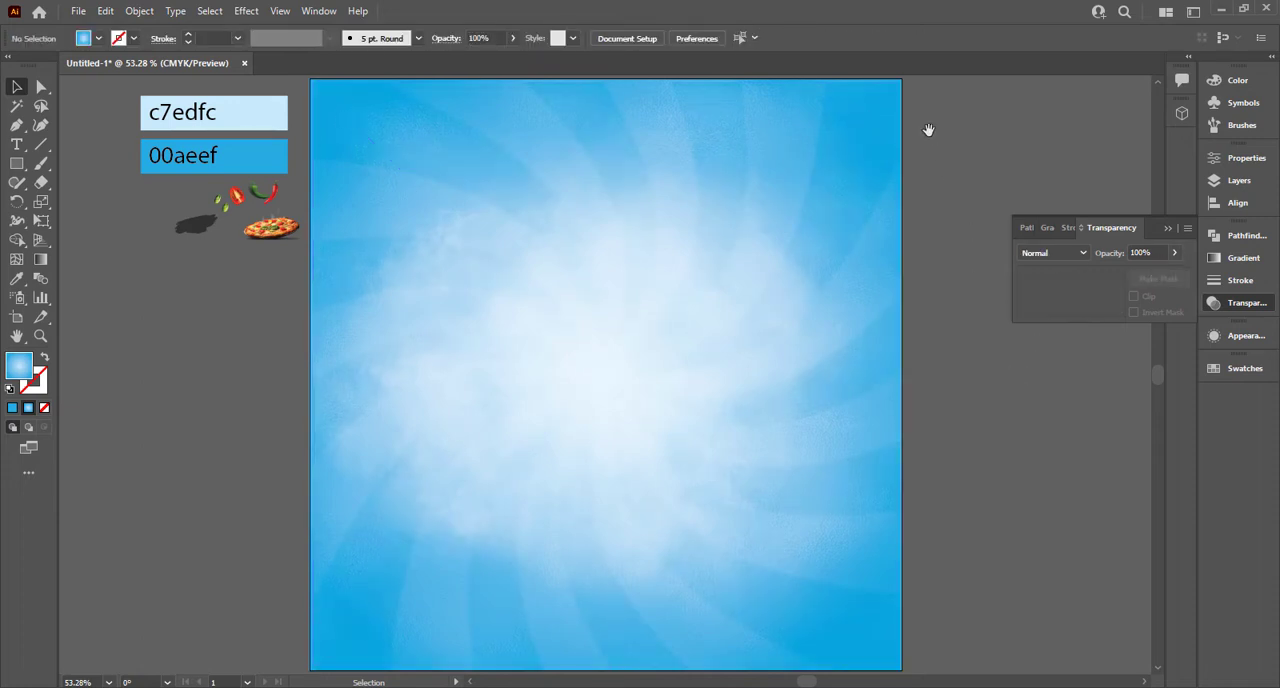
Step: Draw a full-width rectangle across the lower part of the artboard and fill it with the White, Black gradient preset
{"action": "scroll", "coordinate": [578, 482], "scroll_direction": "right", "scroll_amount": 2}
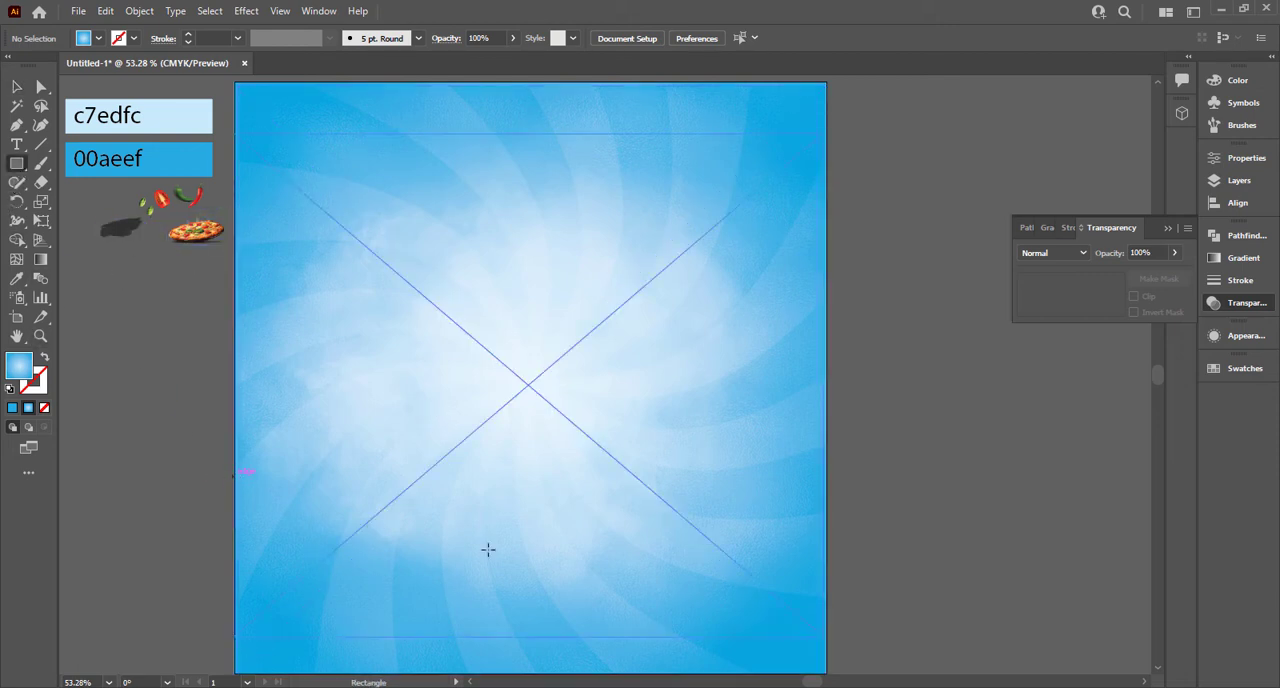
{"action": "left_click_drag", "start_coordinate": [234, 477], "coordinate": [823, 608]}
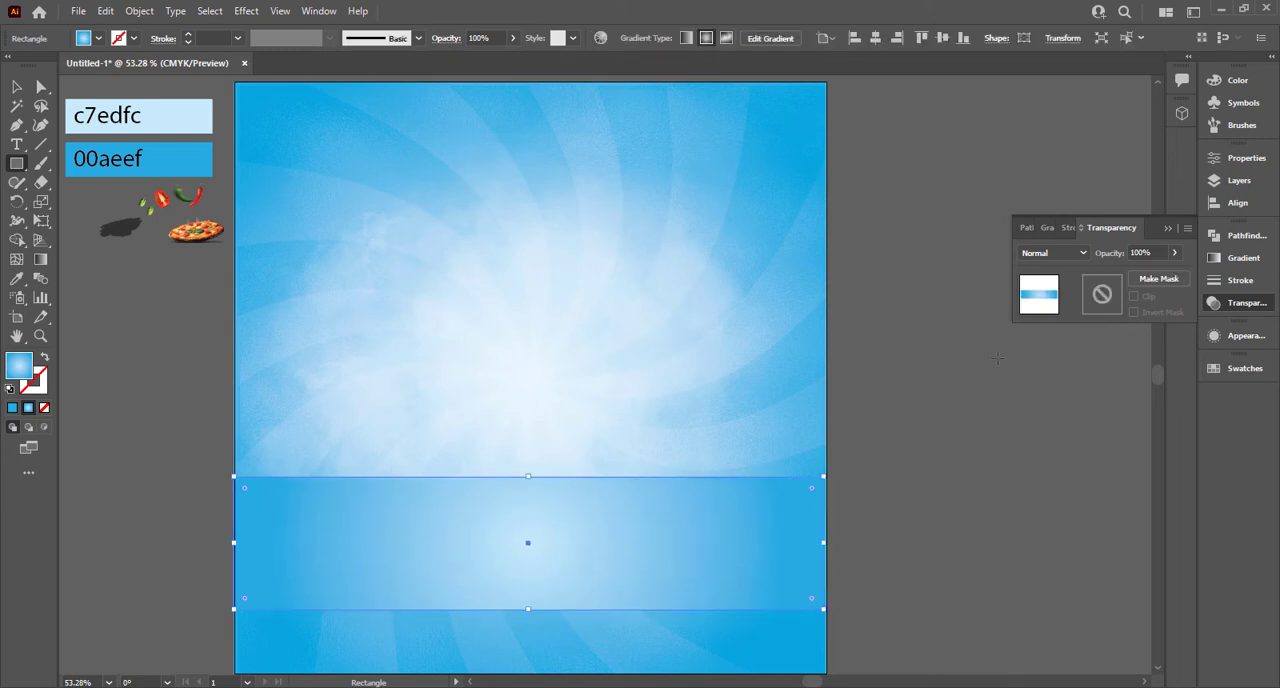
{"action": "left_click", "coordinate": [1070, 257]}
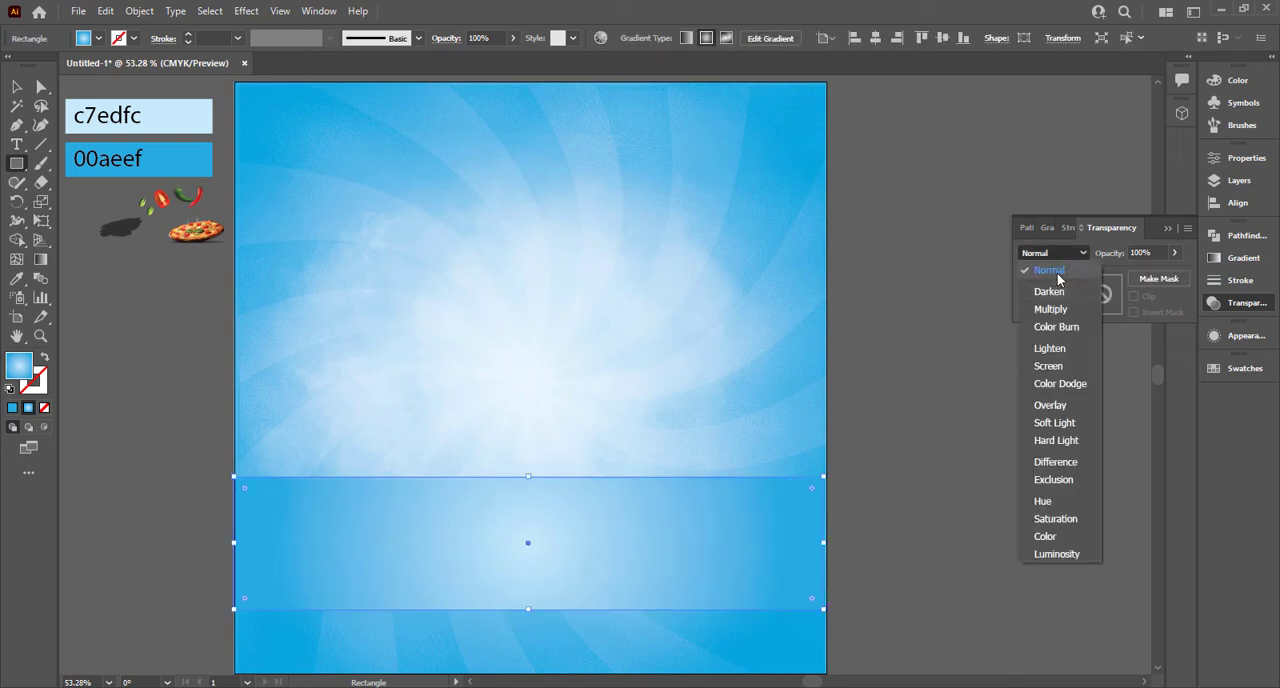
{"action": "left_click", "coordinate": [1073, 229]}
{"action": "left_click", "coordinate": [1045, 228]}
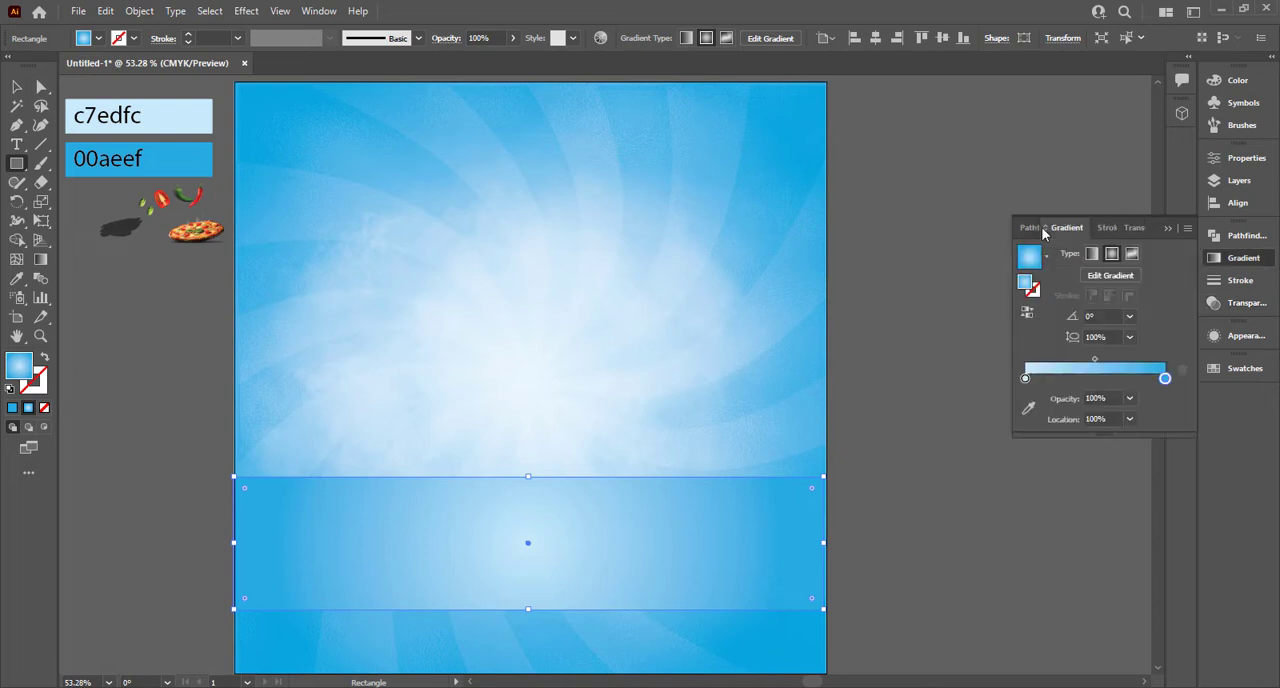
{"action": "left_click", "coordinate": [1047, 258]}
{"action": "left_click", "coordinate": [966, 288]}
Step: Make the rectangle's gradient white throughout, with an opaque middle stop at about 45% and outer stops at 0% opacity
{"action": "left_click_drag", "start_coordinate": [1166, 379], "coordinate": [1087, 378]}
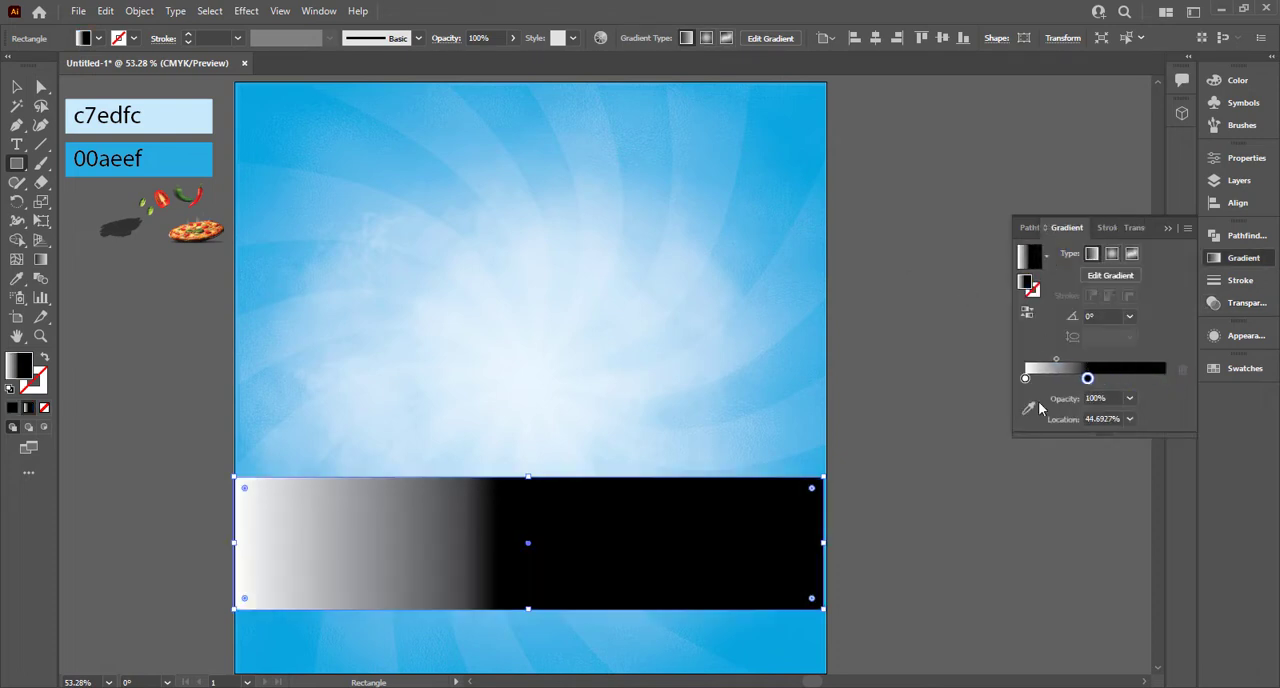
{"action": "double_click", "coordinate": [1087, 378]}
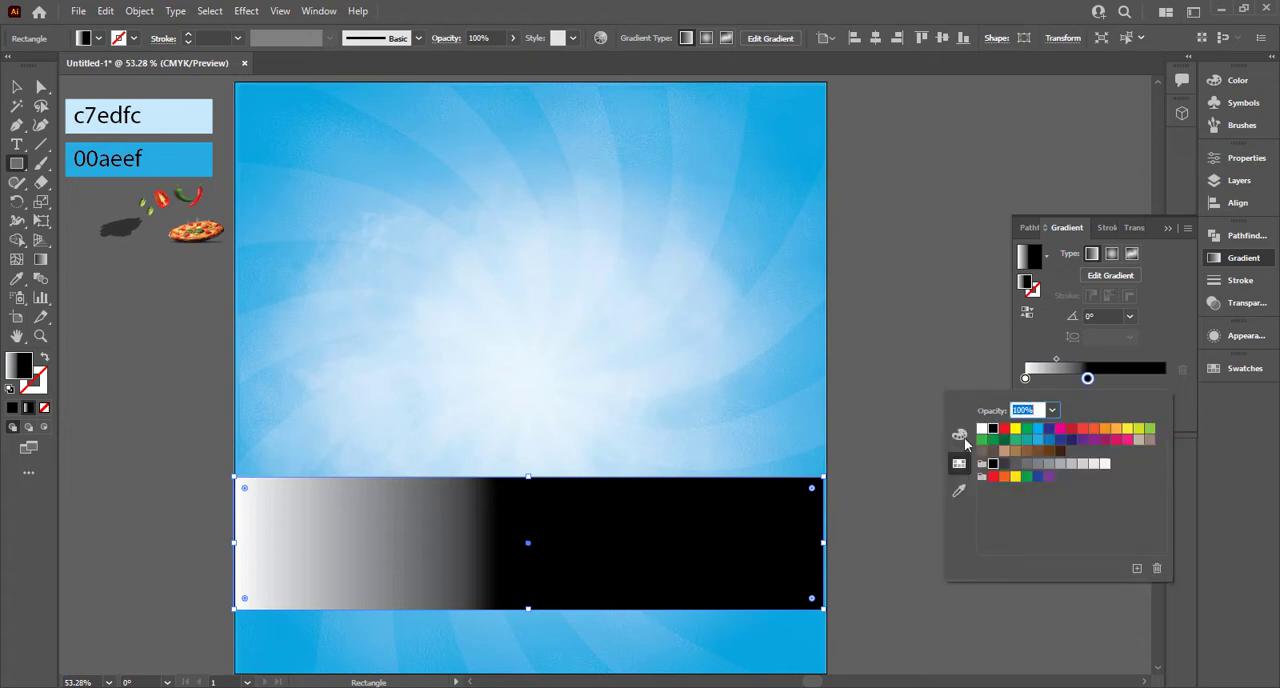
{"action": "left_click", "coordinate": [982, 430]}
{"action": "left_click", "coordinate": [1150, 385]}
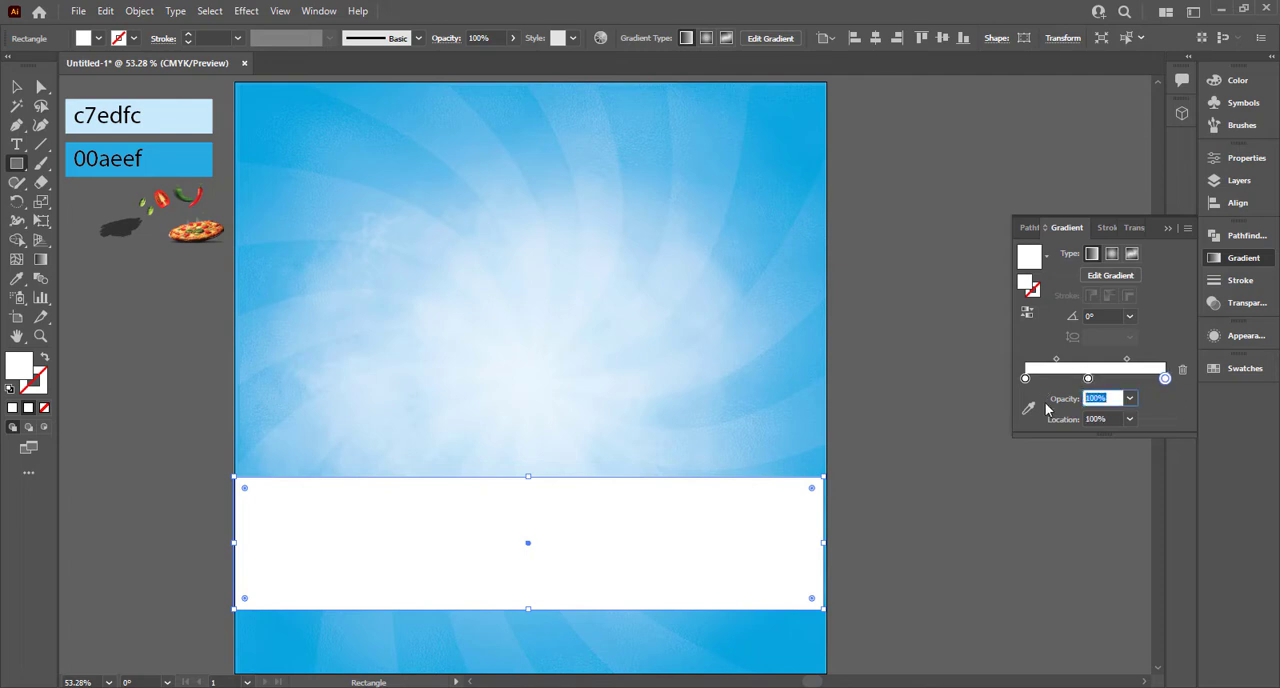
{"action": "left_click", "coordinate": [1025, 378]}
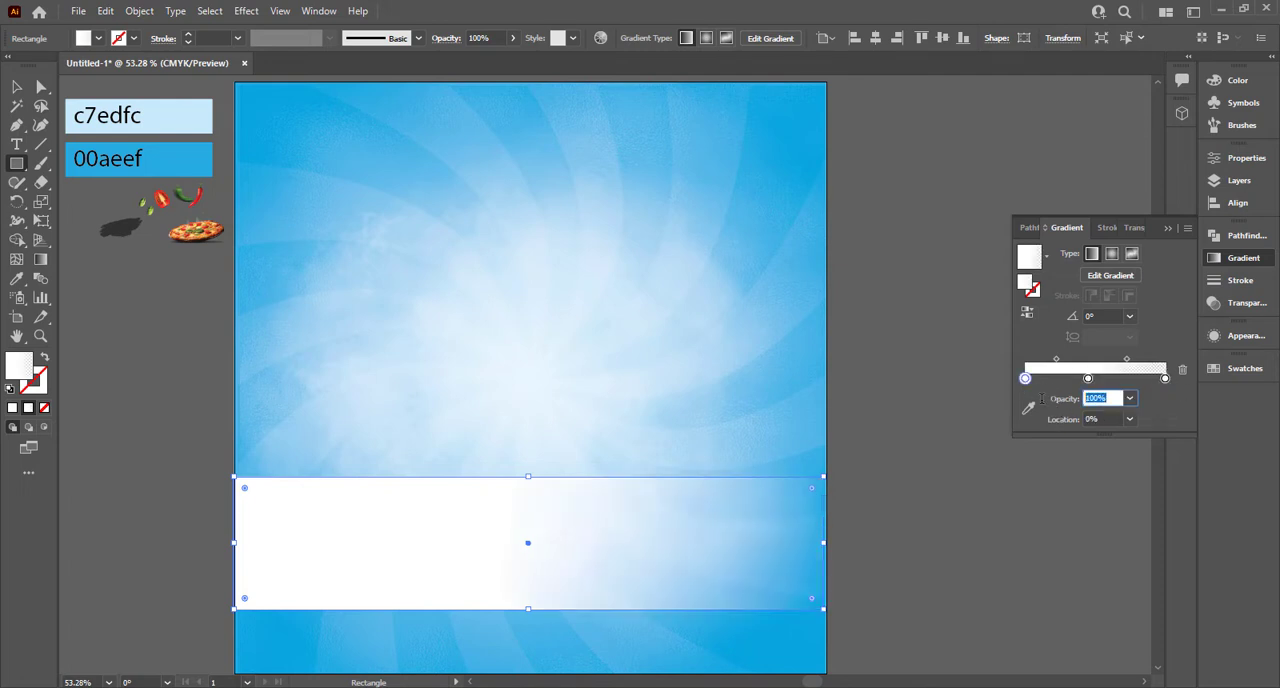
{"action": "type", "text": "0"}
{"action": "left_click", "coordinate": [1088, 378]}
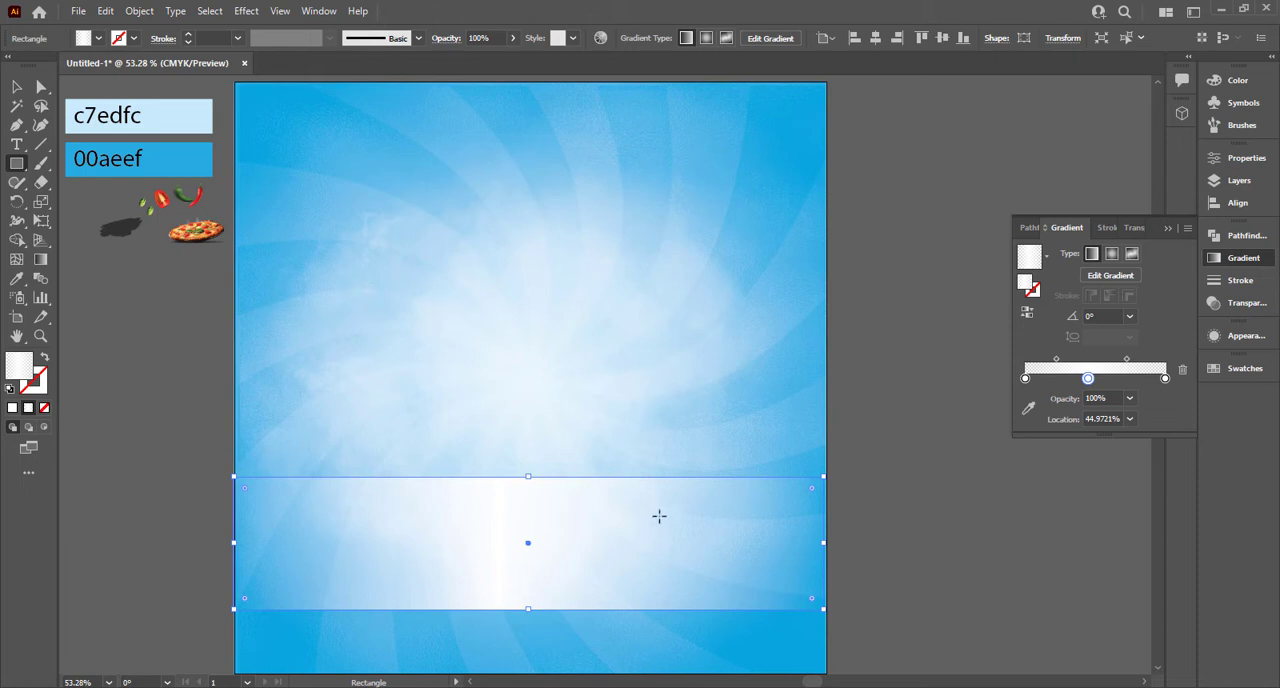
Step: Turn the rectangle's gradient vertical at 90° so the white band fades out upward and downward
{"action": "key", "text": "g"}
{"action": "left_click_drag", "start_coordinate": [528, 607], "coordinate": [537, 482]}
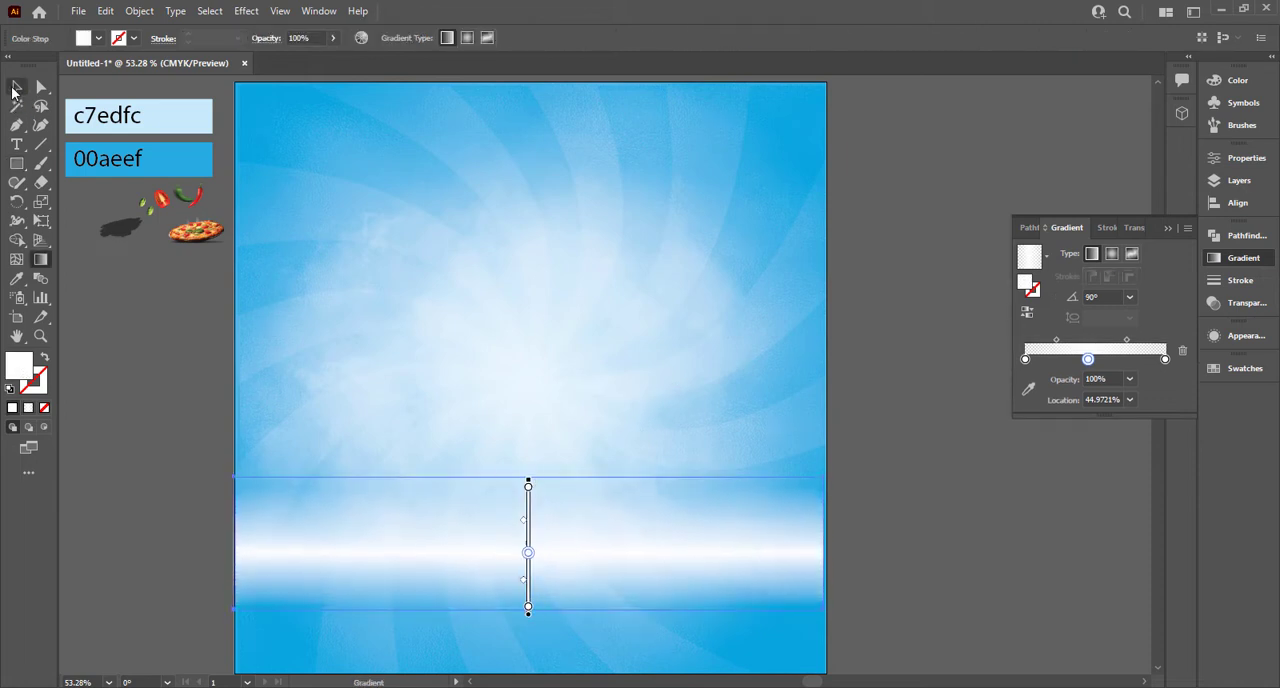
{"action": "left_click", "coordinate": [16, 88]}
Step: Set the white gradient band's blend mode to Overlay and move it slightly lower, spanning the artboard's width
{"action": "left_click", "coordinate": [1128, 228]}
{"action": "left_click", "coordinate": [1040, 253]}
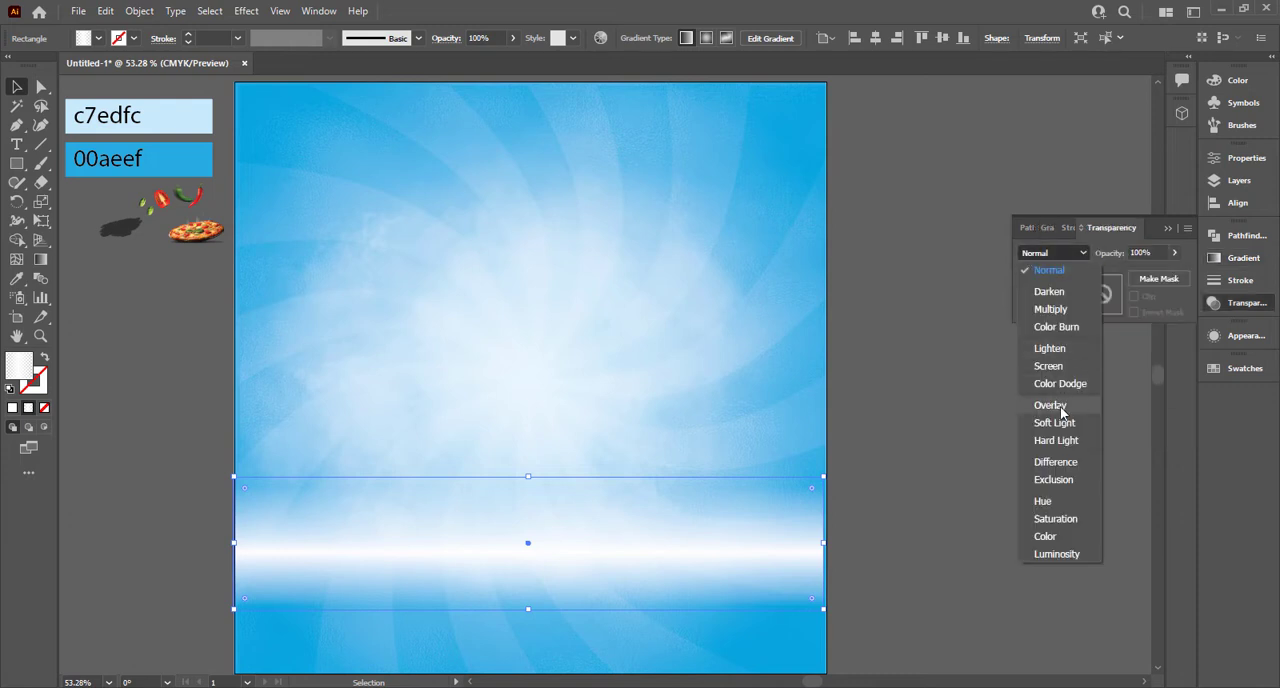
{"action": "left_click", "coordinate": [1050, 405]}
{"action": "left_click_drag", "start_coordinate": [749, 574], "coordinate": [750, 598]}
{"action": "left_click", "coordinate": [827, 575]}
{"action": "left_click", "coordinate": [757, 531]}
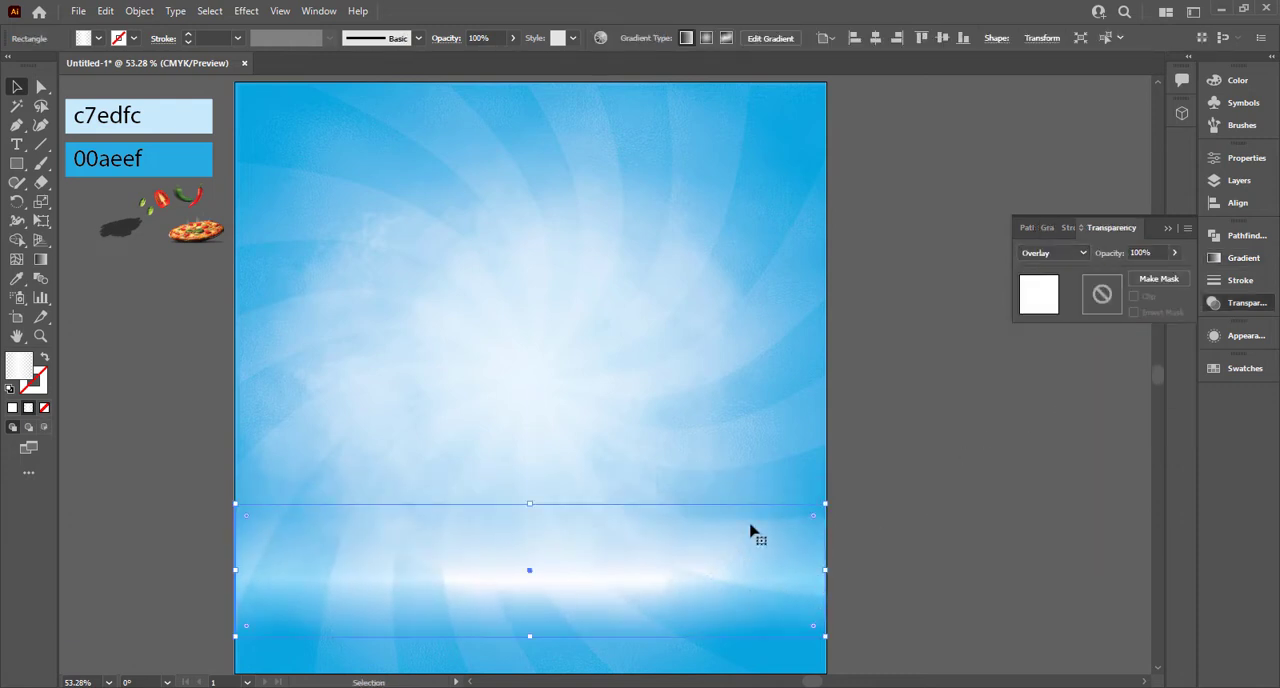
Step: Draw a wide, flat ellipse over the white band and fill it with the White, Black preset as a radial gradient
{"action": "left_click_drag", "start_coordinate": [16, 163], "coordinate": [75, 202]}
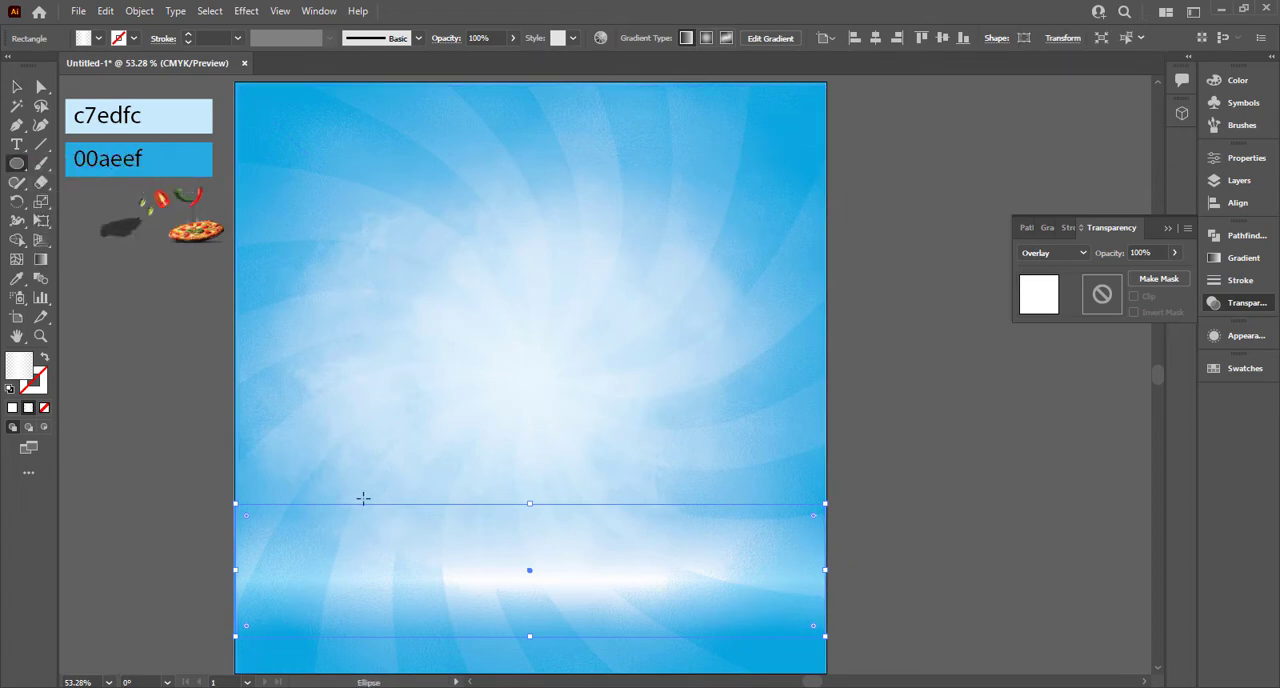
{"action": "left_click_drag", "start_coordinate": [285, 524], "coordinate": [756, 634]}
{"action": "left_click", "coordinate": [1050, 229]}
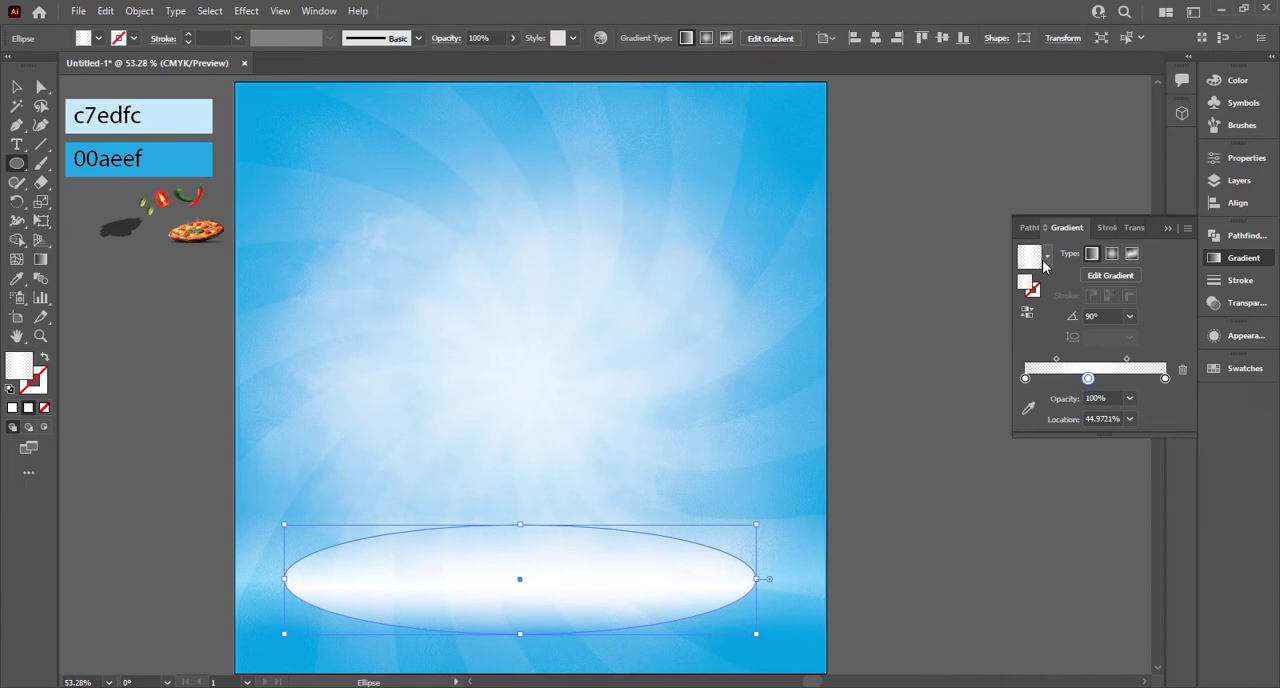
{"action": "left_click", "coordinate": [1046, 258]}
{"action": "left_click", "coordinate": [975, 287]}
{"action": "left_click", "coordinate": [1112, 255]}
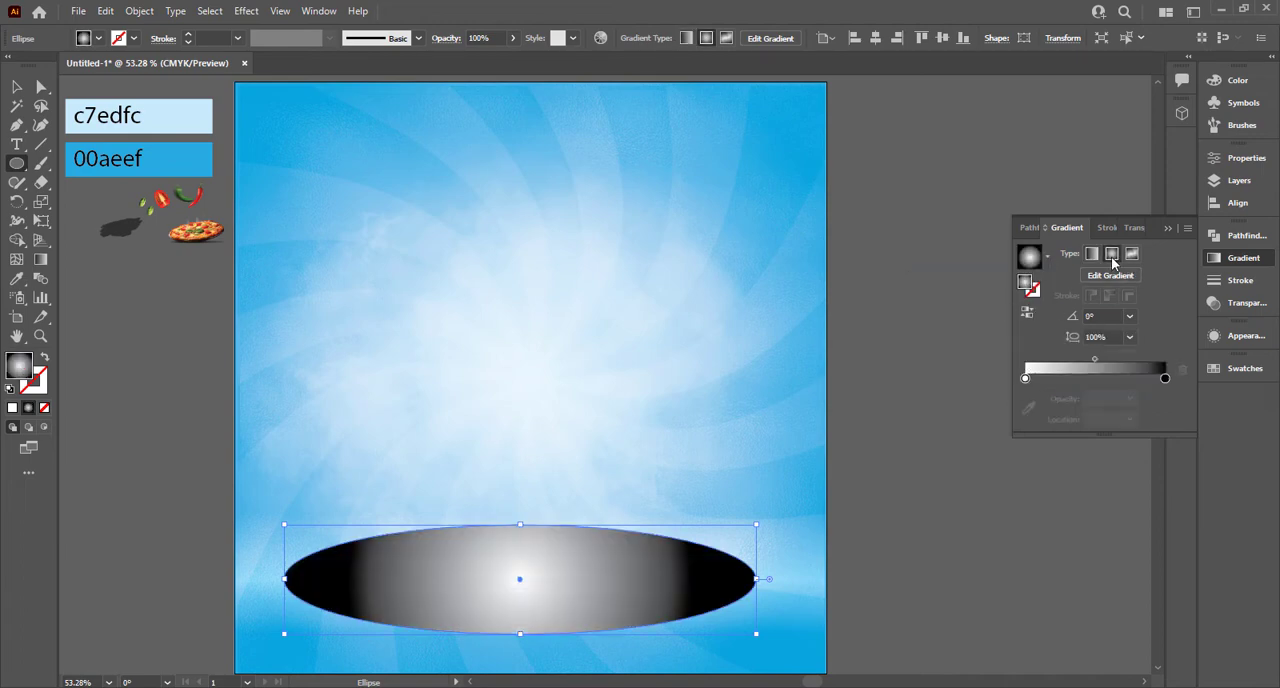
Step: Flatten the ellipse's radial gradient to an aspect ratio of about 36% and use the ellipse as an opacity mask on the band
{"action": "key", "text": "g"}
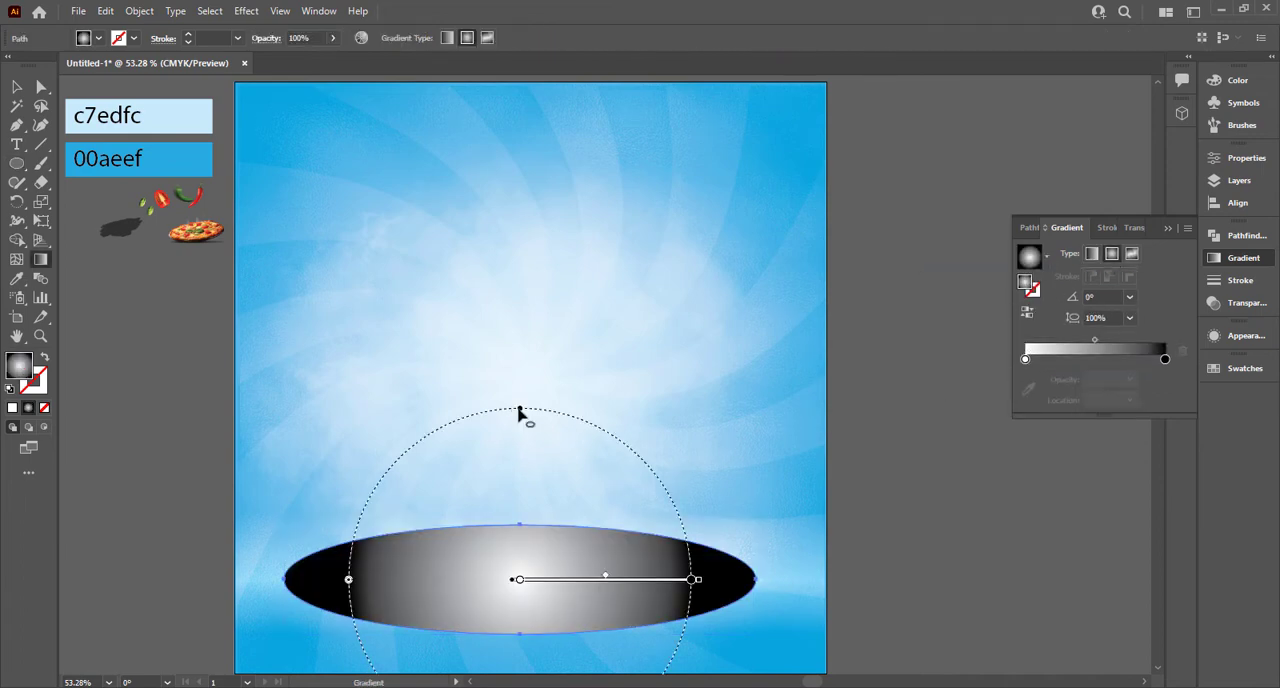
{"action": "left_click_drag", "start_coordinate": [519, 410], "coordinate": [525, 518]}
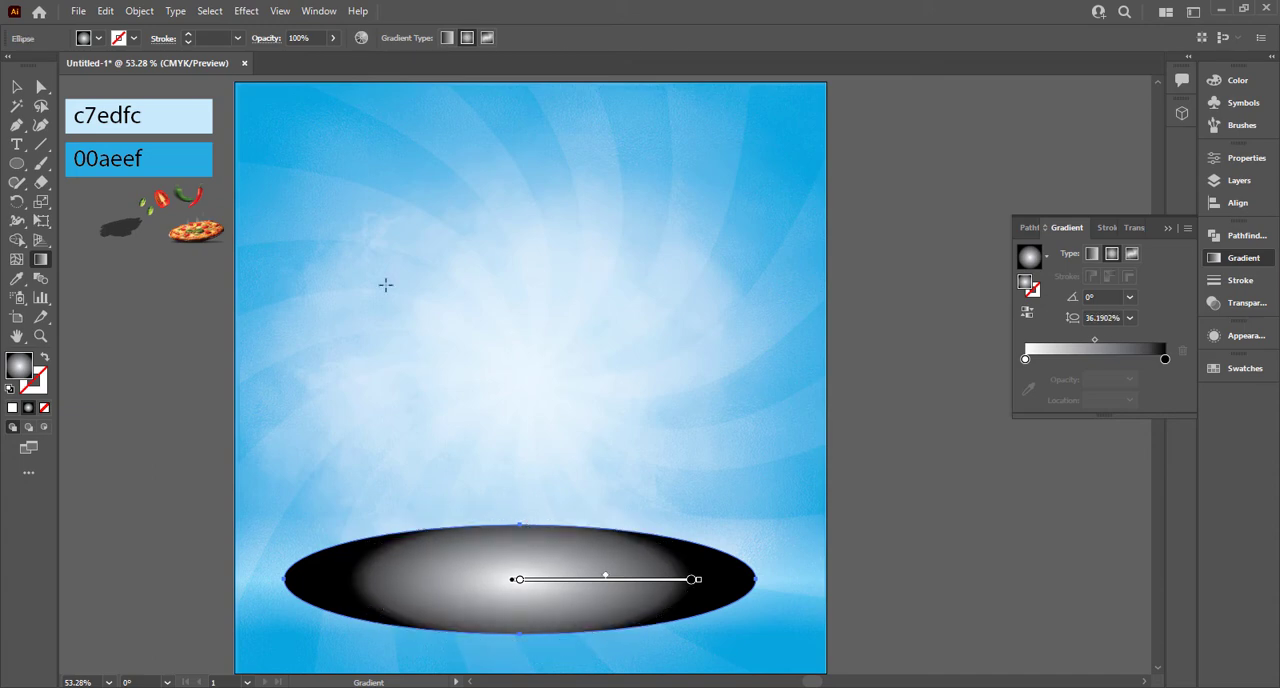
{"action": "left_click", "coordinate": [20, 90]}
{"action": "left_click", "coordinate": [795, 550]}
{"action": "left_click", "coordinate": [1133, 228]}
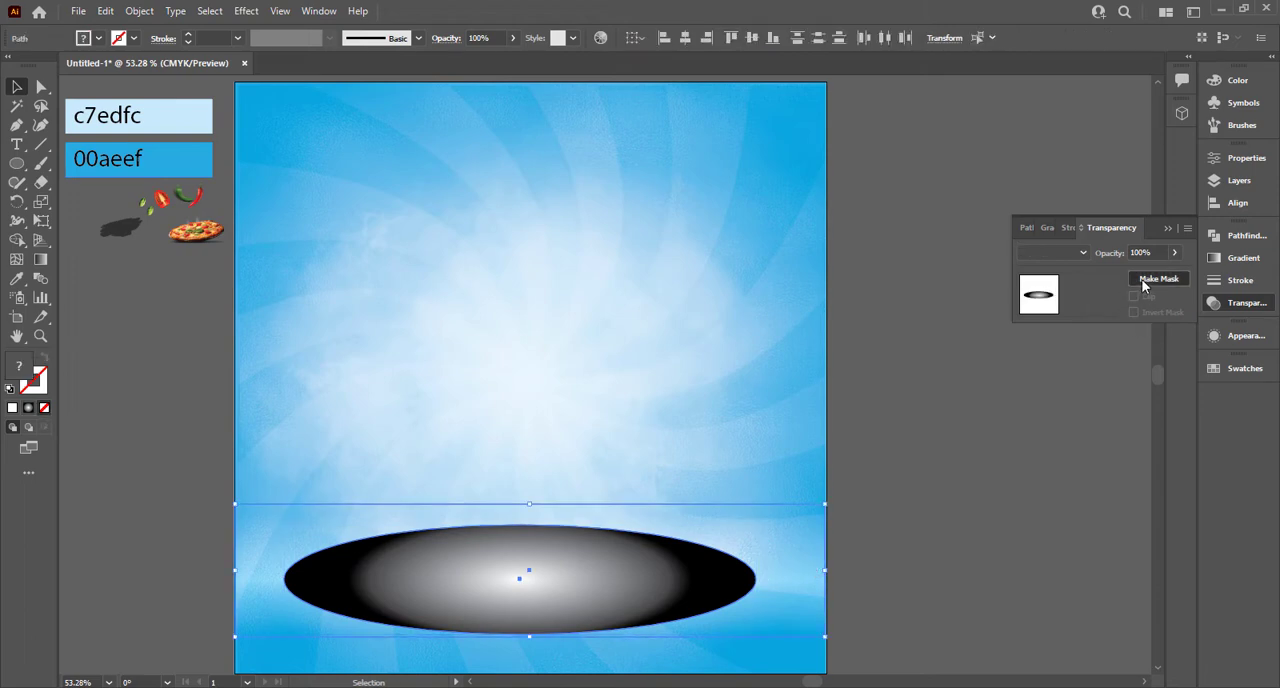
{"action": "left_click", "coordinate": [1158, 279]}
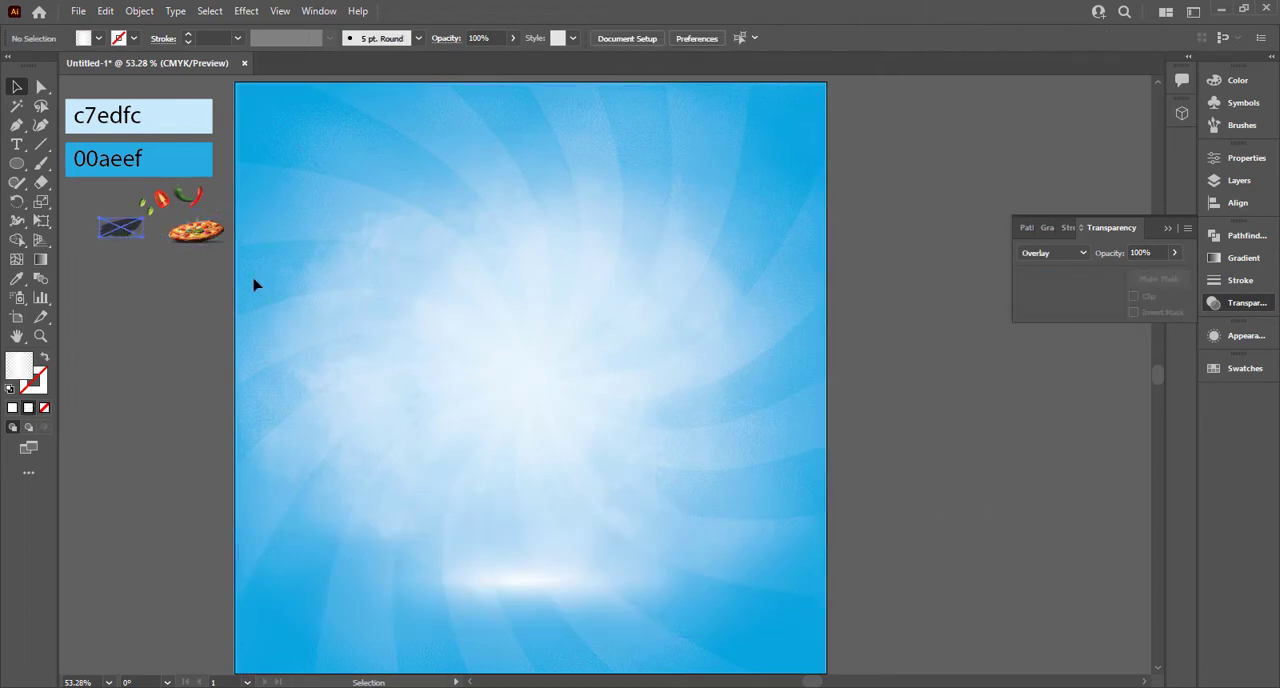
Step: Place brush stroke.png on the upper part of the artboard, enlarge it and bring it to the front
{"action": "mouse_move", "coordinate": [120, 228]}
{"action": "left_mouse_down"}
{"action": "mouse_move", "coordinate": [503, 248]}
{"action": "mouse_move", "coordinate": [507, 237]}
{"action": "mouse_move", "coordinate": [720, 292]}
{"action": "mouse_move", "coordinate": [789, 331]}
{"action": "left_mouse_up"}
{"action": "right_click", "coordinate": [697, 259]}
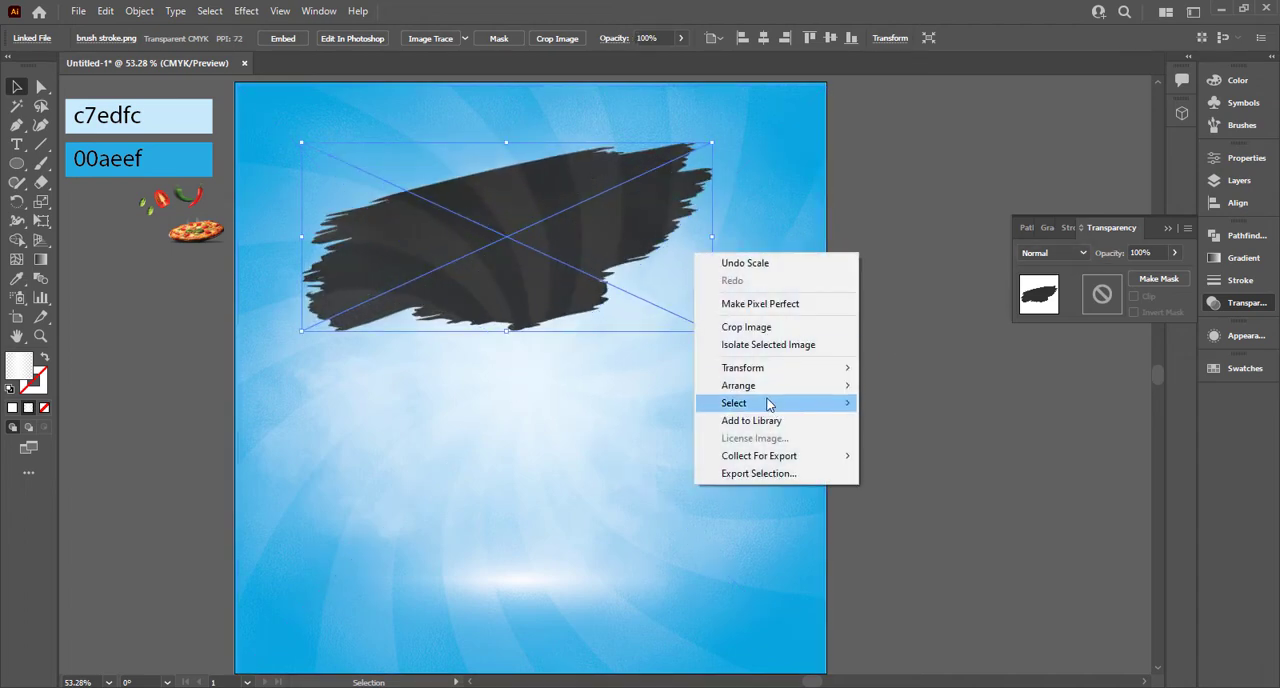
{"action": "left_click", "coordinate": [871, 397]}
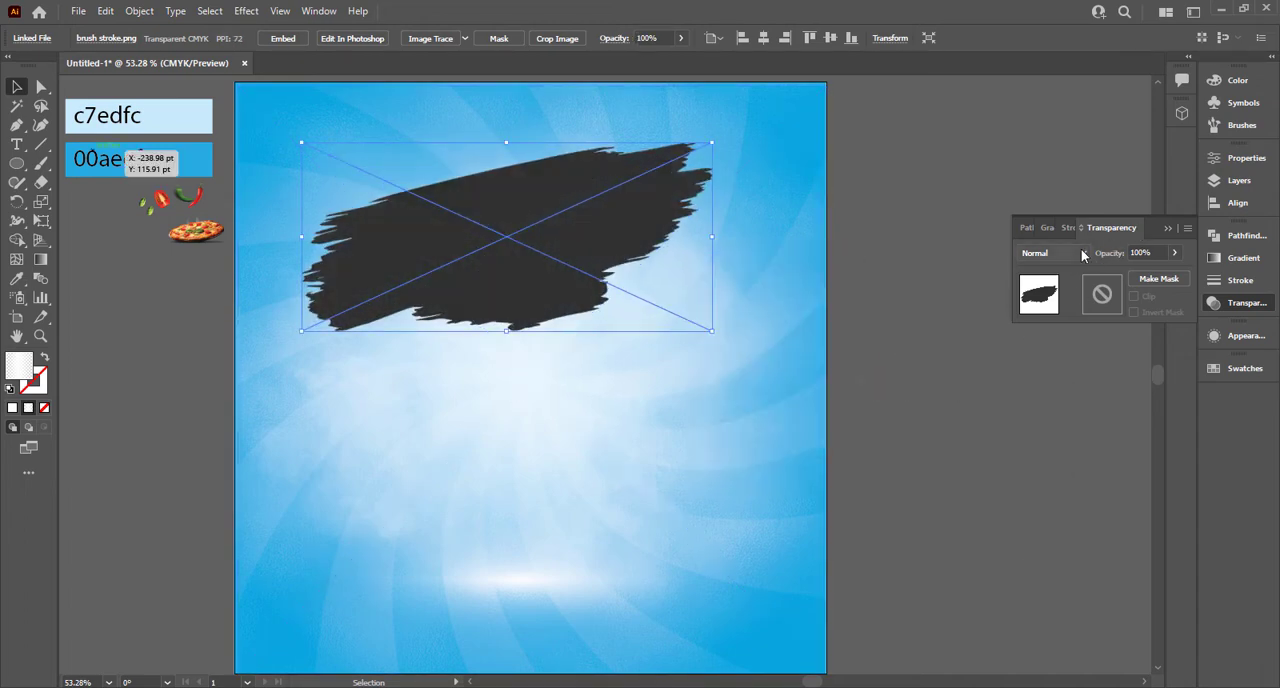
Step: Compare the Overlay and Screen blend modes on brush stroke.png and set it to Overlay
{"action": "left_click", "coordinate": [1082, 253]}
{"action": "left_click", "coordinate": [1050, 405]}
{"action": "left_click", "coordinate": [1082, 253]}
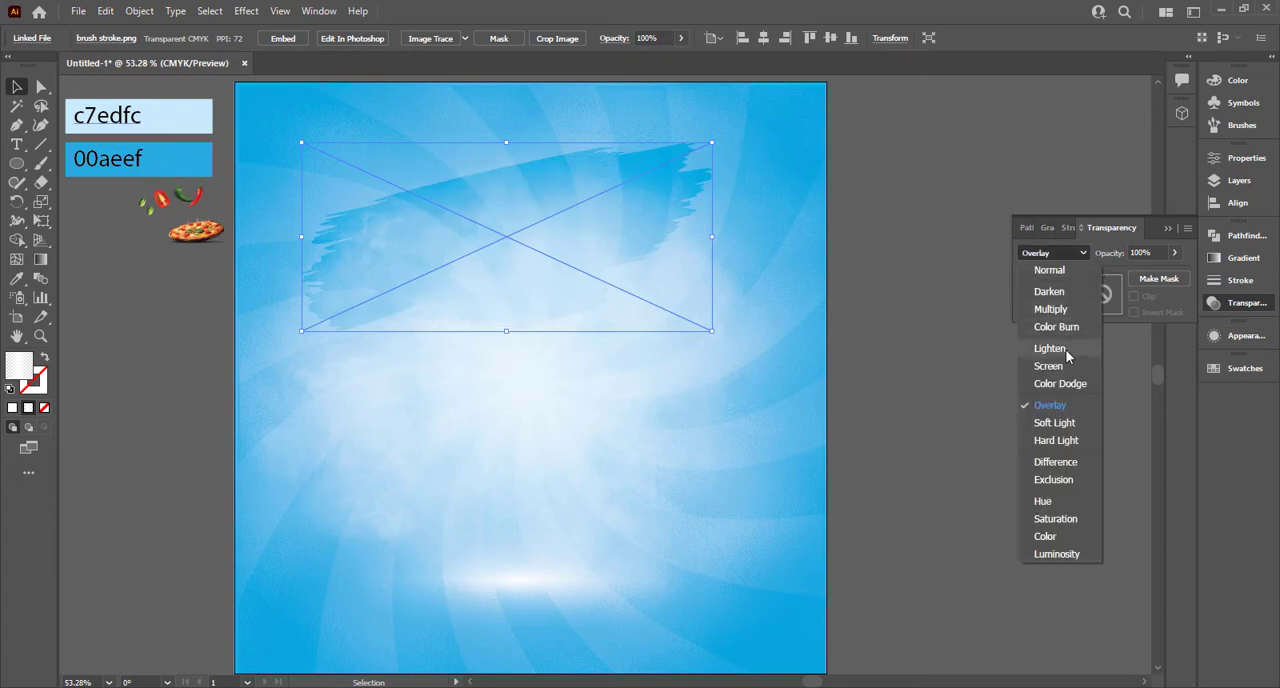
{"action": "left_click", "coordinate": [1048, 366]}
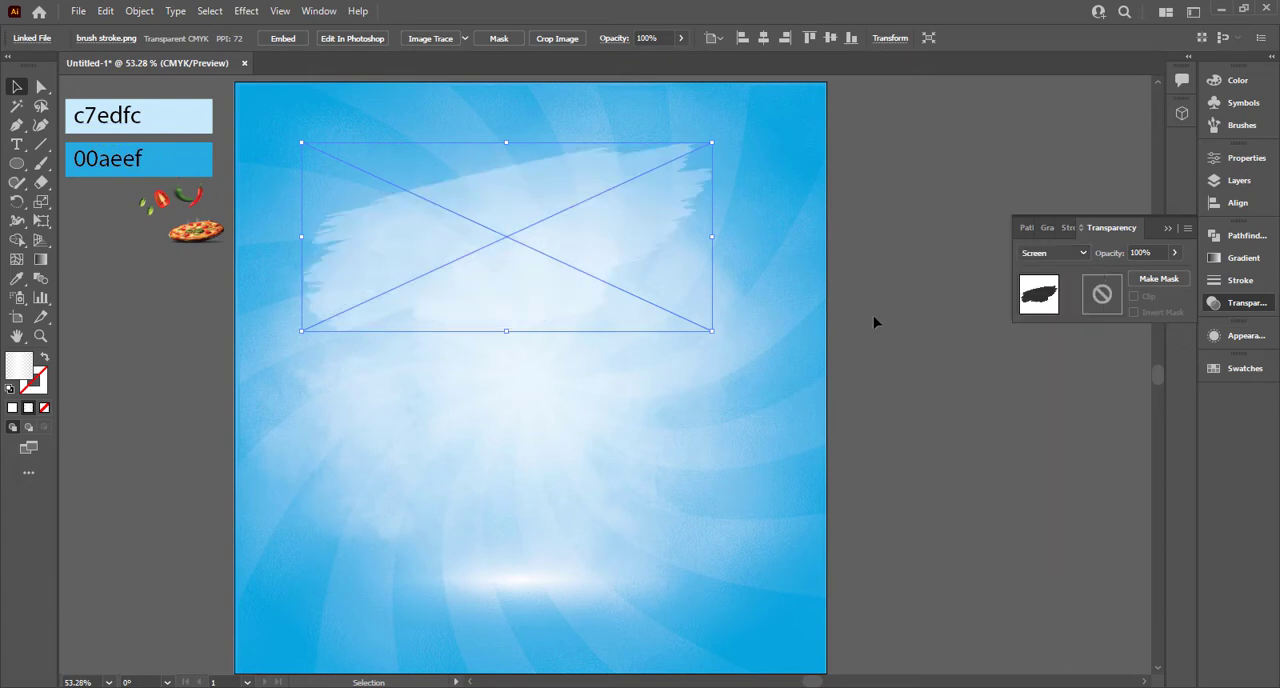
{"action": "left_click", "coordinate": [1063, 255]}
{"action": "left_click", "coordinate": [1080, 404]}
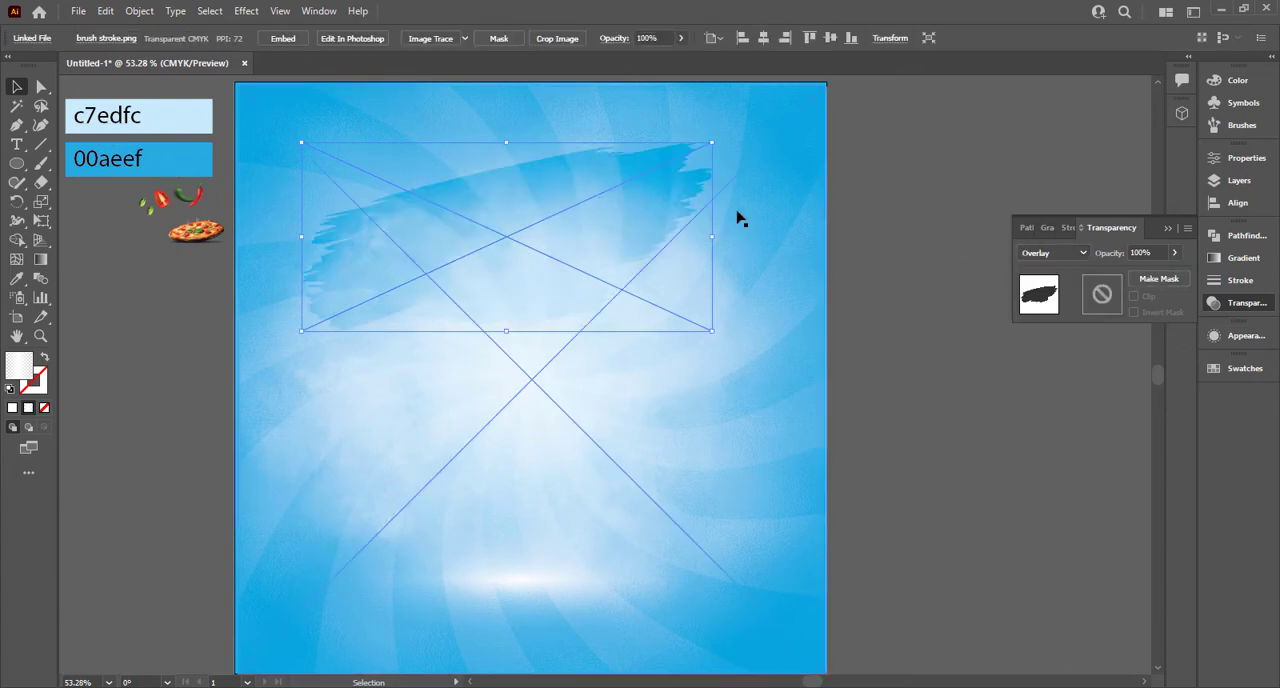
Step: Widen brush stroke.png on both sides, position it slightly higher near the artboard's top and deselect it
{"action": "mouse_move", "coordinate": [712, 236]}
{"action": "left_mouse_down"}
{"action": "mouse_move", "coordinate": [789, 239]}
{"action": "mouse_move", "coordinate": [752, 243]}
{"action": "left_mouse_up"}
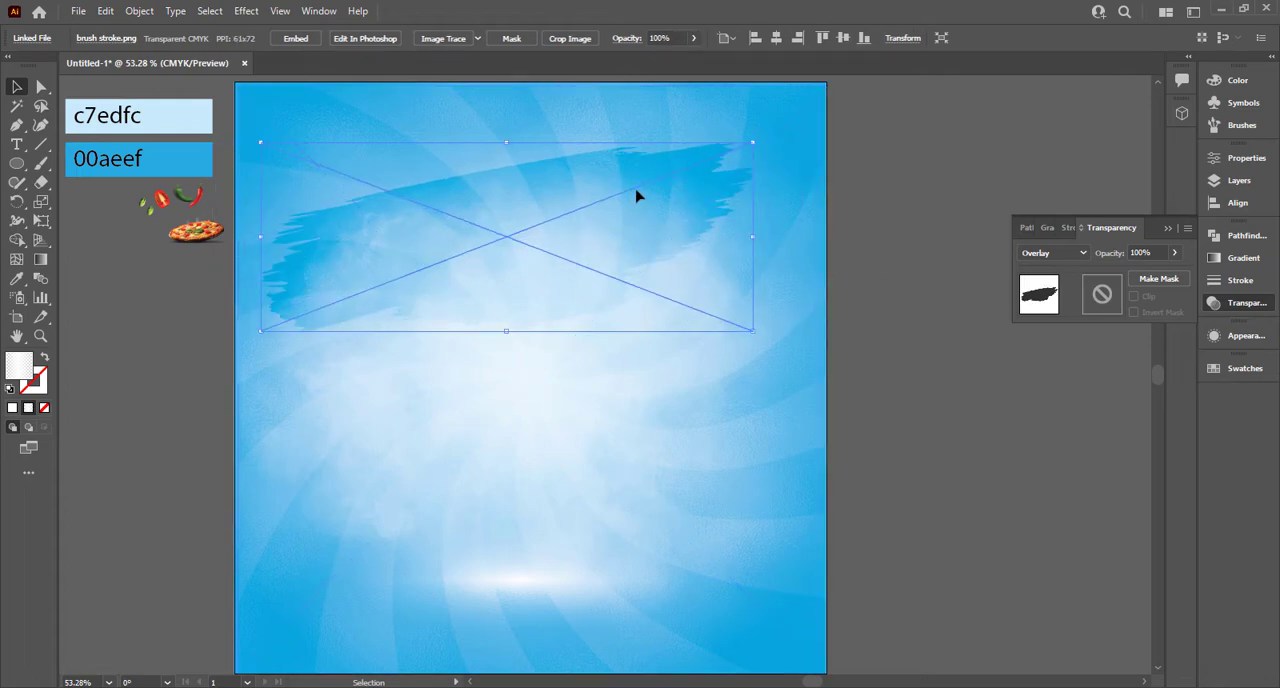
{"action": "left_click_drag", "start_coordinate": [625, 194], "coordinate": [645, 175]}
{"action": "left_click", "coordinate": [860, 172]}
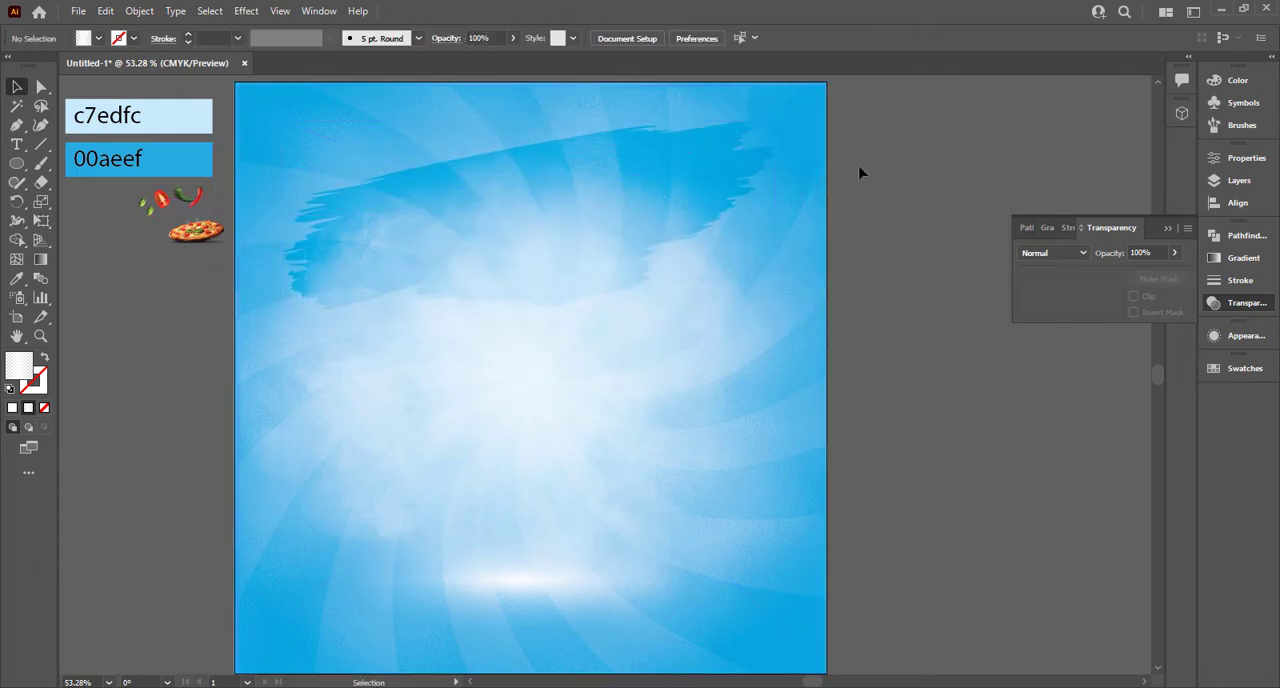
{"action": "left_click", "coordinate": [748, 160]}
{"action": "left_click_drag", "start_coordinate": [779, 112], "coordinate": [787, 119]}
{"action": "left_click", "coordinate": [858, 145]}
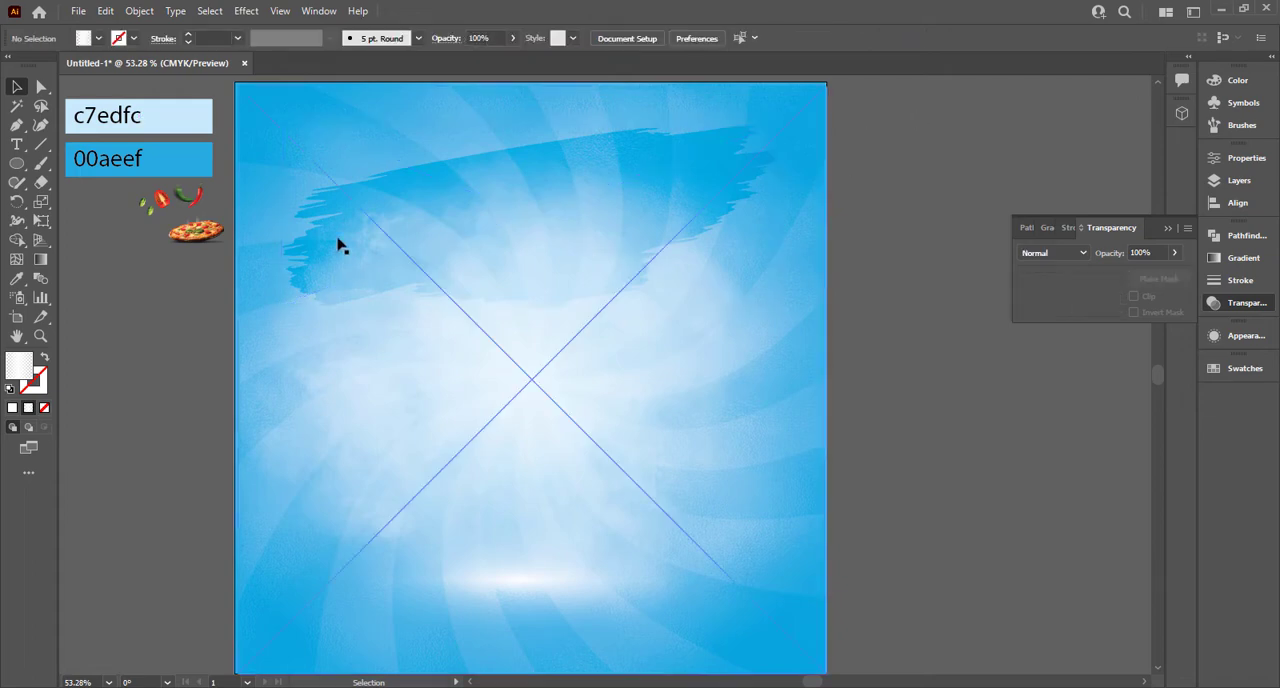
Step: Bring pizza.png, beside the artboard, to the front of the stacking order
{"action": "right_click", "coordinate": [213, 226]}
{"action": "left_click", "coordinate": [228, 237]}
{"action": "left_click", "coordinate": [200, 236]}
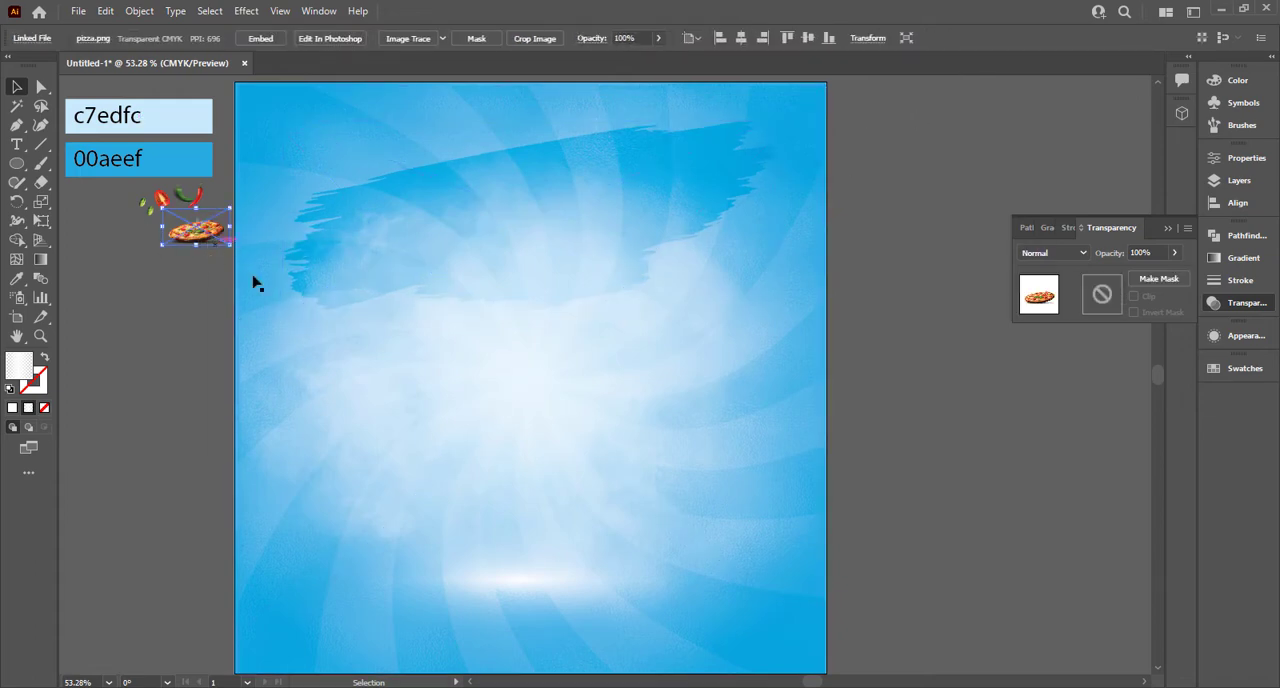
{"action": "right_click", "coordinate": [198, 234]}
{"action": "mouse_move", "coordinate": [250, 366]}
{"action": "left_click", "coordinate": [395, 358]}
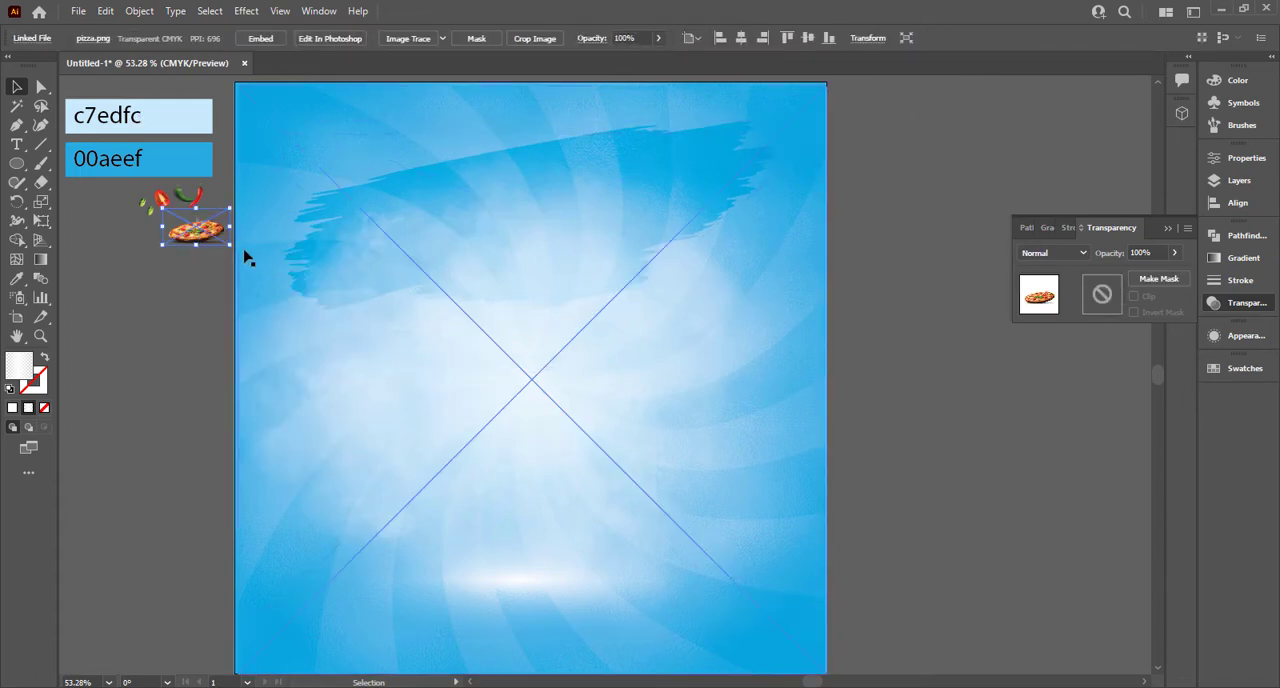
Step: Enlarge pizza.png to most of the artboard's width and place it in the lower half, above the white glow
{"action": "left_click_drag", "start_coordinate": [231, 245], "coordinate": [375, 322]}
{"action": "left_click_drag", "start_coordinate": [216, 268], "coordinate": [547, 500]}
{"action": "left_click_drag", "start_coordinate": [780, 580], "coordinate": [857, 614]}
{"action": "left_click_drag", "start_coordinate": [715, 537], "coordinate": [716, 511]}
Step: Bring the masked white glow band to the front, above the pizza, and deselect it
{"action": "left_click", "coordinate": [689, 614]}
{"action": "right_click", "coordinate": [689, 614]}
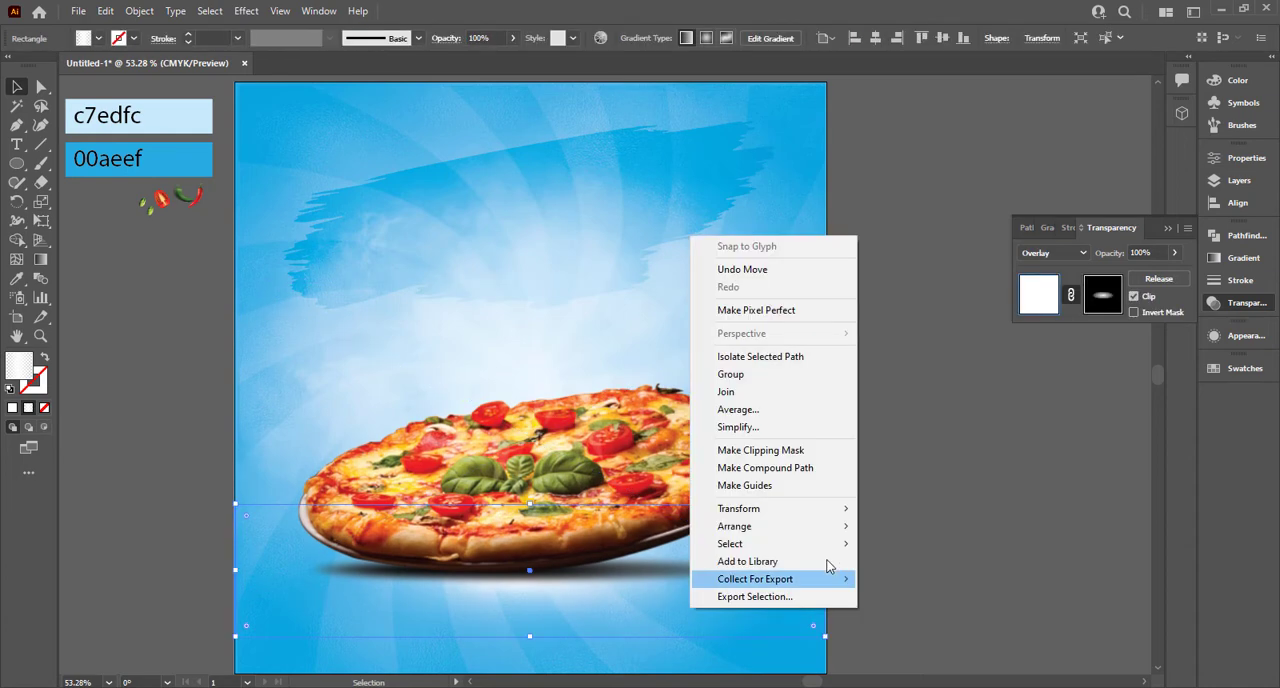
{"action": "left_click", "coordinate": [943, 518]}
{"action": "left_click", "coordinate": [943, 514]}
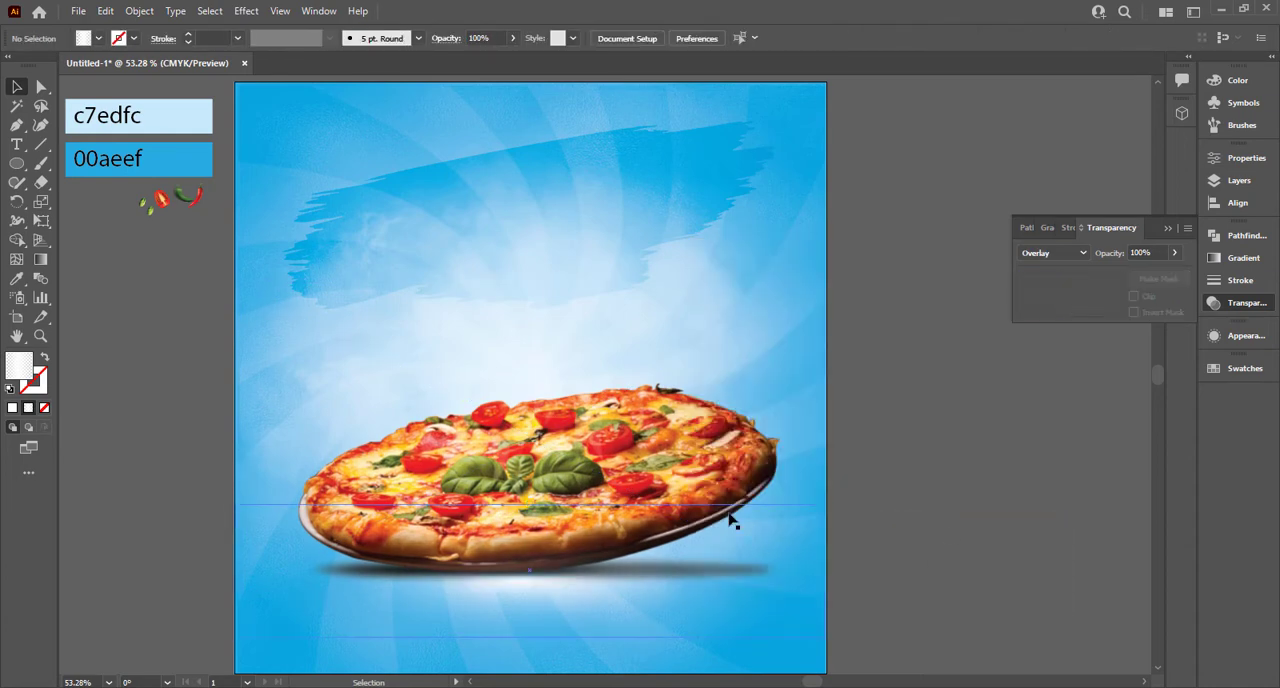
{"action": "left_click", "coordinate": [730, 520]}
{"action": "left_click", "coordinate": [919, 386]}
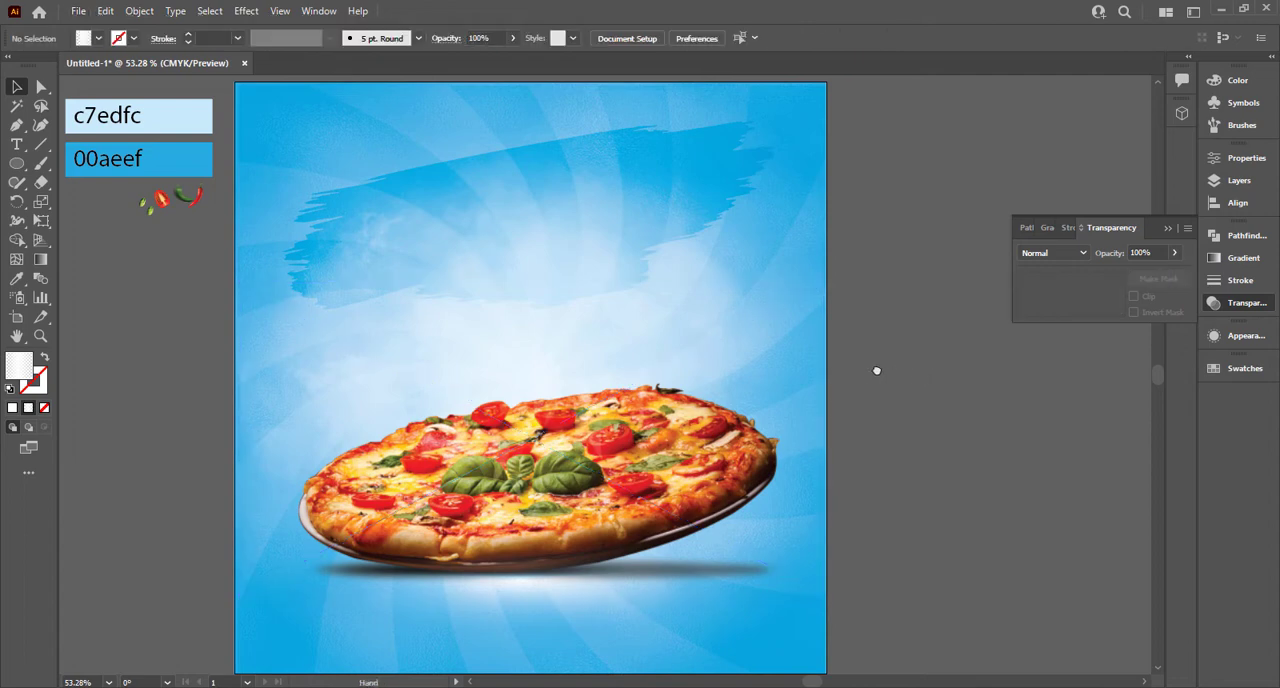
Step: Draw a circle on the empty canvas to the right of the artboard and fill it with the White, Black preset as a radial gradient
{"action": "left_click_drag", "start_coordinate": [877, 371], "coordinate": [726, 363]}
{"action": "scroll", "coordinate": [727, 363], "scroll_direction": "down", "scroll_amount": 1}
{"action": "left_click_drag", "start_coordinate": [836, 347], "coordinate": [784, 378]}
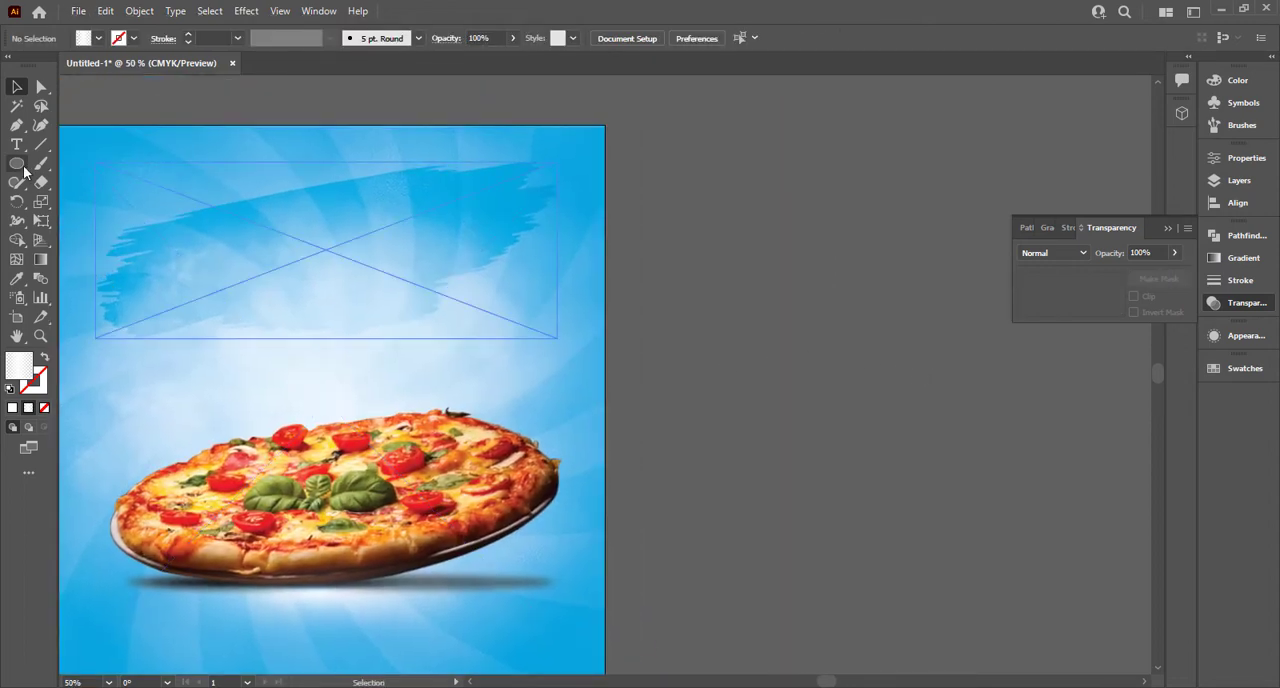
{"action": "left_click_drag", "start_coordinate": [17, 163], "coordinate": [80, 203]}
{"action": "mouse_move", "coordinate": [865, 430]}
{"action": "left_mouse_down"}
{"action": "mouse_move", "coordinate": [943, 520]}
{"action": "mouse_move", "coordinate": [974, 534]}
{"action": "left_mouse_up"}
{"action": "left_click", "coordinate": [1047, 227]}
{"action": "left_click", "coordinate": [1046, 256]}
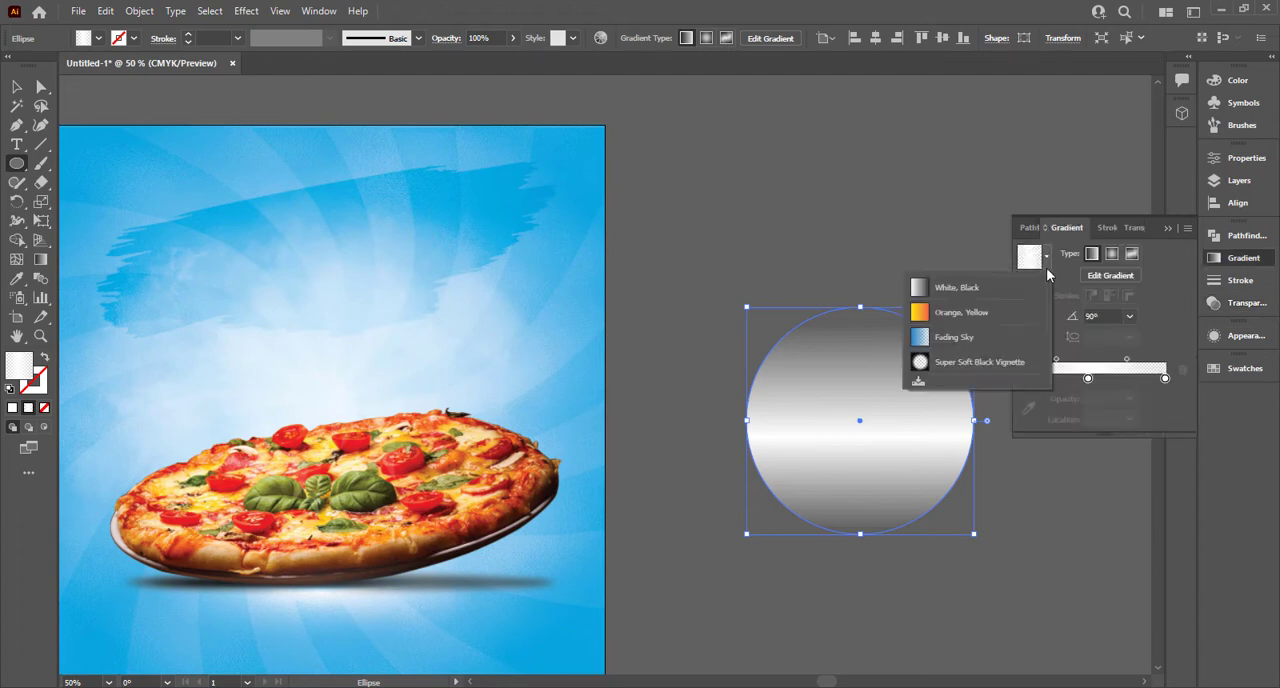
{"action": "left_click", "coordinate": [975, 288]}
{"action": "left_click", "coordinate": [1111, 253]}
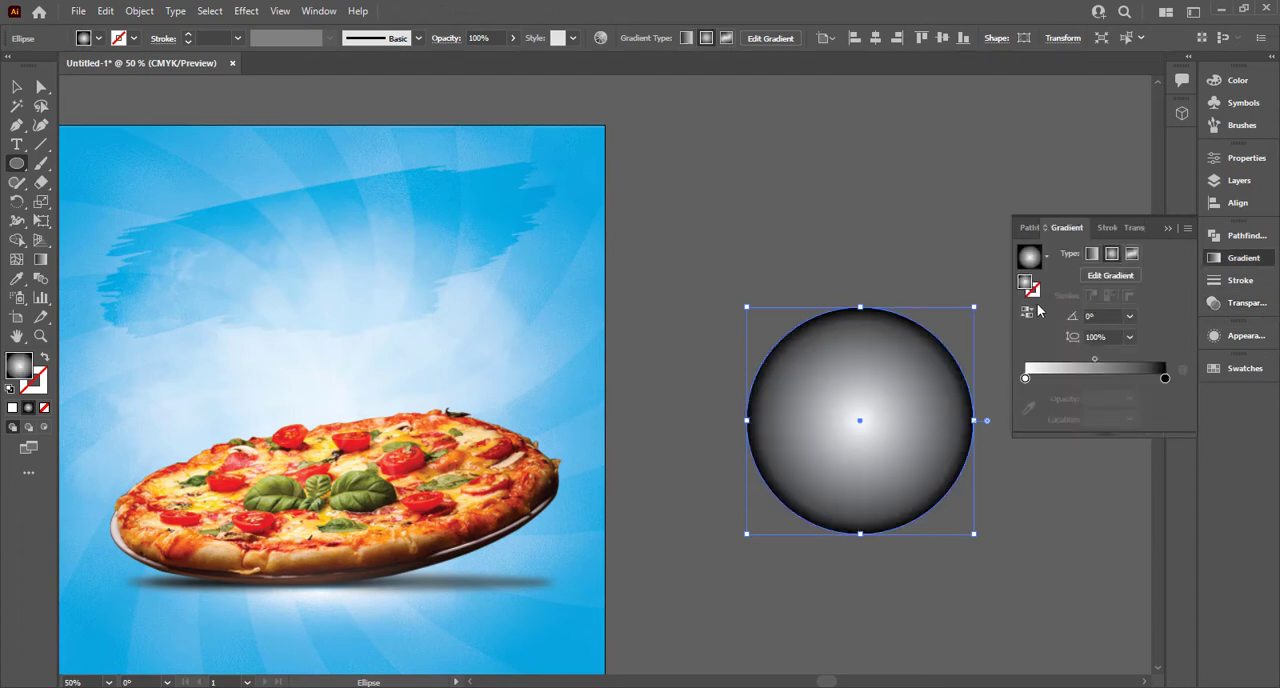
Step: Reverse the circle's radial gradient and apply the Color Halftone effect with a maximum radius of 15 pixels and 45° screen angles
{"action": "left_click", "coordinate": [1027, 312]}
{"action": "left_click", "coordinate": [248, 11]}
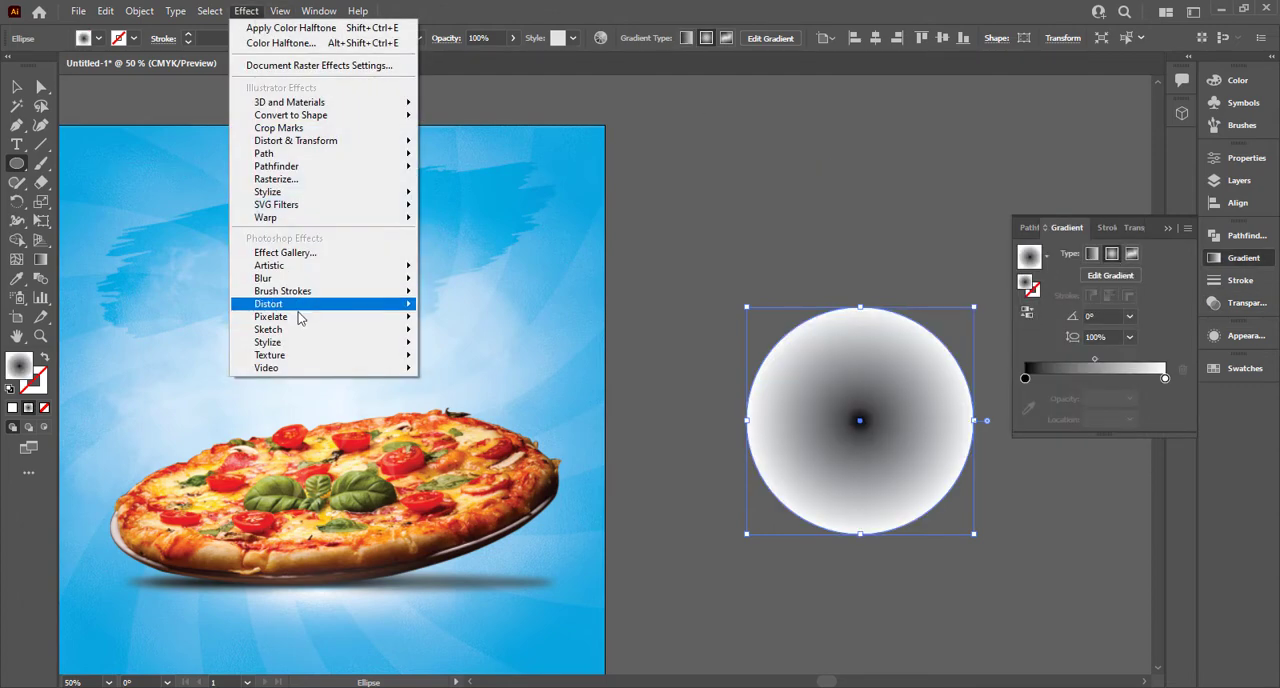
{"action": "mouse_move", "coordinate": [298, 318]}
{"action": "left_click", "coordinate": [450, 318]}
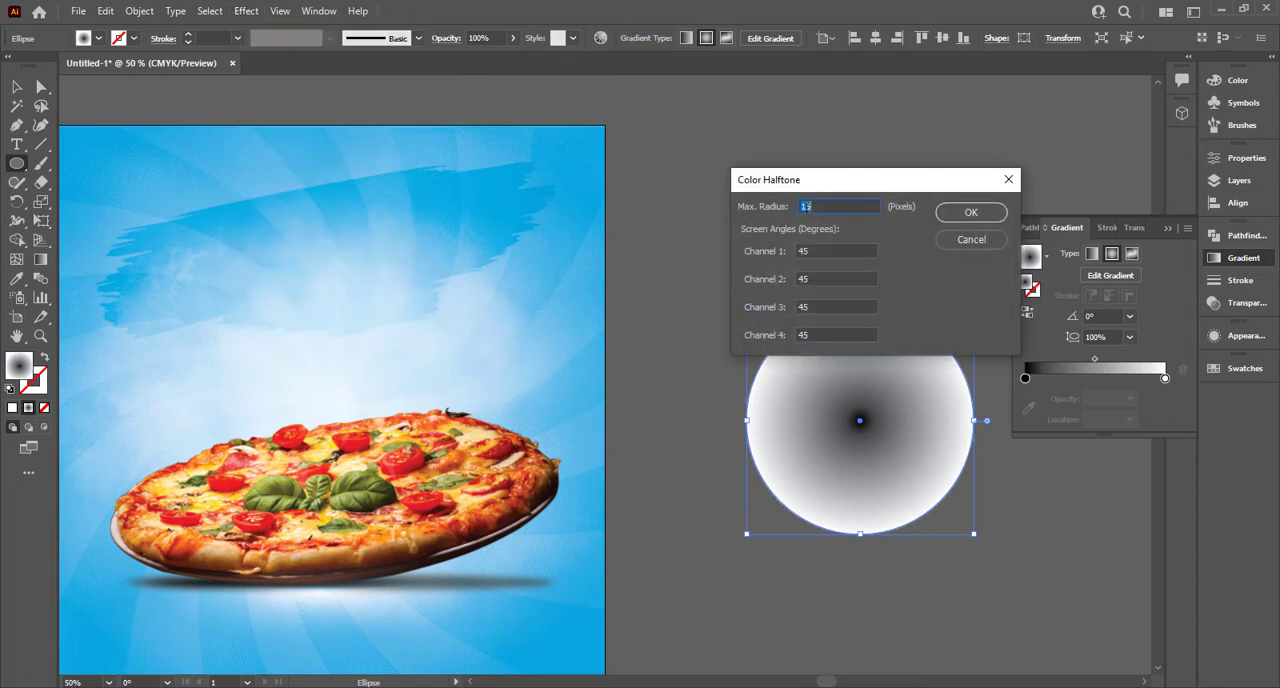
{"action": "left_click", "coordinate": [950, 213]}
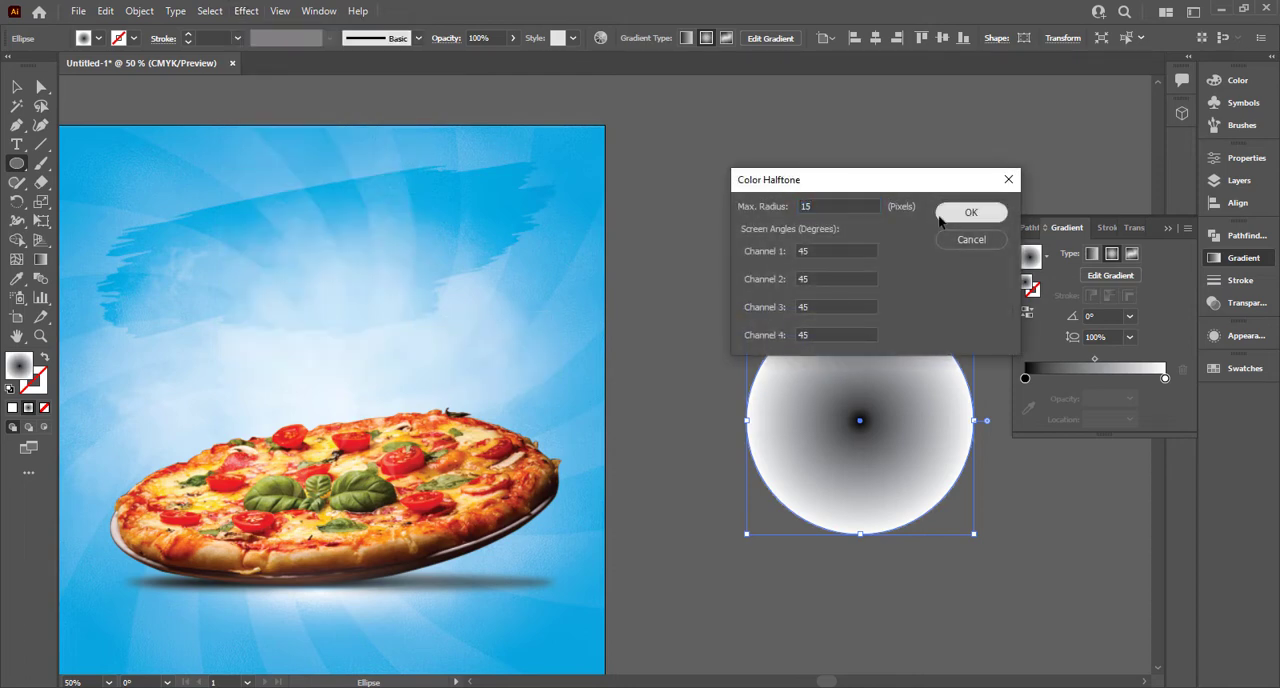
Step: Convert the halftone circle into vector paths by expanding its appearance, applying Image Trace and expanding the tracing
{"action": "left_click", "coordinate": [18, 88]}
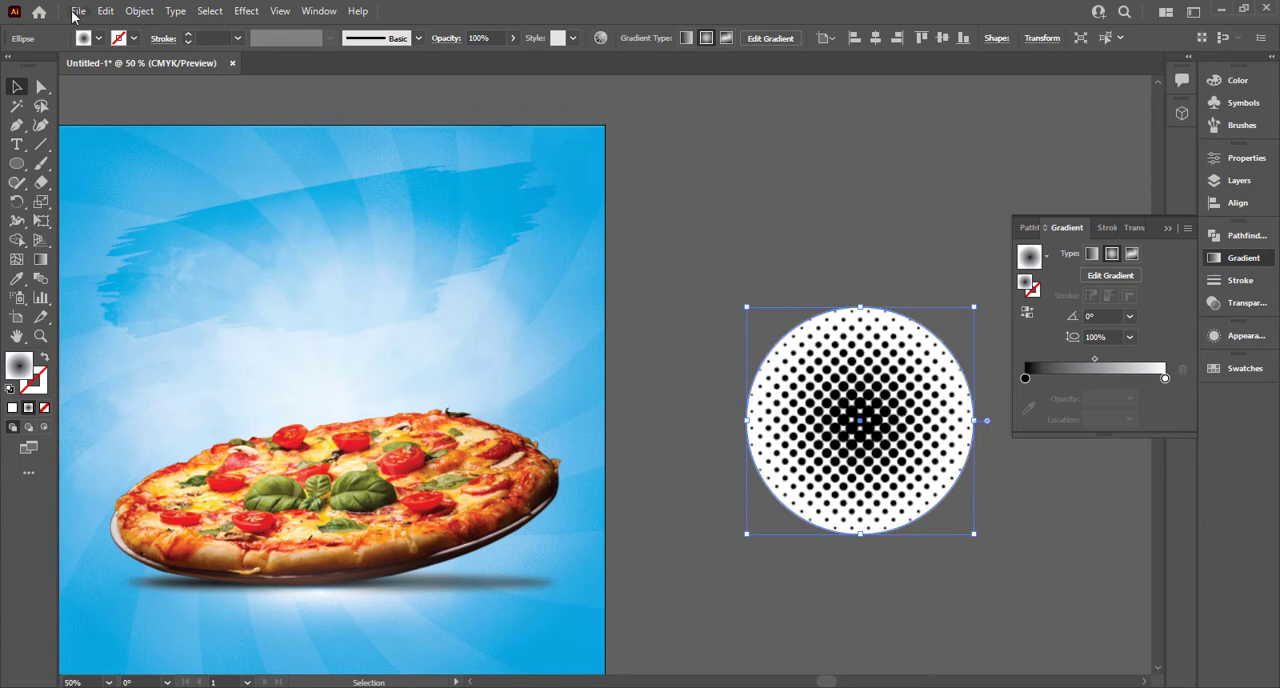
{"action": "left_click", "coordinate": [139, 12]}
{"action": "left_click", "coordinate": [175, 216]}
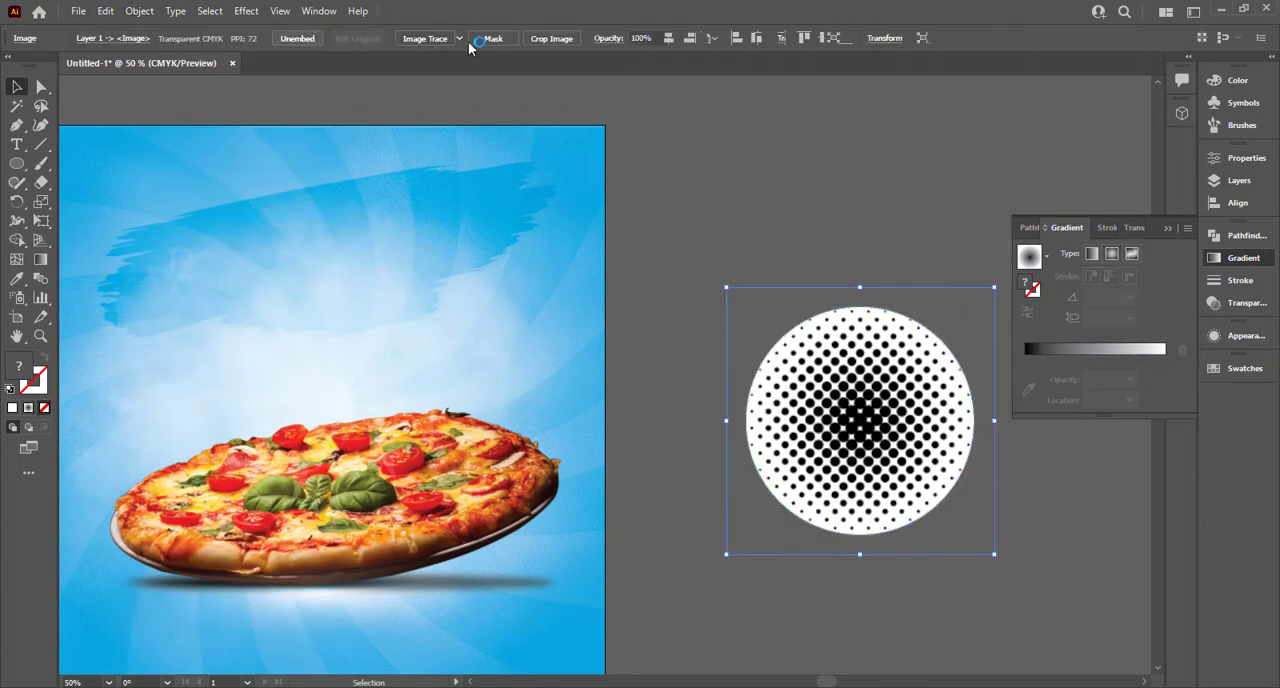
{"action": "left_click", "coordinate": [425, 40]}
{"action": "left_click", "coordinate": [413, 41]}
Step: Ungroup the traced halftone and delete its white background, leaving only the dots and central pieces
{"action": "right_click", "coordinate": [737, 306]}
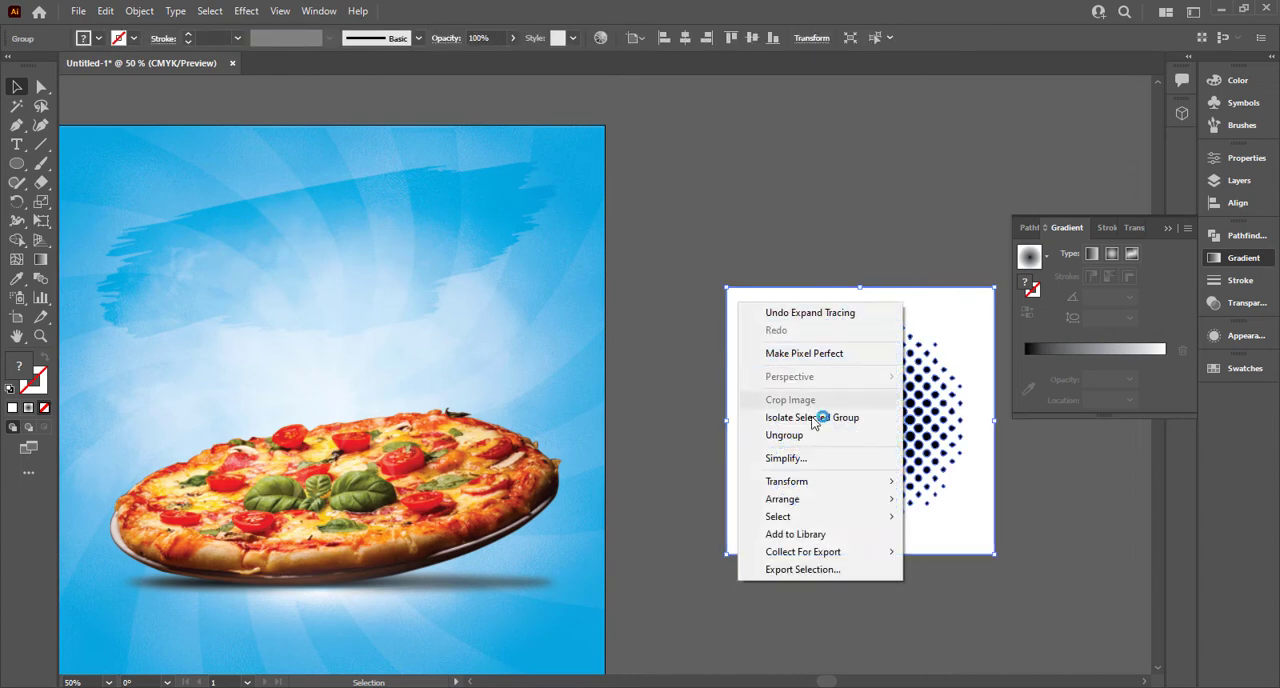
{"action": "left_click", "coordinate": [788, 436]}
{"action": "left_click", "coordinate": [751, 337]}
{"action": "key", "text": "Delete"}
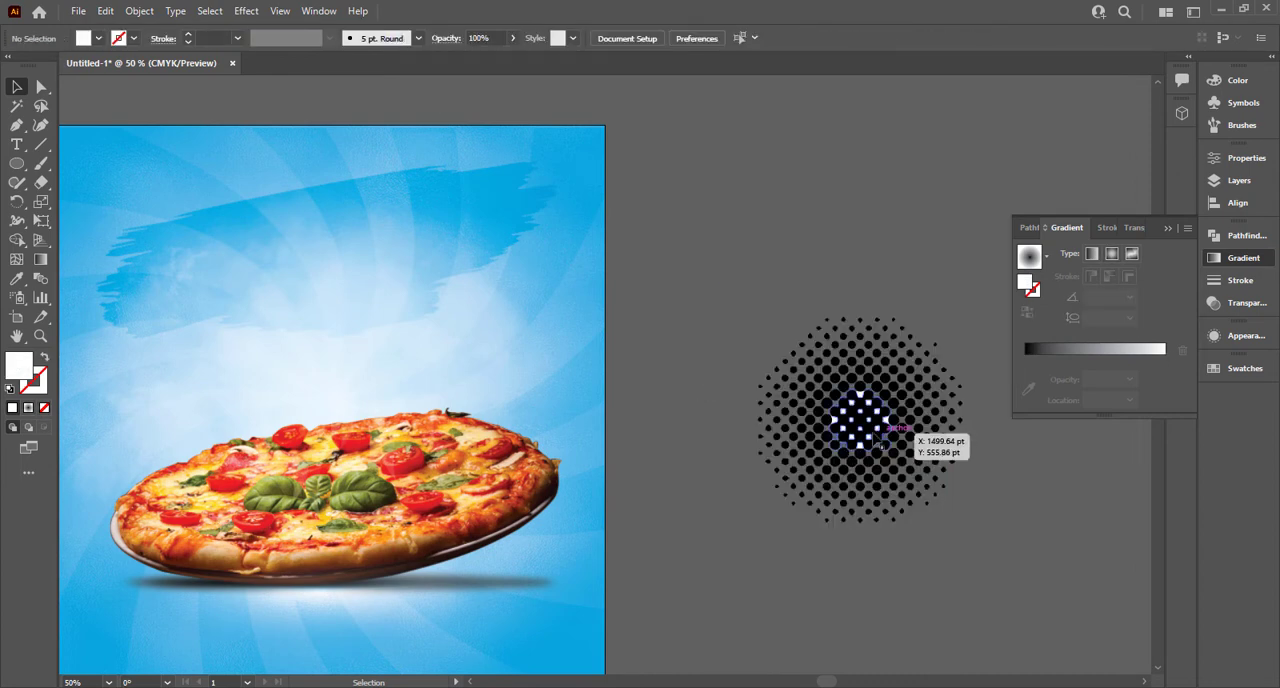
Step: Select all the small white shapes in the centre of the black halftone and delete them
{"action": "left_click_drag", "start_coordinate": [860, 408], "coordinate": [873, 447]}
{"action": "scroll", "coordinate": [884, 452], "scroll_direction": "up", "scroll_amount": 3}
{"action": "scroll", "coordinate": [820, 465], "scroll_direction": "up", "scroll_amount": 1}
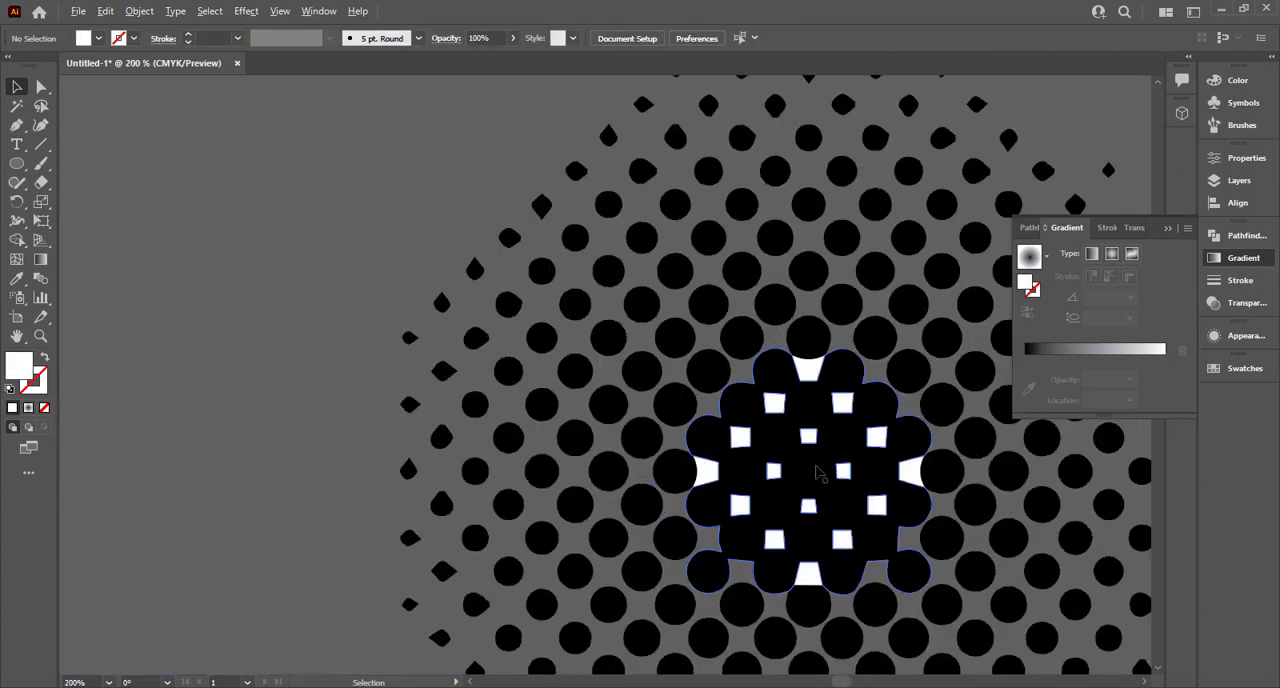
{"action": "left_click", "coordinate": [704, 472]}
{"action": "left_click", "coordinate": [742, 440], "text": "shift"}
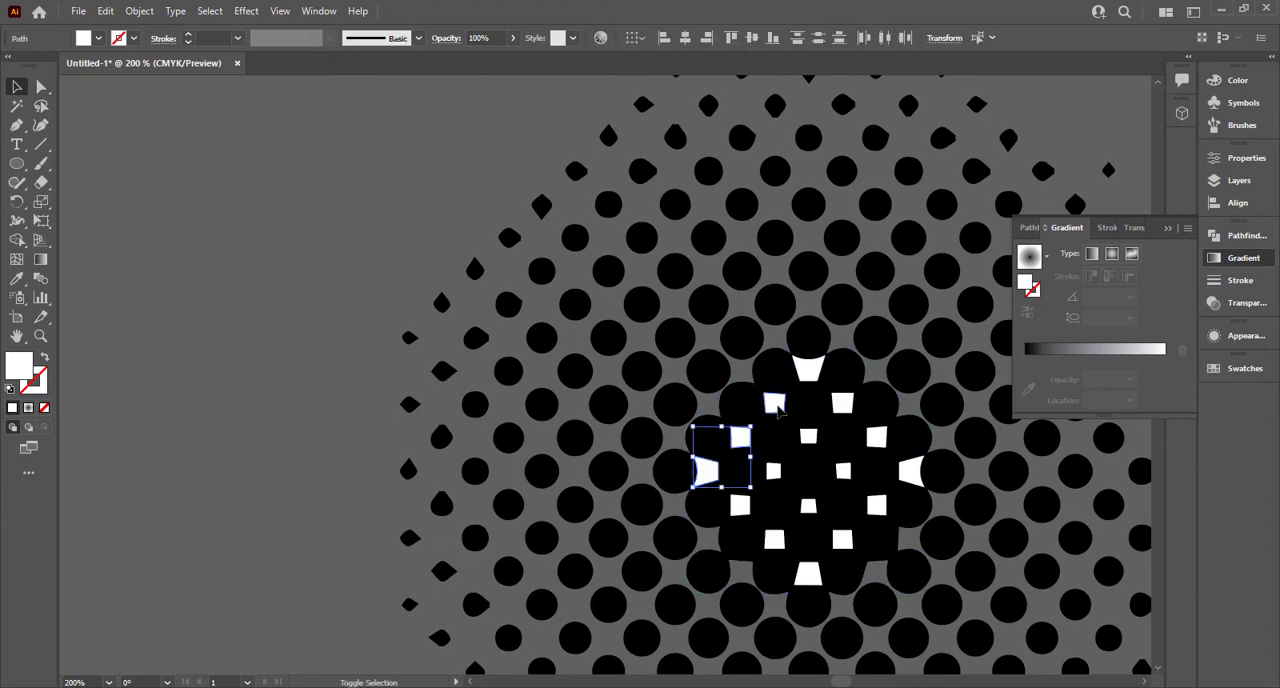
{"action": "left_click", "coordinate": [774, 404], "text": "shift"}
{"action": "left_click", "coordinate": [808, 370], "text": "shift"}
{"action": "left_click", "coordinate": [842, 403], "text": "shift"}
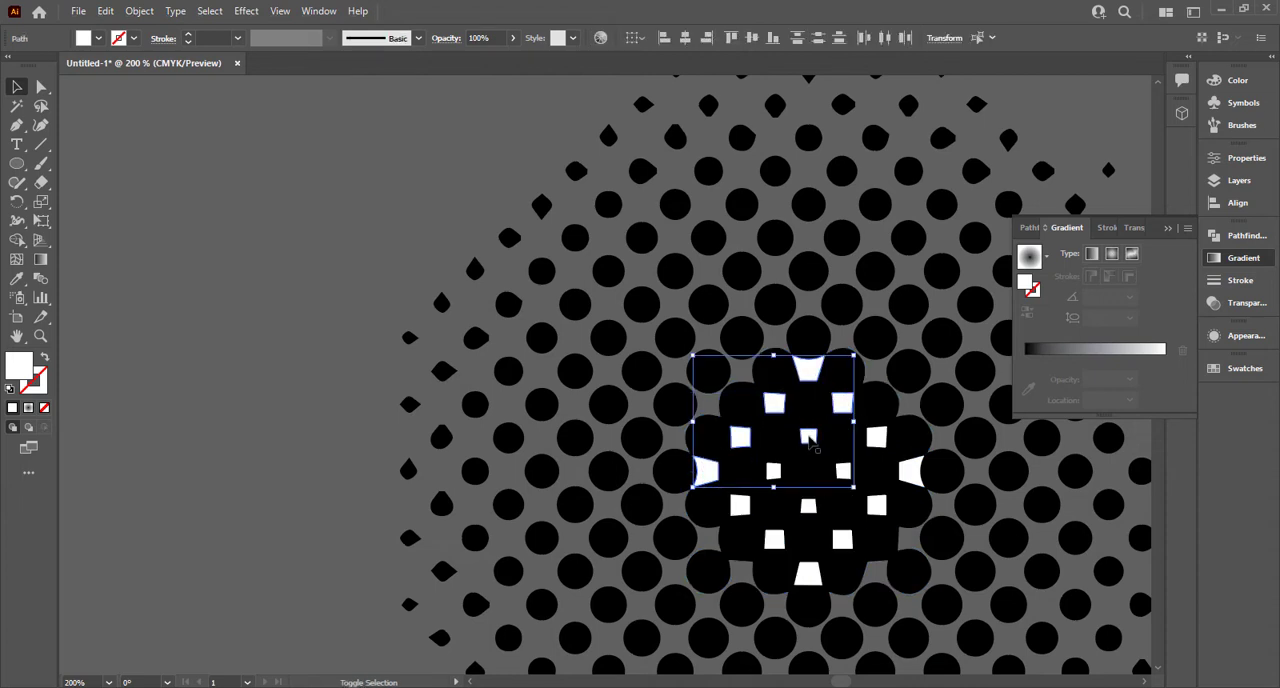
{"action": "left_click", "coordinate": [740, 508], "text": "shift"}
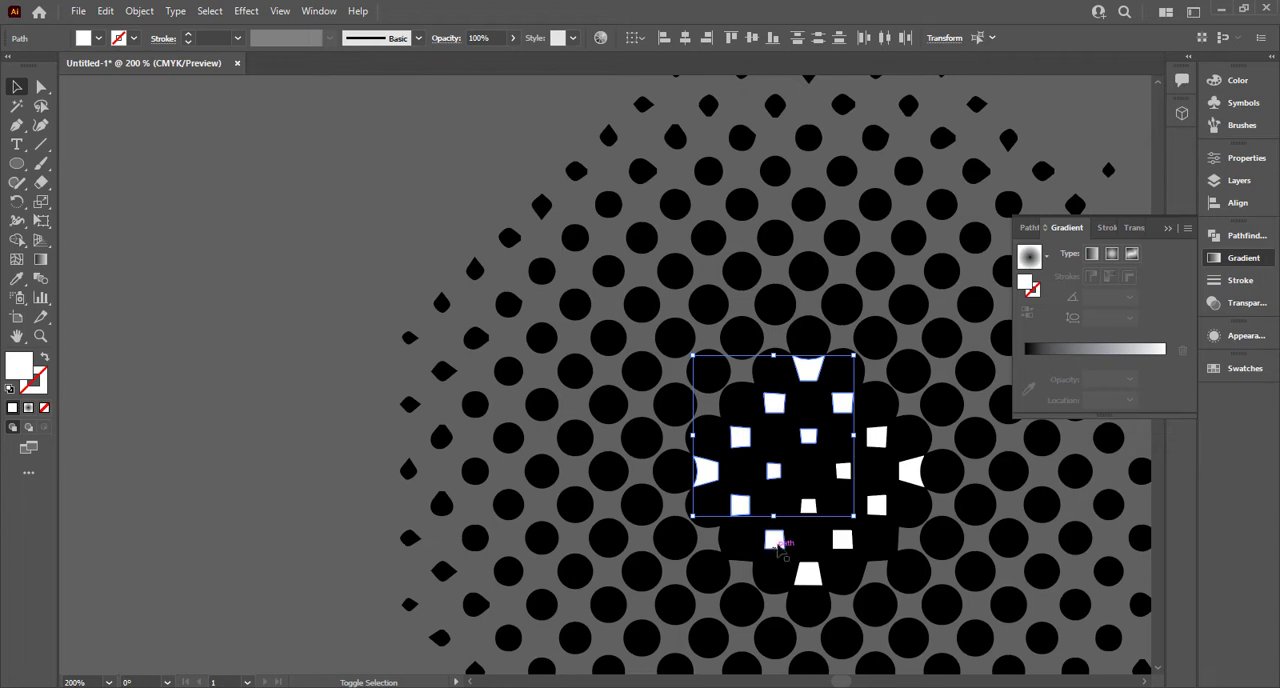
{"action": "left_click", "coordinate": [778, 545], "text": "shift"}
{"action": "left_click", "coordinate": [880, 440], "text": "shift"}
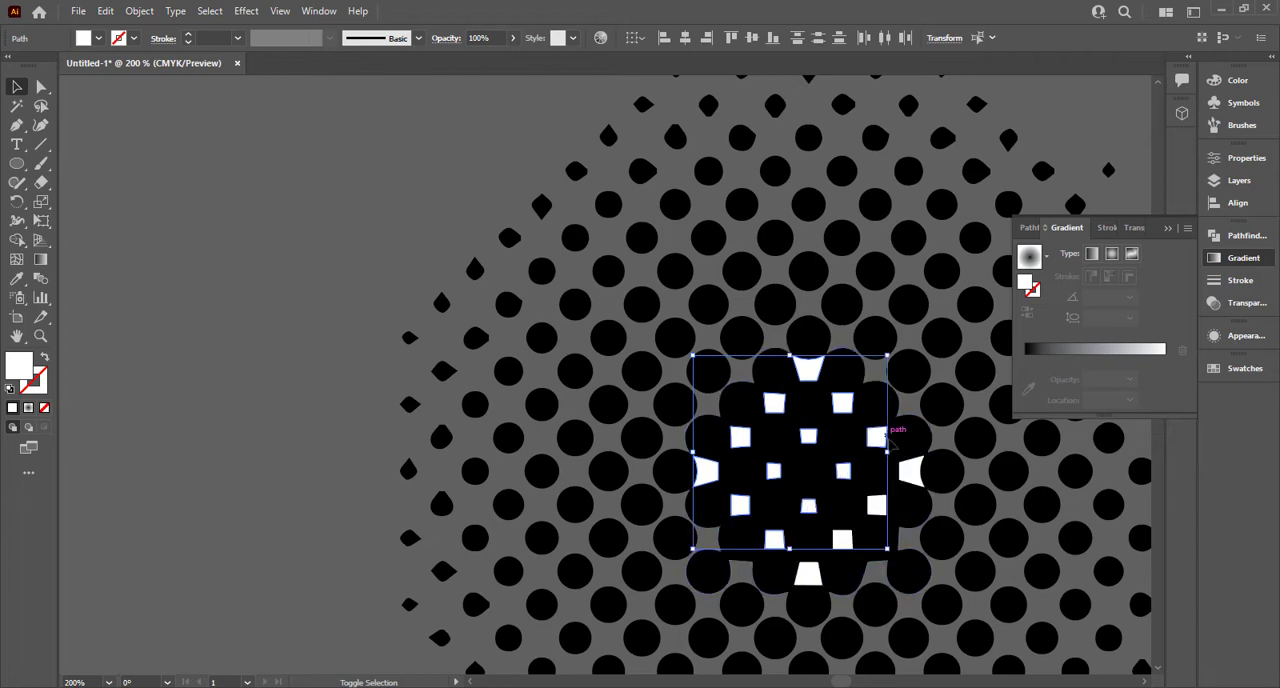
{"action": "left_click", "coordinate": [910, 470], "text": "shift"}
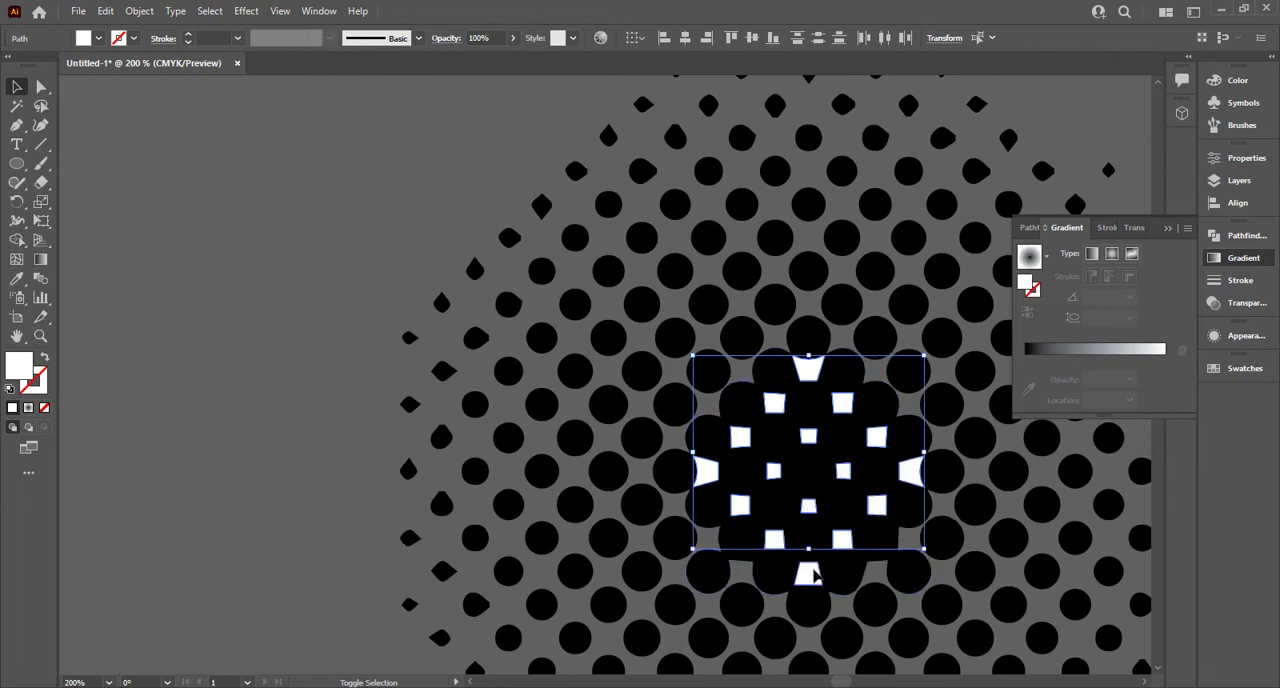
{"action": "left_click", "coordinate": [813, 575], "text": "shift"}
{"action": "key", "text": "Delete"}
Step: Select all the black halftone dots and group them
{"action": "scroll", "coordinate": [848, 544], "scroll_direction": "down", "scroll_amount": 2}
{"action": "left_click_drag", "start_coordinate": [555, 399], "coordinate": [465, 323]}
{"action": "left_click_drag", "start_coordinate": [463, 178], "coordinate": [975, 632]}
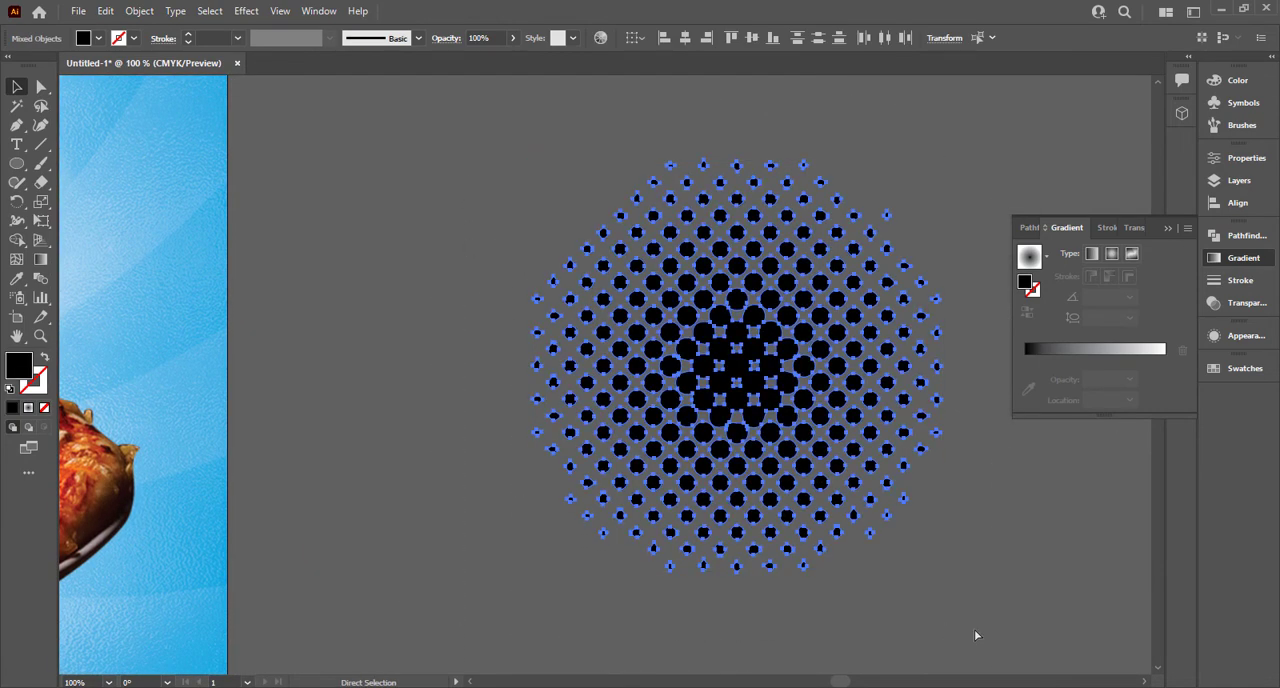
{"action": "key", "text": "ctrl+g"}
Step: Fill the halftone dot group with white and move it over the lower middle of the pizza
{"action": "scroll", "coordinate": [838, 605], "scroll_direction": "down", "scroll_amount": 2}
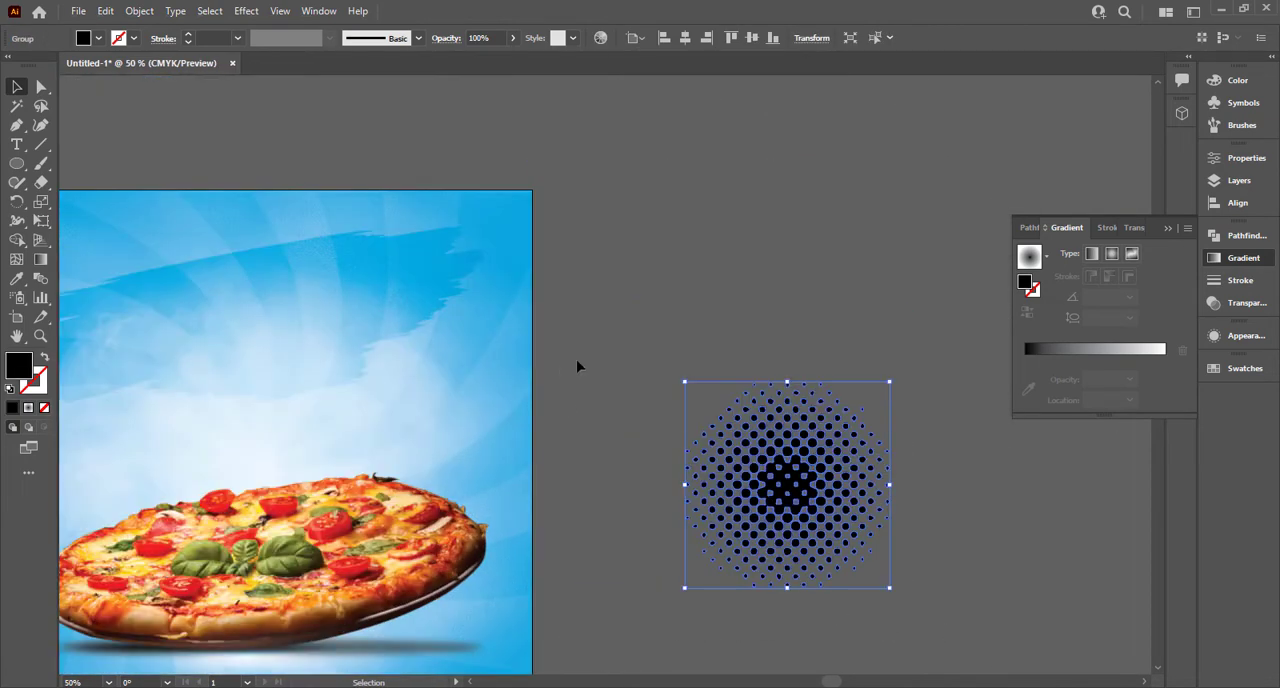
{"action": "left_click", "coordinate": [98, 38]}
{"action": "left_click", "coordinate": [31, 72]}
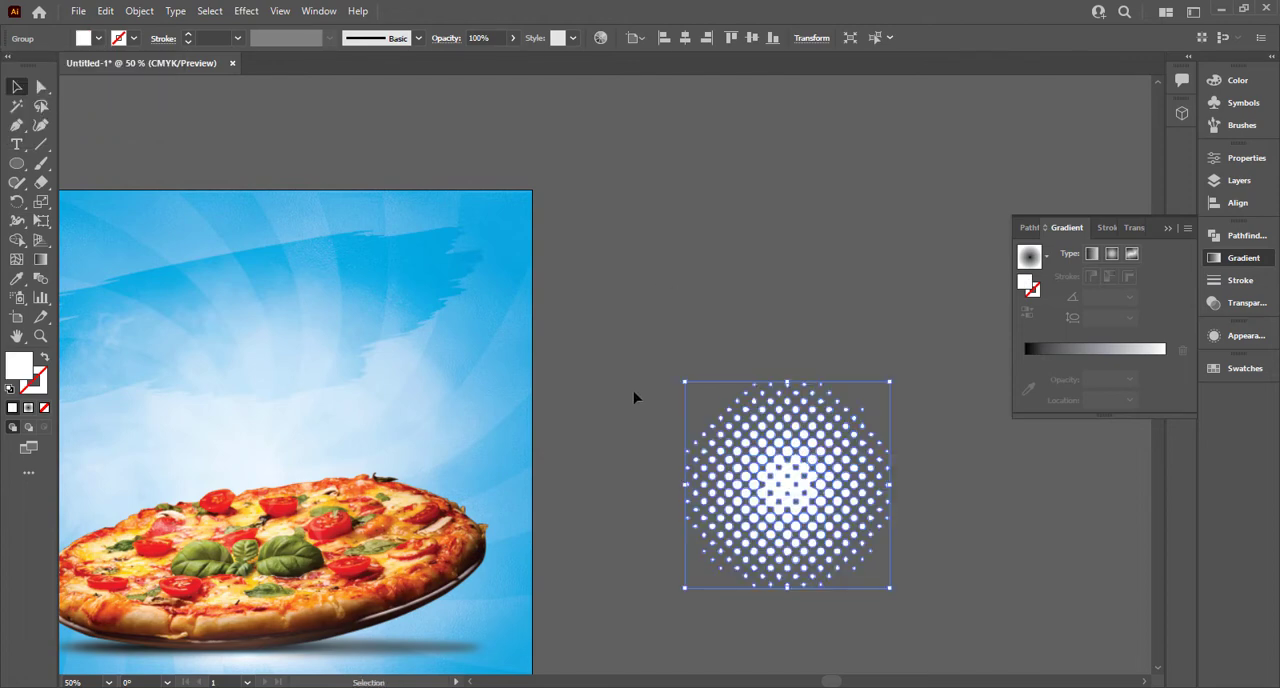
{"action": "left_click_drag", "start_coordinate": [638, 336], "coordinate": [686, 232]}
{"action": "left_click_drag", "start_coordinate": [820, 354], "coordinate": [291, 503]}
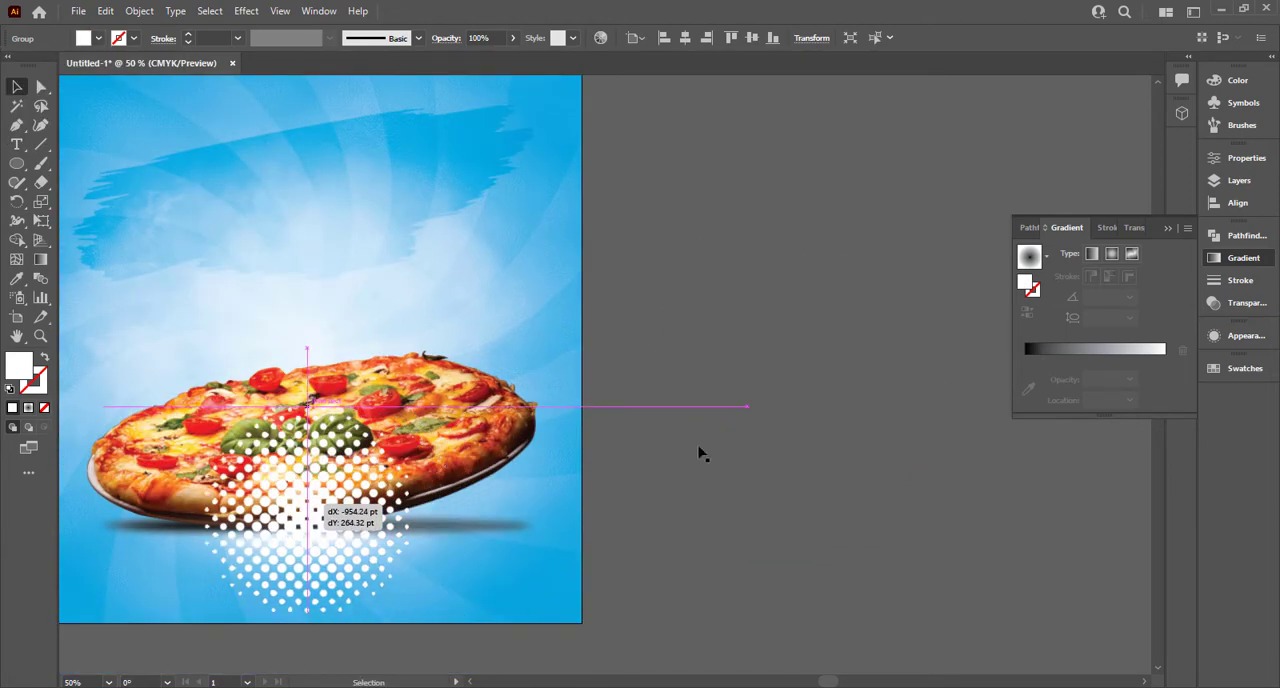
Step: Try the Overlay and Screen blend modes on the white dot group, finishing with Overlay
{"action": "left_click", "coordinate": [1130, 228]}
{"action": "left_click", "coordinate": [1055, 252]}
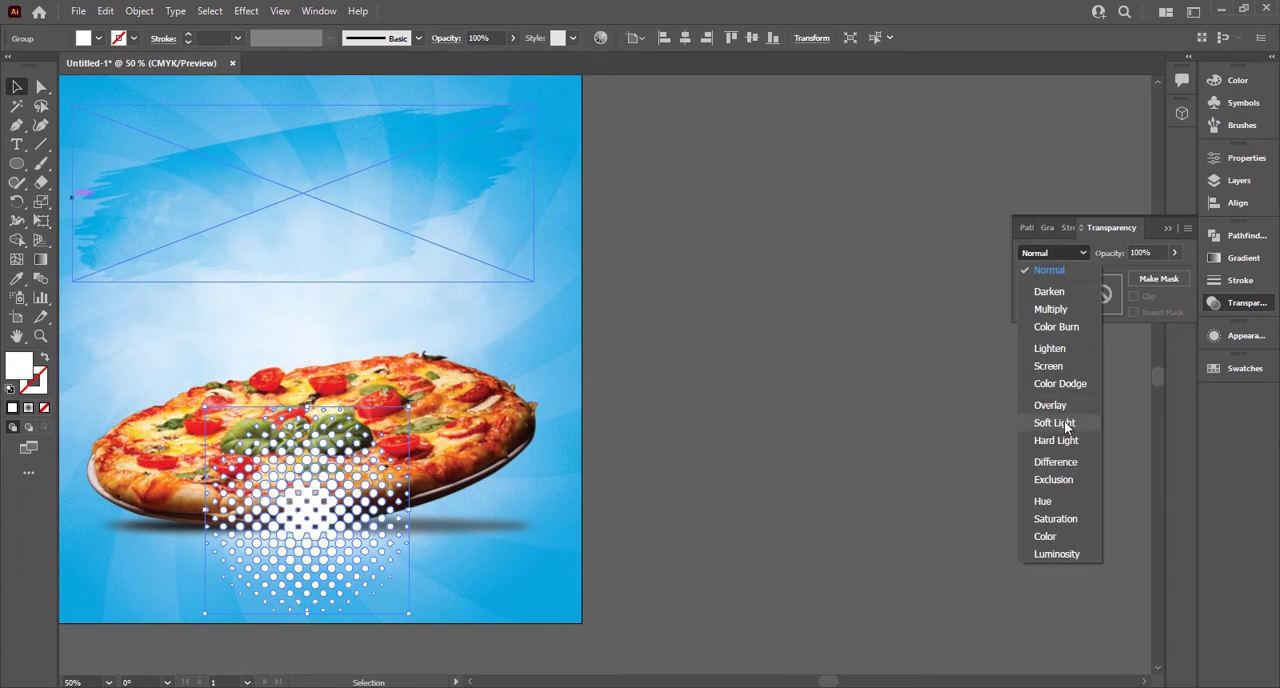
{"action": "left_click", "coordinate": [1063, 406]}
{"action": "left_click_drag", "start_coordinate": [646, 466], "coordinate": [847, 418]}
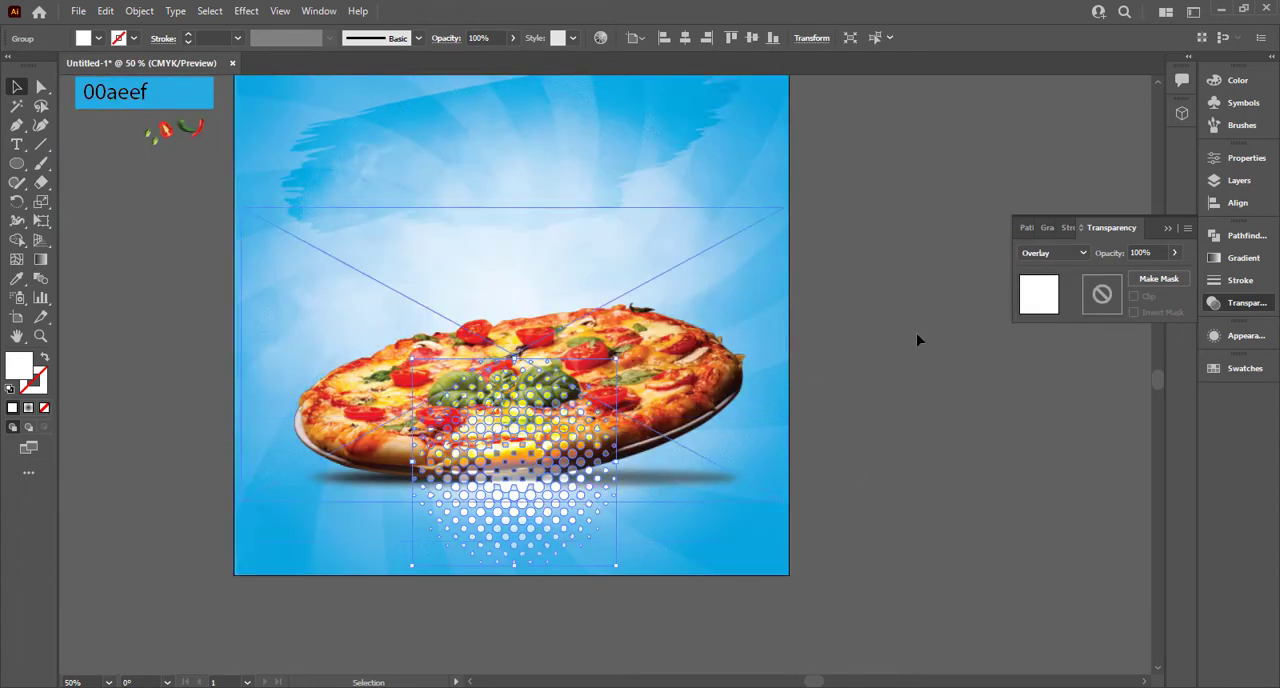
{"action": "left_click", "coordinate": [1058, 253]}
{"action": "left_click", "coordinate": [1050, 366]}
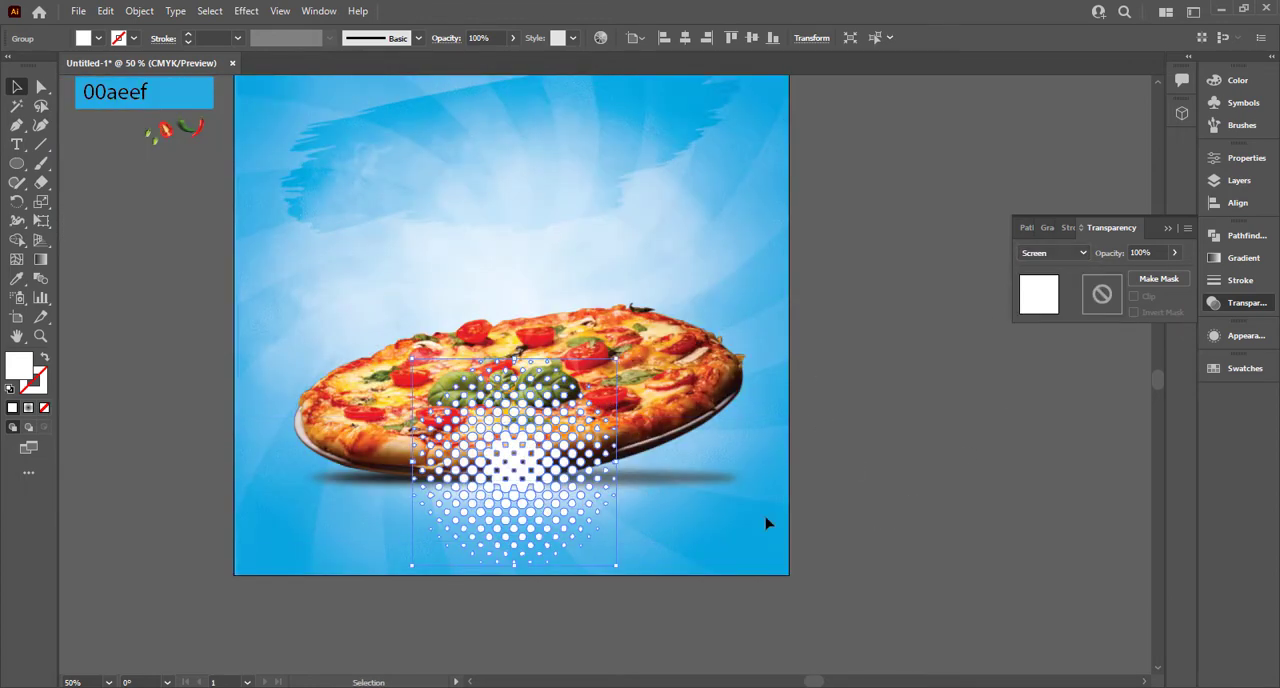
{"action": "left_click", "coordinate": [1055, 253]}
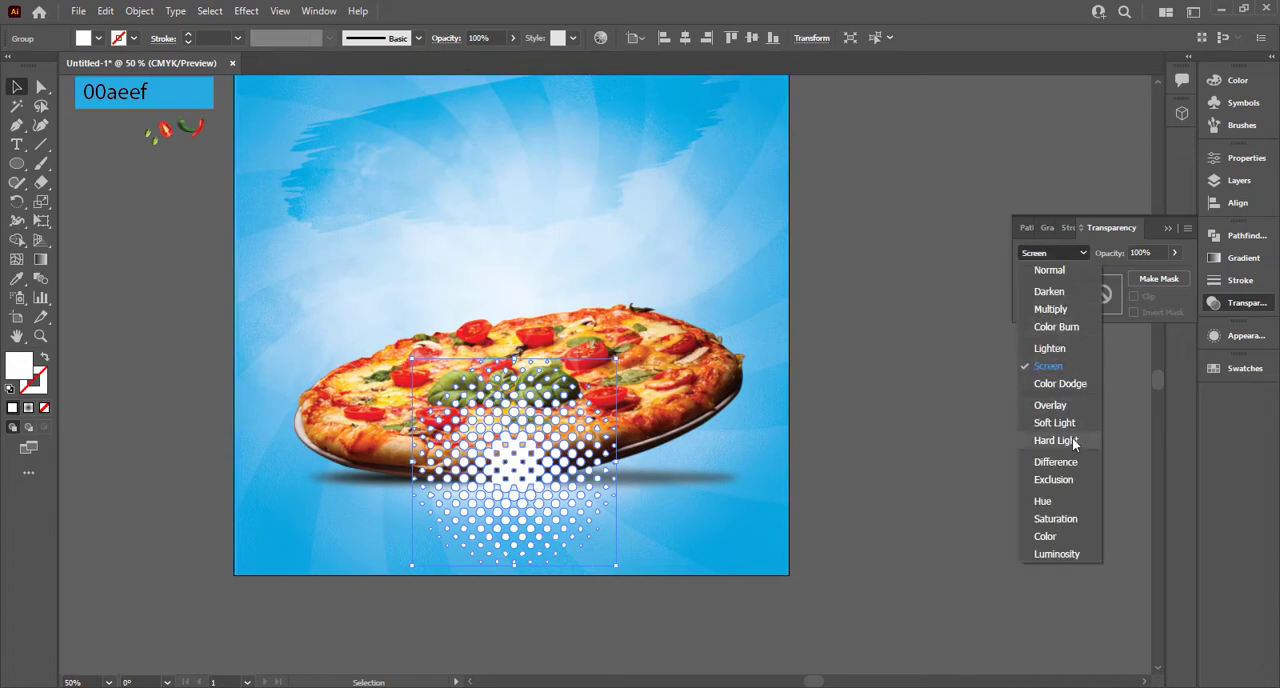
{"action": "left_click", "coordinate": [1063, 406]}
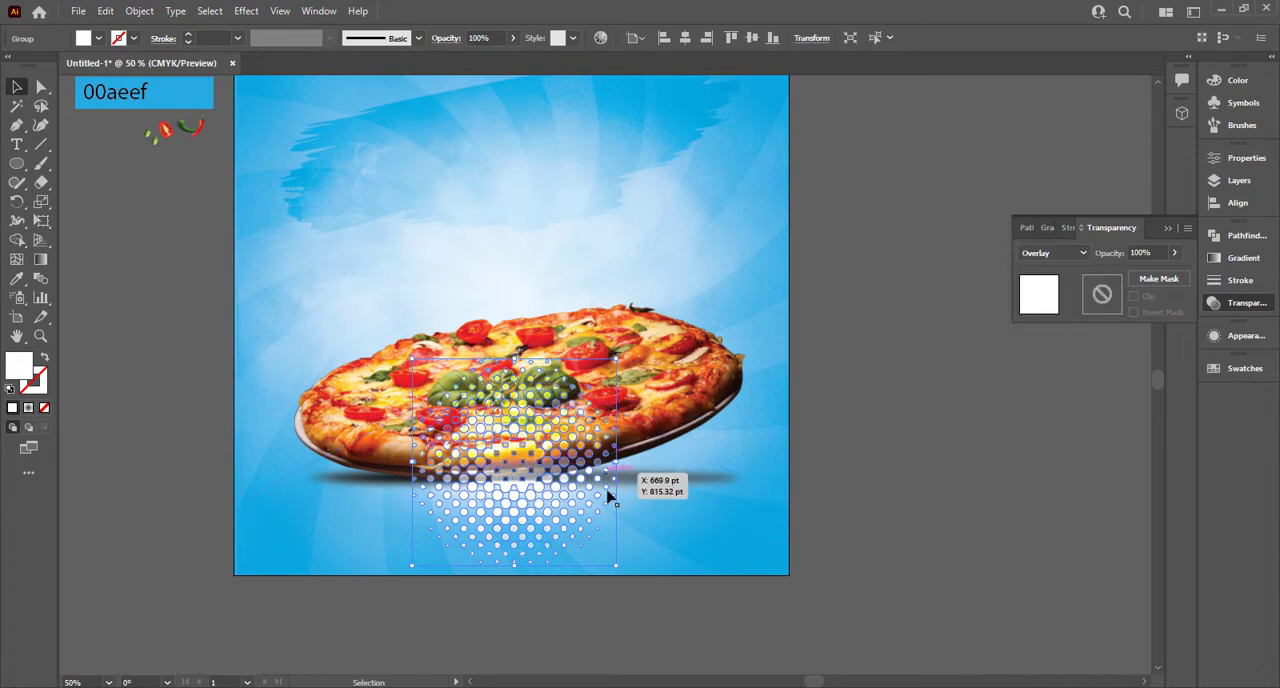
Step: Distort the dot group in perspective with Free Transform, spreading its lower edge wide beyond both sides of the artboard
{"action": "left_click", "coordinate": [42, 222]}
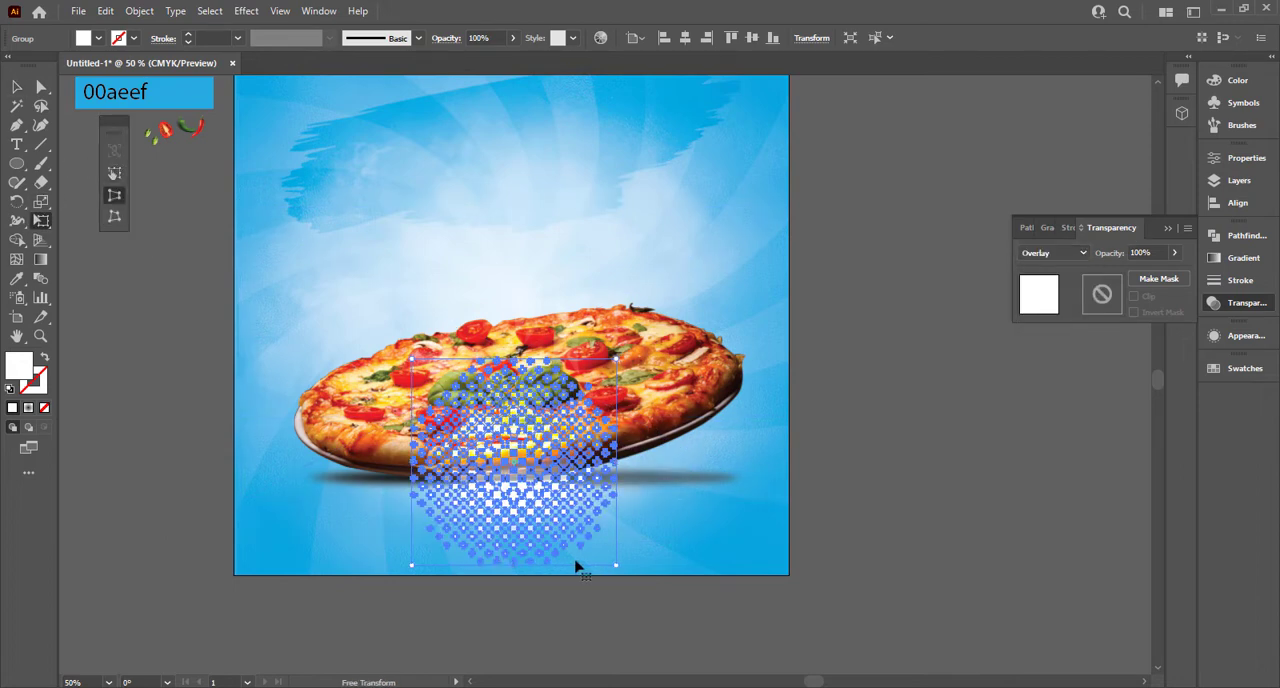
{"action": "left_click_drag", "start_coordinate": [677, 567], "coordinate": [894, 534]}
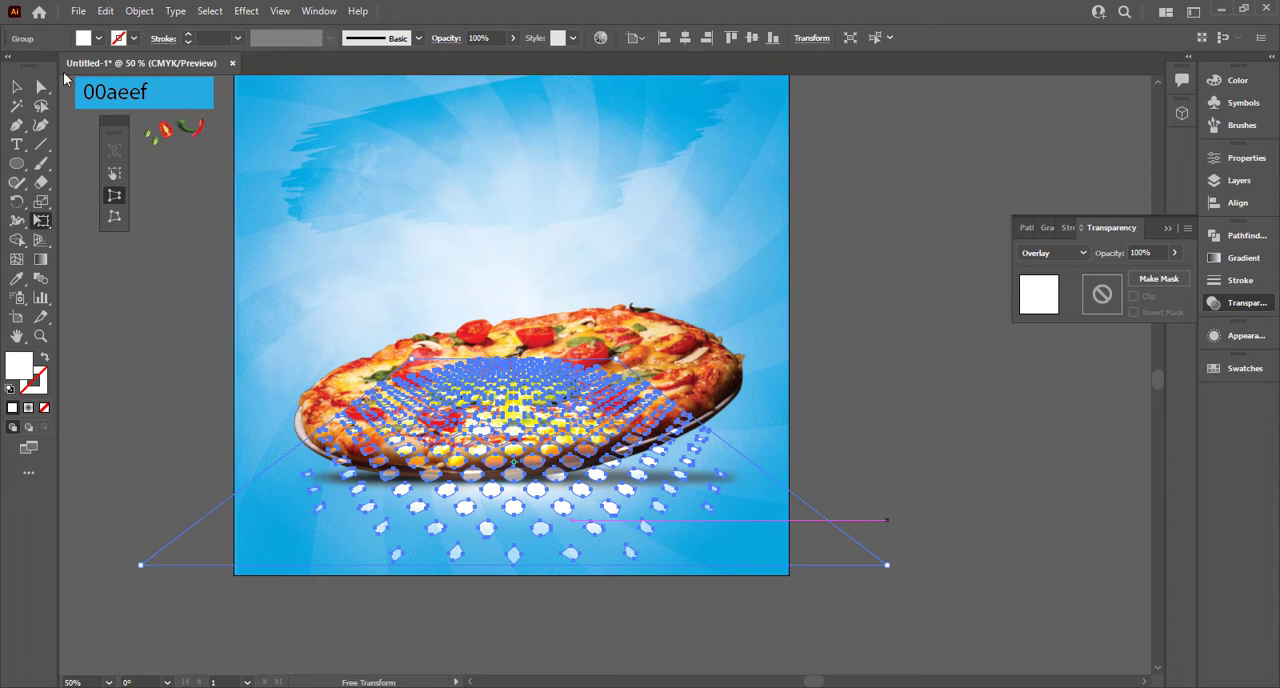
{"action": "left_click", "coordinate": [15, 88]}
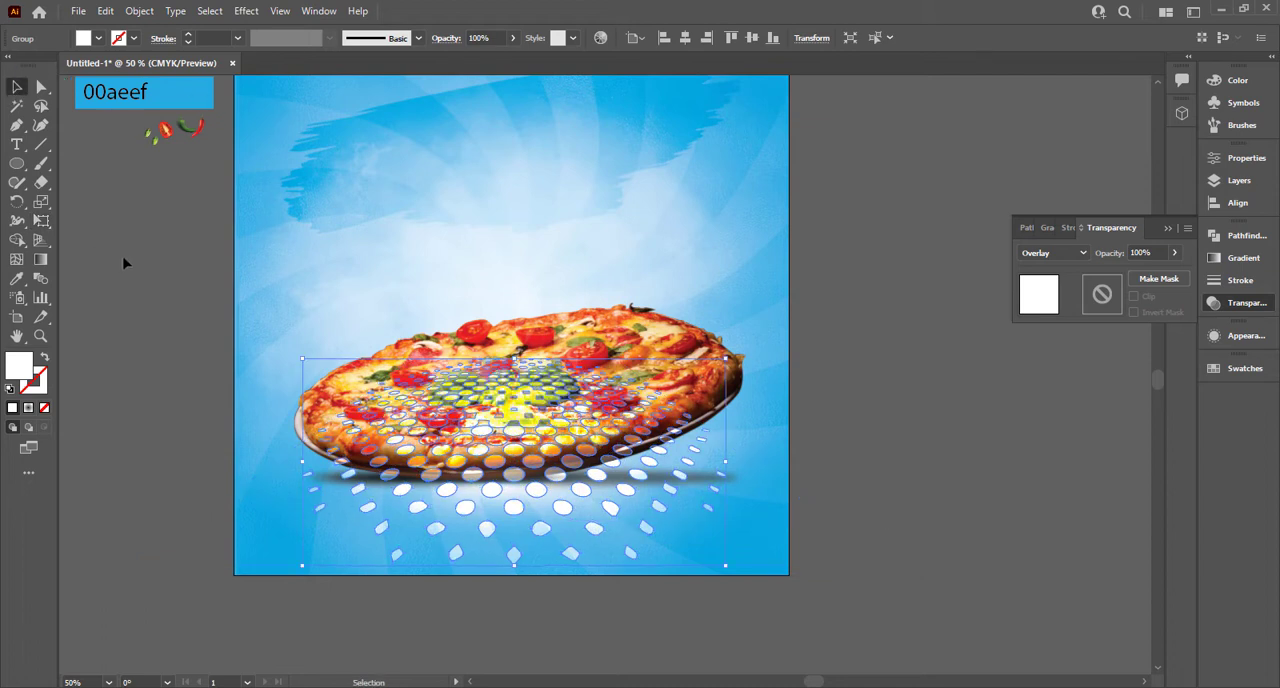
Step: Bring pizza.png to the front, above the perspective dot pattern, and deselect it
{"action": "left_click", "coordinate": [677, 350]}
{"action": "right_click", "coordinate": [677, 350]}
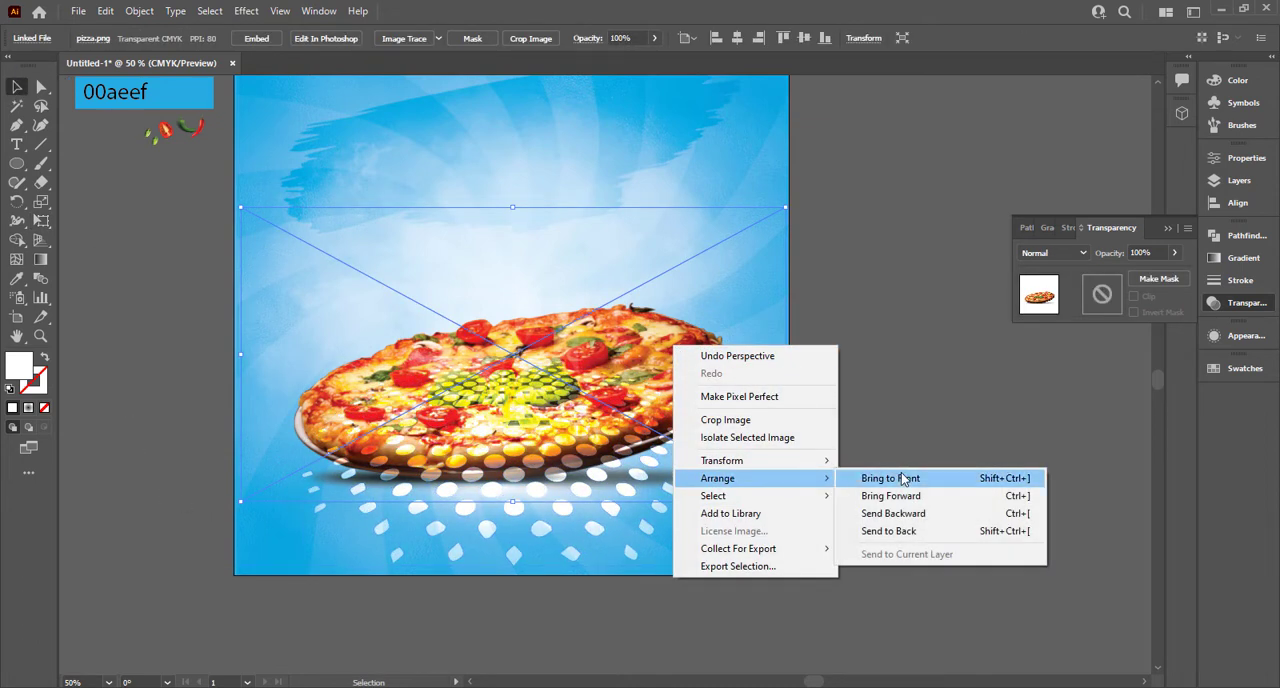
{"action": "left_click", "coordinate": [910, 477]}
{"action": "left_click", "coordinate": [935, 467]}
Step: Recolour the perspective dot group by sampling the light blue c7edfc swatch beside the artboard
{"action": "left_click", "coordinate": [623, 525]}
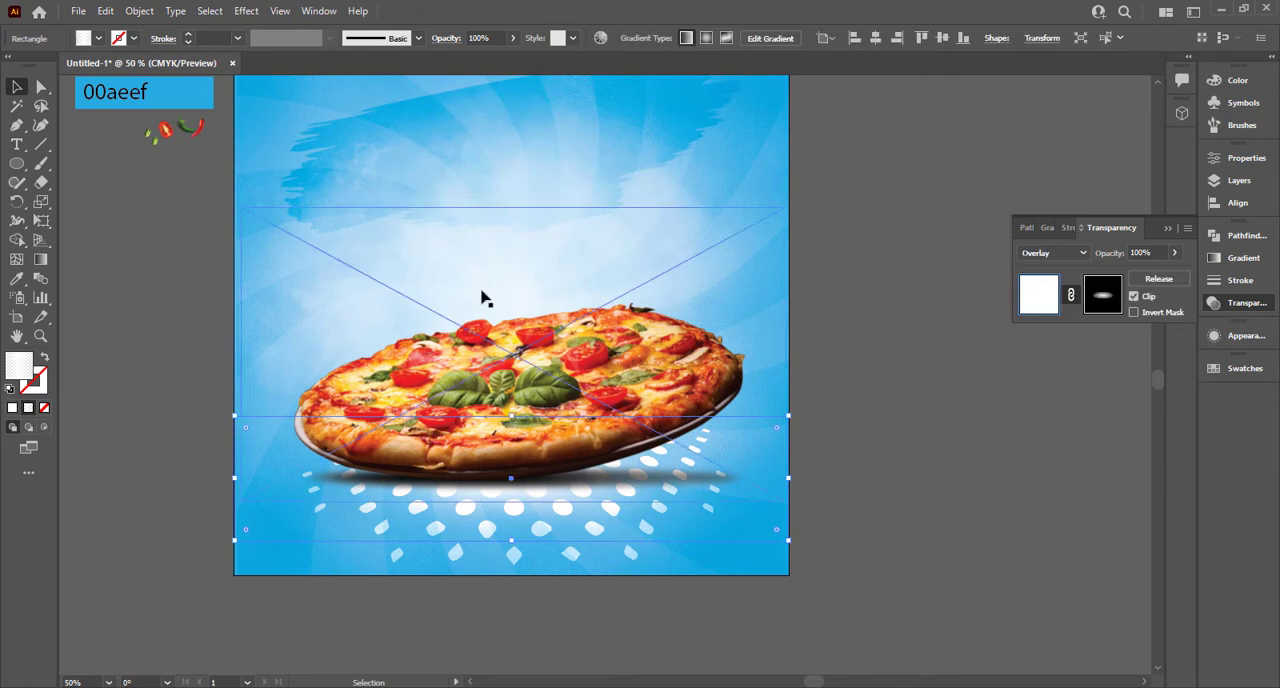
{"action": "left_click", "coordinate": [569, 553]}
{"action": "left_click", "coordinate": [98, 39]}
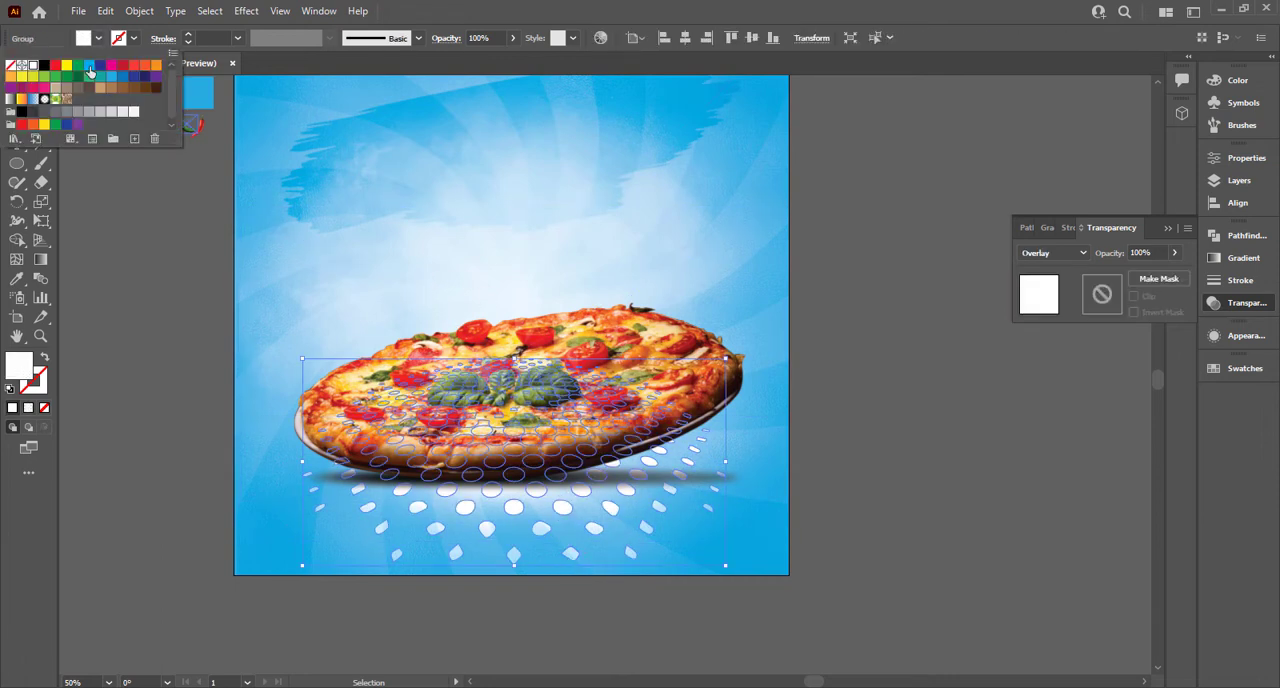
{"action": "left_click", "coordinate": [268, 408]}
{"action": "scroll", "coordinate": [186, 124], "scroll_direction": "up", "scroll_amount": 2}
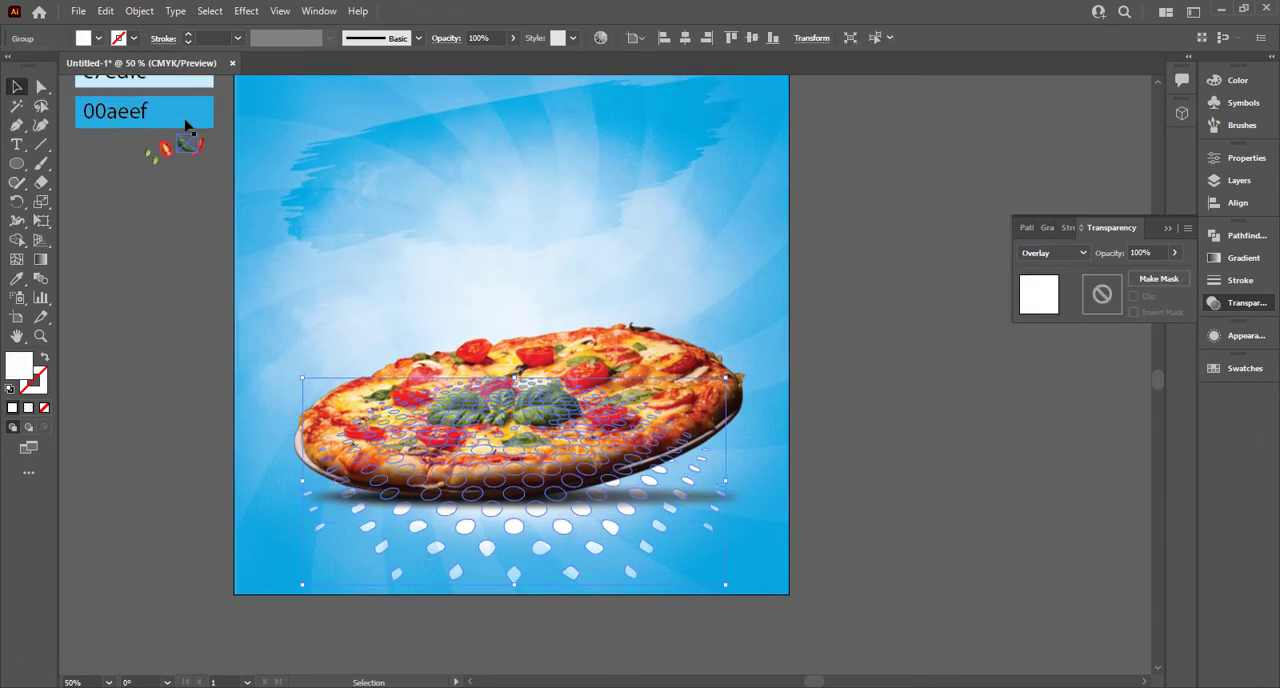
{"action": "key", "text": "i"}
{"action": "left_click", "coordinate": [191, 79]}
{"action": "left_click", "coordinate": [17, 87]}
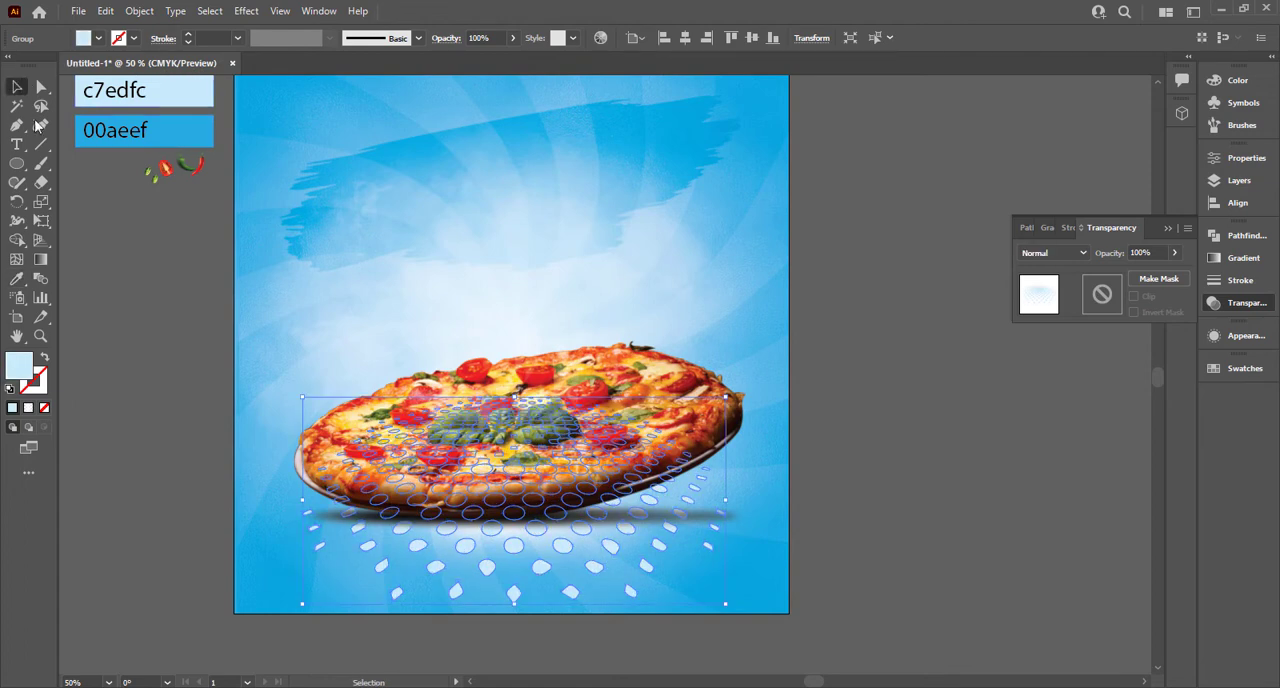
{"action": "left_click", "coordinate": [136, 328]}
Step: Flatten and widen the dot group to nearly the artboard's width, and shift it slightly down beneath the pizza
{"action": "left_click", "coordinate": [641, 597]}
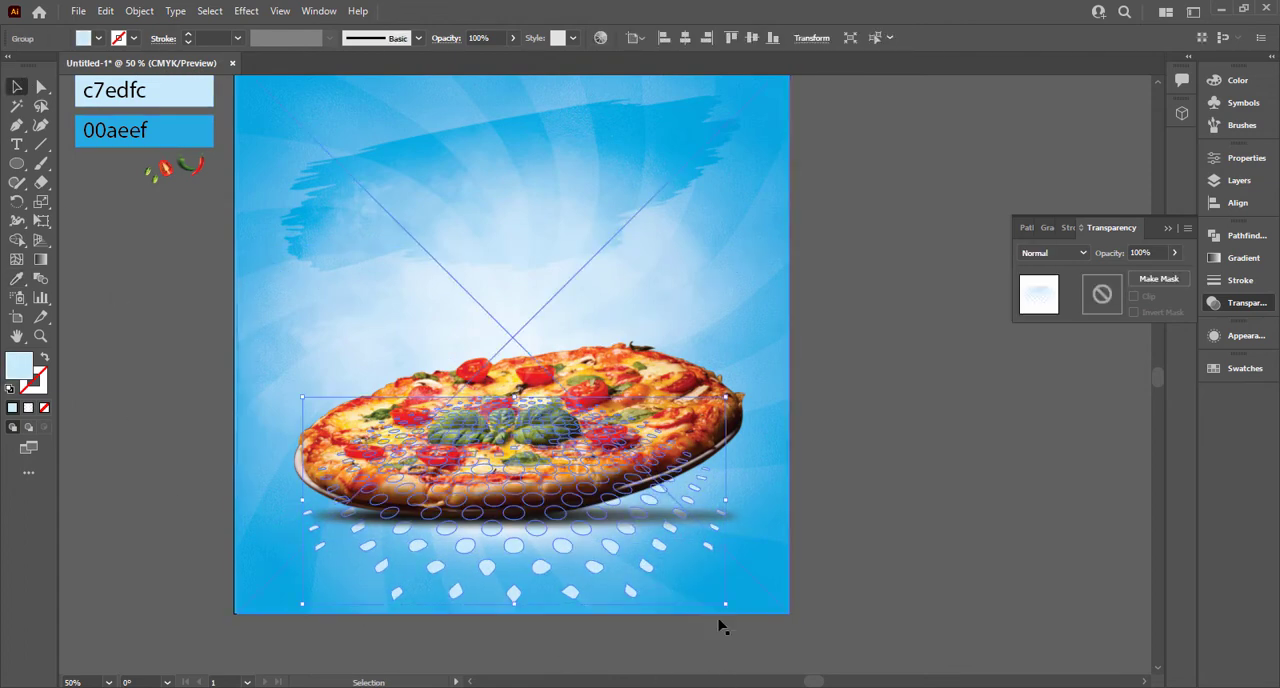
{"action": "left_click_drag", "start_coordinate": [708, 598], "coordinate": [614, 552]}
{"action": "left_click_drag", "start_coordinate": [648, 504], "coordinate": [766, 521]}
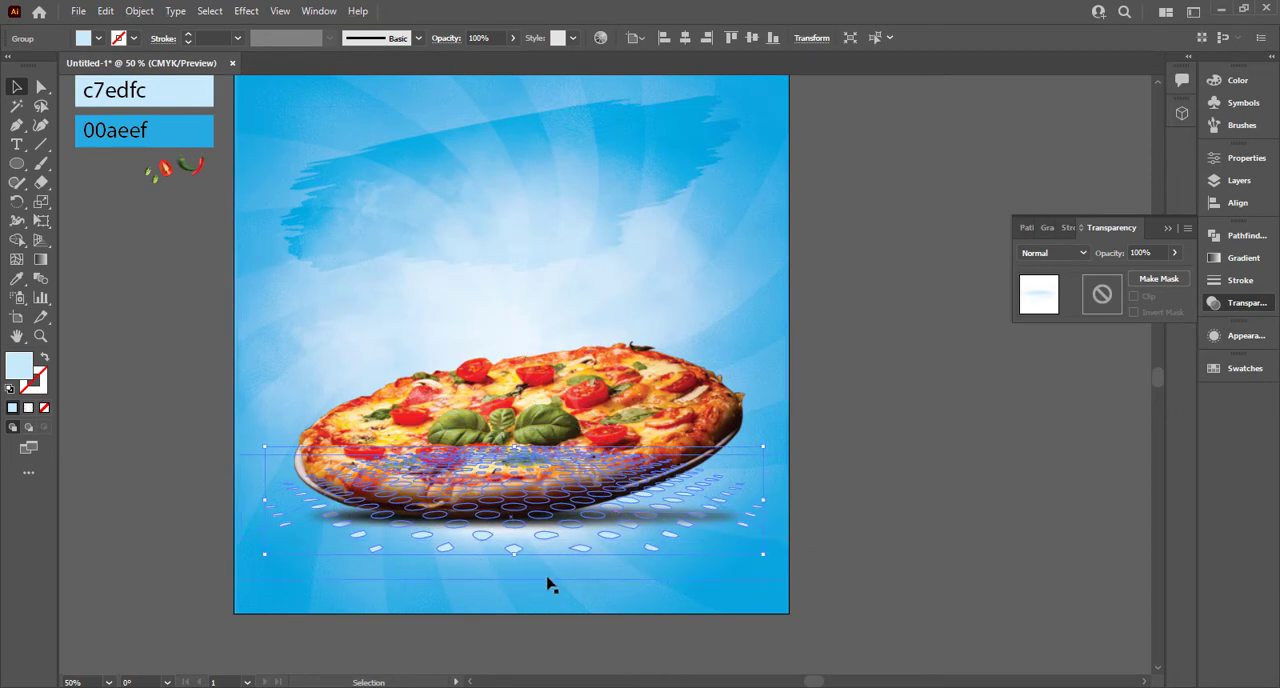
{"action": "left_click_drag", "start_coordinate": [581, 562], "coordinate": [580, 589]}
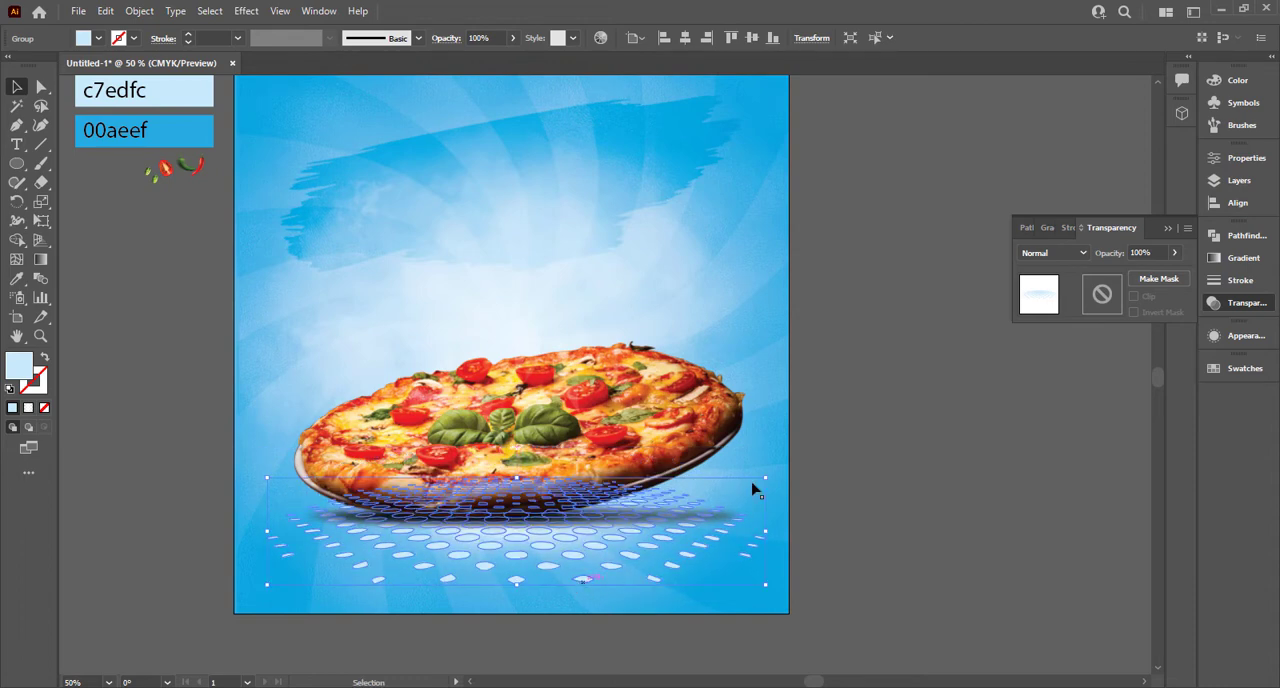
Step: Keep the dot group's blend mode at Normal and reduce its opacity to 59%
{"action": "left_click", "coordinate": [1087, 261]}
{"action": "left_click", "coordinate": [1082, 266]}
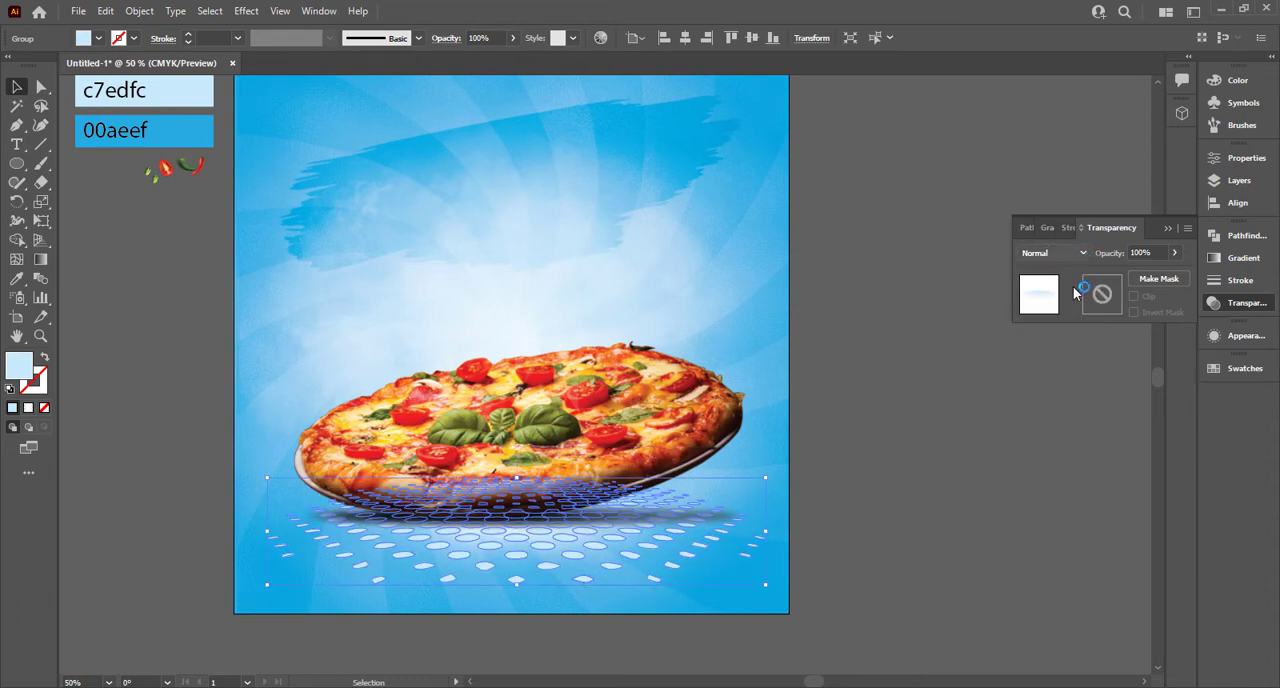
{"action": "left_click", "coordinate": [1174, 252]}
{"action": "left_click_drag", "start_coordinate": [1148, 280], "coordinate": [1146, 280]}
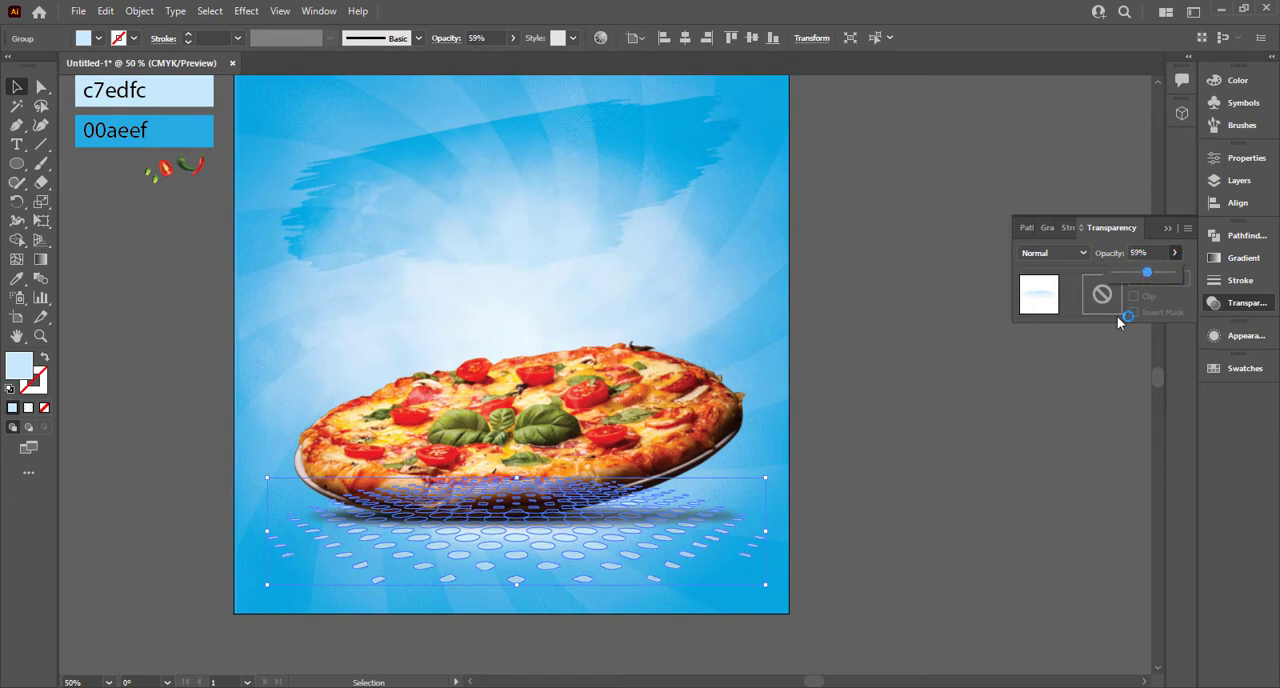
Step: Change the blend mode of the brush stroke image above the pizza to Color Dodge and deselect it
{"action": "left_click", "coordinate": [958, 600]}
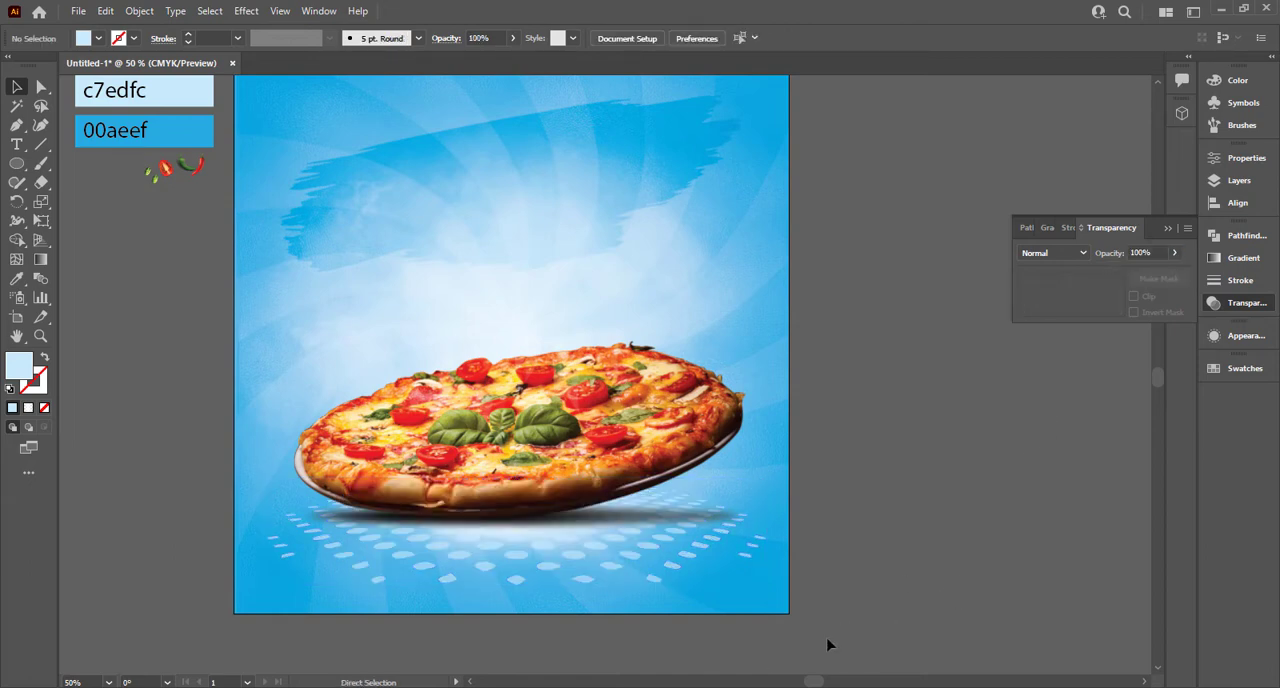
{"action": "scroll", "coordinate": [828, 645], "scroll_direction": "up", "scroll_amount": 1}
{"action": "left_click", "coordinate": [1078, 297]}
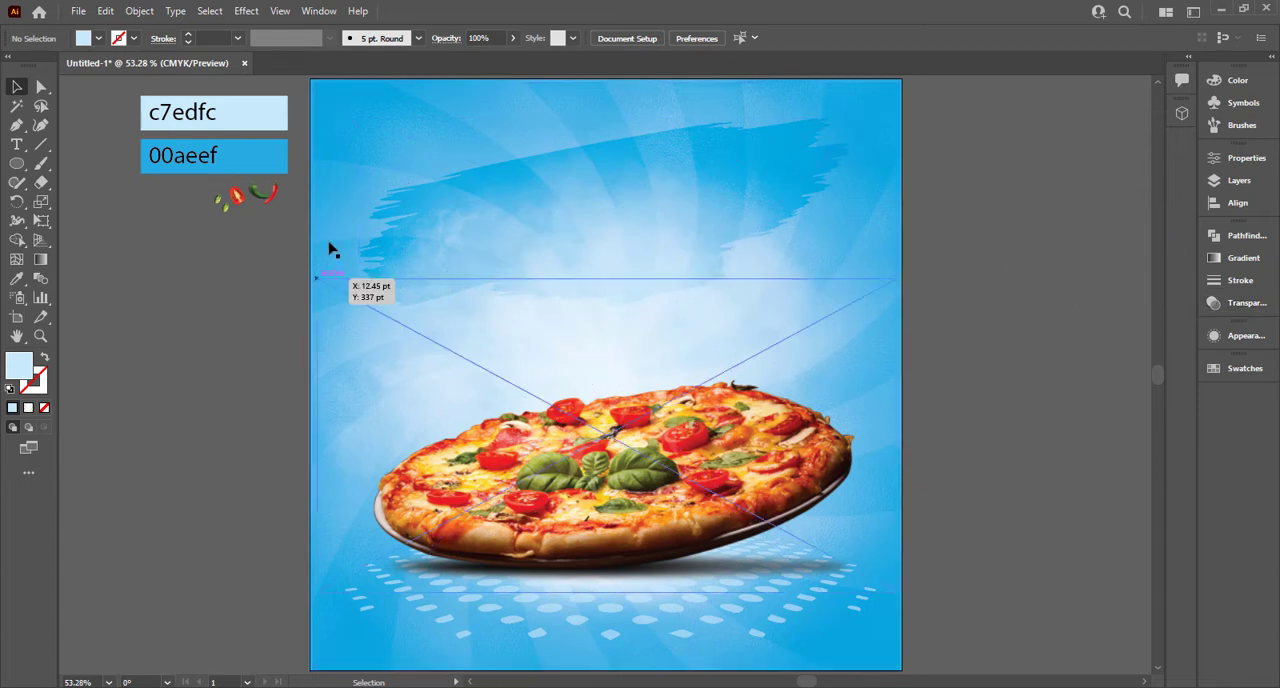
{"action": "left_click", "coordinate": [592, 193]}
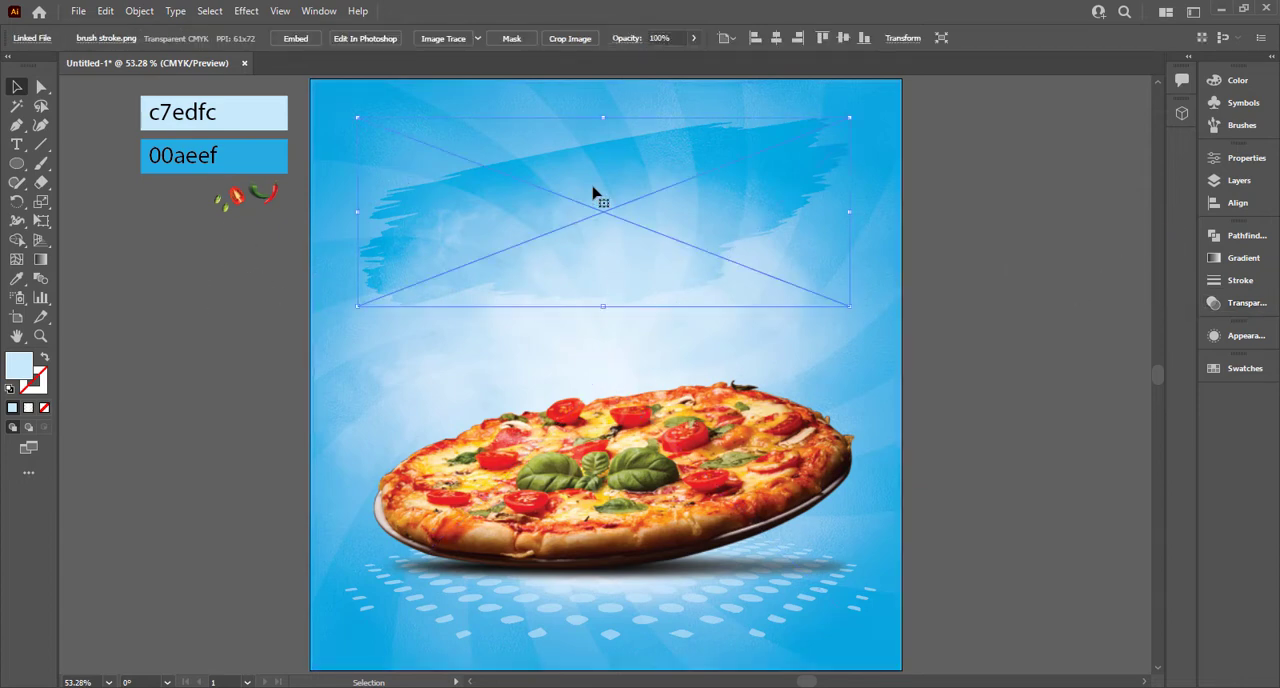
{"action": "left_click", "coordinate": [1247, 302]}
{"action": "left_click", "coordinate": [1038, 256]}
{"action": "left_click", "coordinate": [1050, 306]}
{"action": "left_click", "coordinate": [1074, 254]}
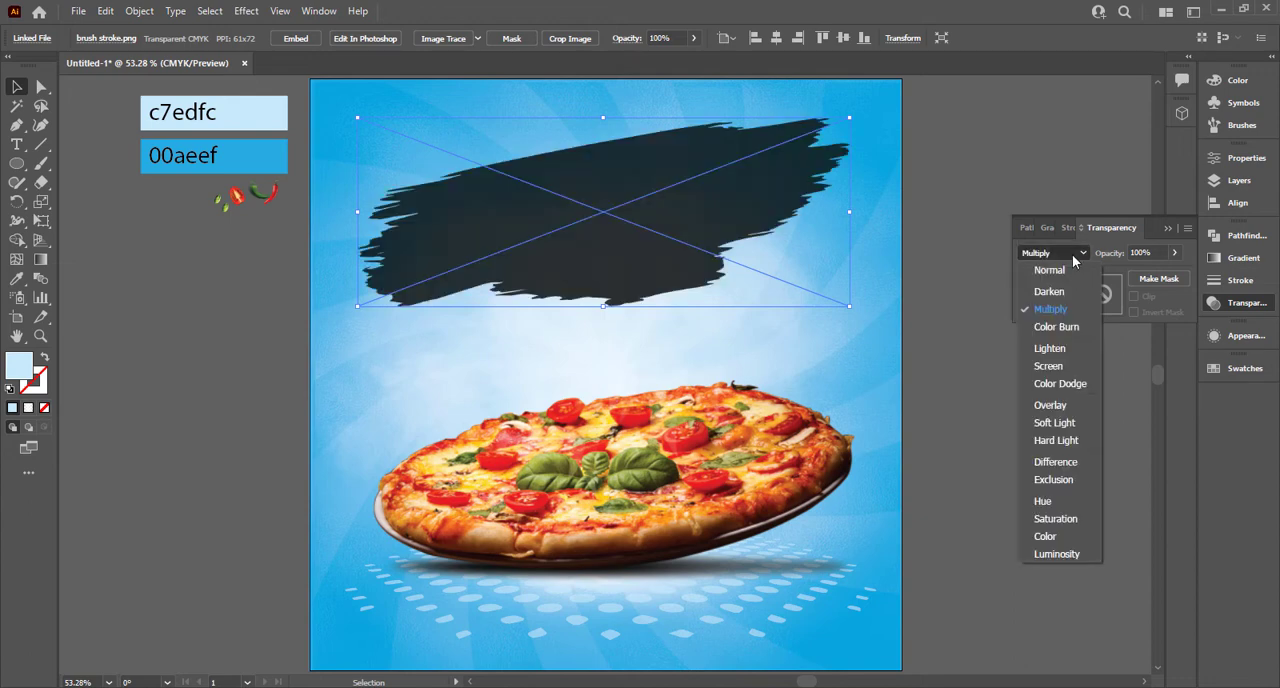
{"action": "left_click", "coordinate": [1069, 383]}
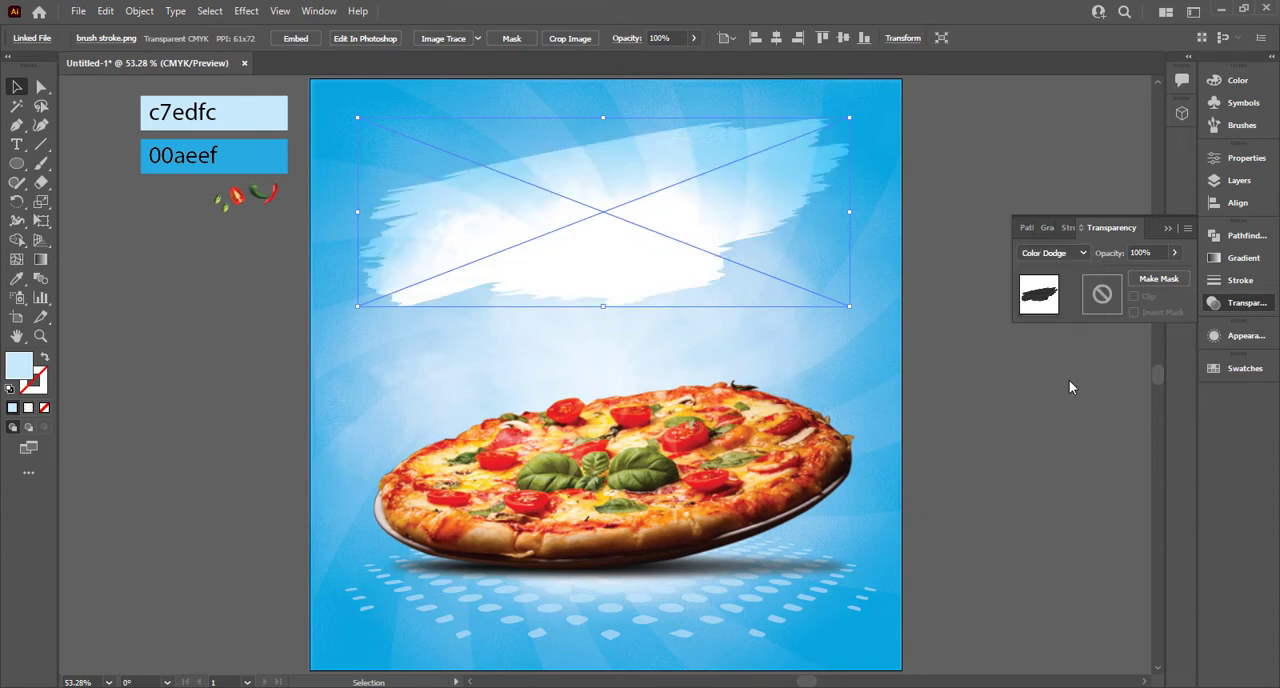
{"action": "left_click", "coordinate": [958, 379]}
{"action": "left_click", "coordinate": [677, 200]}
{"action": "left_click", "coordinate": [937, 131]}
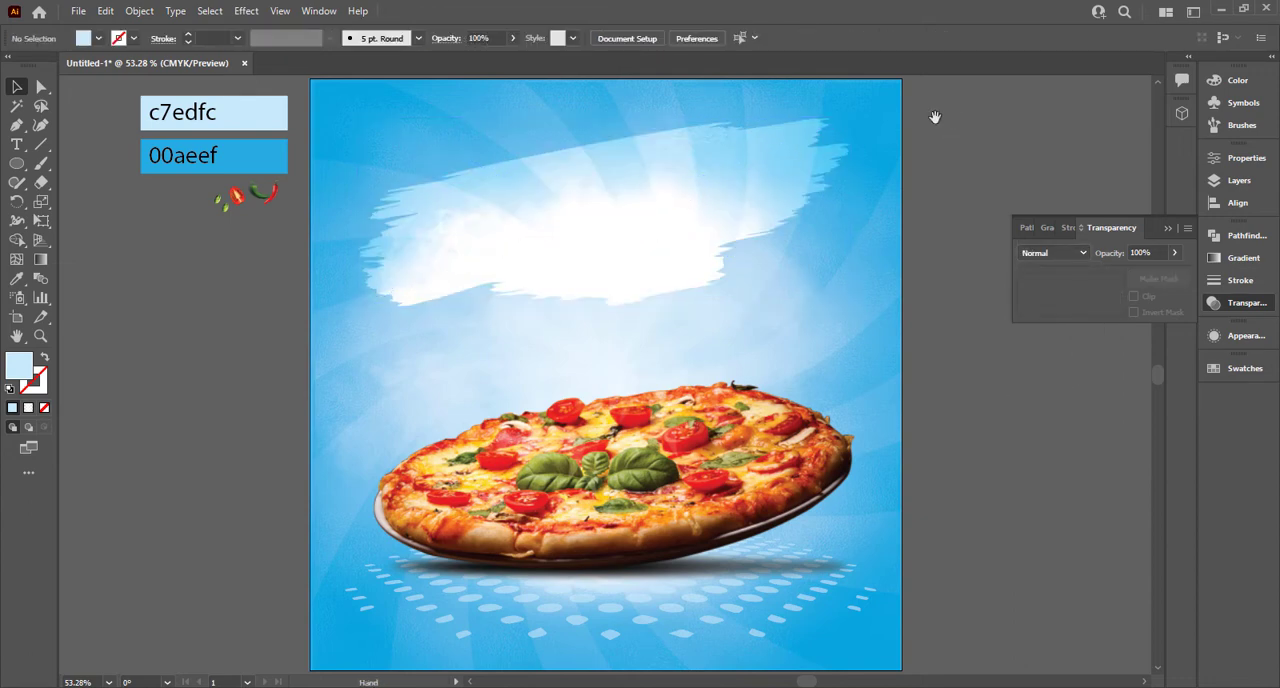
{"action": "scroll", "coordinate": [303, 226], "scroll_direction": "right", "scroll_amount": 3}
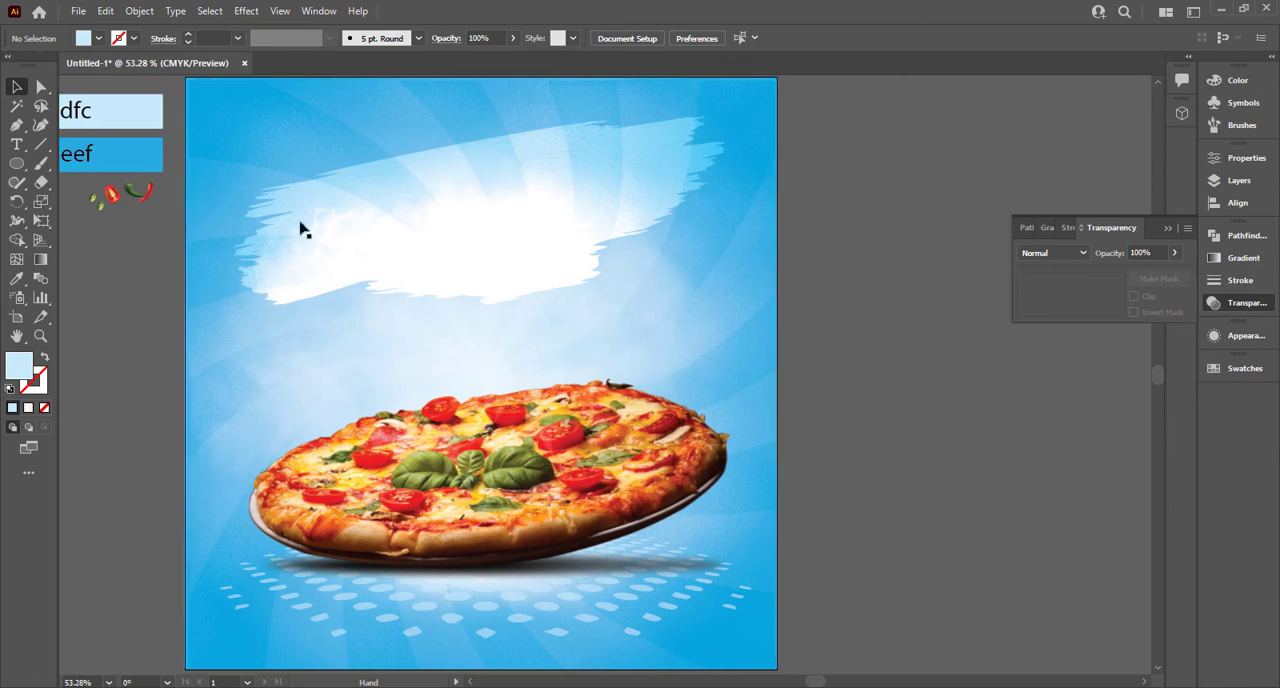
{"action": "left_click", "coordinate": [17, 146]}
{"action": "left_click_drag", "start_coordinate": [867, 418], "coordinate": [728, 410]}
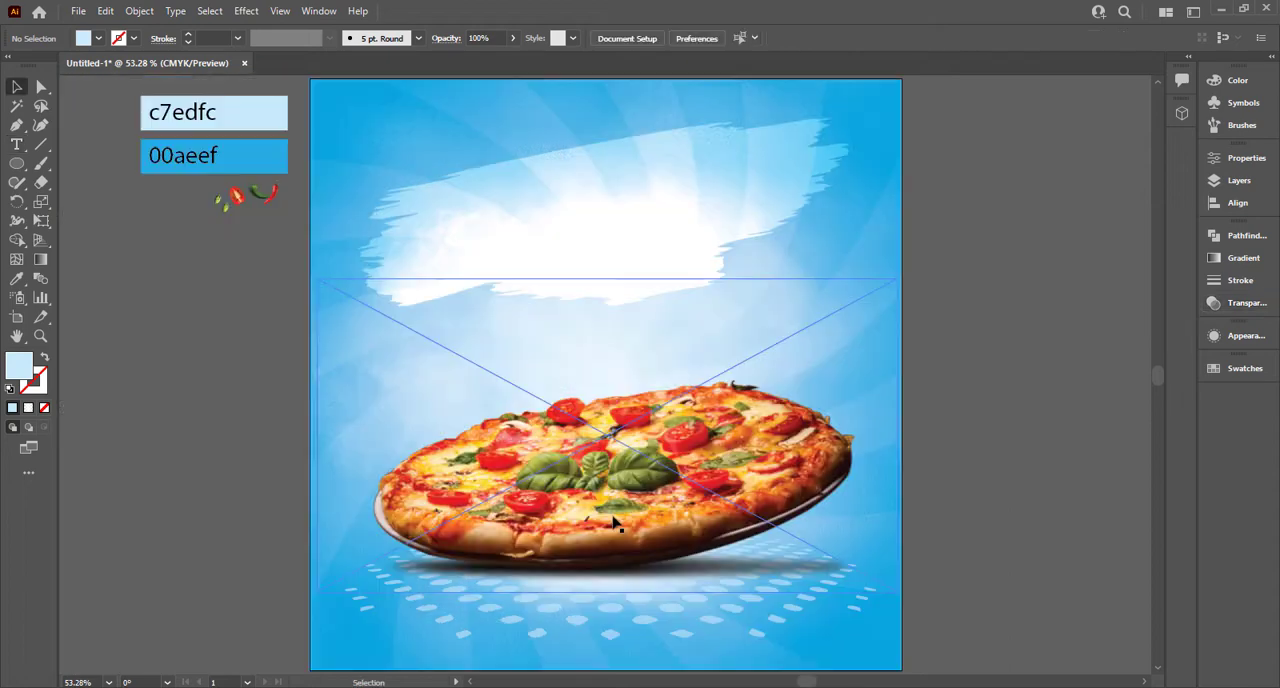
{"action": "key", "text": "p"}
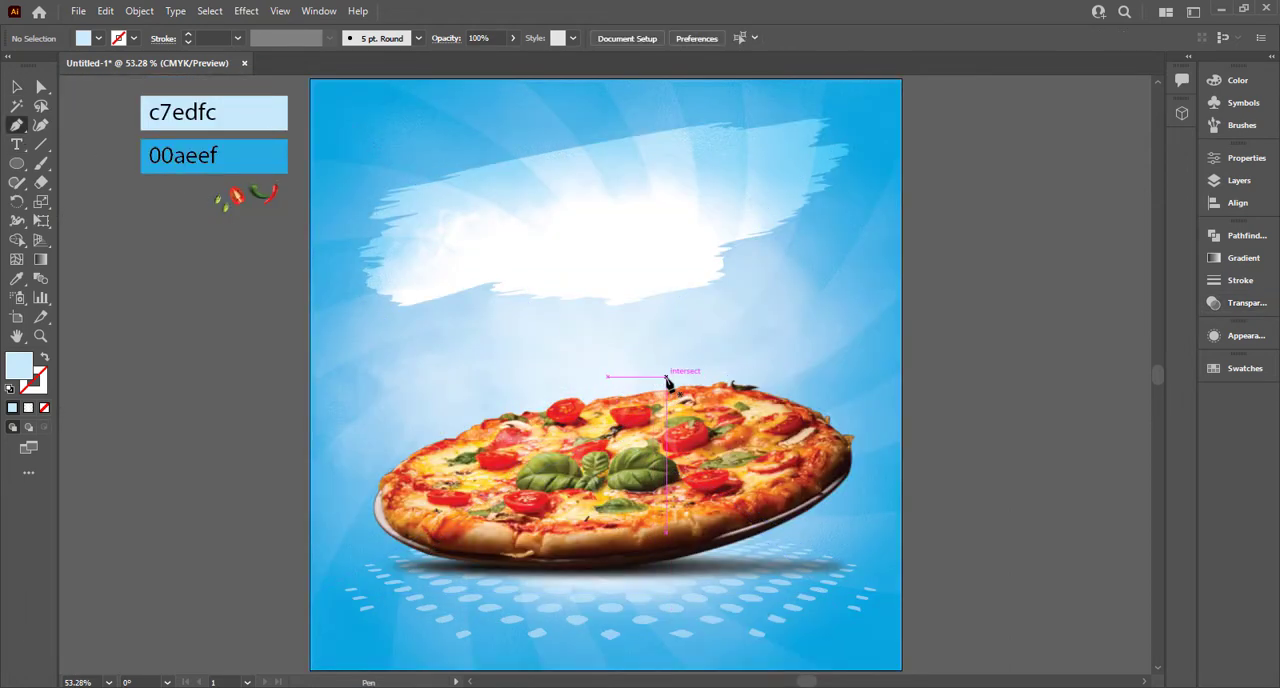
{"action": "left_click_drag", "start_coordinate": [856, 491], "coordinate": [794, 626]}
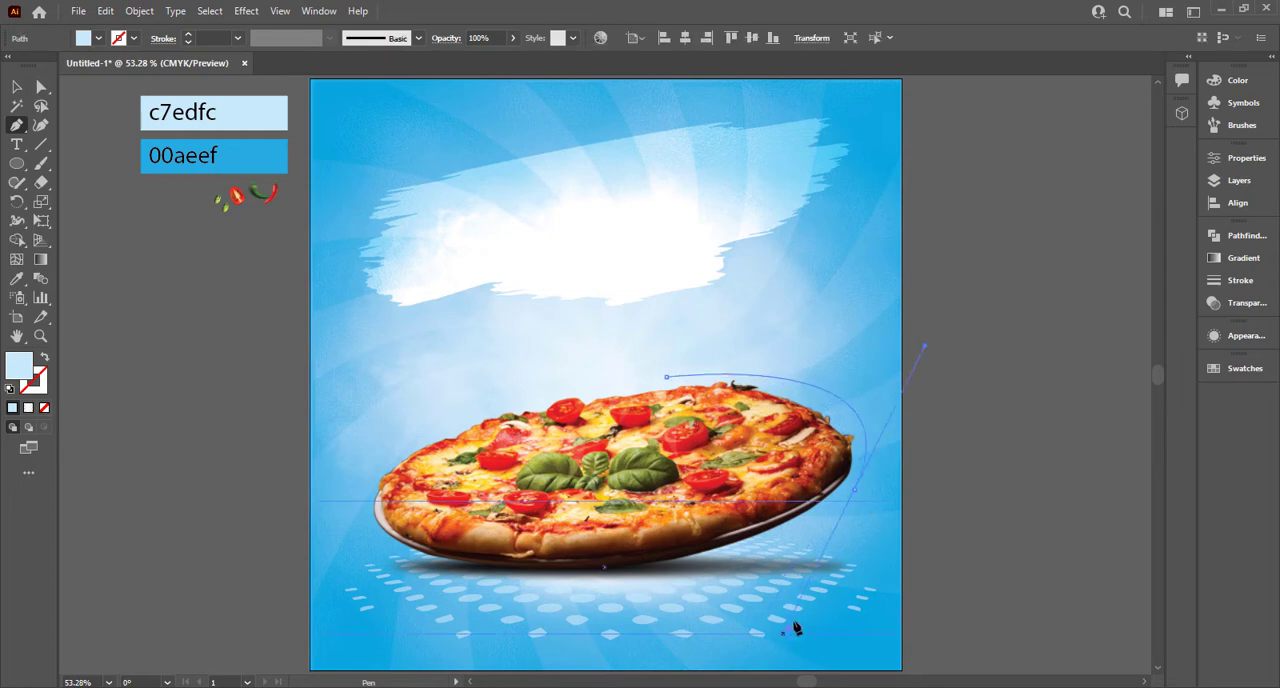
{"action": "key", "text": "ctrl+z"}
{"action": "key", "text": "ctrl+z"}
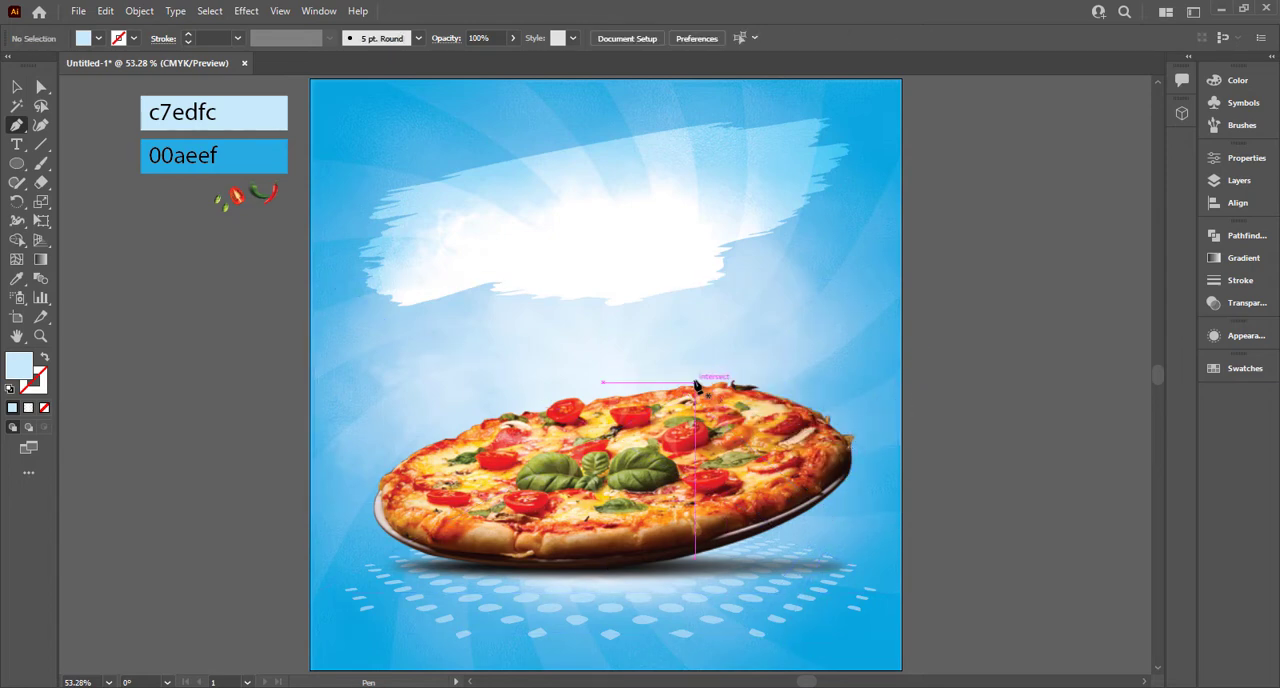
{"action": "left_click", "coordinate": [697, 385]}
{"action": "left_click_drag", "start_coordinate": [846, 491], "coordinate": [774, 620]}
{"action": "key", "text": "ctrl+z"}
{"action": "key", "text": "ctrl+z"}
Step: Draw an open curved path with the Pen around the pizza's upper-right edge, with a light blue stroke and no fill
{"action": "left_click", "coordinate": [693, 369]}
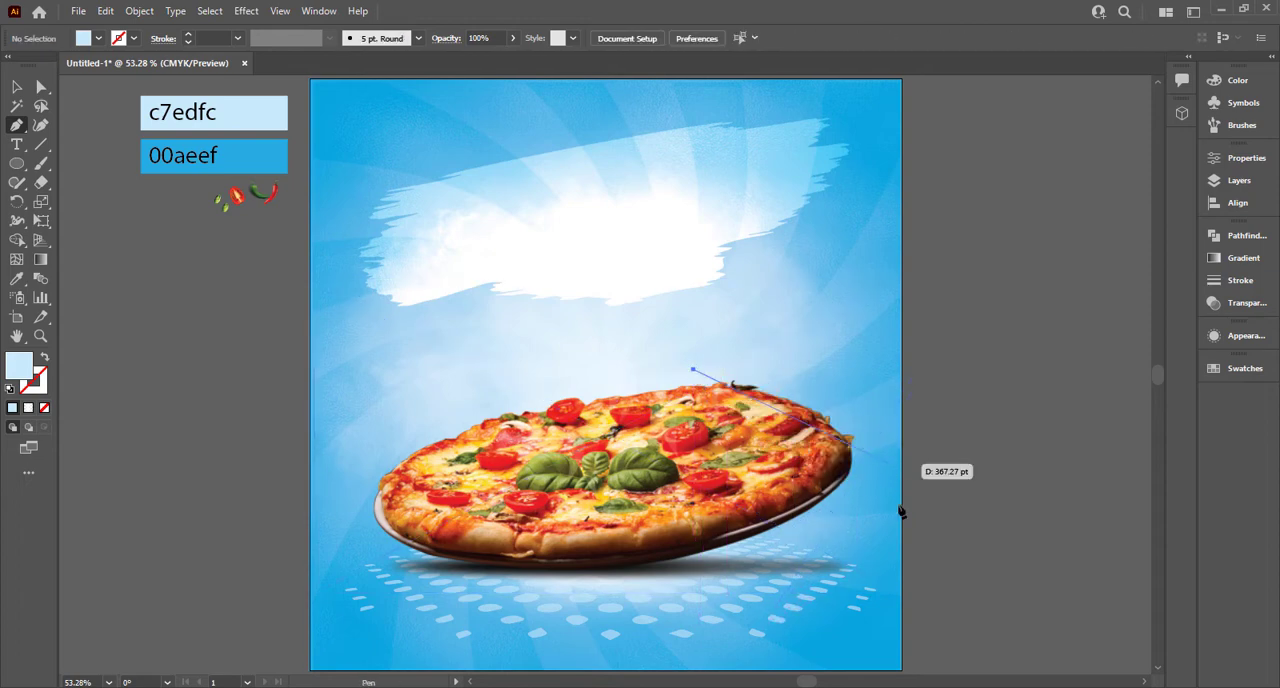
{"action": "mouse_move", "coordinate": [846, 493]}
{"action": "left_mouse_down"}
{"action": "mouse_move", "coordinate": [777, 557]}
{"action": "mouse_move", "coordinate": [777, 617]}
{"action": "mouse_move", "coordinate": [795, 630]}
{"action": "mouse_move", "coordinate": [737, 622]}
{"action": "mouse_move", "coordinate": [758, 627]}
{"action": "left_mouse_up"}
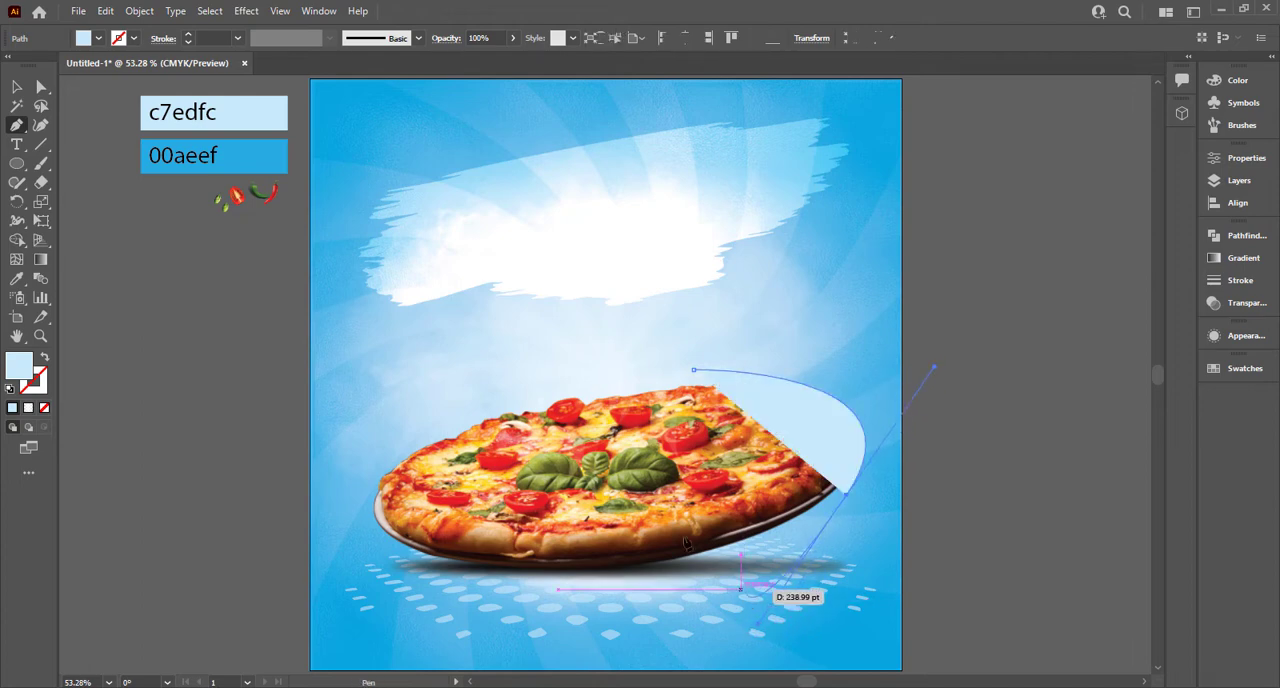
{"action": "left_click", "coordinate": [45, 357]}
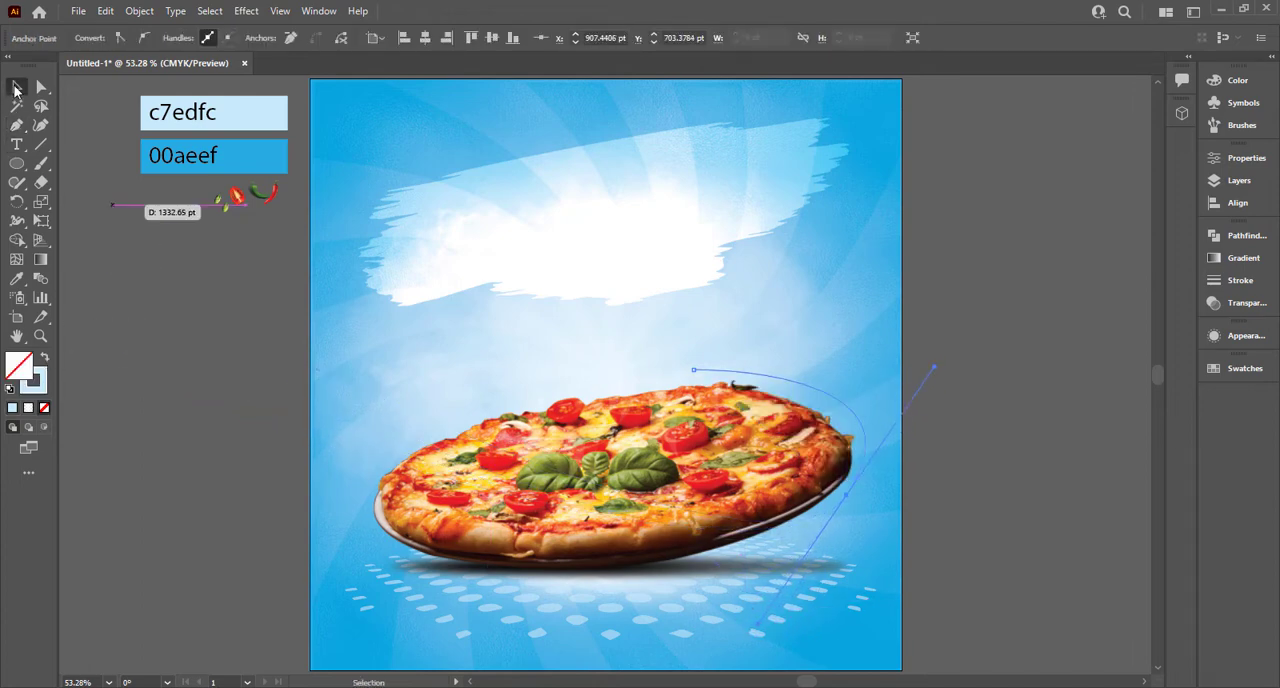
Step: Place type on the curved path, replacing the placeholder with "Today's best Deal"
{"action": "left_click_drag", "start_coordinate": [17, 146], "coordinate": [70, 184]}
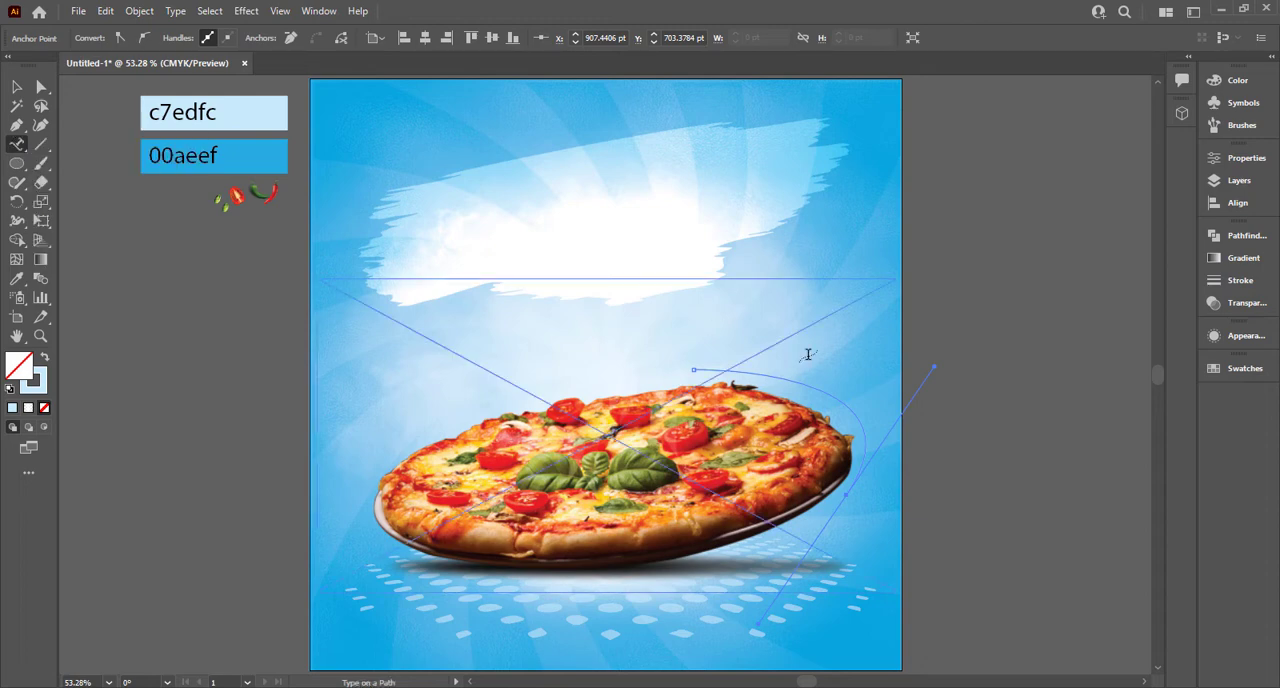
{"action": "left_click", "coordinate": [717, 369]}
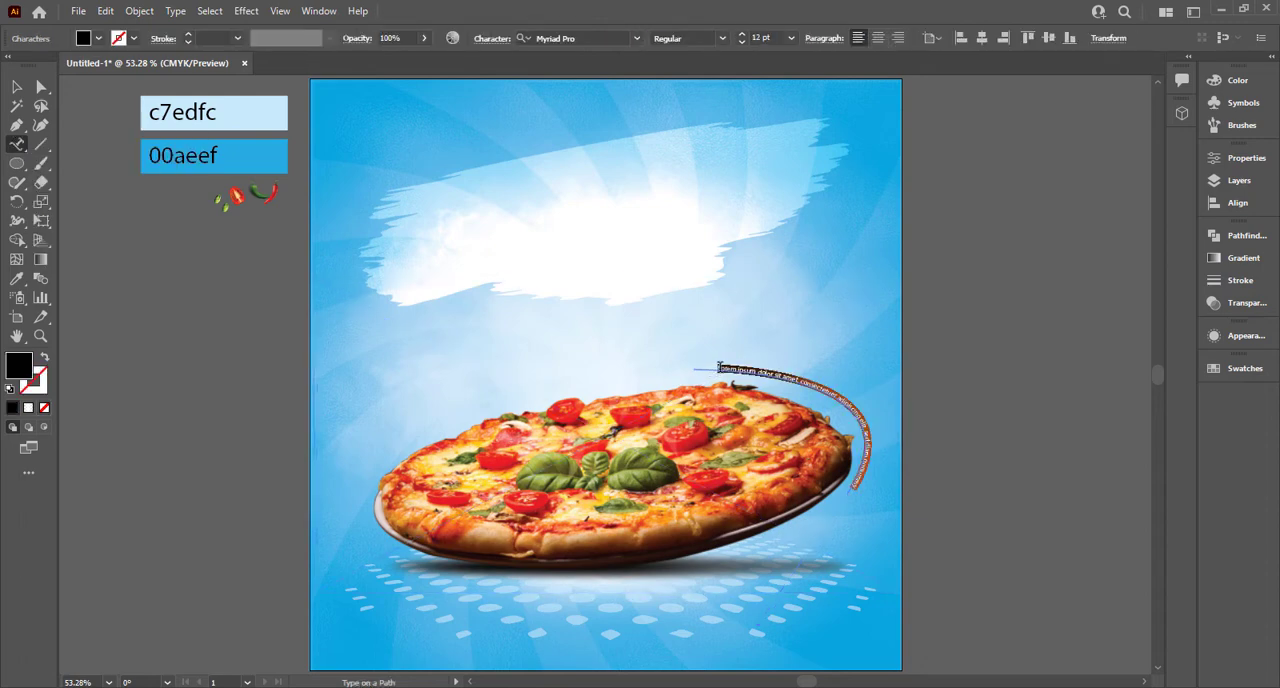
{"action": "key", "text": "BackSpace"}
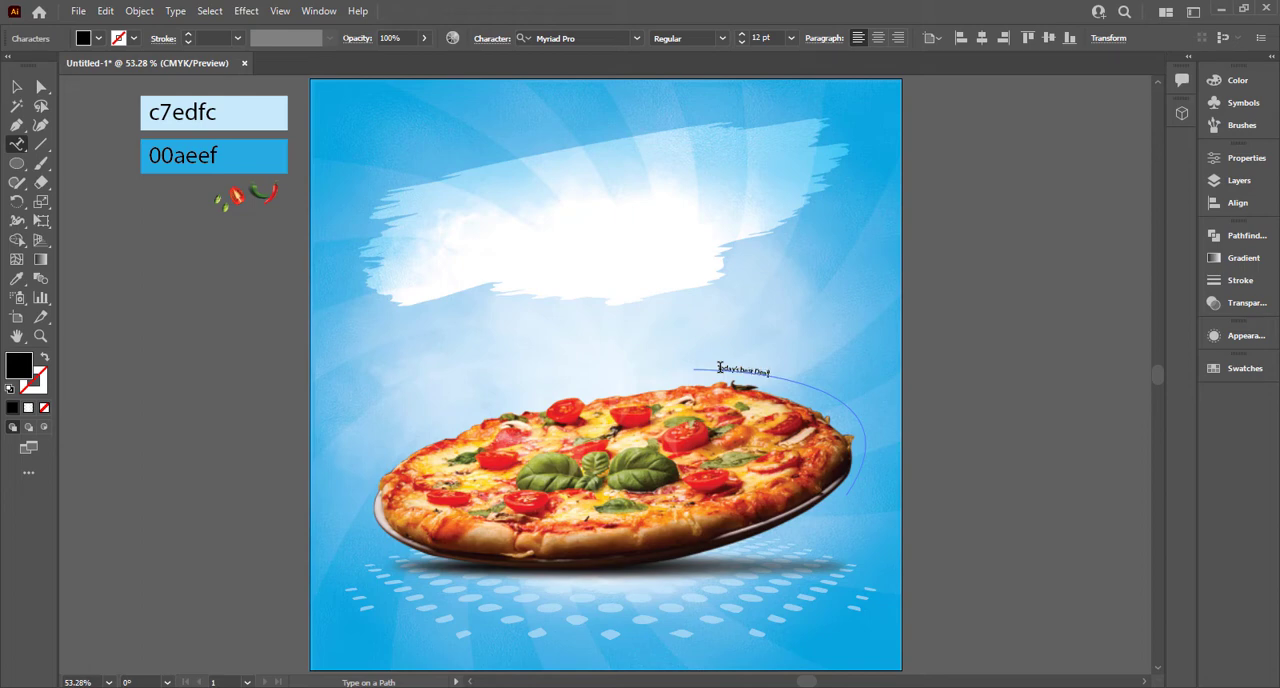
{"action": "left_click", "coordinate": [15, 88]}
Step: Fill the curved "Today's best Deal" text white and set it in Allura Regular at 56 pt
{"action": "left_click", "coordinate": [98, 38]}
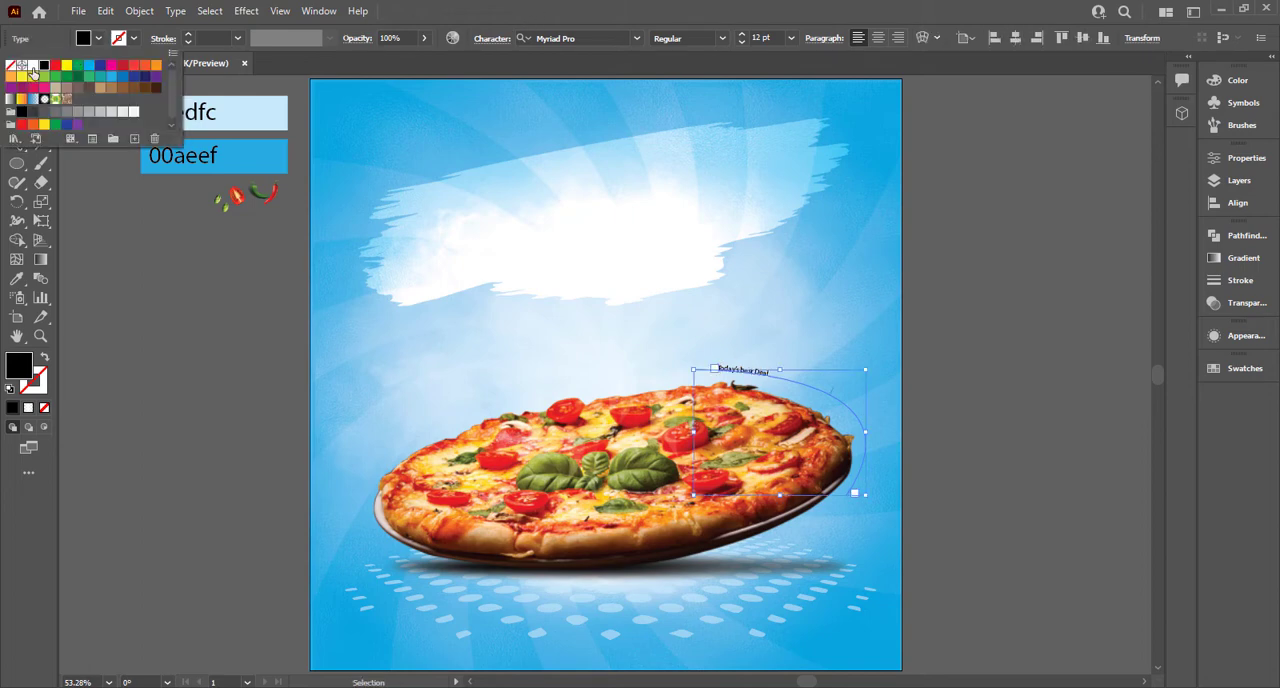
{"action": "left_click", "coordinate": [33, 65]}
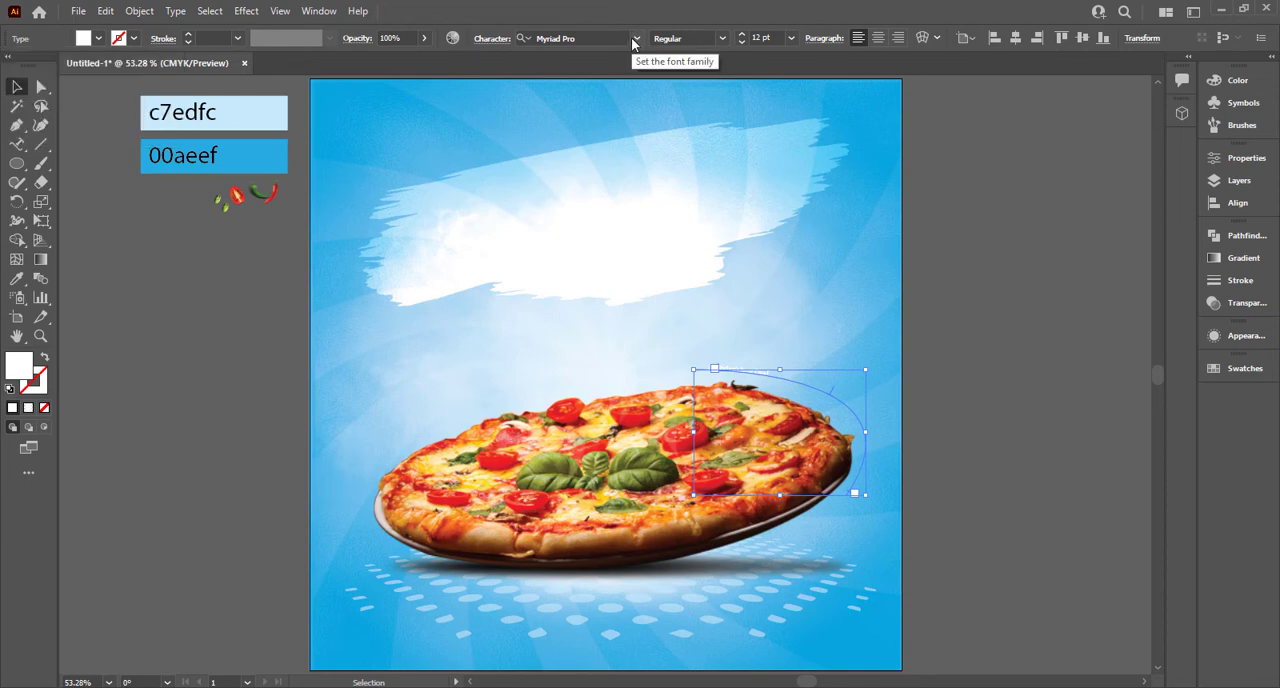
{"action": "left_click", "coordinate": [638, 39]}
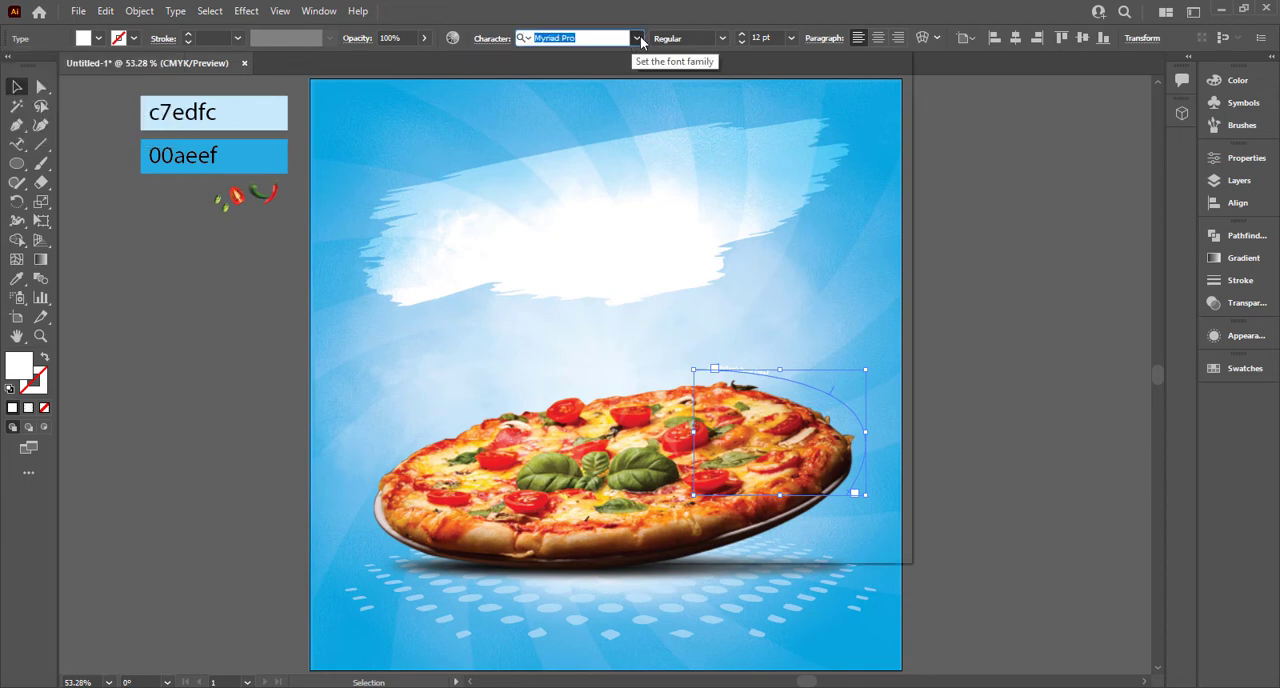
{"action": "key", "text": "Return"}
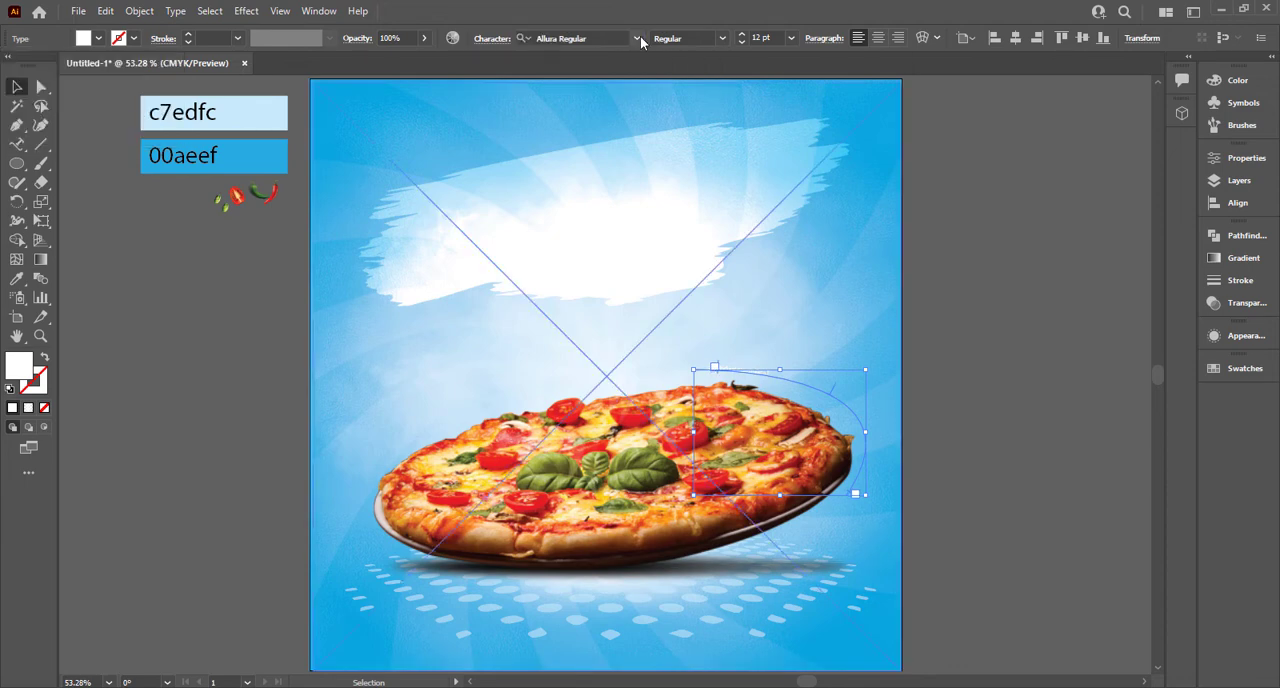
{"action": "left_click", "coordinate": [790, 39]}
{"action": "scroll", "coordinate": [780, 34], "scroll_direction": "up", "scroll_amount": 4}
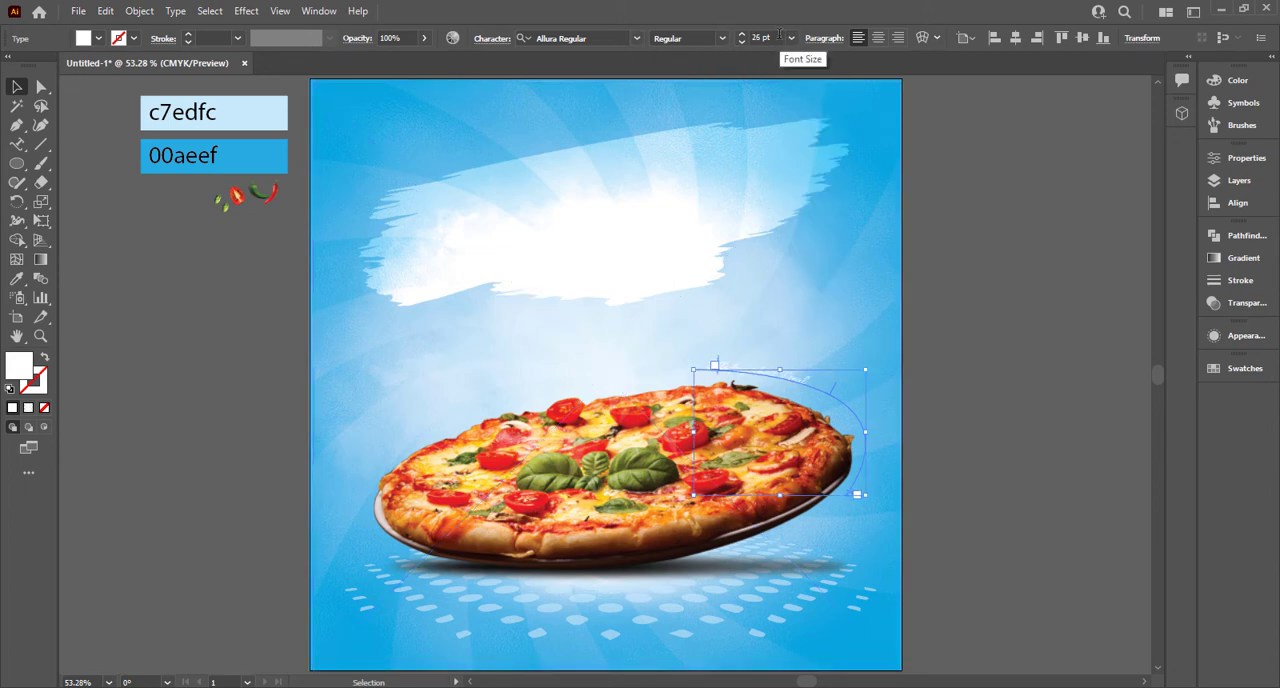
{"action": "scroll", "coordinate": [779, 38], "scroll_direction": "up", "scroll_amount": 12}
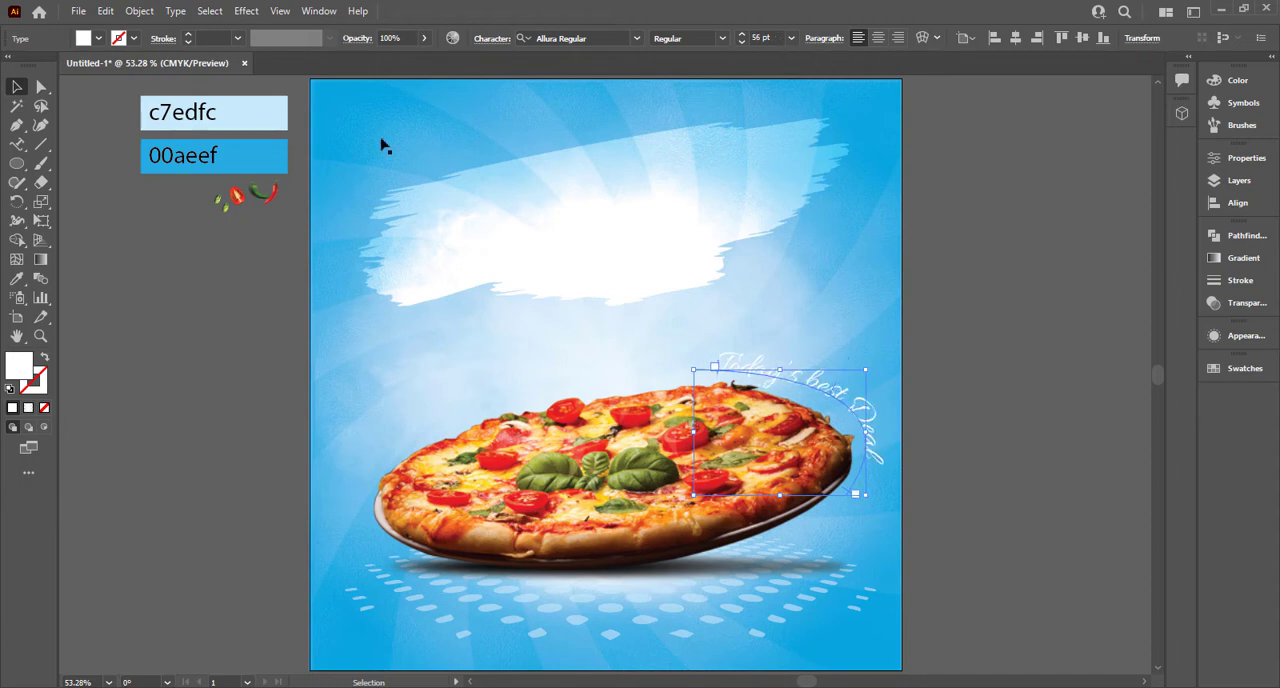
{"action": "left_click", "coordinate": [20, 88]}
{"action": "left_click", "coordinate": [163, 389]}
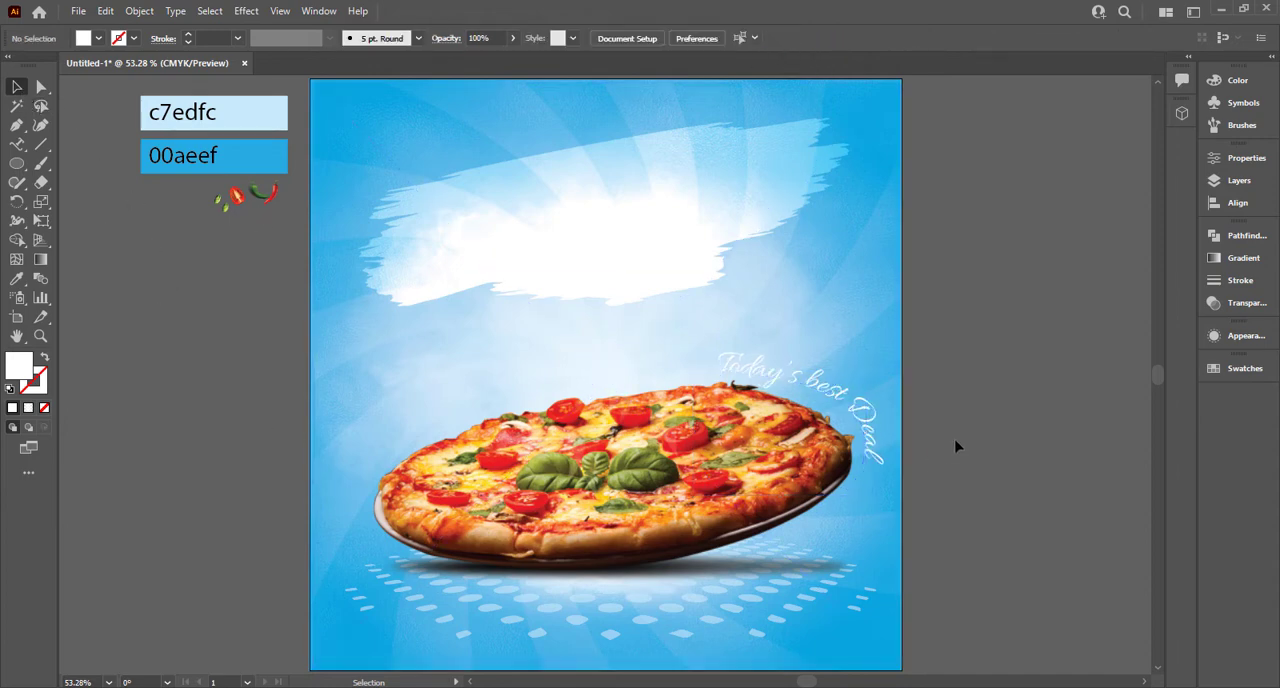
Step: Increase the curved text's font size to 59 pt and deselect it
{"action": "left_click", "coordinate": [870, 425]}
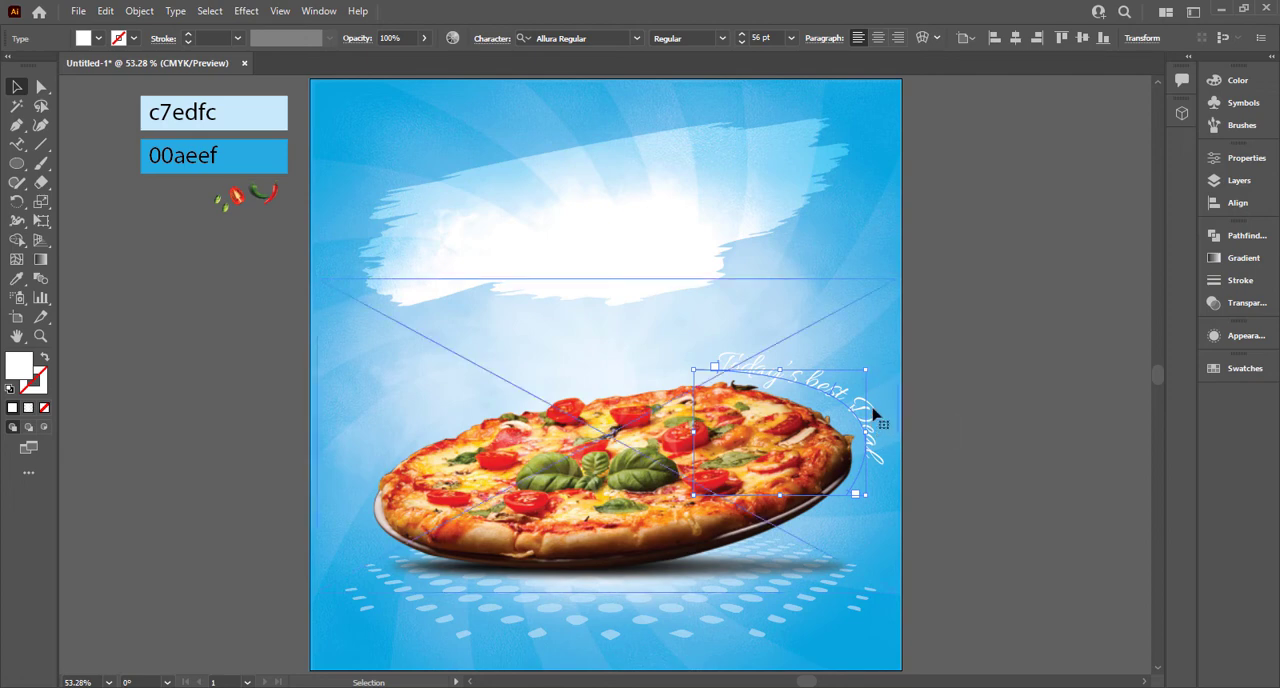
{"action": "left_click", "coordinate": [761, 38]}
{"action": "scroll", "coordinate": [761, 38], "scroll_direction": "up", "scroll_amount": 3}
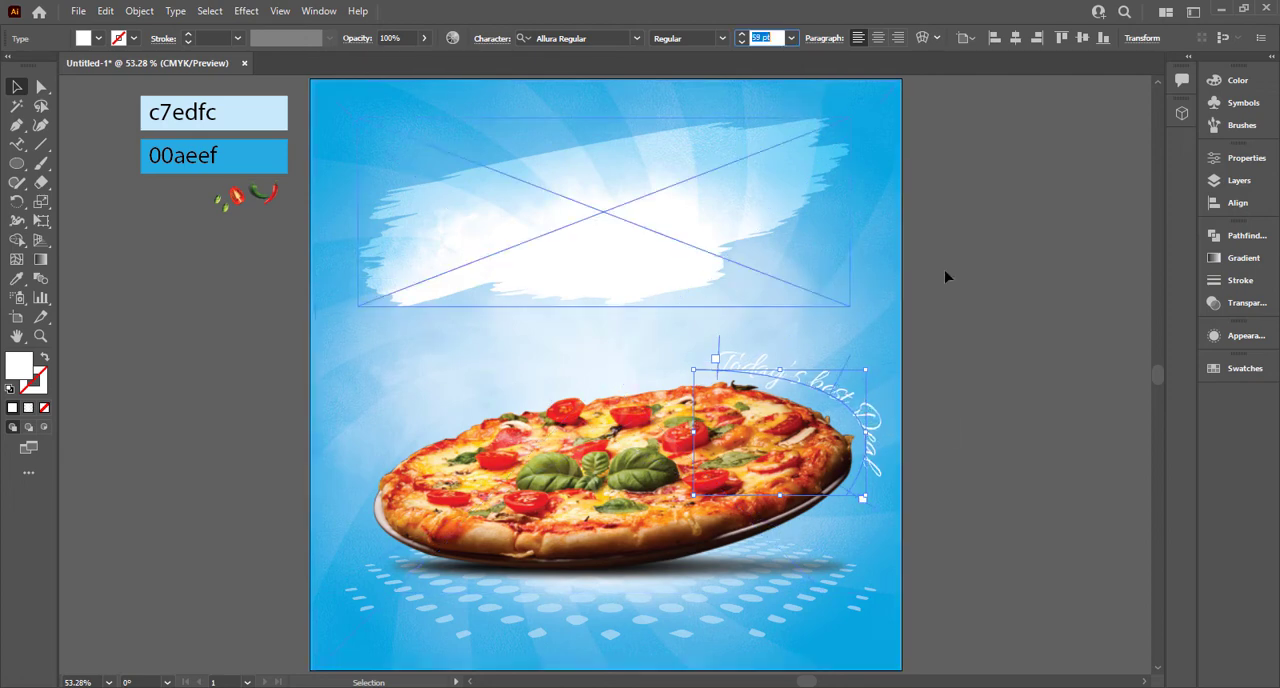
{"action": "left_click", "coordinate": [896, 484]}
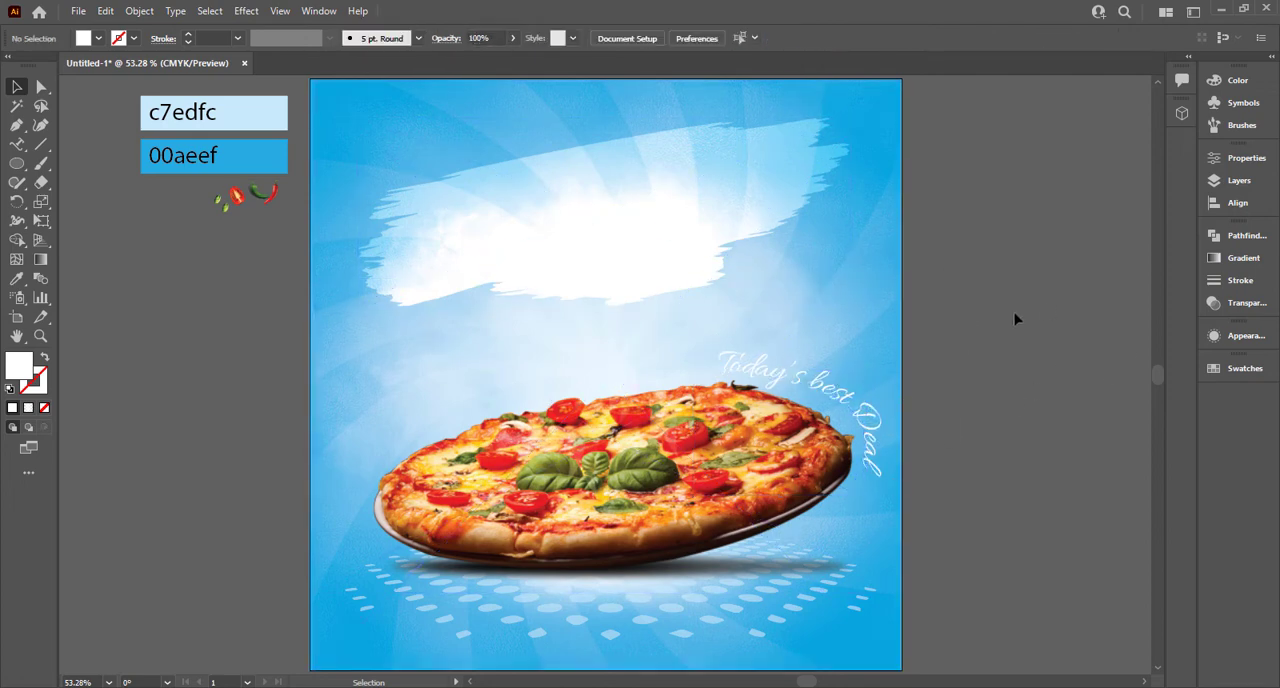
{"action": "left_click", "coordinate": [854, 327]}
{"action": "left_click", "coordinate": [937, 270]}
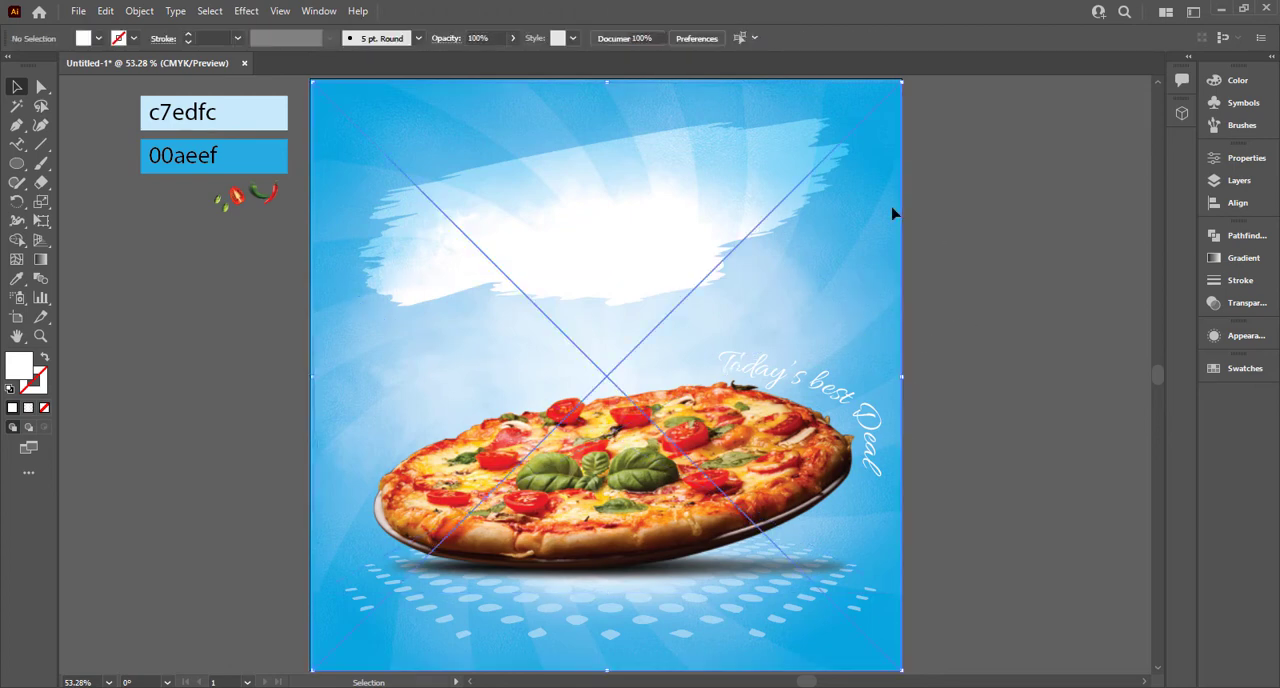
{"action": "left_click", "coordinate": [891, 211]}
{"action": "left_click", "coordinate": [943, 212]}
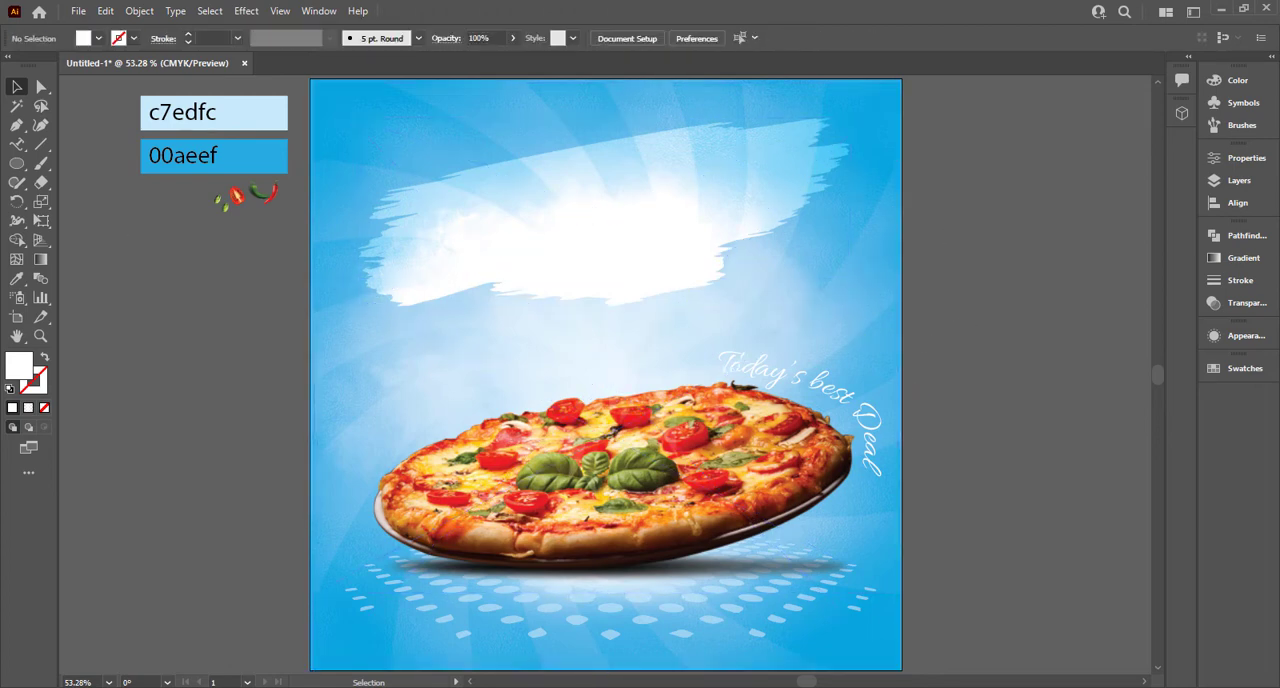
Step: Add the point text "Super" on the empty canvas beside the artboard, below the vegetable images
{"action": "left_click_drag", "start_coordinate": [16, 144], "coordinate": [70, 140]}
{"action": "left_click", "coordinate": [110, 408]}
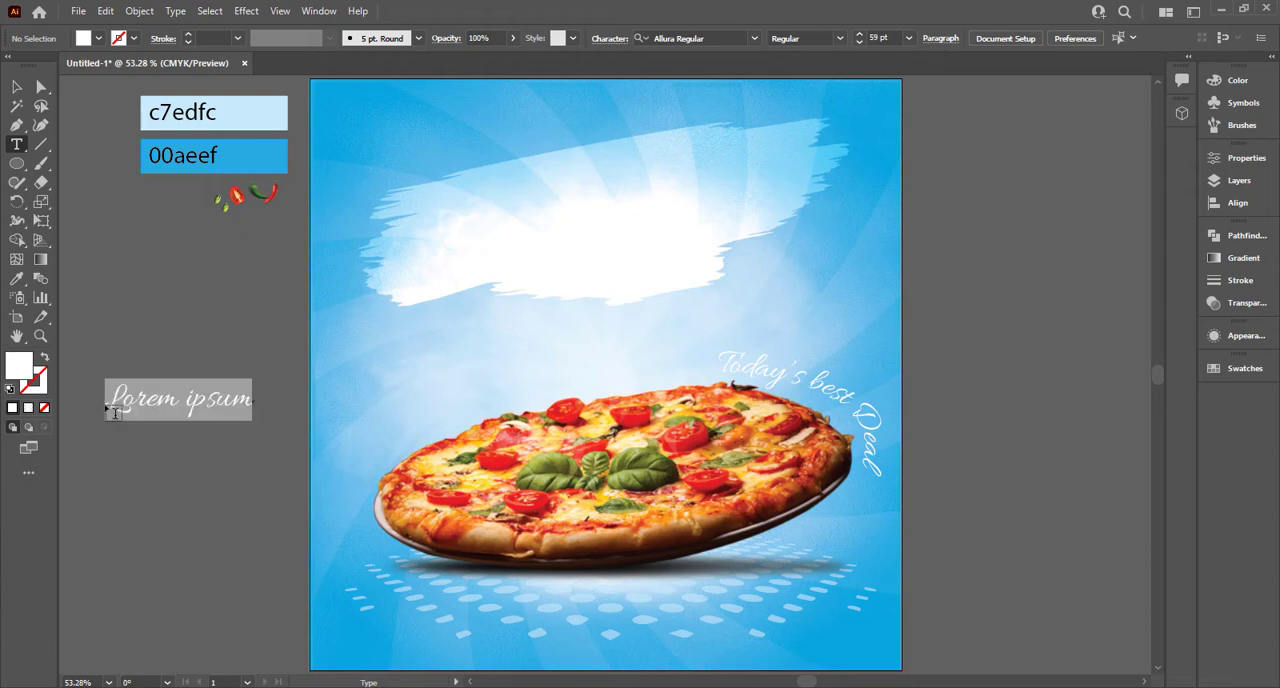
{"action": "type", "text": "Super"}
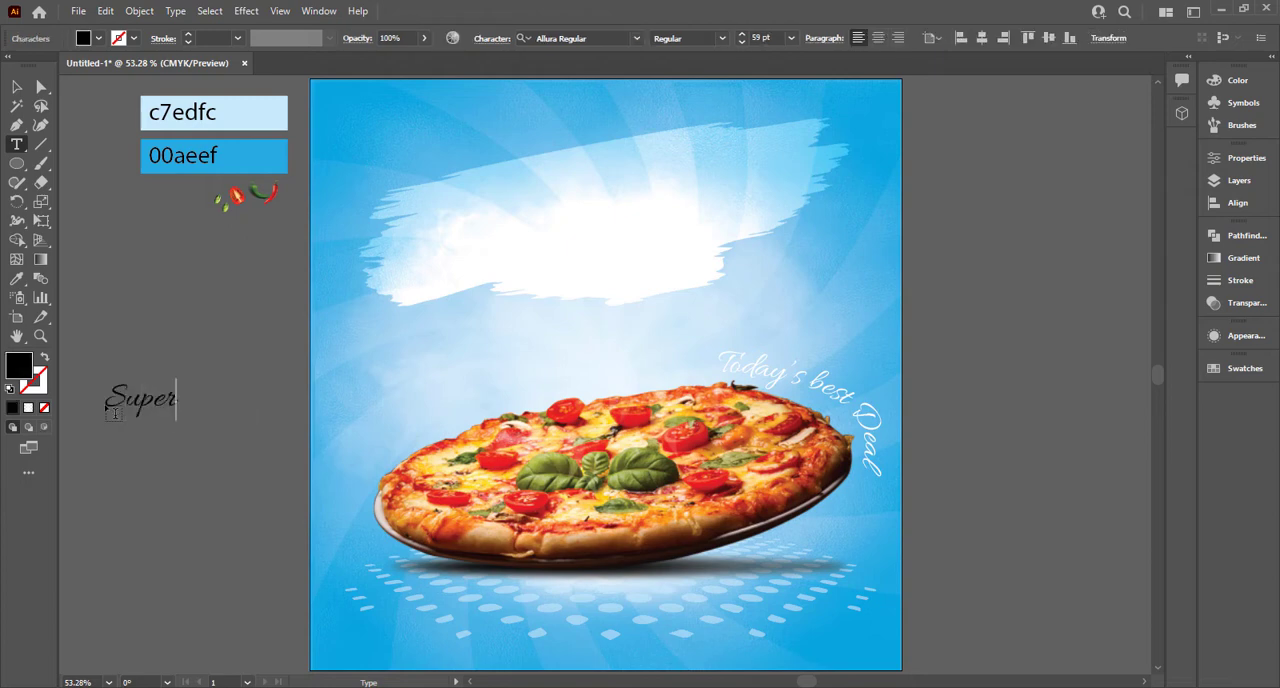
{"action": "key", "text": "Escape"}
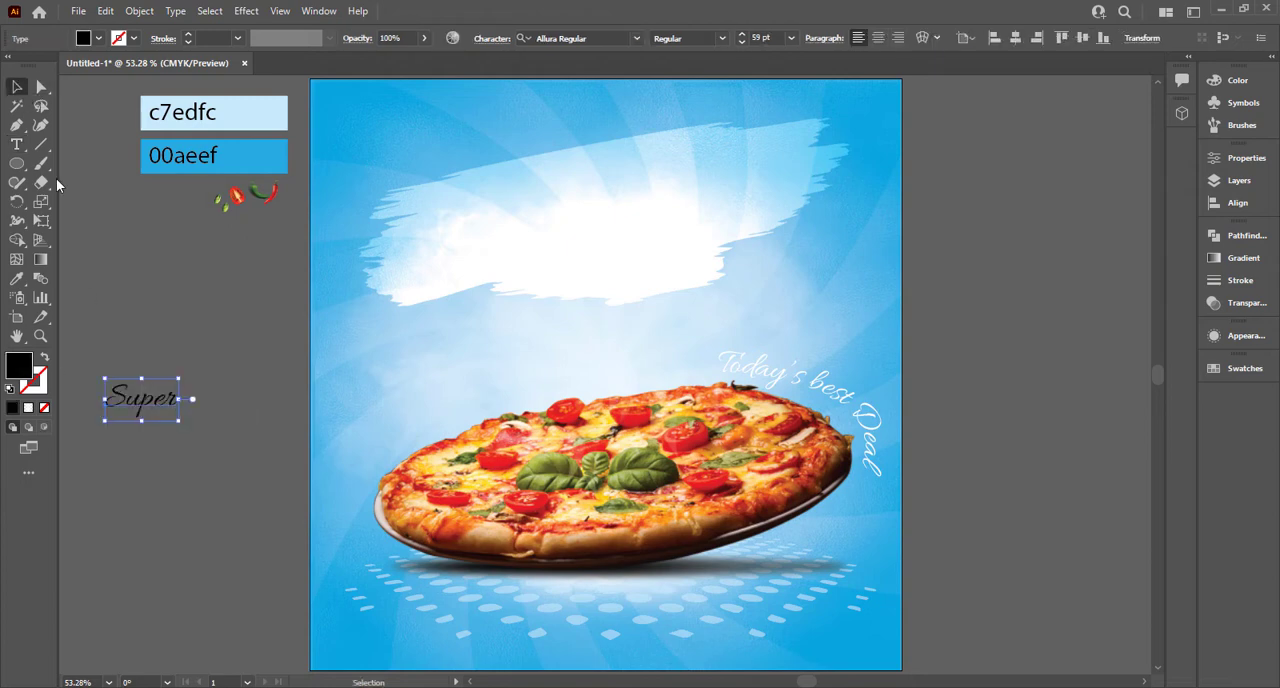
Step: Set the "Super" text in the Badcats Regular font
{"action": "left_click", "coordinate": [598, 37]}
{"action": "type", "text": "cab"}
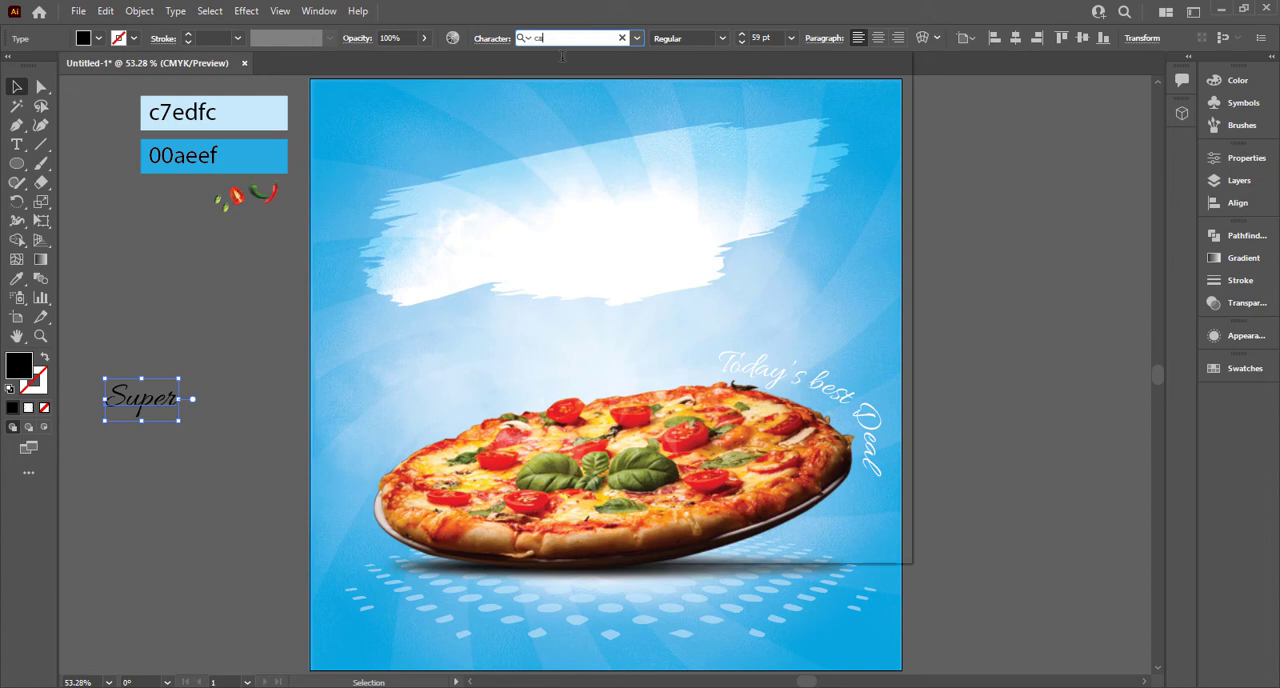
{"action": "key", "text": "BackSpace"}
{"action": "key", "text": "BackSpace"}
{"action": "key", "text": "BackSpace"}
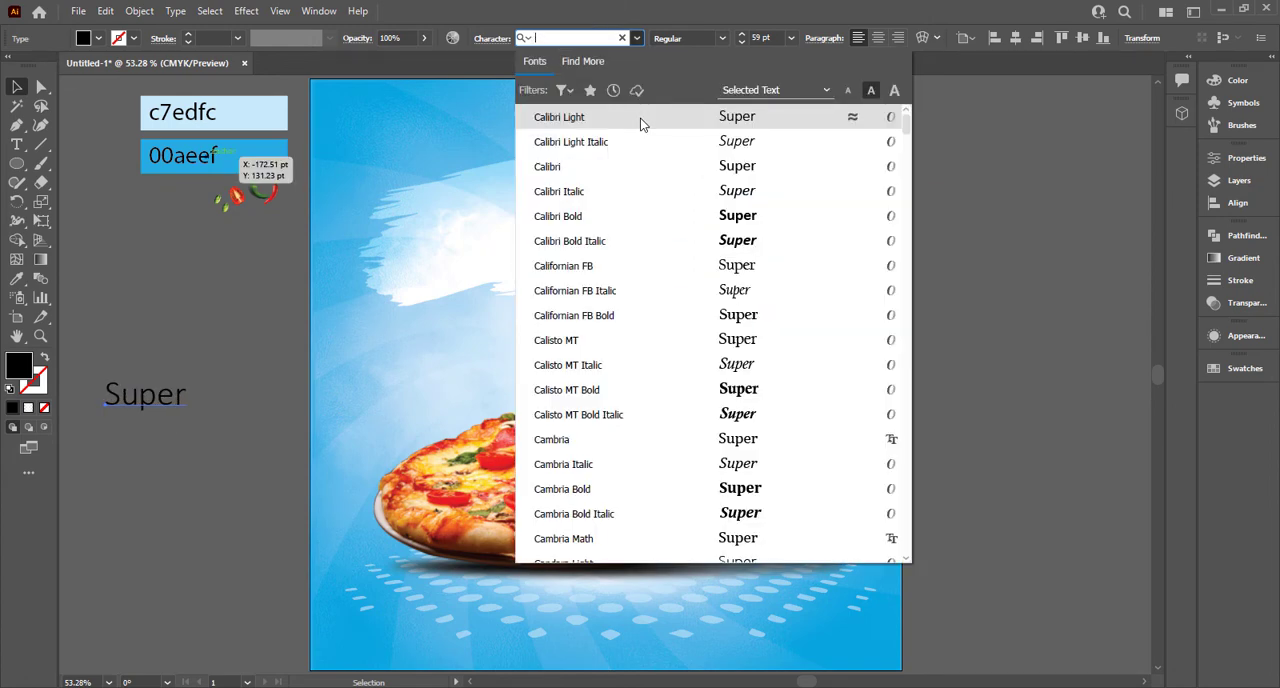
{"action": "type", "text": "badc"}
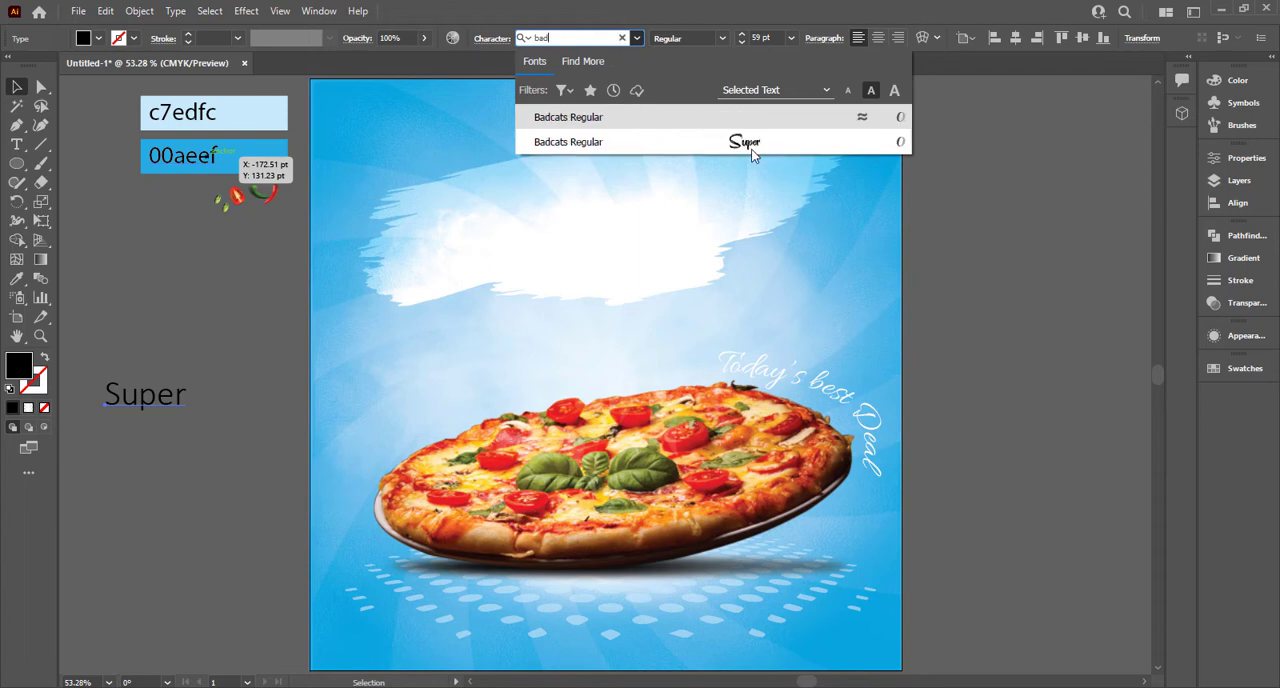
{"action": "left_click", "coordinate": [752, 145]}
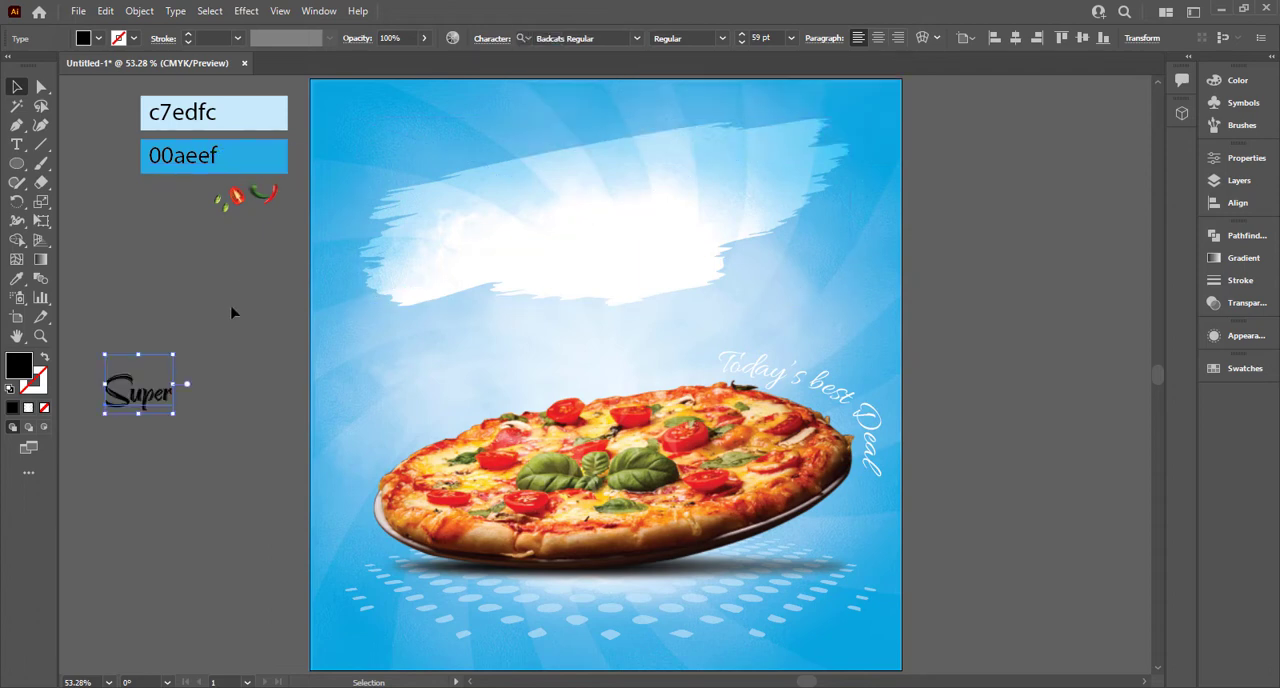
Step: Duplicate the "Super" text directly below the original and replace the copy's wording with "delicious"
{"action": "mouse_move", "coordinate": [168, 405]}
{"action": "left_mouse_down"}
{"action": "mouse_move", "coordinate": [194, 330]}
{"action": "mouse_move", "coordinate": [168, 403]}
{"action": "left_mouse_up"}
{"action": "left_click_drag", "start_coordinate": [164, 404], "coordinate": [167, 404]}
{"action": "double_click", "coordinate": [172, 397]}
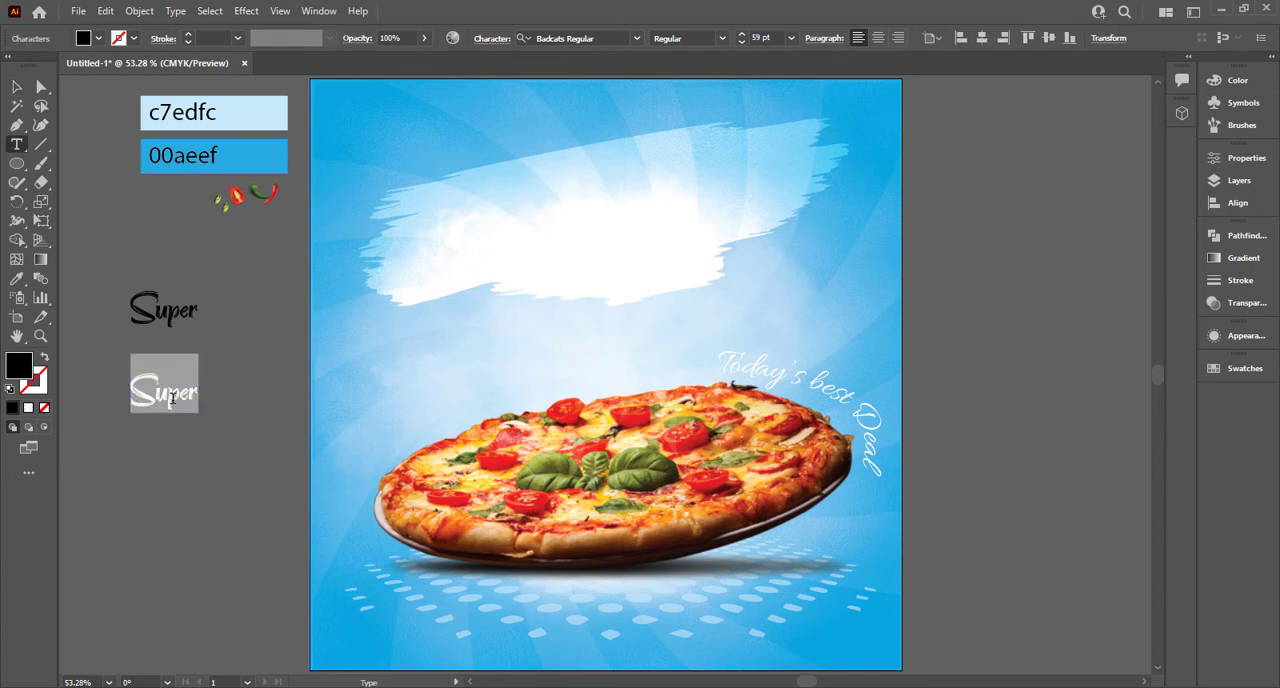
{"action": "type", "text": "Desi"}
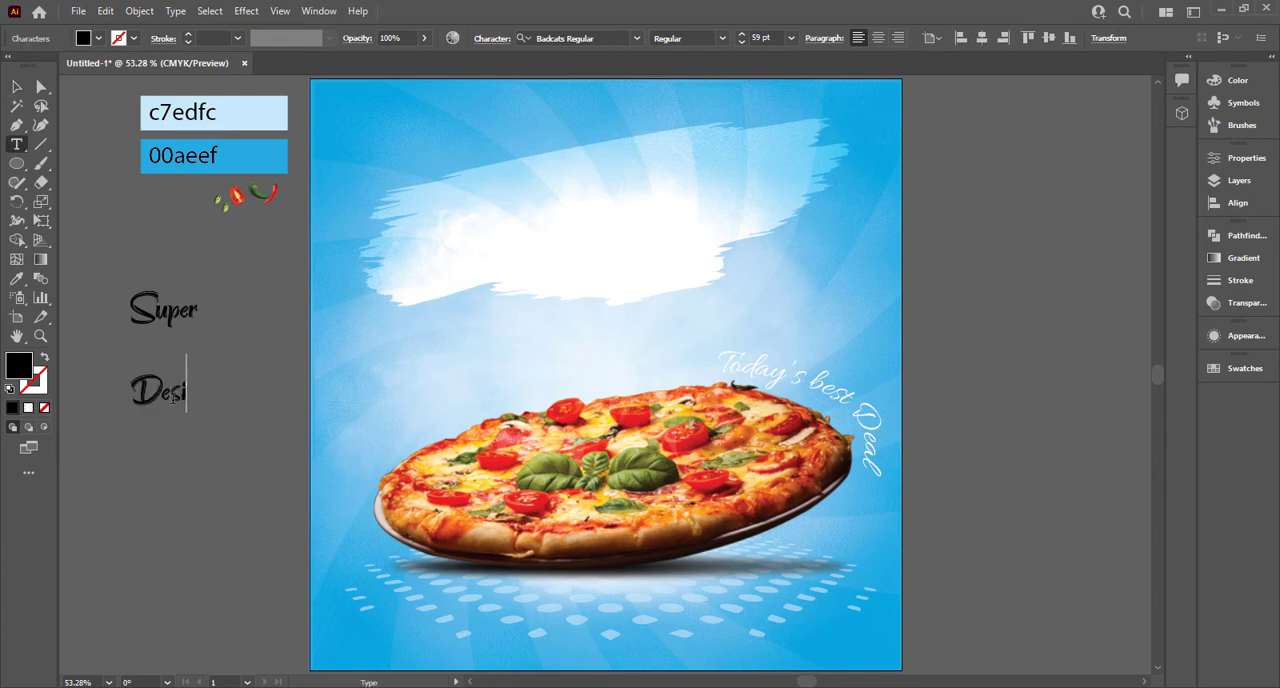
{"action": "key", "text": "BackSpace"}
{"action": "key", "text": "BackSpace"}
{"action": "key", "text": "BackSpace"}
{"action": "left_click", "coordinate": [15, 87]}
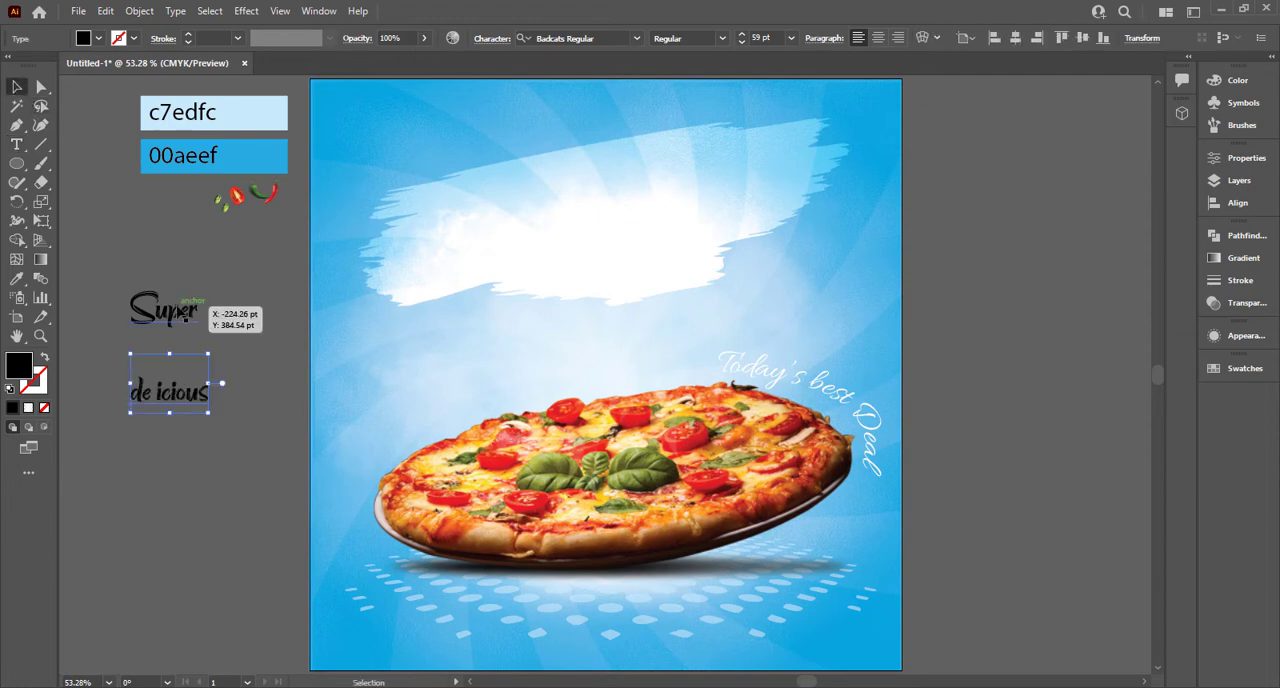
Step: Place another copy of "Super" below "delicious" and change its wording to "Pizza"
{"action": "left_click_drag", "start_coordinate": [180, 310], "coordinate": [162, 490]}
{"action": "double_click", "coordinate": [160, 487]}
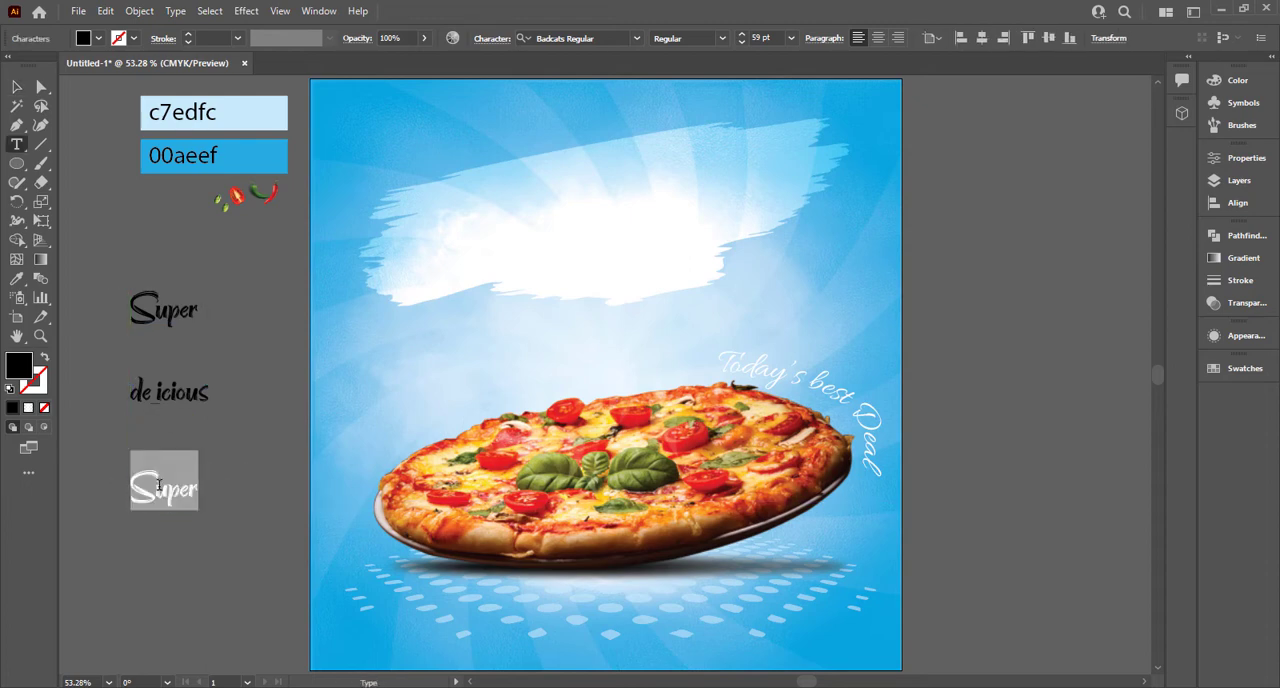
{"action": "type", "text": "Pizza"}
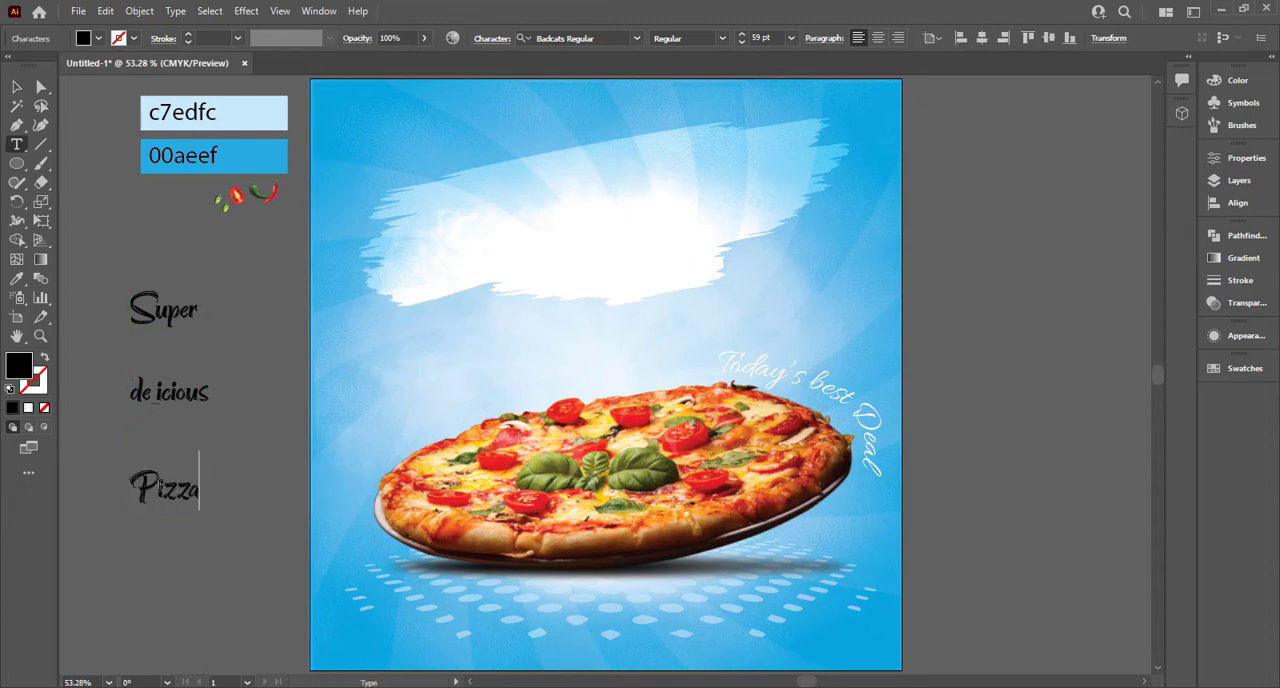
{"action": "left_click", "coordinate": [16, 88]}
Step: Set the "delicious" text in the Cheddar Gothic Rough Regular font
{"action": "left_click", "coordinate": [169, 392]}
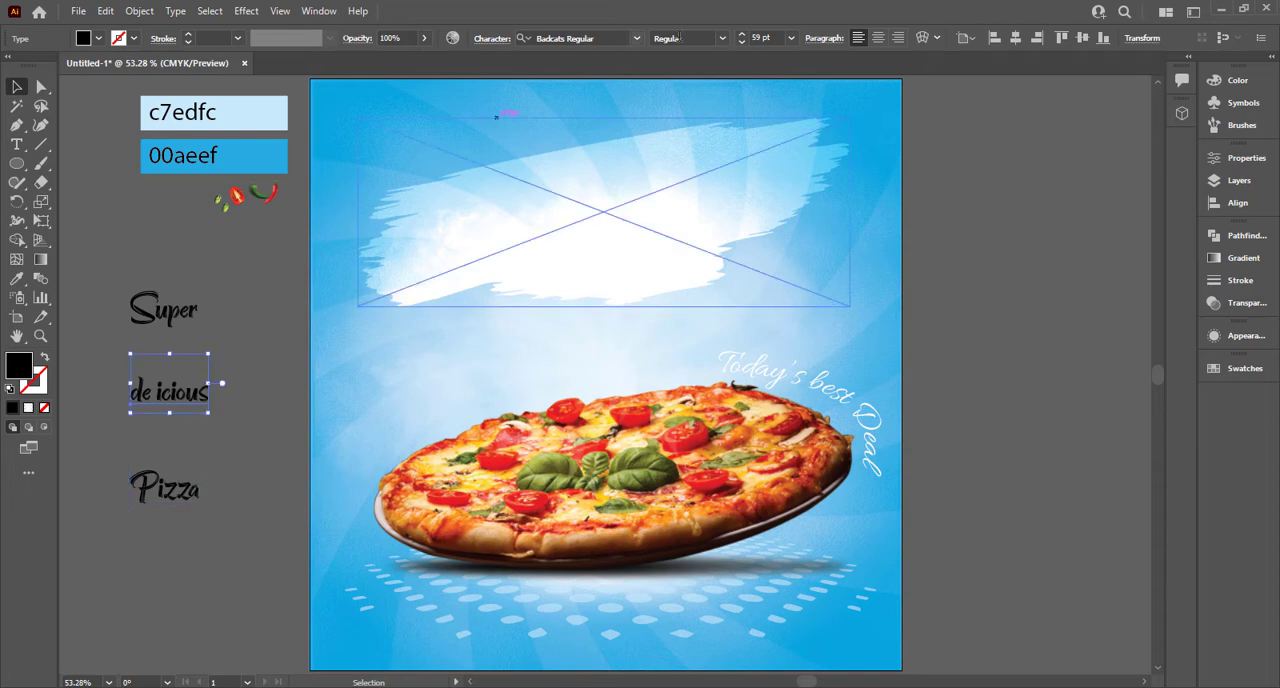
{"action": "left_click", "coordinate": [611, 40]}
{"action": "type", "text": "ch"}
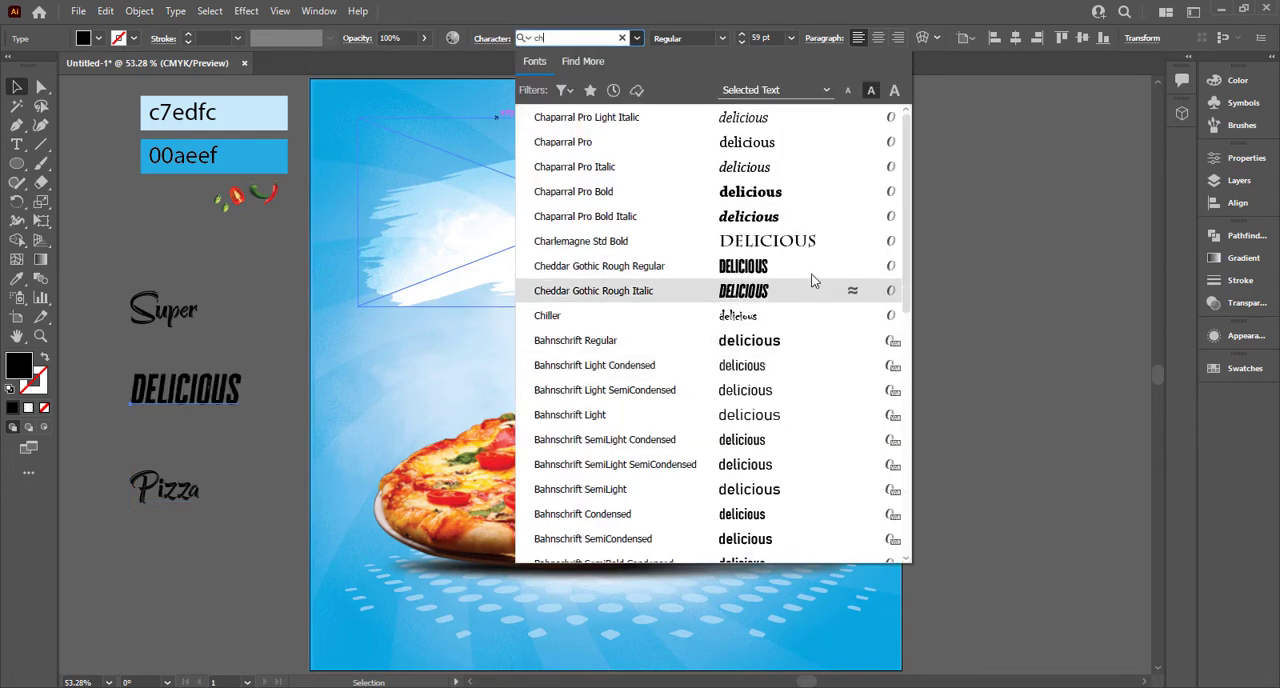
{"action": "left_click", "coordinate": [814, 280]}
Step: Tuck "Super" above the start of "DELICIOUS" and enlarge "Pizza" to about 156 pt beneath it
{"action": "left_click", "coordinate": [188, 318]}
{"action": "left_click_drag", "start_coordinate": [188, 324], "coordinate": [143, 380]}
{"action": "left_click_drag", "start_coordinate": [172, 500], "coordinate": [286, 491]}
{"action": "left_click_drag", "start_coordinate": [180, 457], "coordinate": [187, 456]}
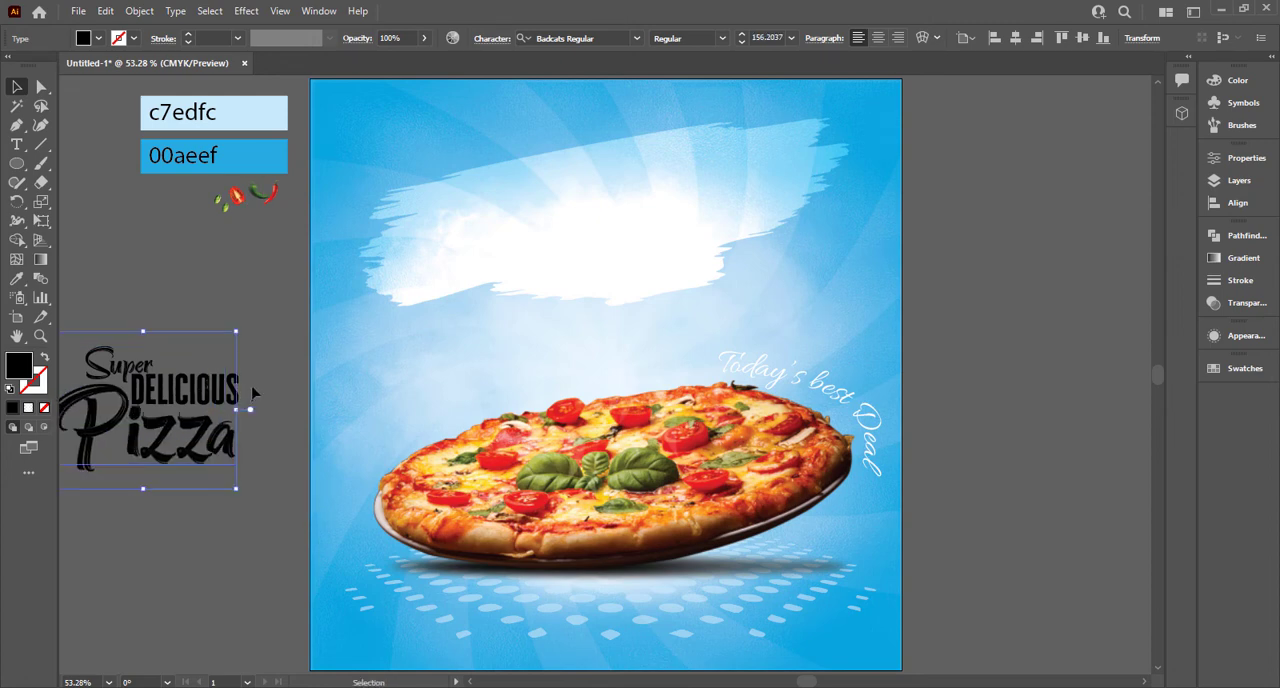
{"action": "left_click", "coordinate": [254, 396]}
Step: Fill the "DELICIOUS" text with white
{"action": "left_click", "coordinate": [238, 388]}
{"action": "left_click", "coordinate": [98, 38]}
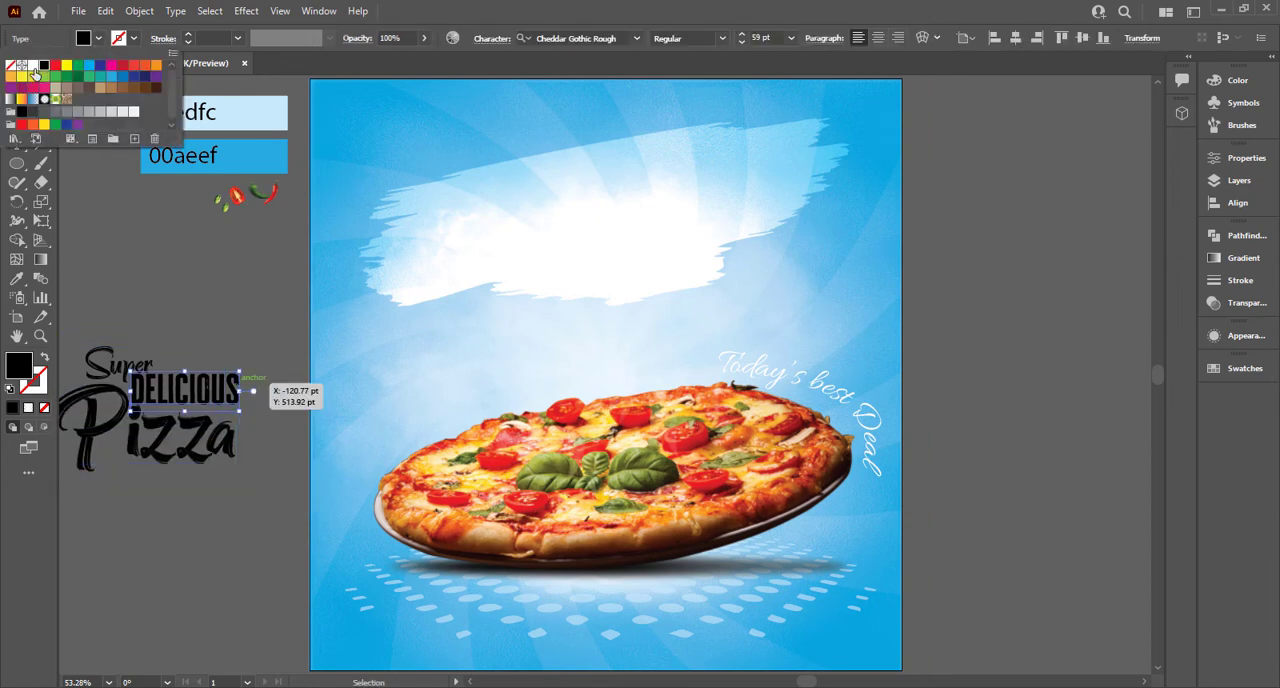
{"action": "left_click", "coordinate": [30, 67]}
{"action": "left_click", "coordinate": [105, 217]}
Step: Fill both the "Super" and "Pizza" texts with yellow
{"action": "left_click", "coordinate": [102, 470]}
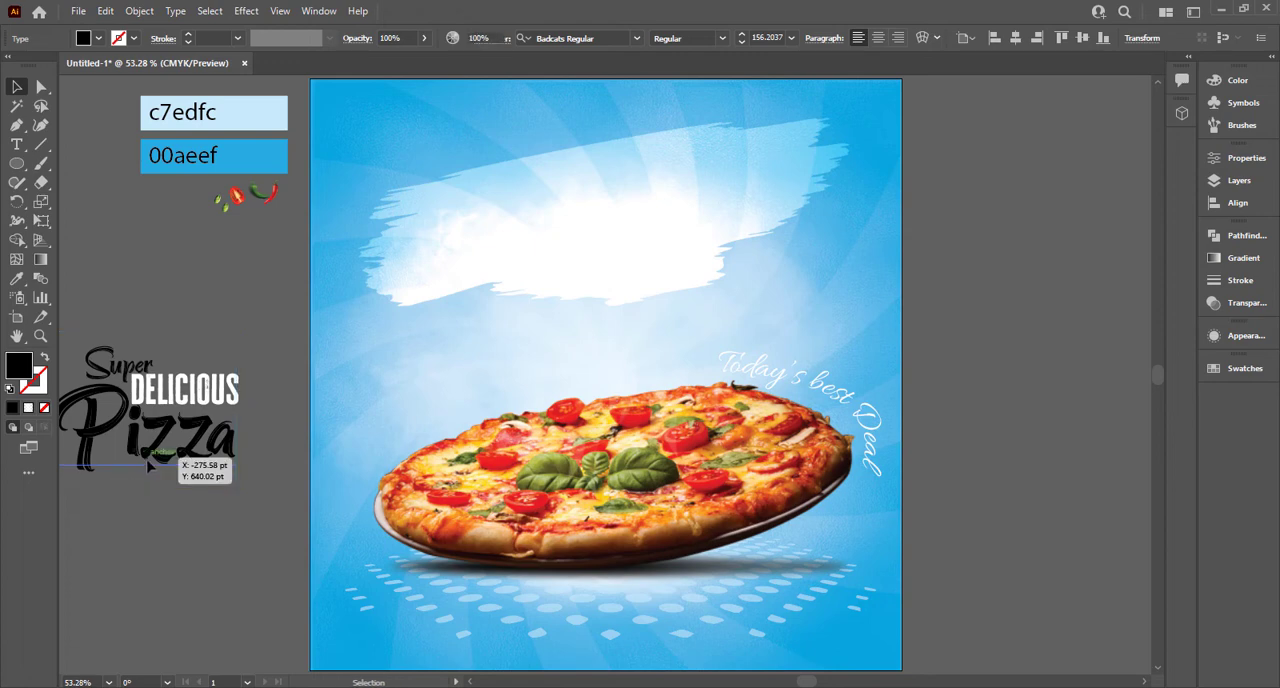
{"action": "left_click", "coordinate": [81, 284]}
{"action": "left_click_drag", "start_coordinate": [136, 288], "coordinate": [240, 273]}
{"action": "left_click", "coordinate": [186, 446]}
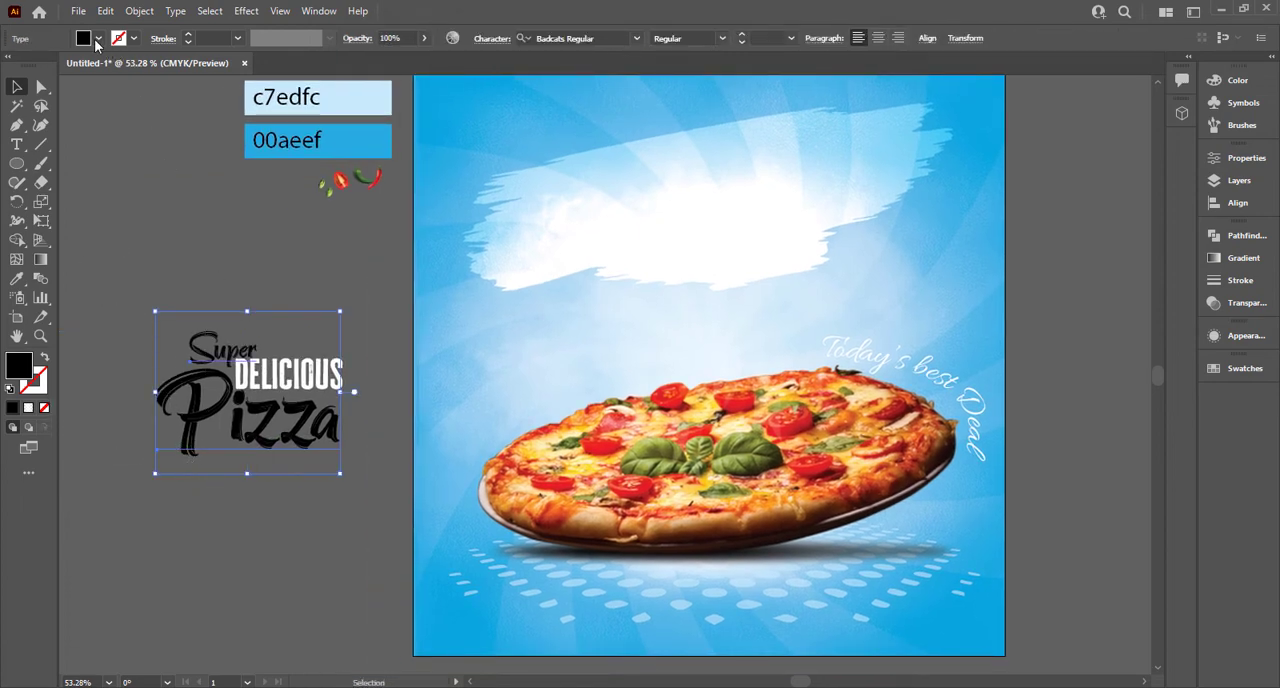
{"action": "left_click", "coordinate": [97, 39]}
{"action": "left_click", "coordinate": [67, 66]}
{"action": "left_click", "coordinate": [284, 278]}
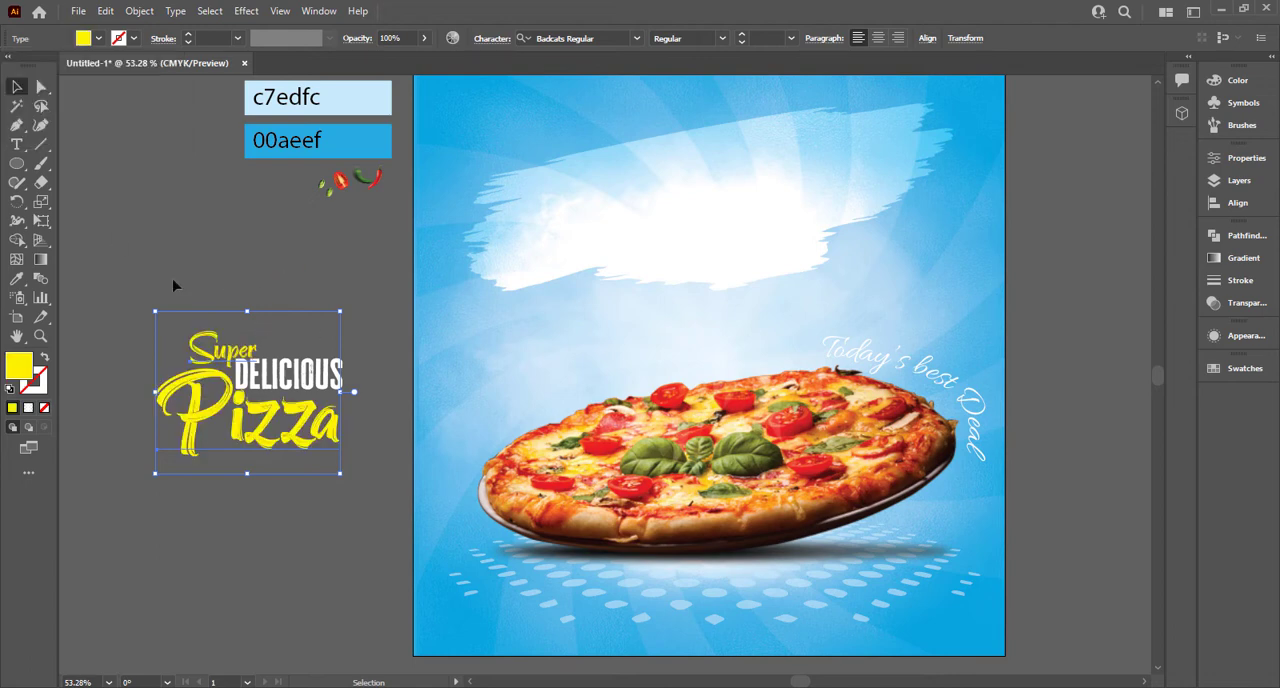
Step: Enlarge "DELICIOUS" slightly and shift it so it extends past the end of "Pizza"
{"action": "left_click", "coordinate": [343, 394]}
{"action": "mouse_move", "coordinate": [344, 396]}
{"action": "left_mouse_down"}
{"action": "mouse_move", "coordinate": [360, 402]}
{"action": "mouse_move", "coordinate": [346, 394]}
{"action": "left_mouse_up"}
{"action": "left_click", "coordinate": [288, 304]}
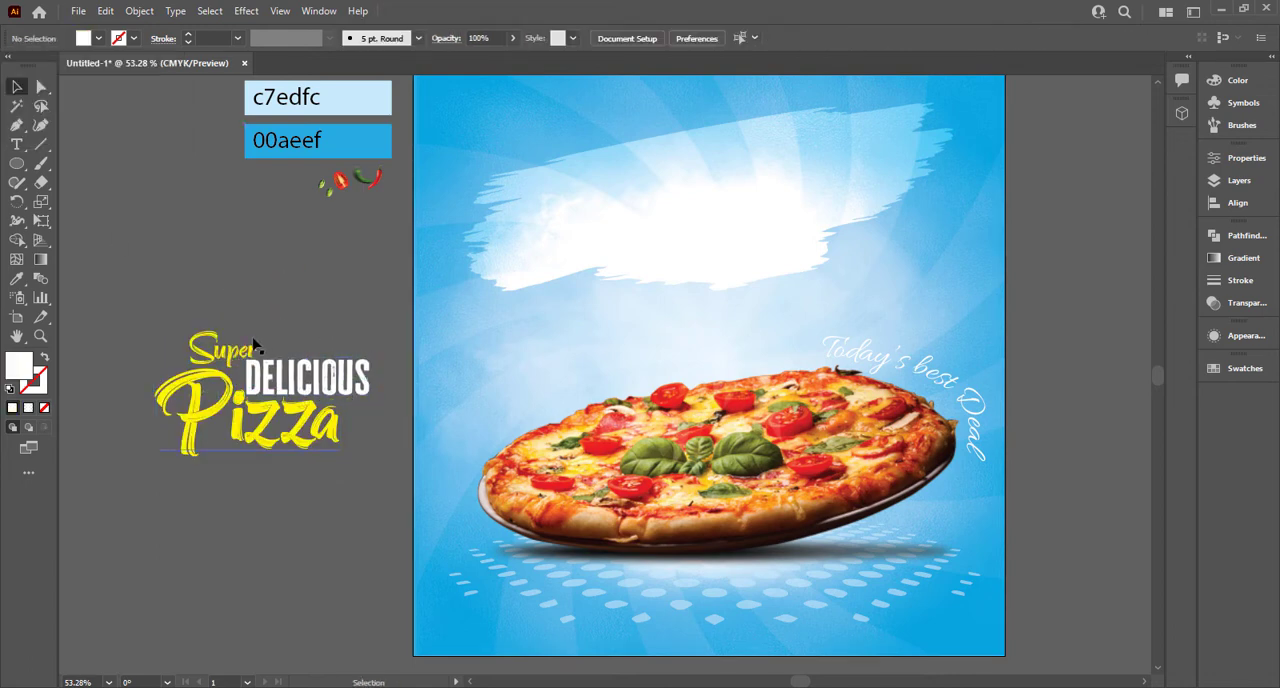
Step: Fine-tune the headline spacing by moving "Super" closer to "DELICIOUS" and fitting "Pizza" snugly underneath
{"action": "left_click", "coordinate": [210, 335]}
{"action": "left_click_drag", "start_coordinate": [204, 326], "coordinate": [202, 323]}
{"action": "left_click_drag", "start_coordinate": [220, 380], "coordinate": [221, 445]}
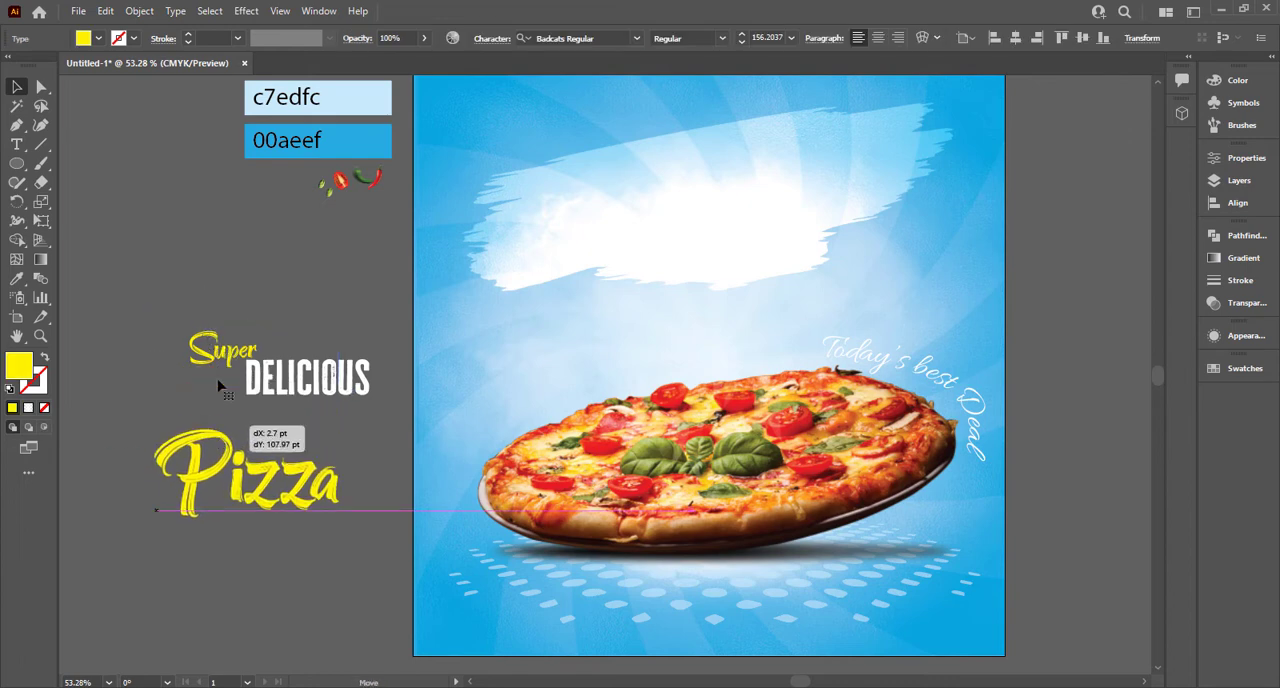
{"action": "left_click_drag", "start_coordinate": [237, 352], "coordinate": [245, 350]}
{"action": "left_click", "coordinate": [255, 537]}
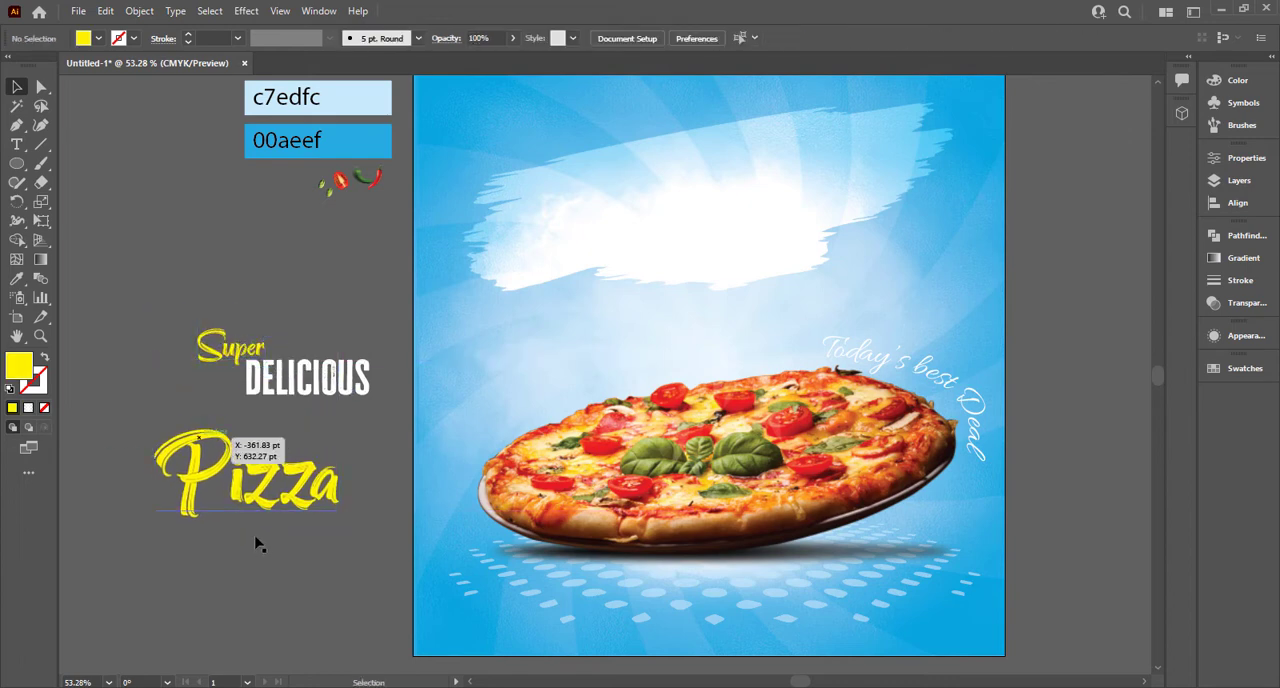
{"action": "left_click_drag", "start_coordinate": [321, 518], "coordinate": [311, 460]}
Step: Scale up the three headline words together and place them over the brush stroke on the artboard
{"action": "left_click", "coordinate": [149, 283]}
{"action": "left_click_drag", "start_coordinate": [350, 503], "coordinate": [399, 495]}
{"action": "mouse_move", "coordinate": [326, 441]}
{"action": "left_mouse_down"}
{"action": "mouse_move", "coordinate": [733, 300]}
{"action": "mouse_move", "coordinate": [773, 241]}
{"action": "left_mouse_up"}
{"action": "left_click_drag", "start_coordinate": [744, 257], "coordinate": [508, 326]}
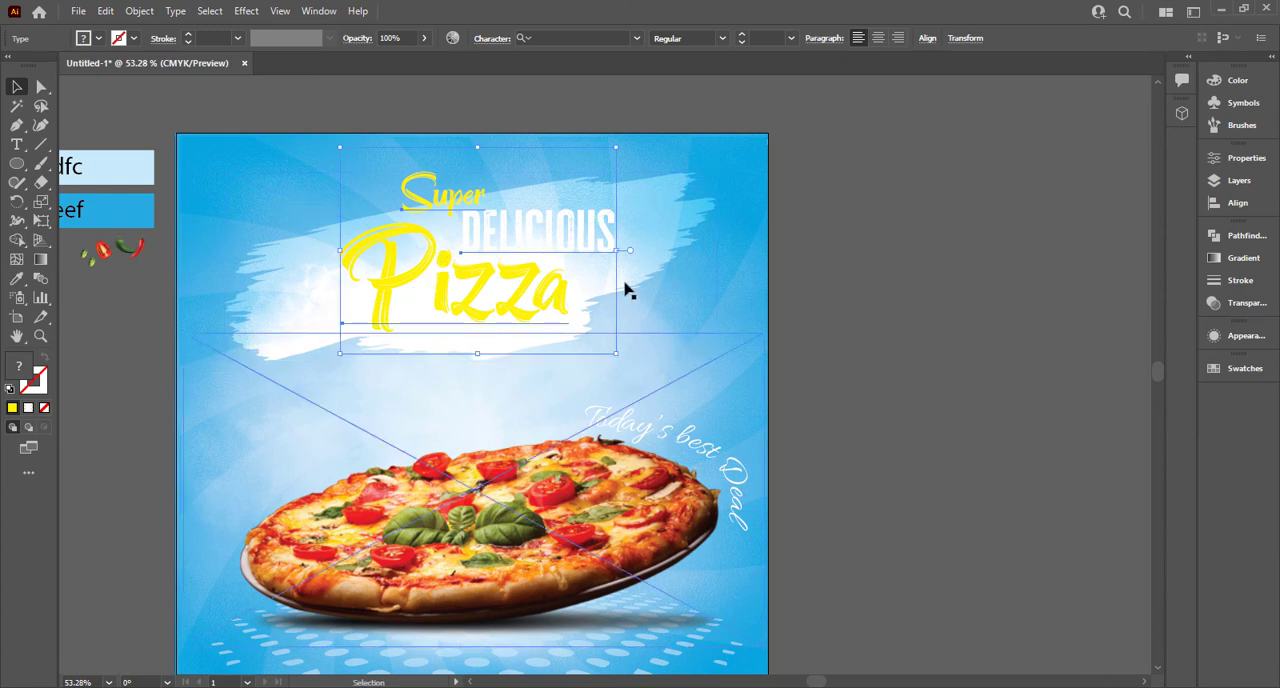
Step: Try moving the brush stroke image off the artboard and removing it, then undo the change
{"action": "mouse_move", "coordinate": [691, 200]}
{"action": "left_mouse_down"}
{"action": "mouse_move", "coordinate": [1100, 275]}
{"action": "mouse_move", "coordinate": [996, 285]}
{"action": "mouse_move", "coordinate": [1006, 276]}
{"action": "left_mouse_up"}
{"action": "key", "text": "Delete"}
{"action": "key", "text": "ctrl+z"}
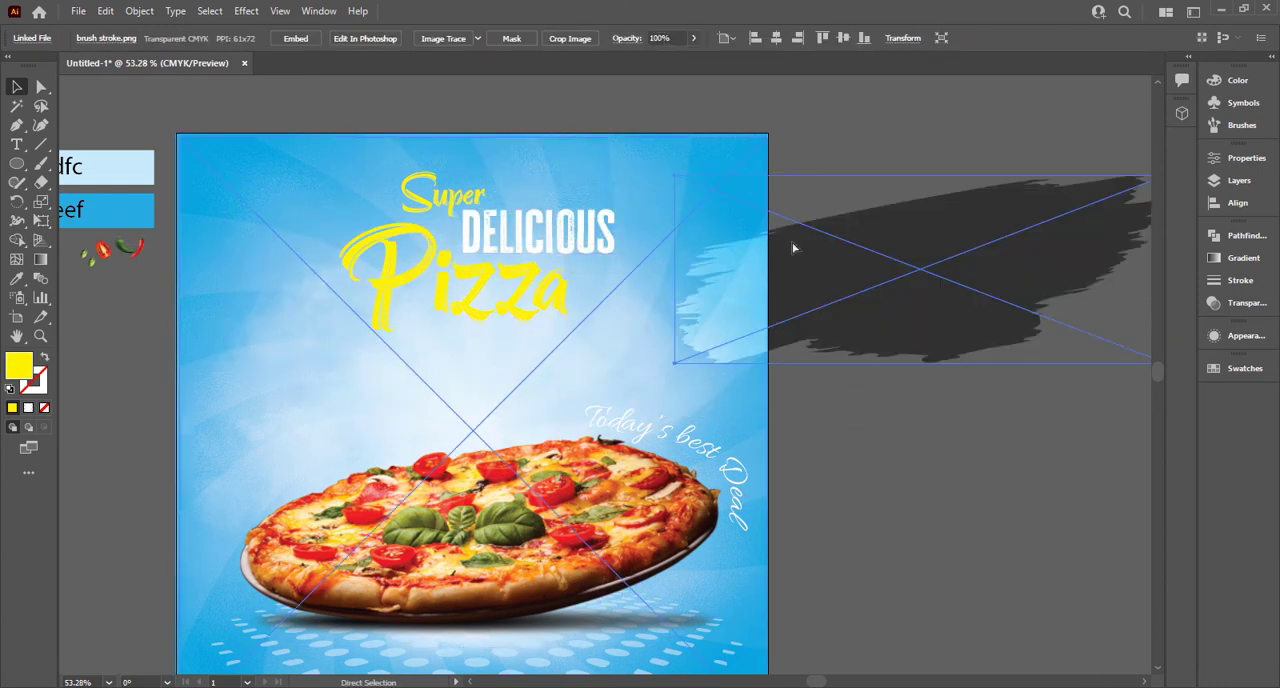
{"action": "key", "text": "ctrl+z"}
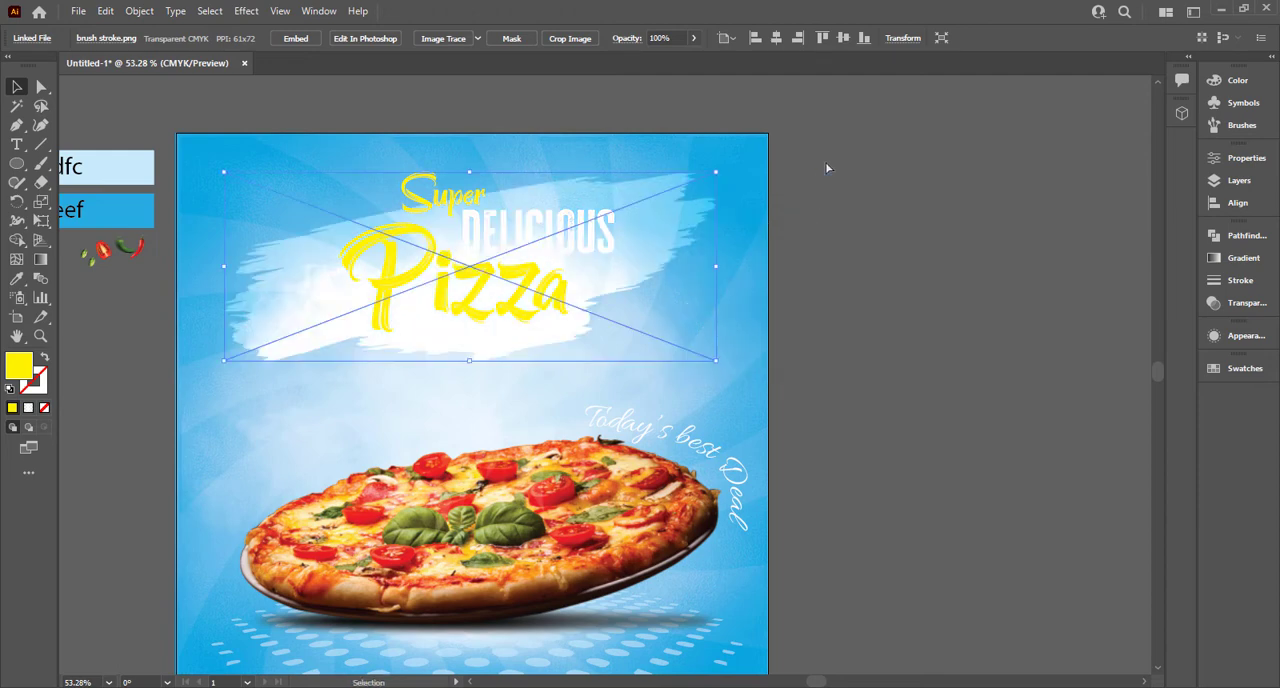
Step: Try the design without the brush stroke by deleting it, and lock the blue background
{"action": "key", "text": "Delete"}
{"action": "left_click", "coordinate": [540, 243]}
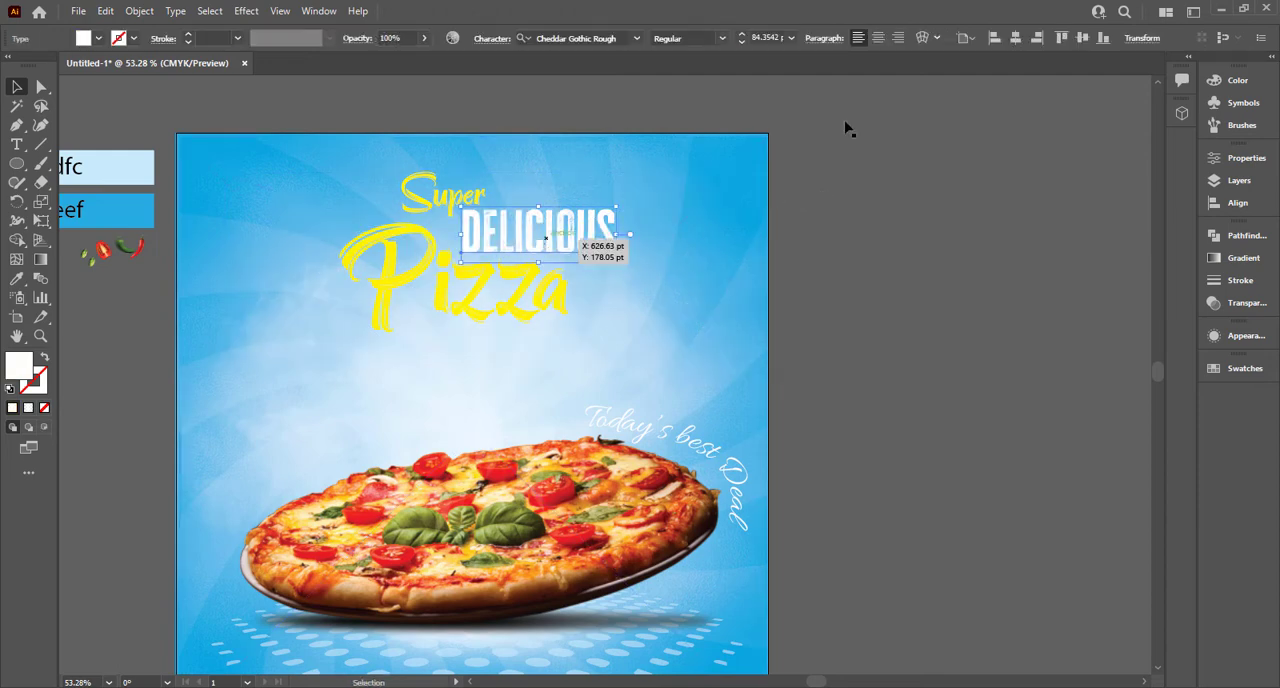
{"action": "left_click", "coordinate": [848, 128]}
{"action": "left_click", "coordinate": [730, 257]}
{"action": "key", "text": "ctrl+2"}
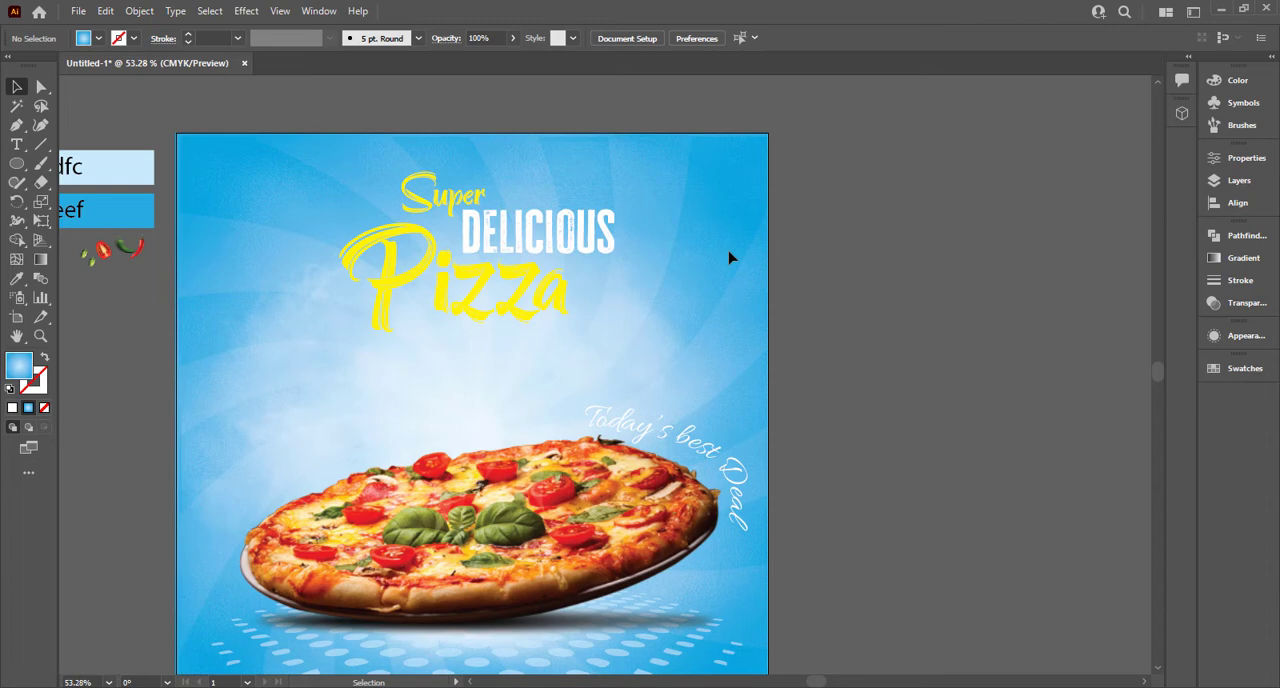
Step: Try enlarging the three-word headline on the artboard and deselect it
{"action": "left_click", "coordinate": [456, 313]}
{"action": "left_click_drag", "start_coordinate": [618, 351], "coordinate": [643, 372]}
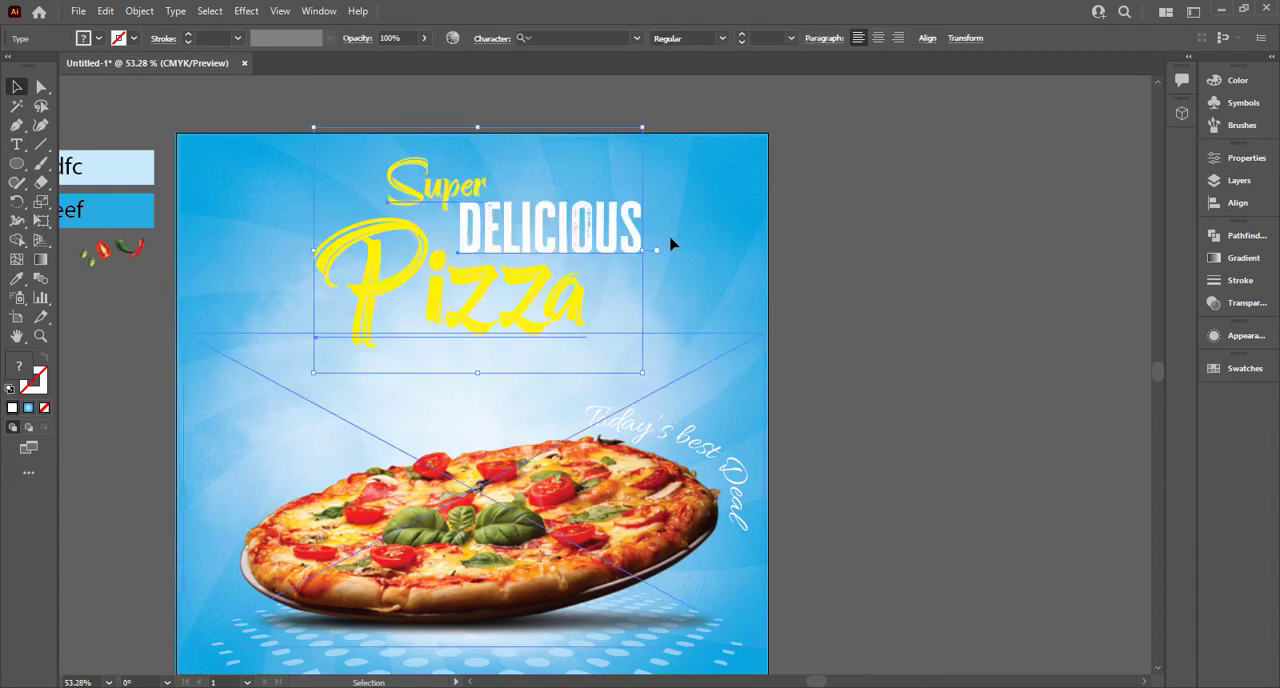
{"action": "left_click_drag", "start_coordinate": [650, 121], "coordinate": [610, 120]}
{"action": "left_click", "coordinate": [817, 203]}
Step: Undo the headline enlargement and the earlier edits back to before the brush stroke was deleted
{"action": "key", "text": "ctrl+z"}
{"action": "key", "text": "ctrl+z"}
{"action": "key", "text": "ctrl+z"}
{"action": "key", "text": "ctrl+z"}
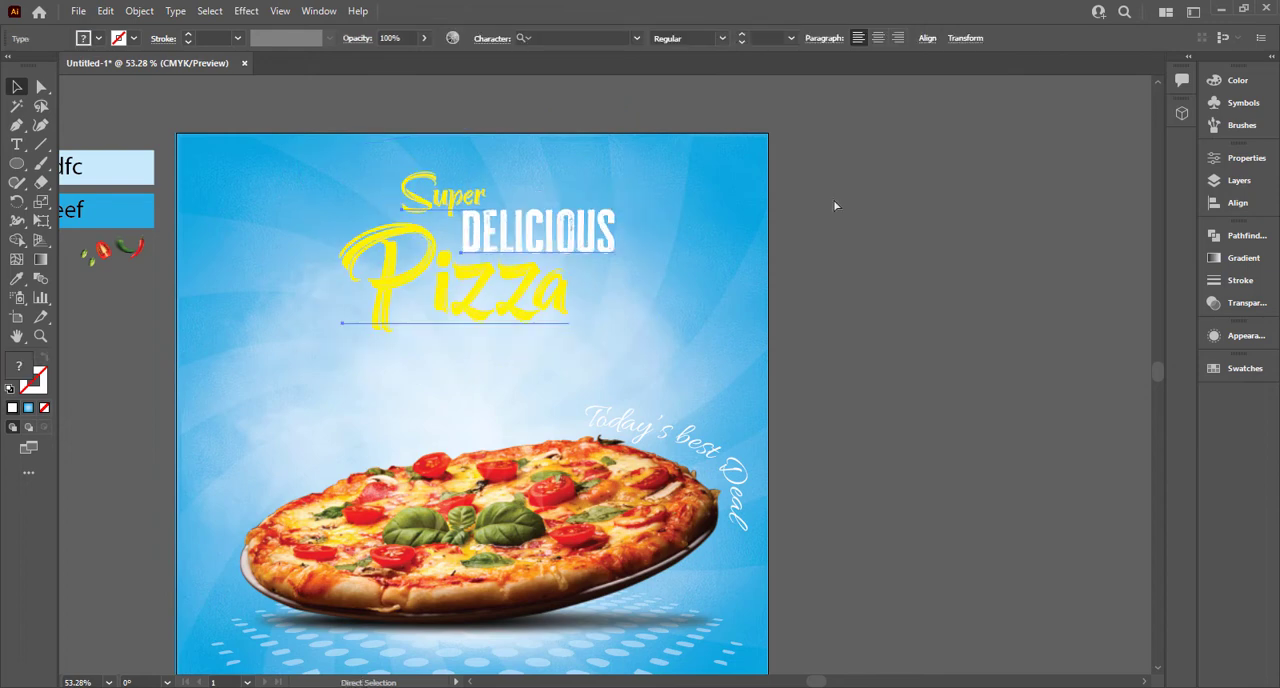
{"action": "left_click", "coordinate": [884, 203]}
Step: Rotate the brush stroke image 180° and narrow it so it sits closer around the headline
{"action": "left_click", "coordinate": [765, 247]}
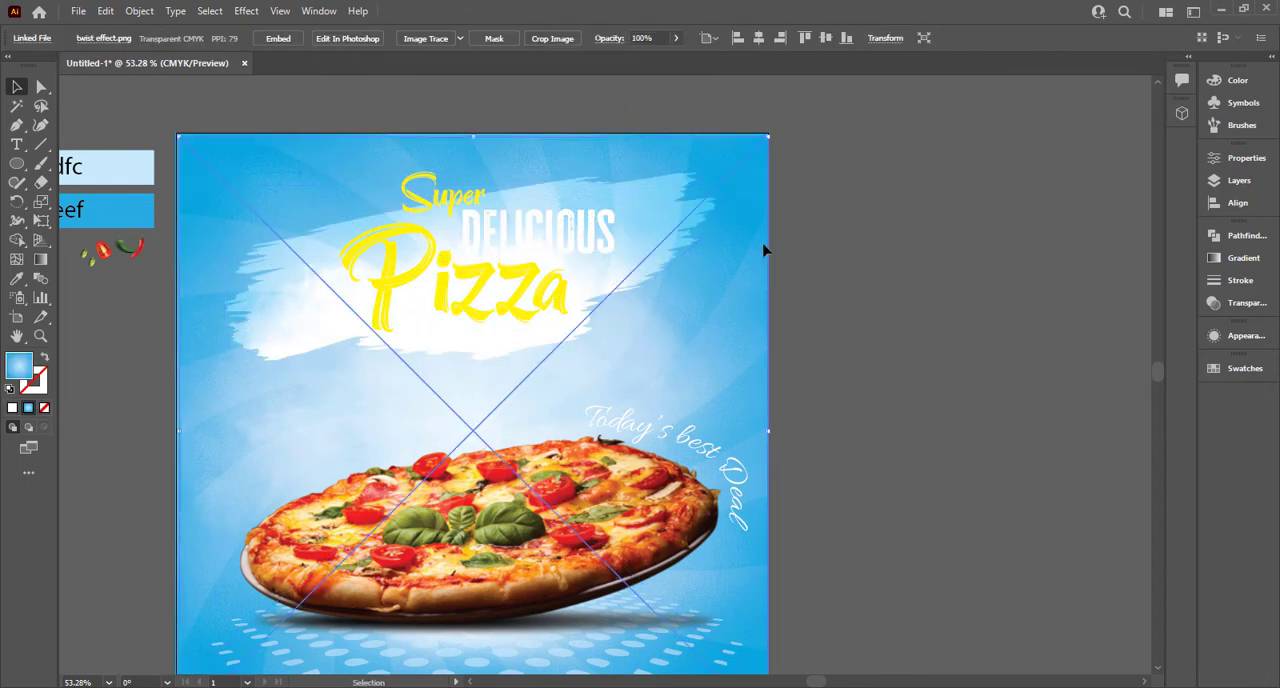
{"action": "left_click", "coordinate": [837, 266]}
{"action": "key", "text": "ctrl+a"}
{"action": "key", "text": "ctrl+shift+a"}
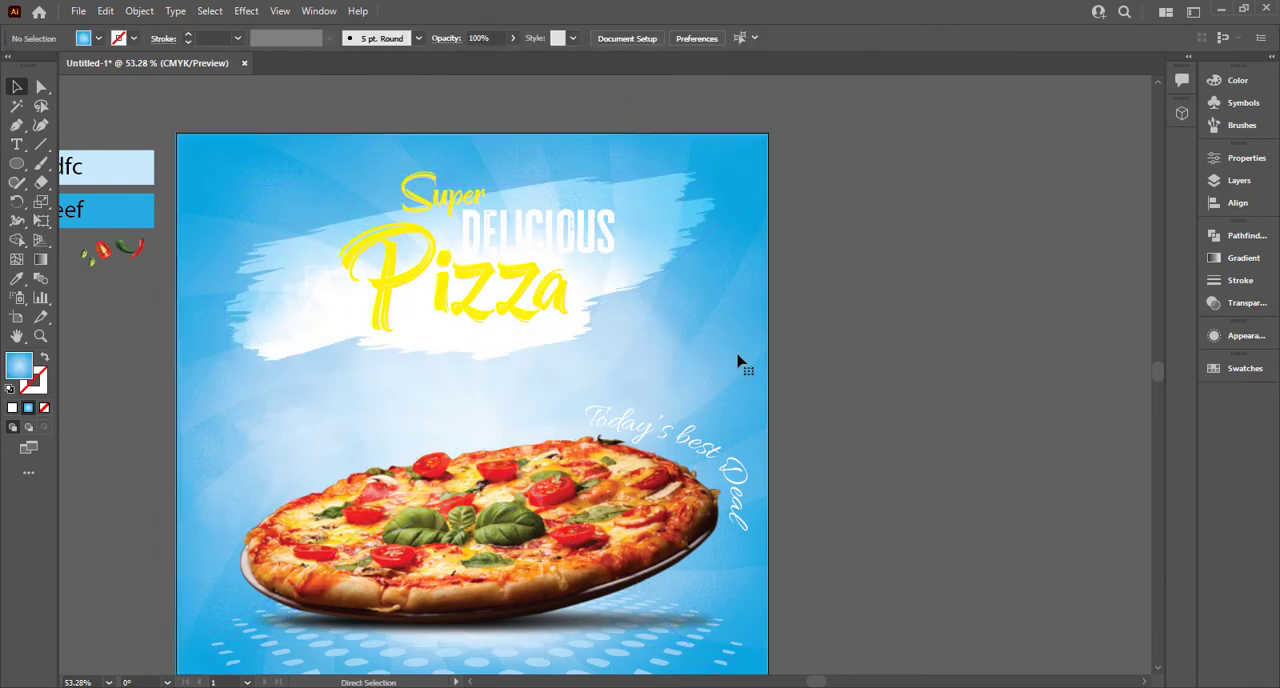
{"action": "left_click", "coordinate": [677, 217]}
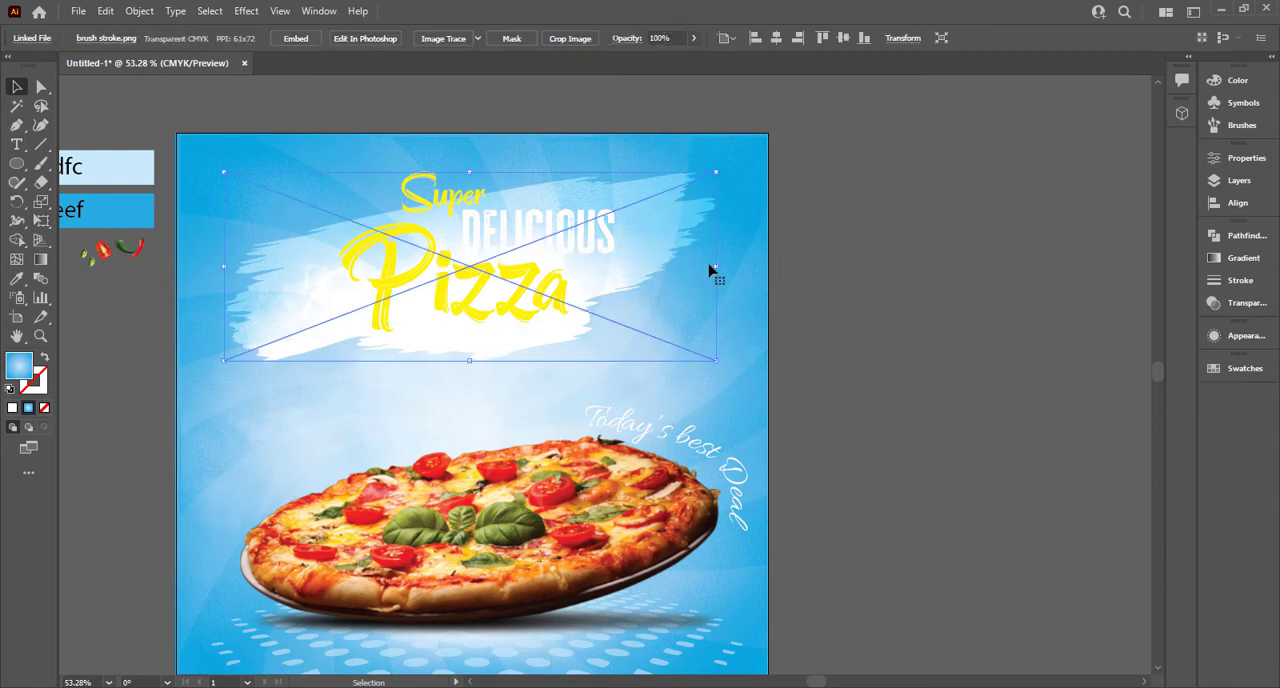
{"action": "mouse_move", "coordinate": [726, 166]}
{"action": "left_mouse_down"}
{"action": "mouse_move", "coordinate": [543, 343]}
{"action": "mouse_move", "coordinate": [387, 278]}
{"action": "left_mouse_up"}
{"action": "left_click_drag", "start_coordinate": [721, 264], "coordinate": [649, 259]}
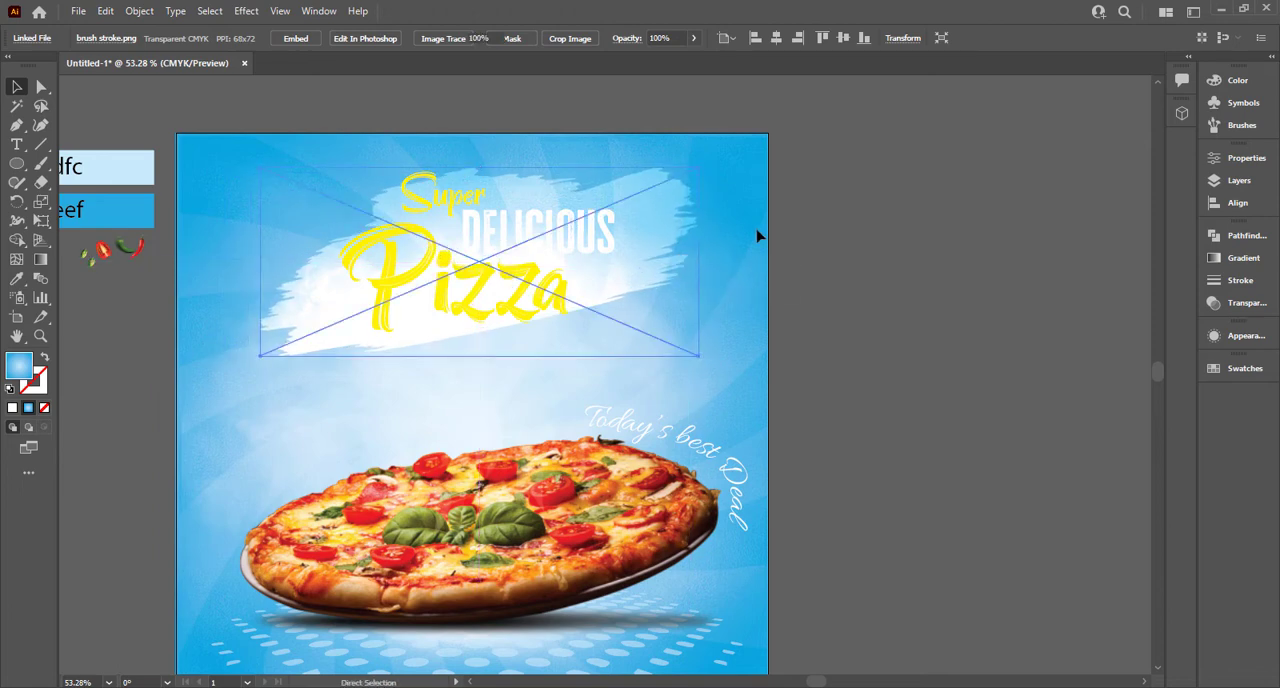
{"action": "key", "text": "ctrl+shift+a"}
Step: Apply a Drop Shadow effect to the three-word headline with Multiply mode and 45% opacity
{"action": "left_click_drag", "start_coordinate": [419, 215], "coordinate": [527, 356]}
{"action": "key", "text": "ctrl+z"}
{"action": "left_click_drag", "start_coordinate": [330, 155], "coordinate": [475, 272]}
{"action": "left_click", "coordinate": [251, 12]}
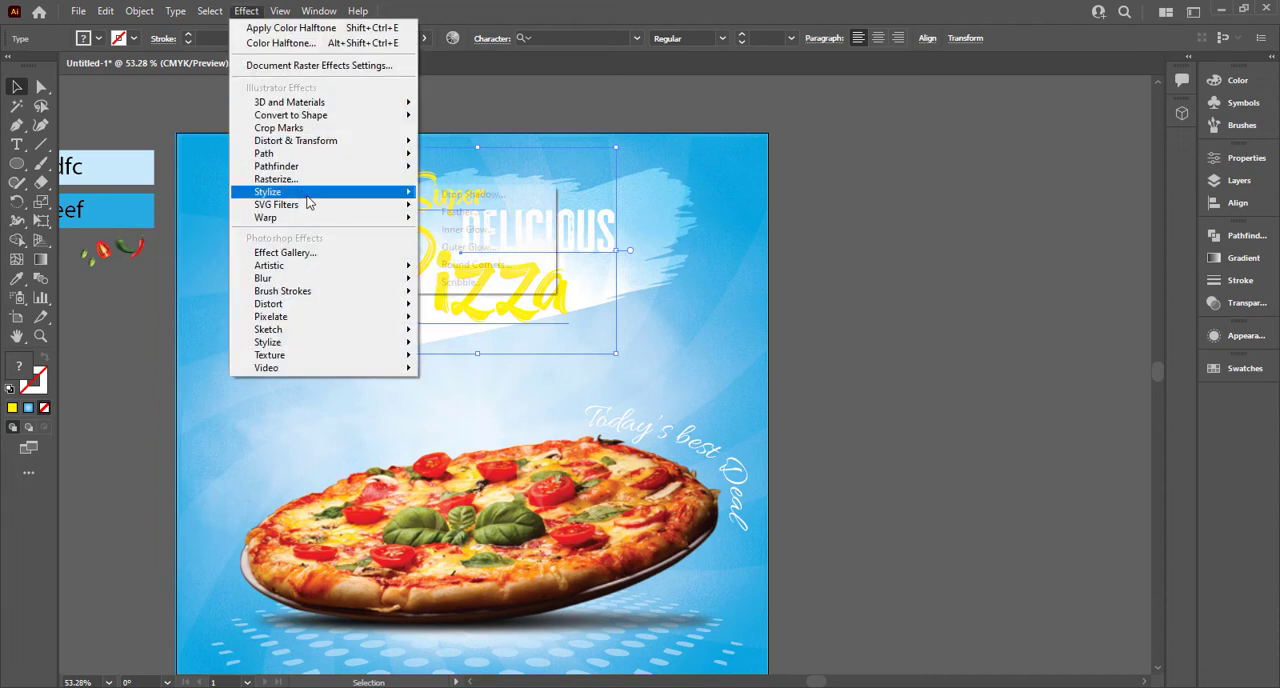
{"action": "mouse_move", "coordinate": [307, 196]}
{"action": "left_click", "coordinate": [432, 197]}
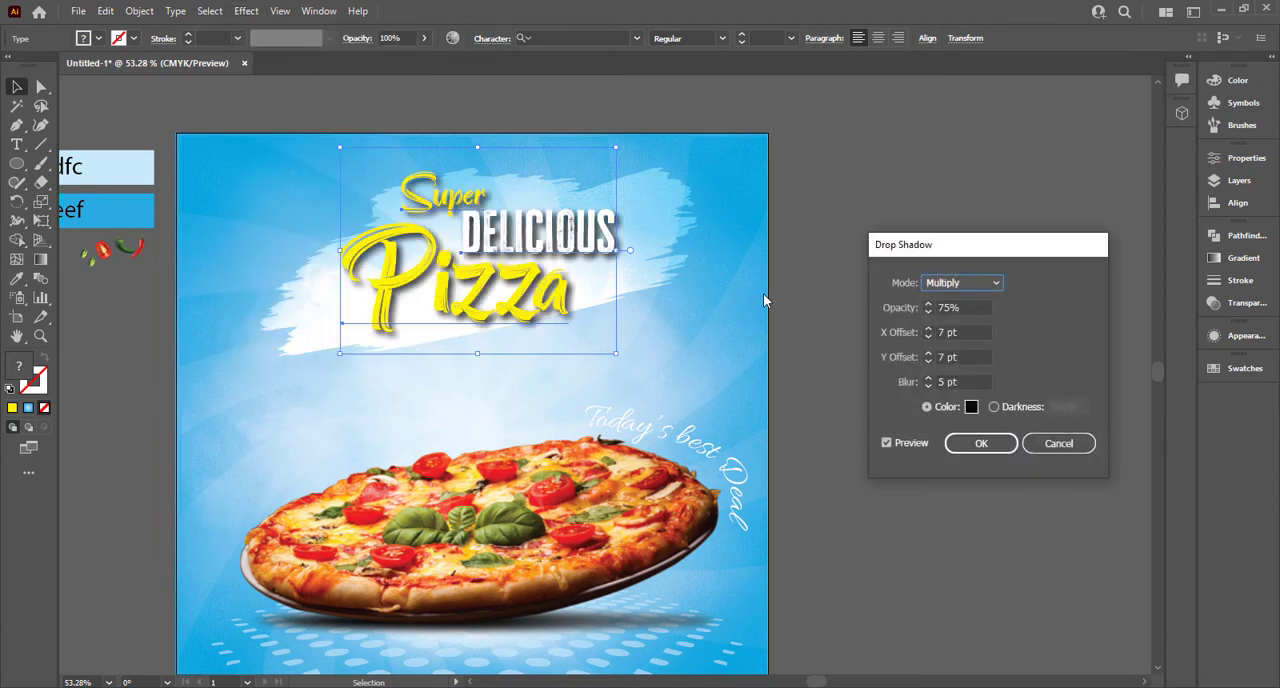
{"action": "left_click", "coordinate": [966, 308]}
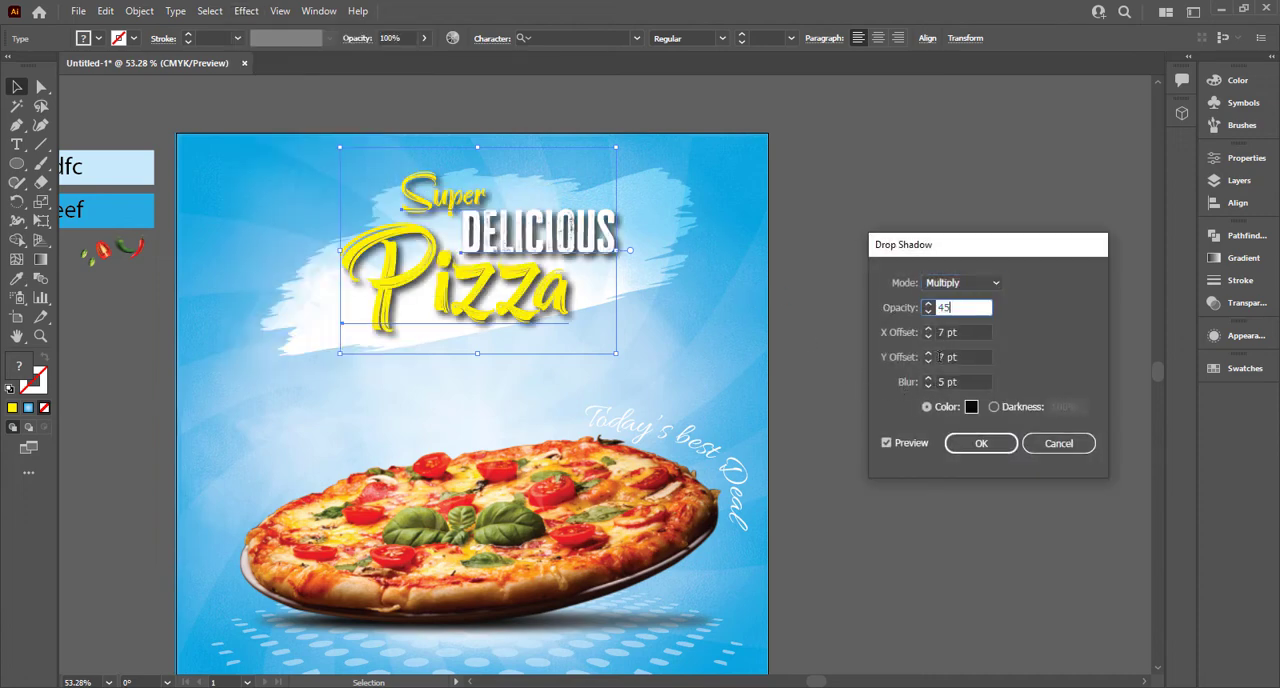
Step: Set the headline shadow's X and Y offsets to 9 pt and its blur to 3 pt, and apply it
{"action": "left_click", "coordinate": [928, 362]}
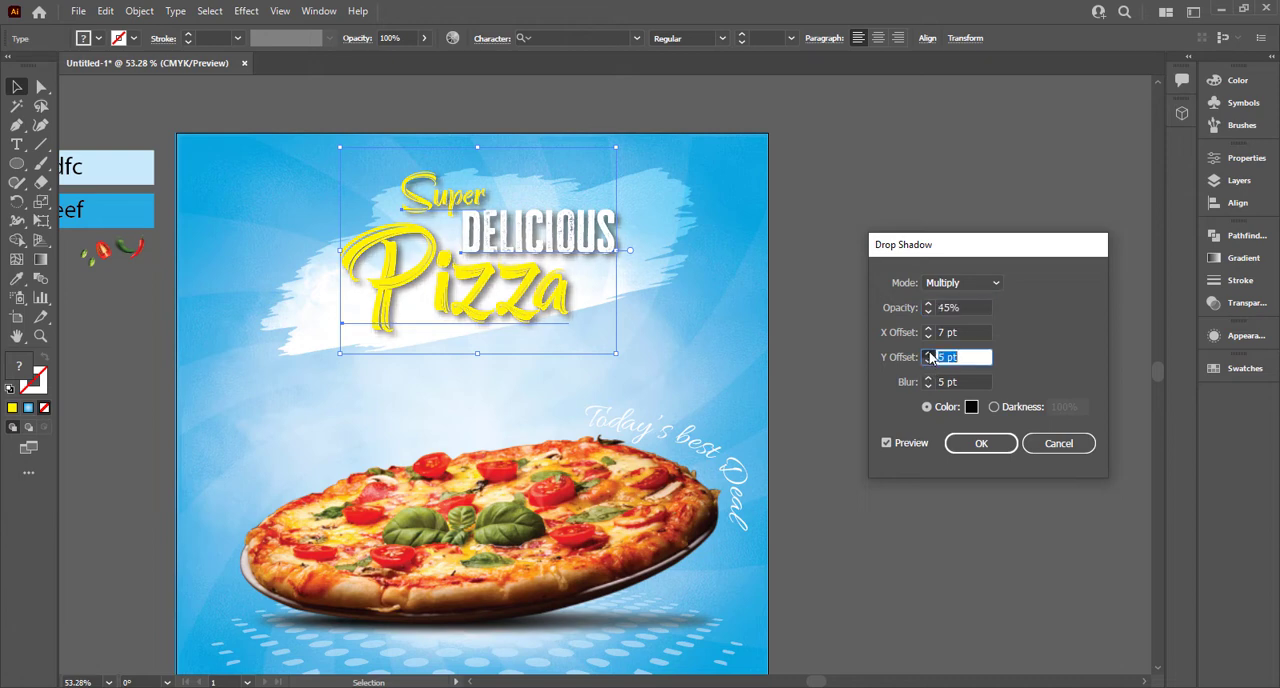
{"action": "double_click", "coordinate": [929, 354]}
{"action": "double_click", "coordinate": [929, 386]}
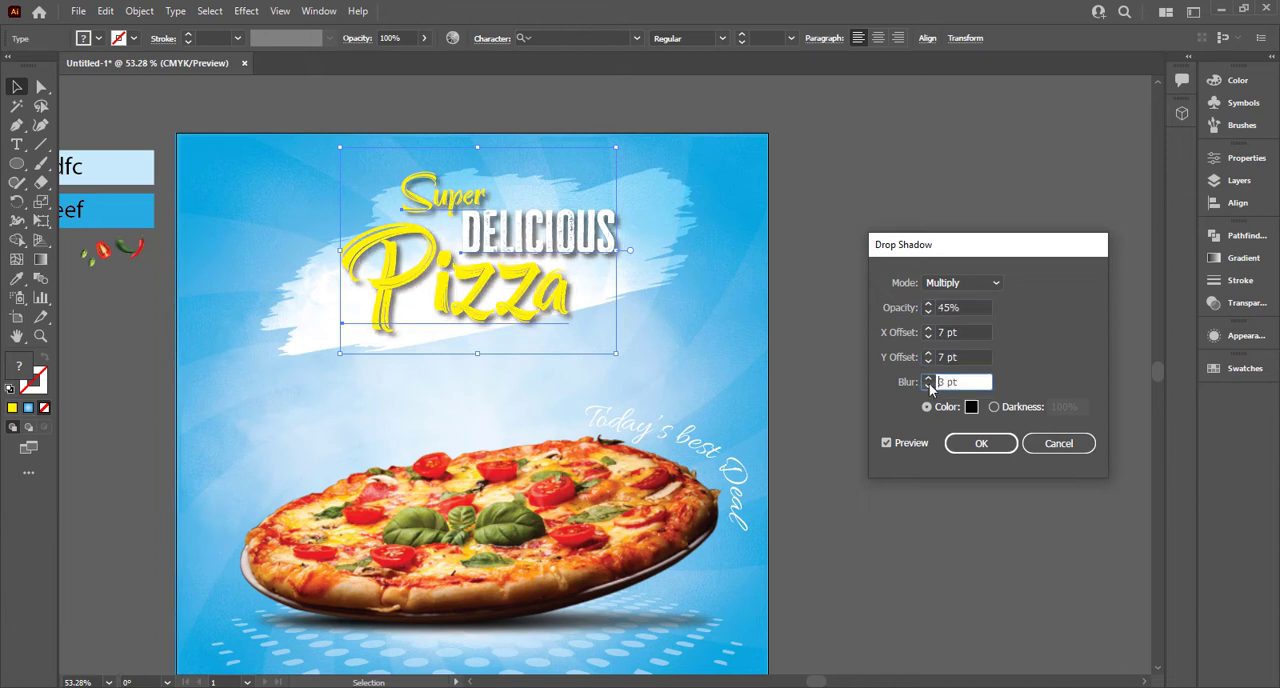
{"action": "left_click", "coordinate": [929, 328]}
{"action": "double_click", "coordinate": [929, 329]}
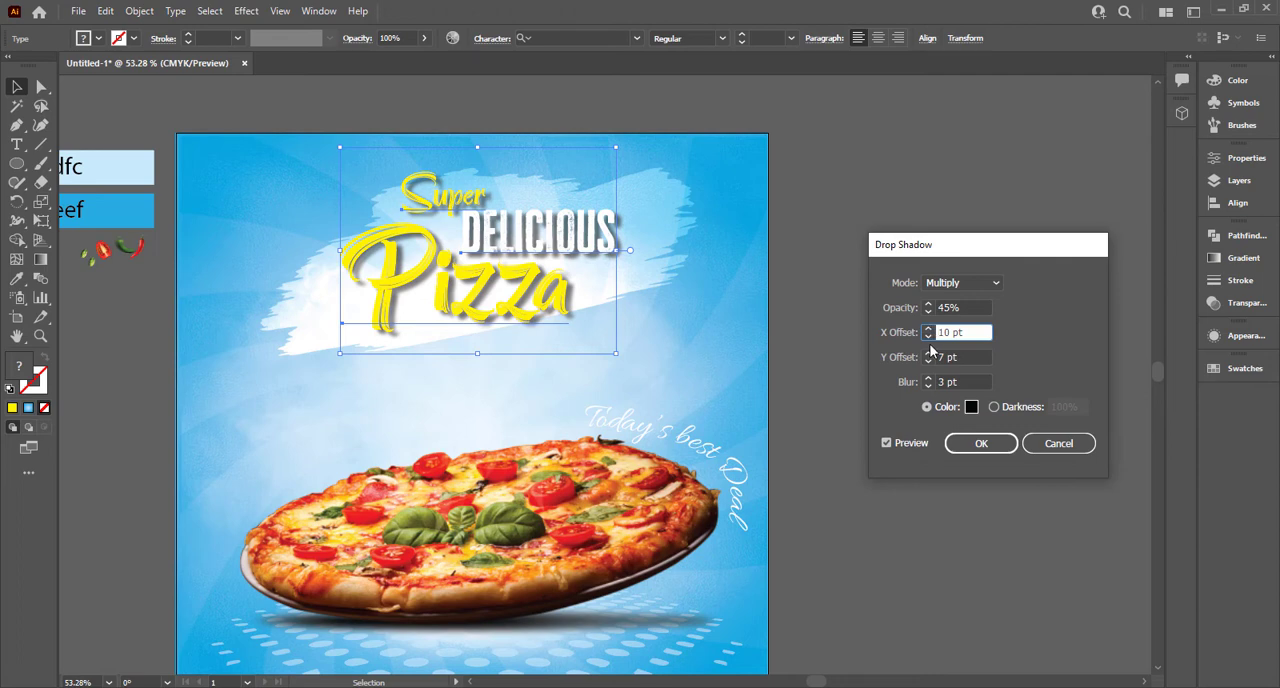
{"action": "left_click", "coordinate": [928, 337]}
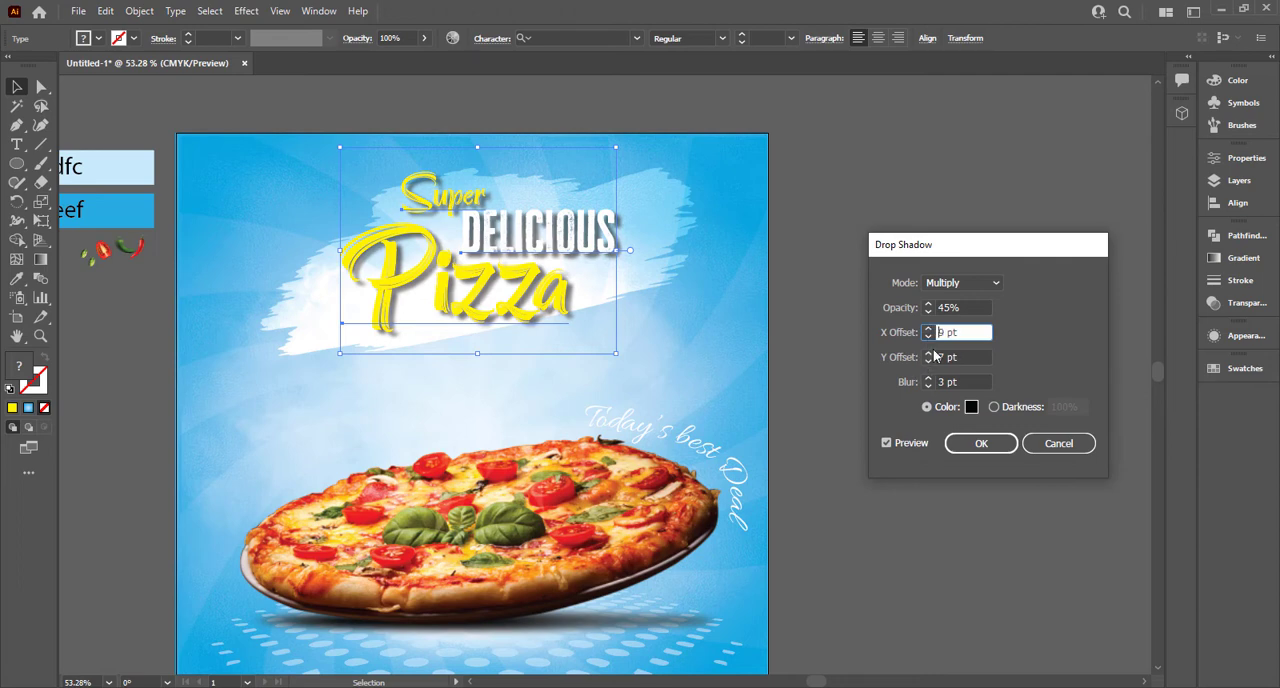
{"action": "double_click", "coordinate": [929, 354]}
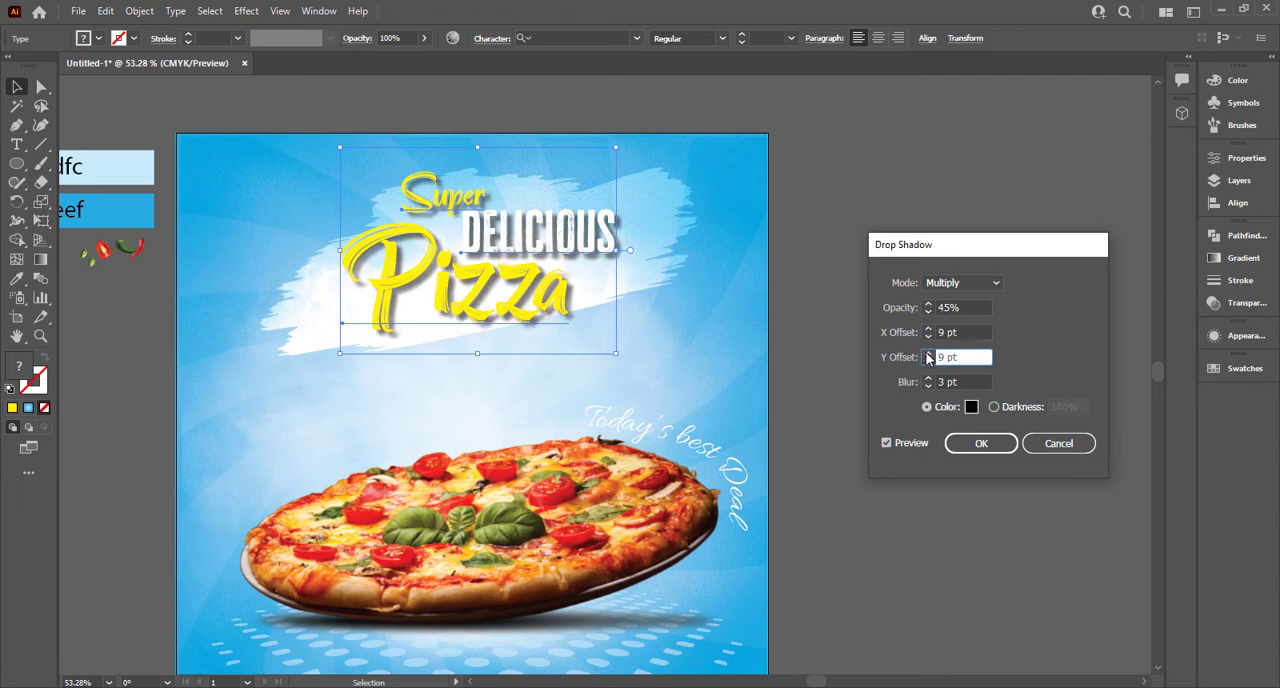
{"action": "left_click", "coordinate": [985, 442]}
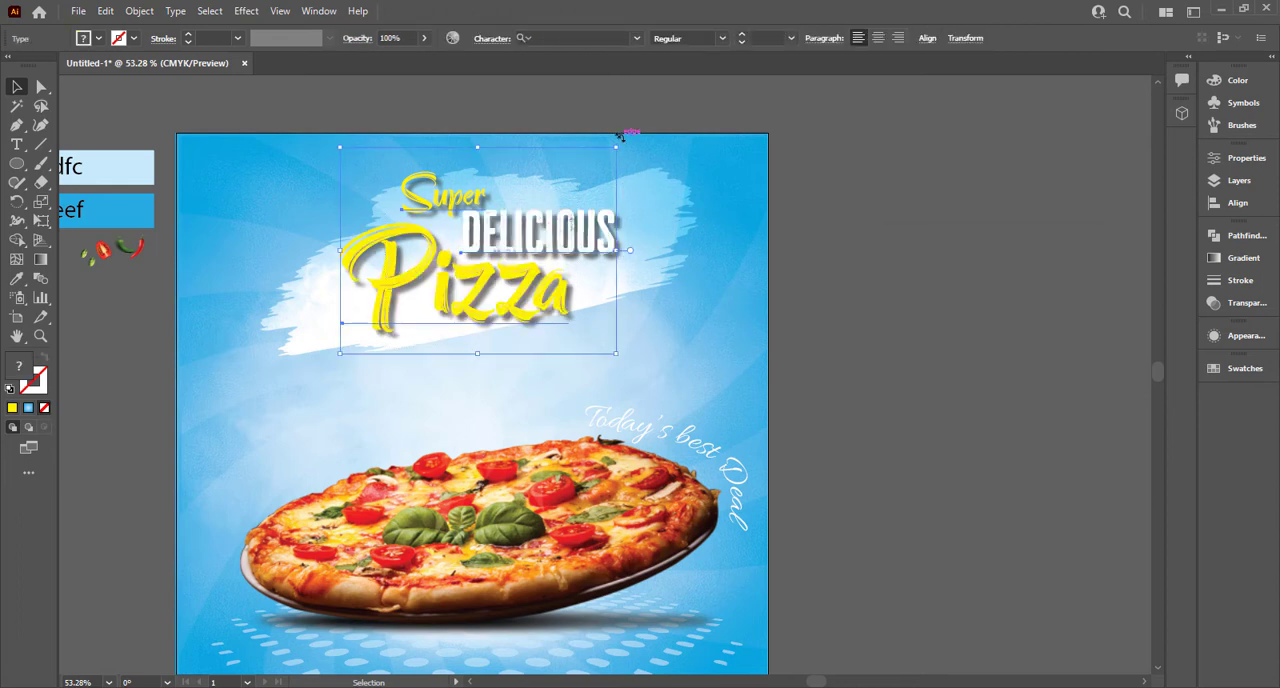
Step: Rotate the headline slightly counter-clockwise to follow the slant of the brush stroke, and deselect it
{"action": "left_click_drag", "start_coordinate": [623, 140], "coordinate": [608, 126]}
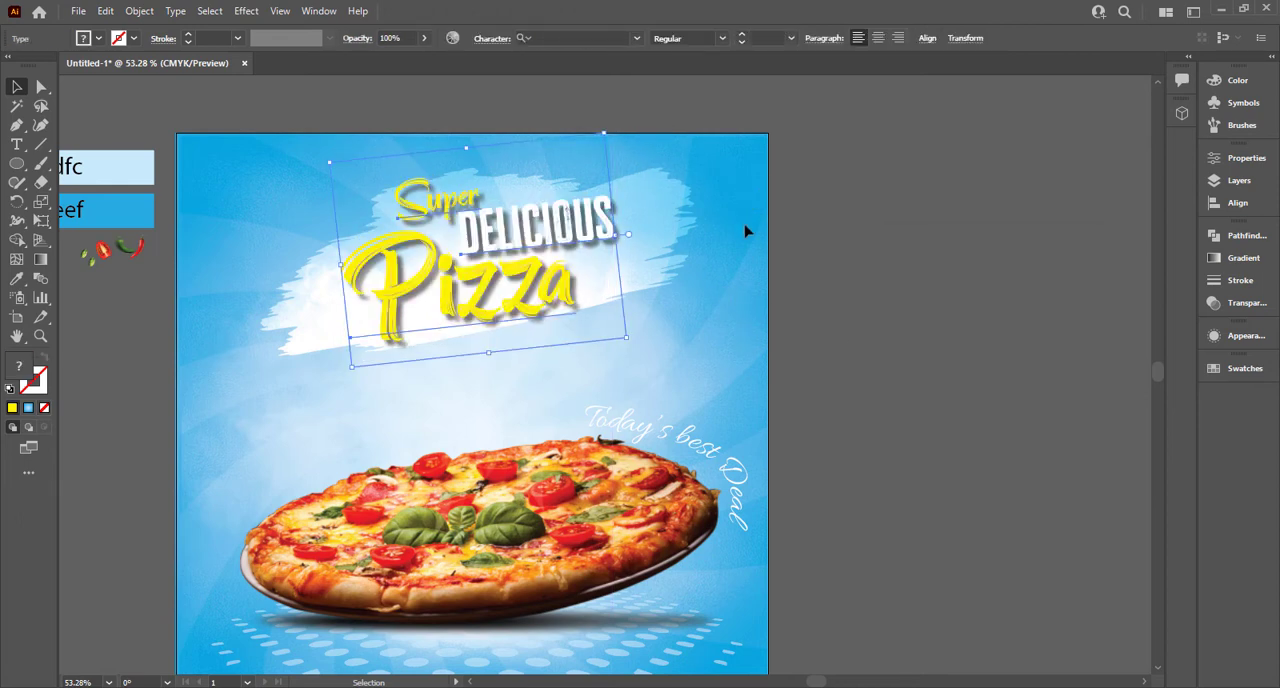
{"action": "left_click", "coordinate": [833, 289]}
{"action": "left_click_drag", "start_coordinate": [833, 289], "coordinate": [774, 254]}
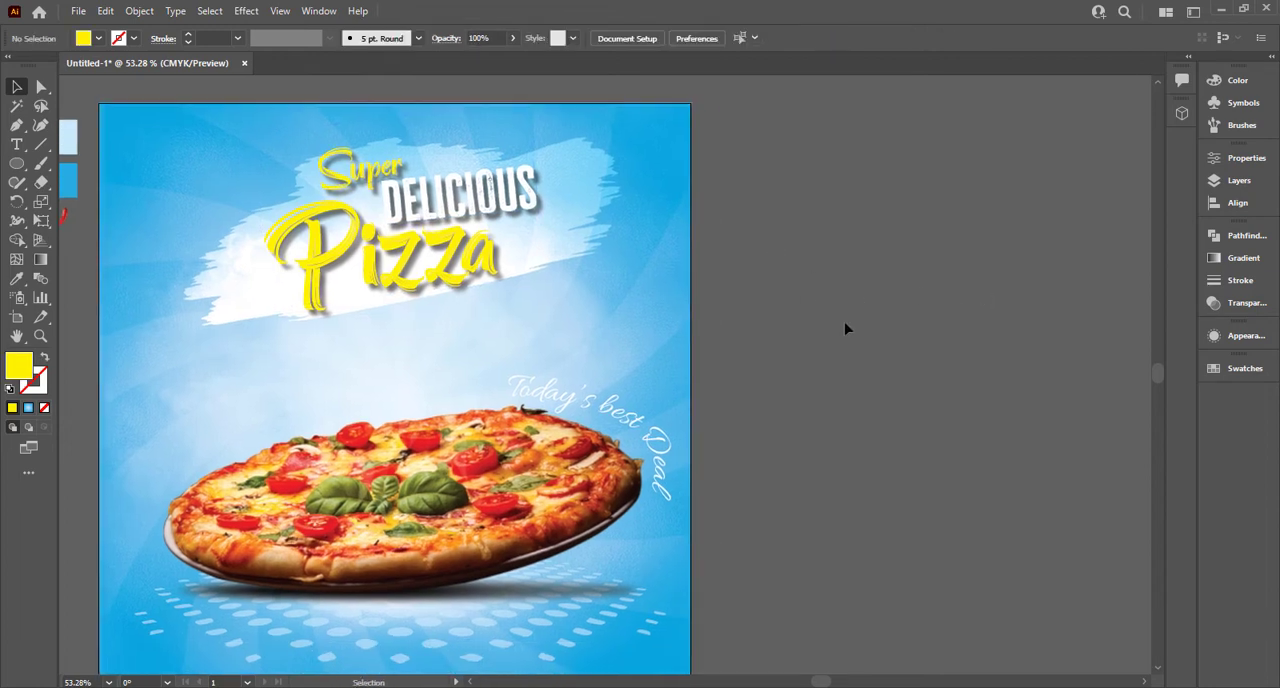
Step: Recolour the words "Super" and "Pizza" to the warmer yellow ffd400
{"action": "left_click", "coordinate": [459, 270]}
{"action": "left_click", "coordinate": [256, 122]}
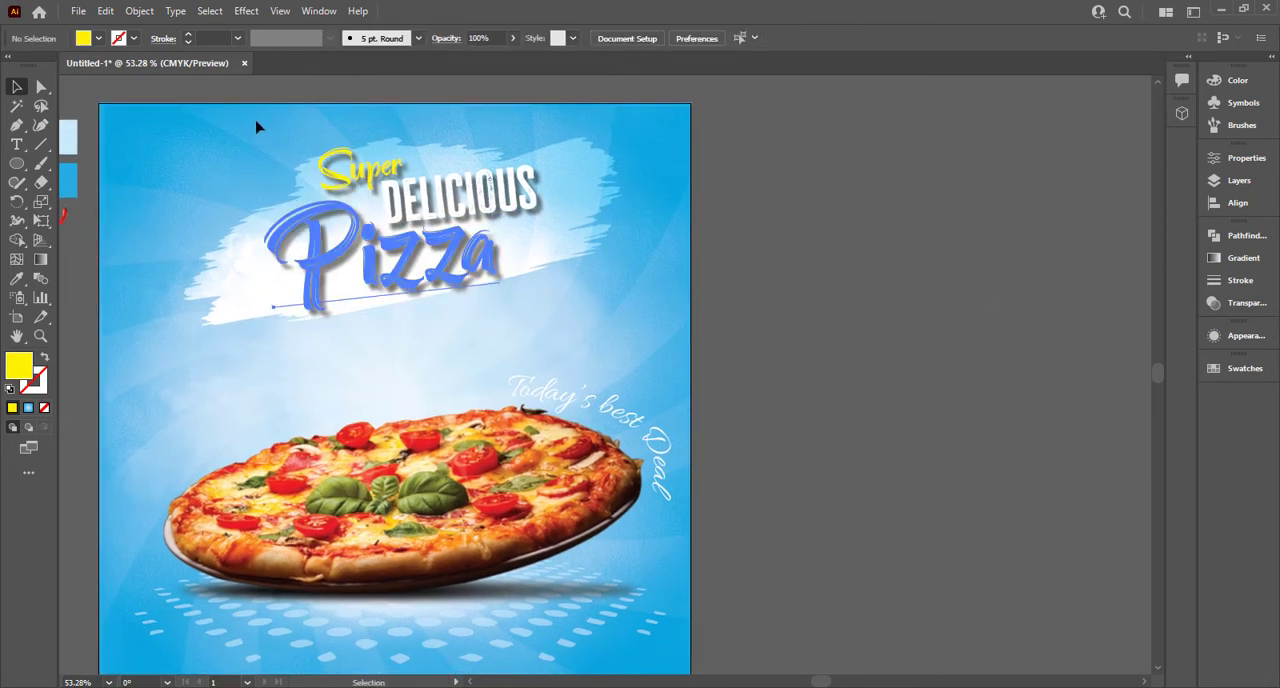
{"action": "left_click_drag", "start_coordinate": [243, 136], "coordinate": [326, 272]}
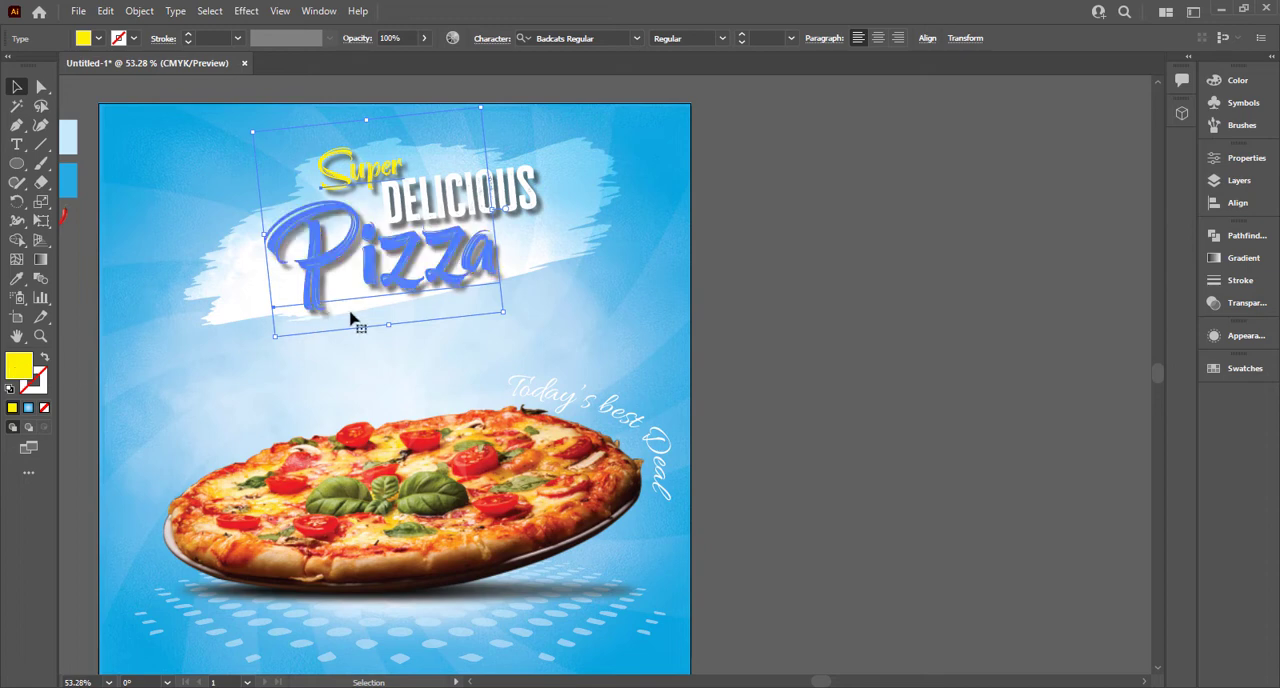
{"action": "double_click", "coordinate": [18, 366]}
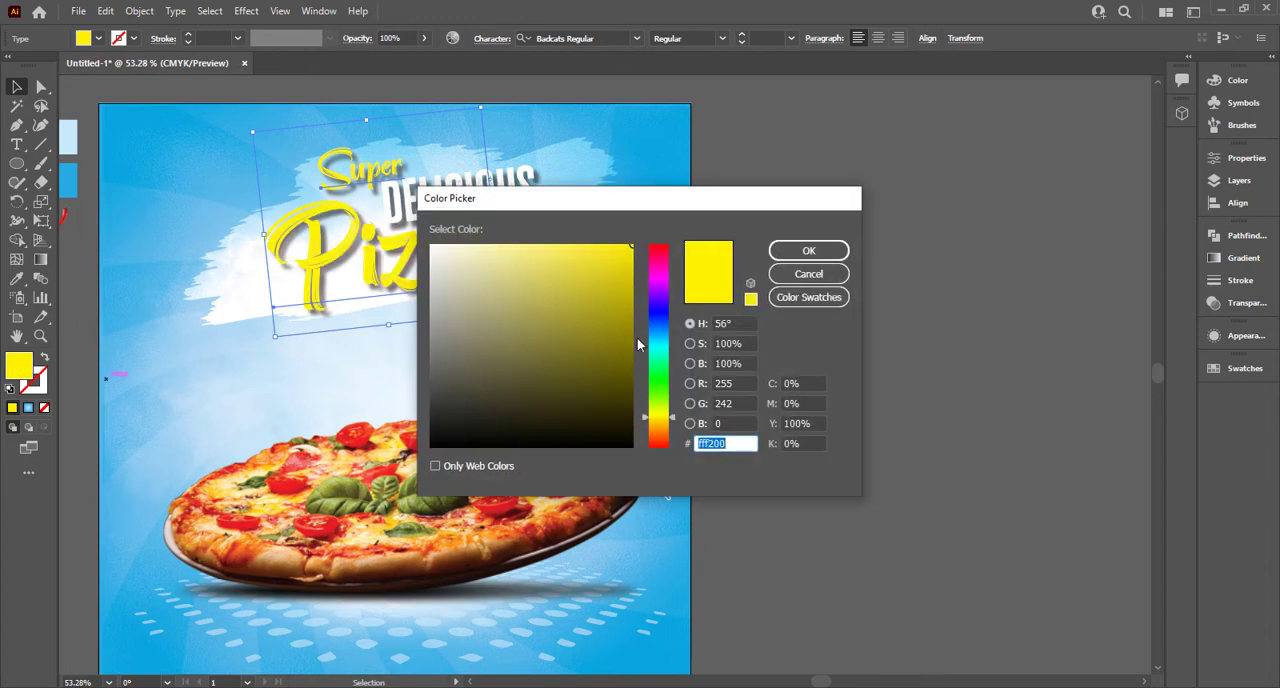
{"action": "left_click_drag", "start_coordinate": [646, 421], "coordinate": [644, 423]}
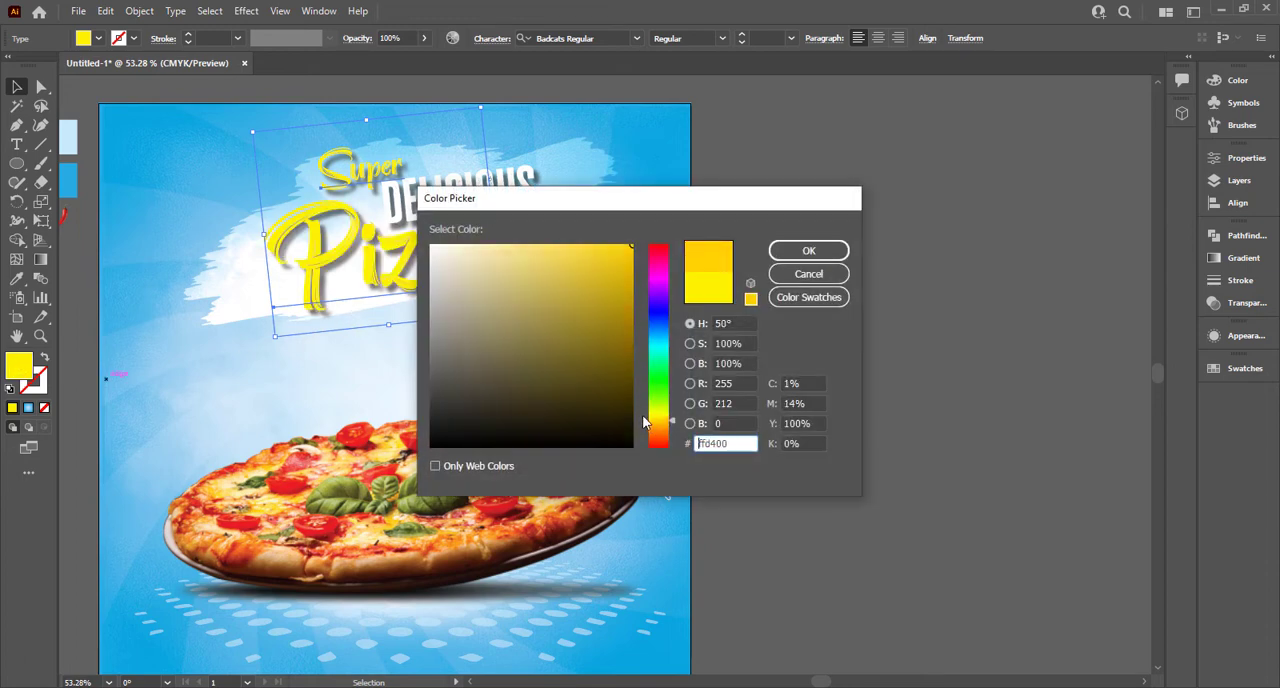
{"action": "left_click", "coordinate": [808, 250]}
{"action": "left_click", "coordinate": [868, 312]}
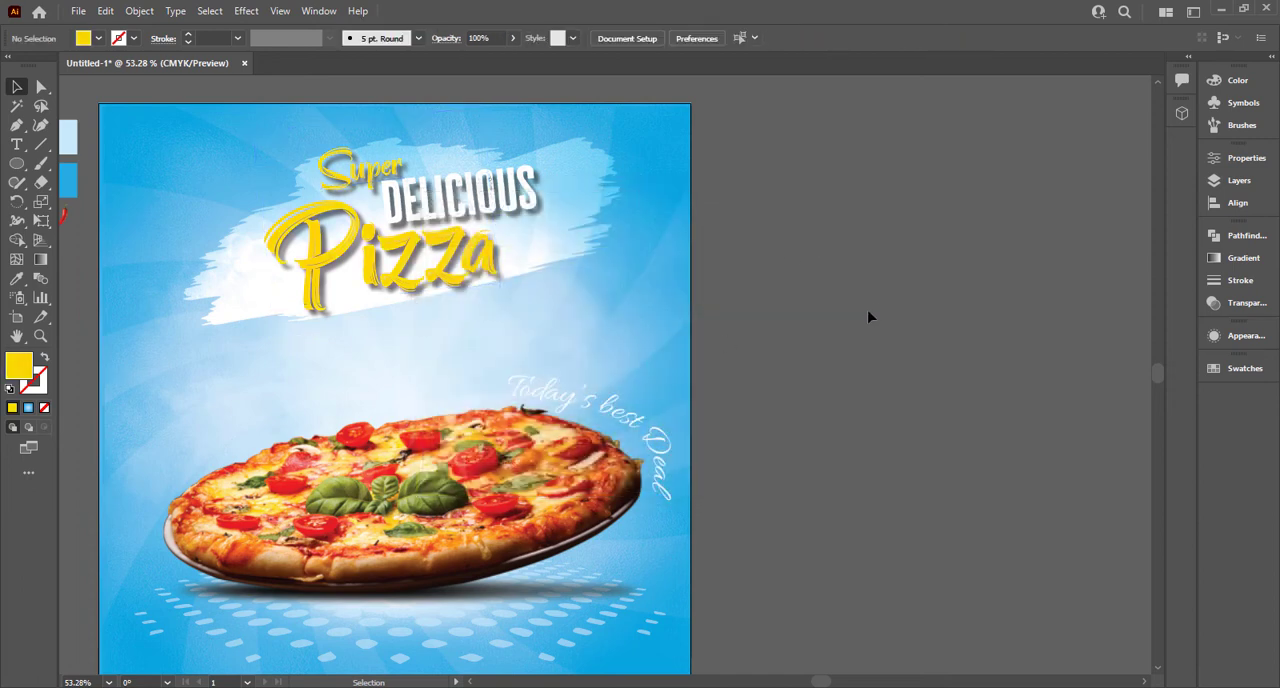
Step: Draw a small rectangle on the pasteboard beside the artboard, below the chilli pieces, and fill it white
{"action": "key", "text": "ctrl+0"}
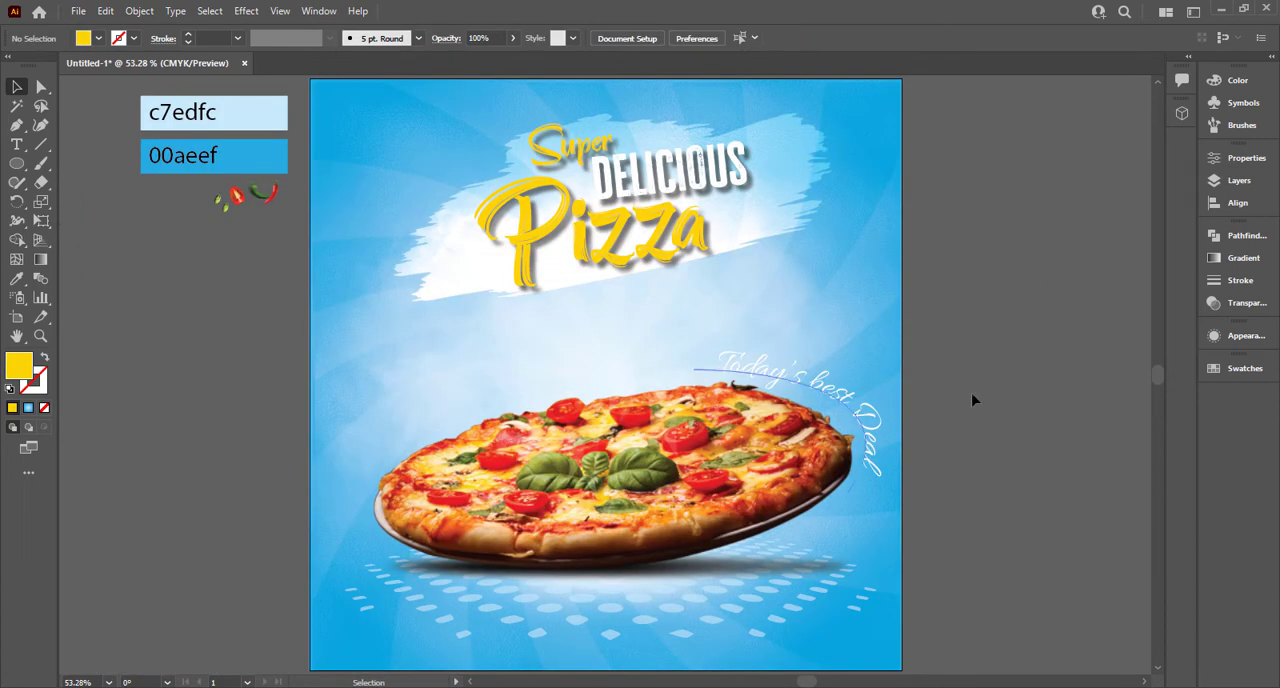
{"action": "right_click", "coordinate": [17, 163]}
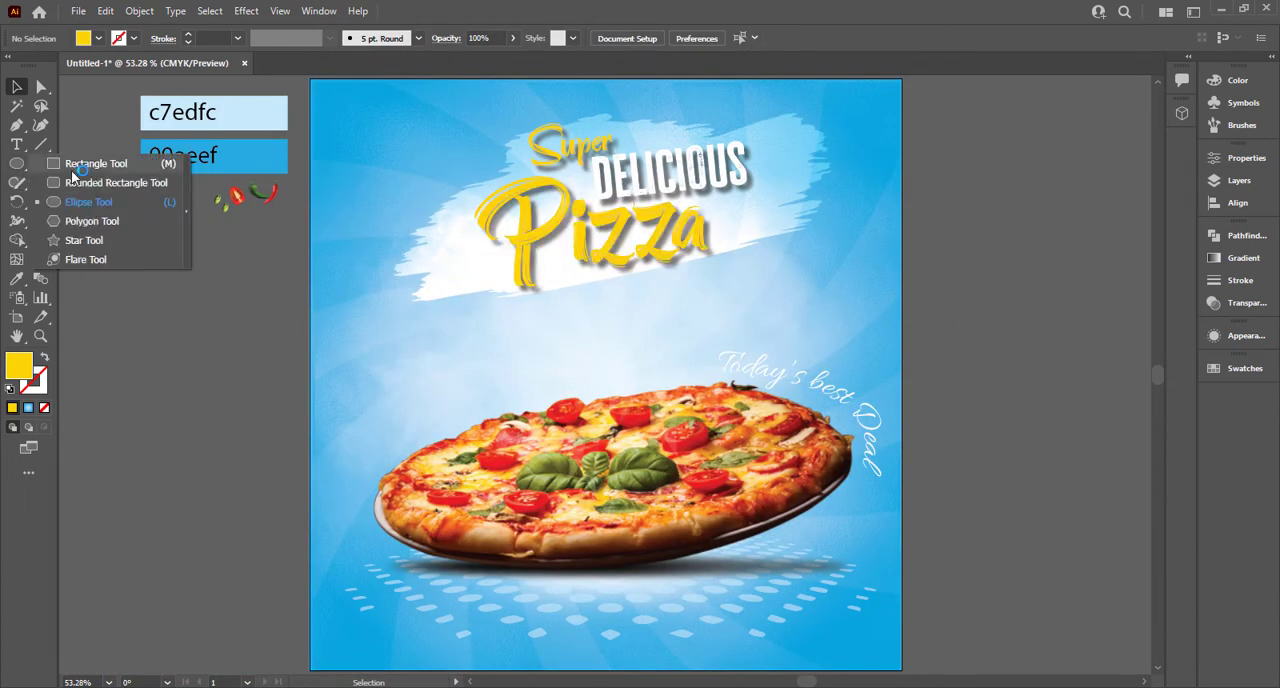
{"action": "left_click", "coordinate": [71, 168]}
{"action": "left_click_drag", "start_coordinate": [200, 360], "coordinate": [245, 377]}
{"action": "left_click", "coordinate": [98, 38]}
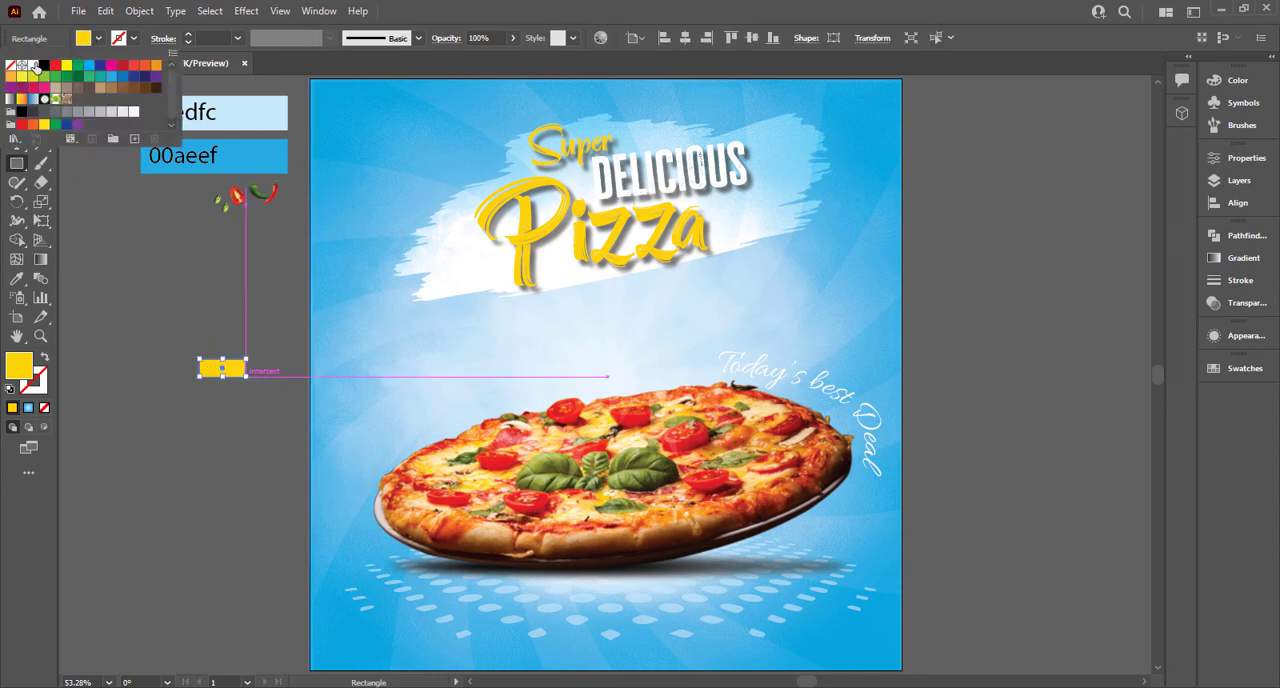
{"action": "left_click", "coordinate": [33, 65]}
Step: Warp the white rectangle with a horizontal Arc, 63% bend and -100% horizontal distortion
{"action": "left_click", "coordinate": [246, 10]}
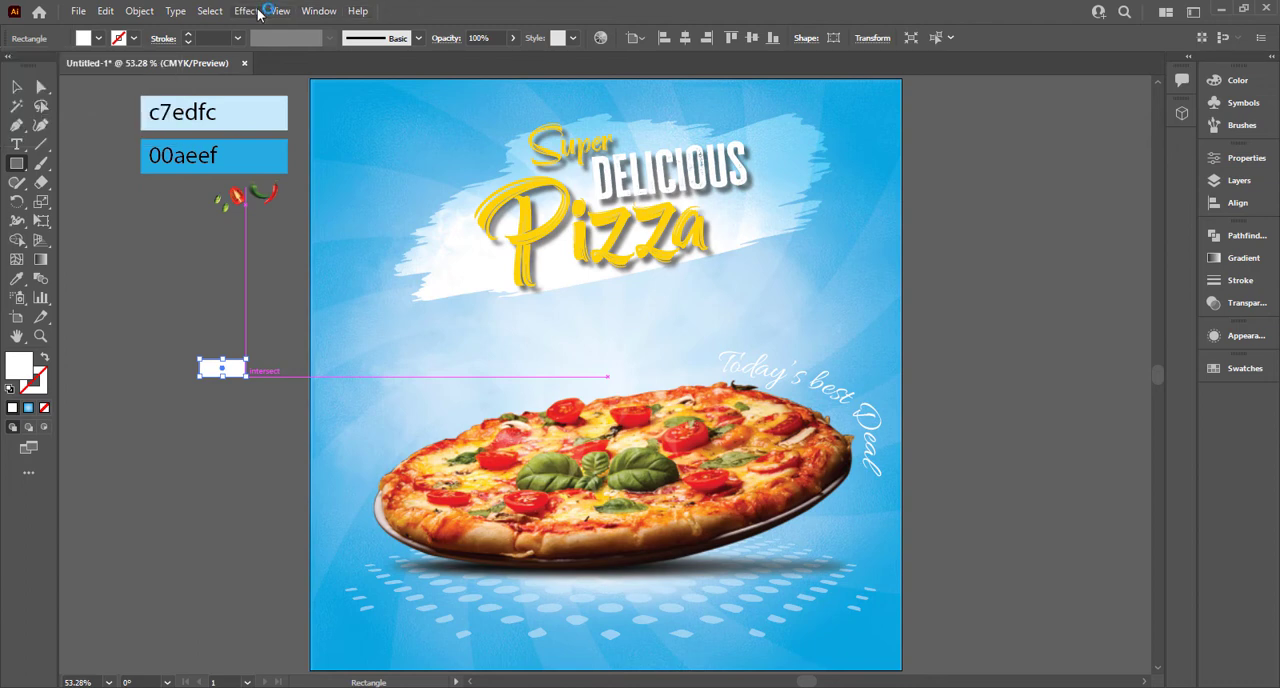
{"action": "left_click", "coordinate": [246, 10]}
{"action": "mouse_move", "coordinate": [330, 217]}
{"action": "left_click", "coordinate": [423, 221]}
{"action": "left_click_drag", "start_coordinate": [853, 314], "coordinate": [825, 313]}
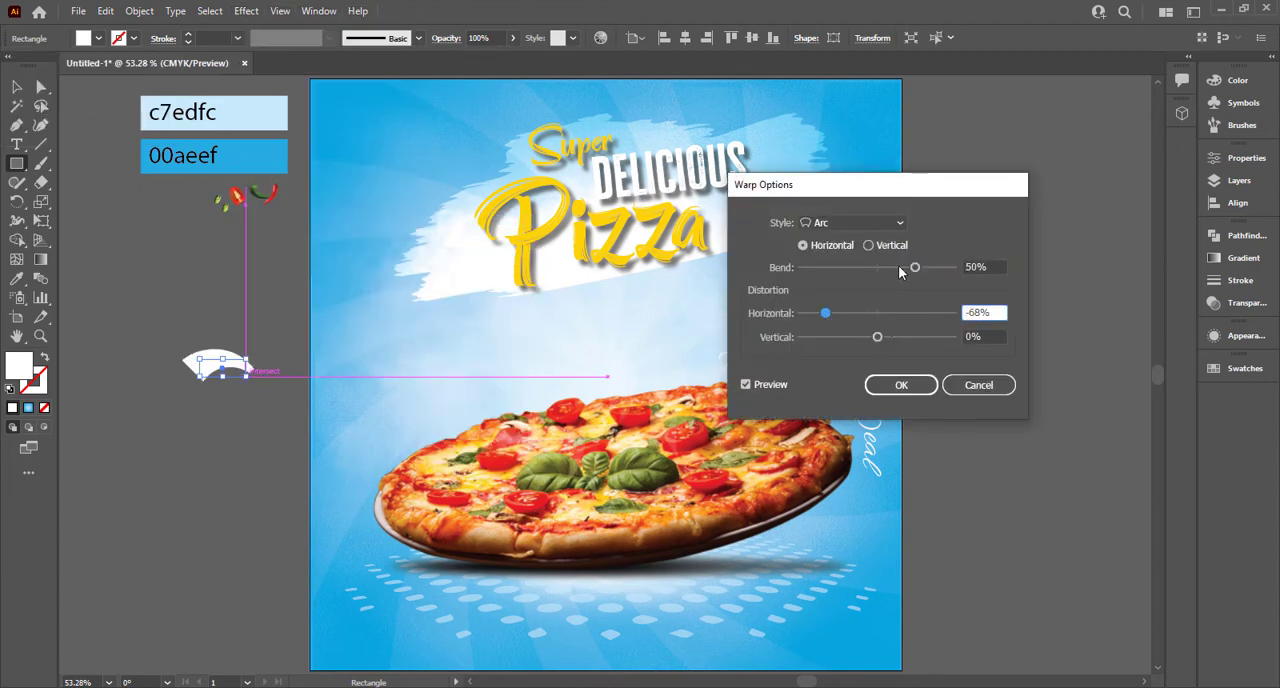
{"action": "mouse_move", "coordinate": [899, 272]}
{"action": "left_mouse_down"}
{"action": "mouse_move", "coordinate": [877, 271]}
{"action": "mouse_move", "coordinate": [907, 270]}
{"action": "left_mouse_up"}
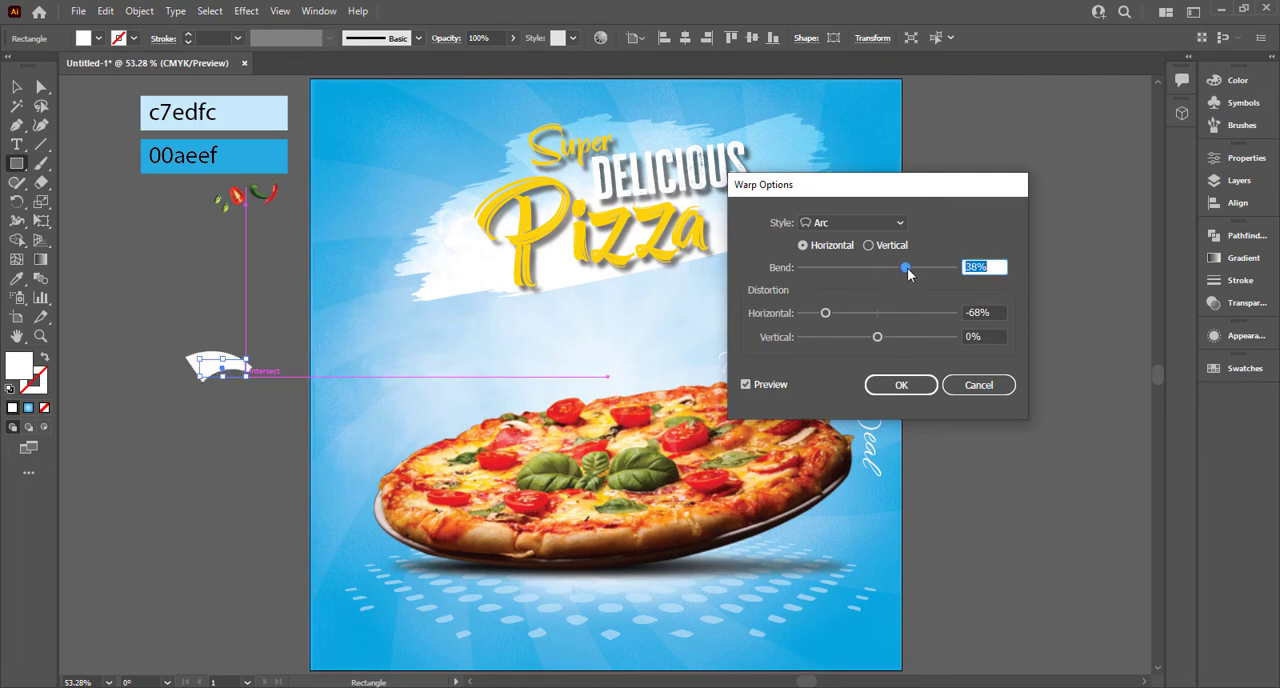
{"action": "left_click_drag", "start_coordinate": [825, 313], "coordinate": [799, 314]}
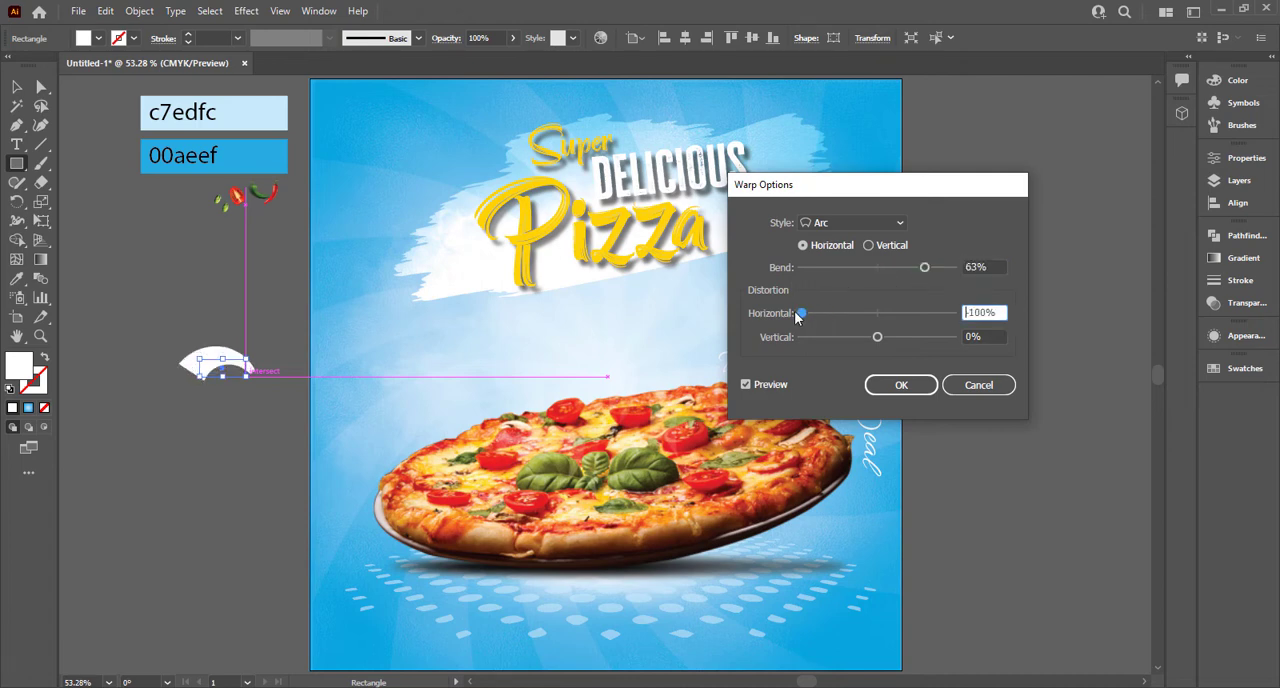
{"action": "left_click", "coordinate": [918, 390]}
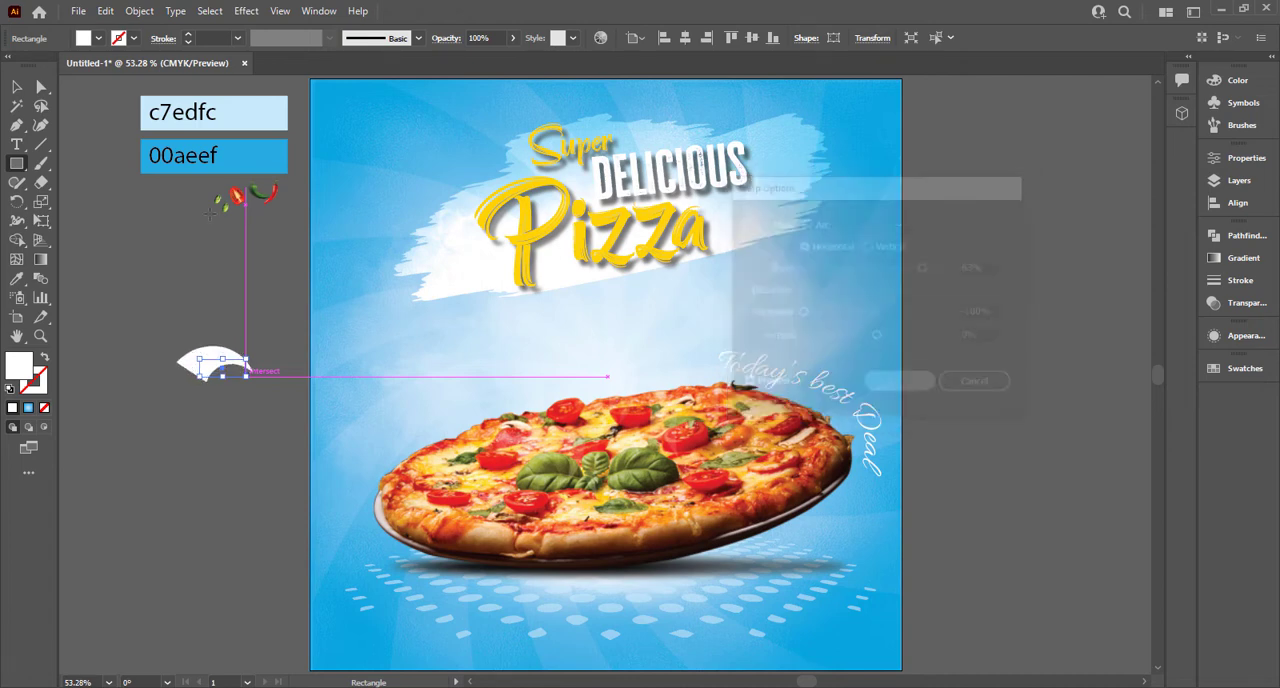
Step: Expand the warped shape's appearance and round the two corners of its blunt end to form a teardrop
{"action": "left_click", "coordinate": [139, 11]}
{"action": "left_click", "coordinate": [175, 217]}
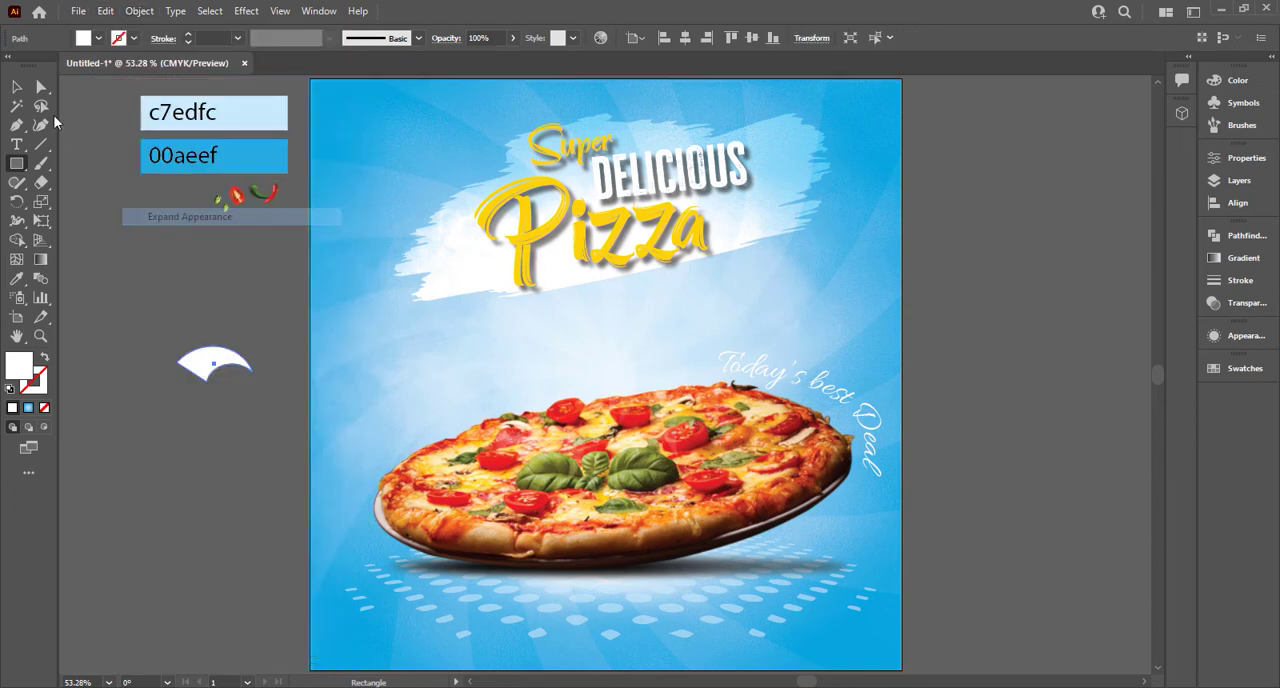
{"action": "left_click", "coordinate": [41, 87]}
{"action": "left_click", "coordinate": [139, 285]}
{"action": "scroll", "coordinate": [188, 363], "scroll_direction": "up", "scroll_amount": 2}
{"action": "left_click", "coordinate": [223, 398]}
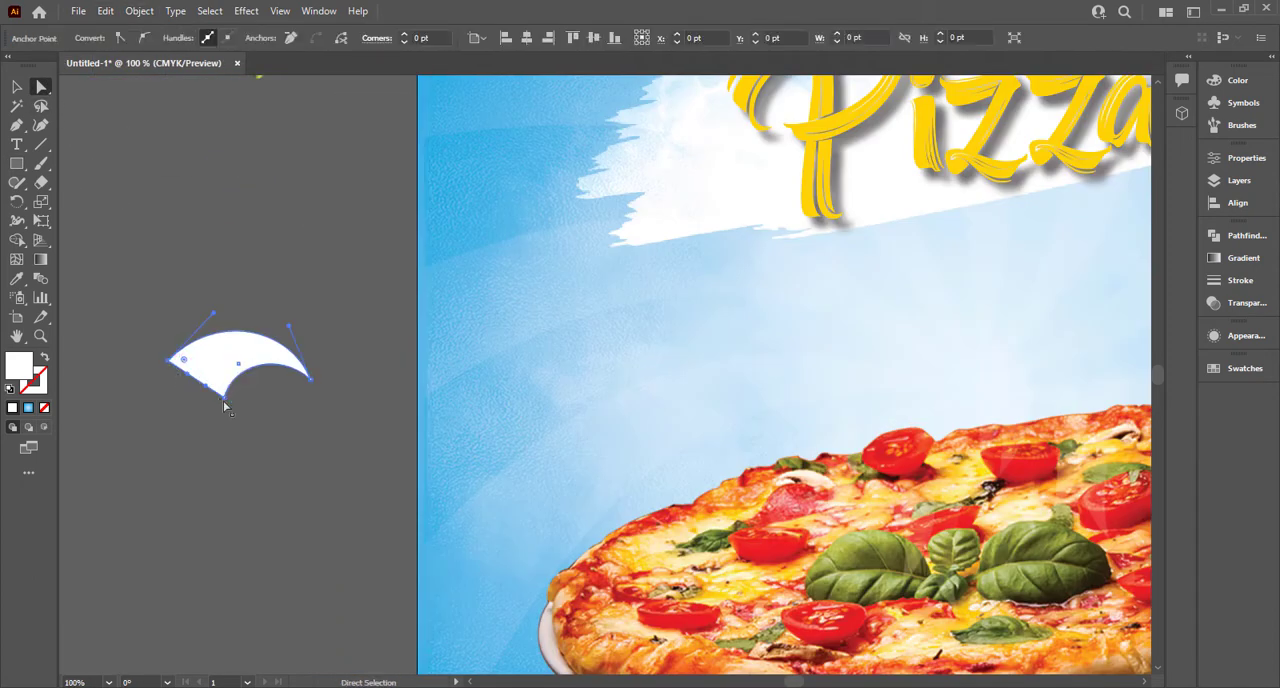
{"action": "left_click", "coordinate": [169, 361], "text": "shift"}
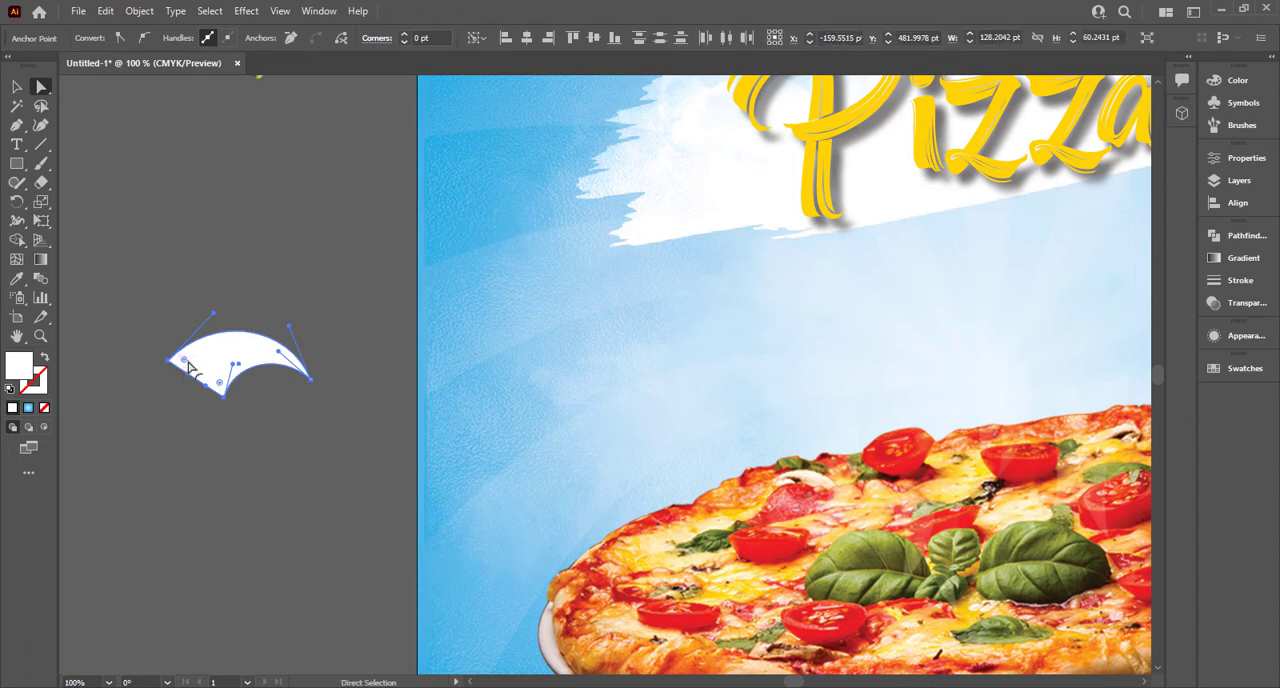
{"action": "left_click", "coordinate": [400, 314]}
Step: Make two smaller copies of the teardrop, one above and one below its pointed tip, and select both
{"action": "left_click", "coordinate": [17, 87]}
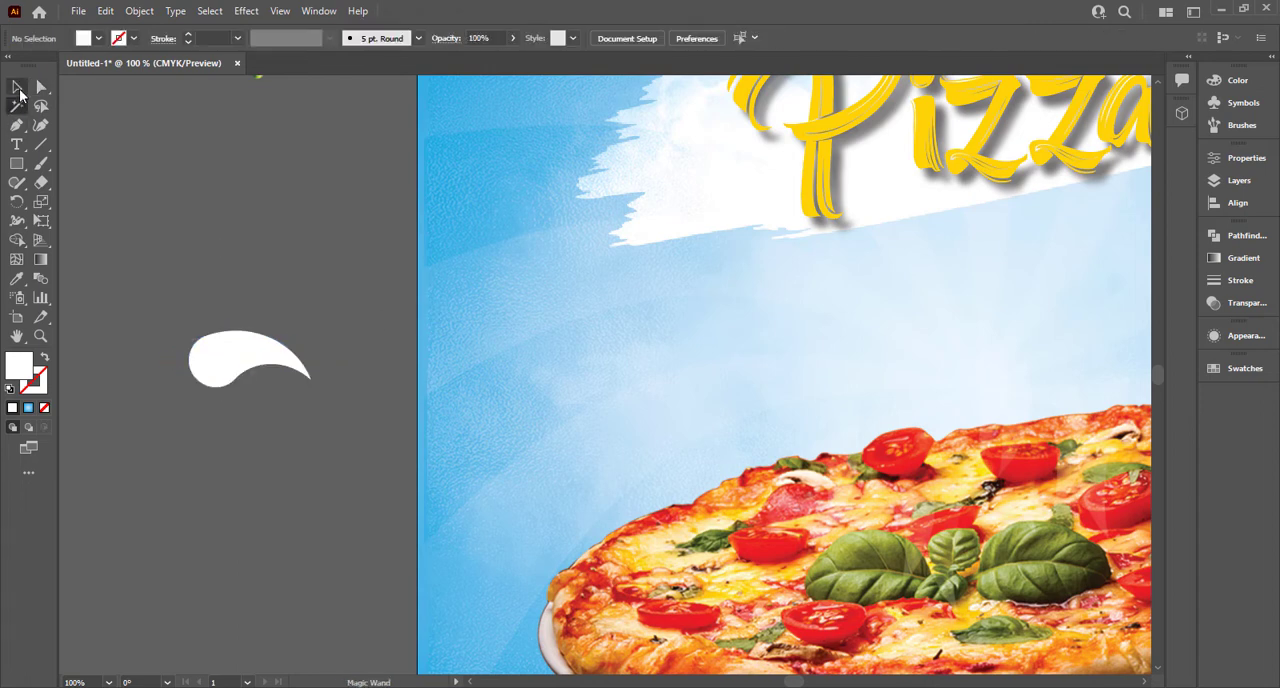
{"action": "left_click", "coordinate": [263, 370]}
{"action": "left_click_drag", "start_coordinate": [263, 370], "coordinate": [251, 420], "text": "alt"}
{"action": "left_click_drag", "start_coordinate": [306, 457], "coordinate": [300, 344]}
{"action": "left_click", "coordinate": [268, 395], "text": "shift"}
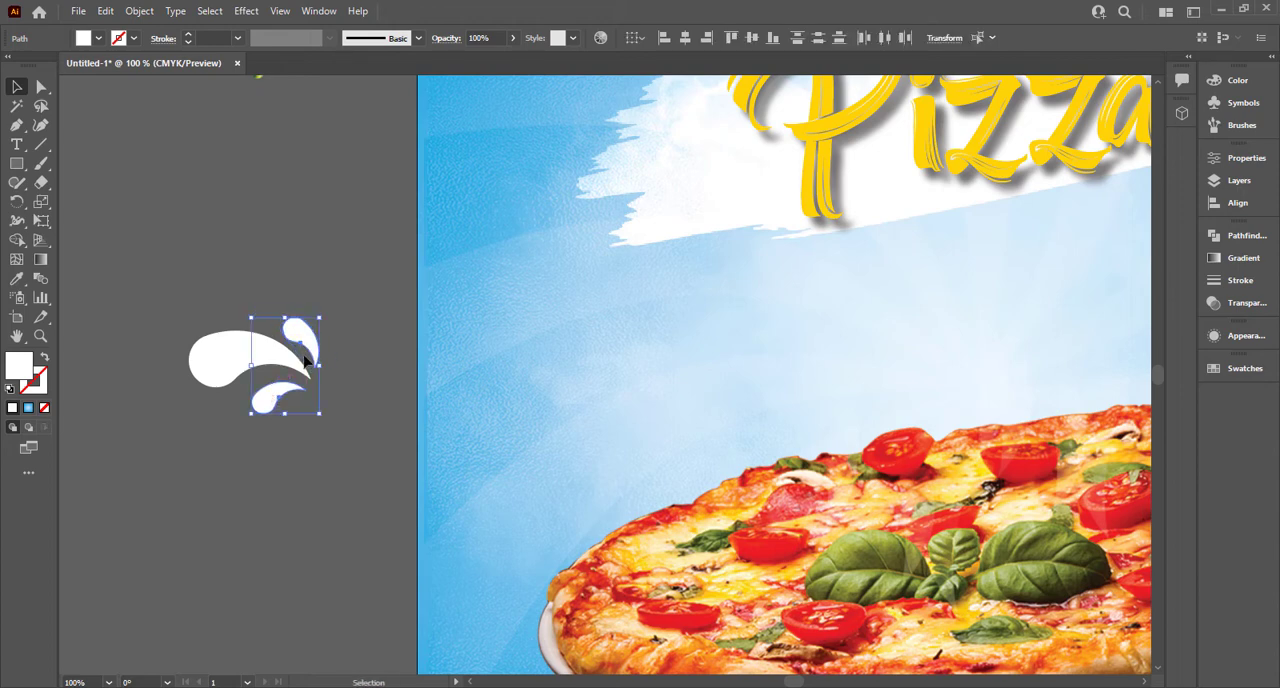
Step: Colour the two small teardrops with the yellow sampled from "Pizza" and group all three teardrops
{"action": "key", "text": "i"}
{"action": "left_click", "coordinate": [768, 127]}
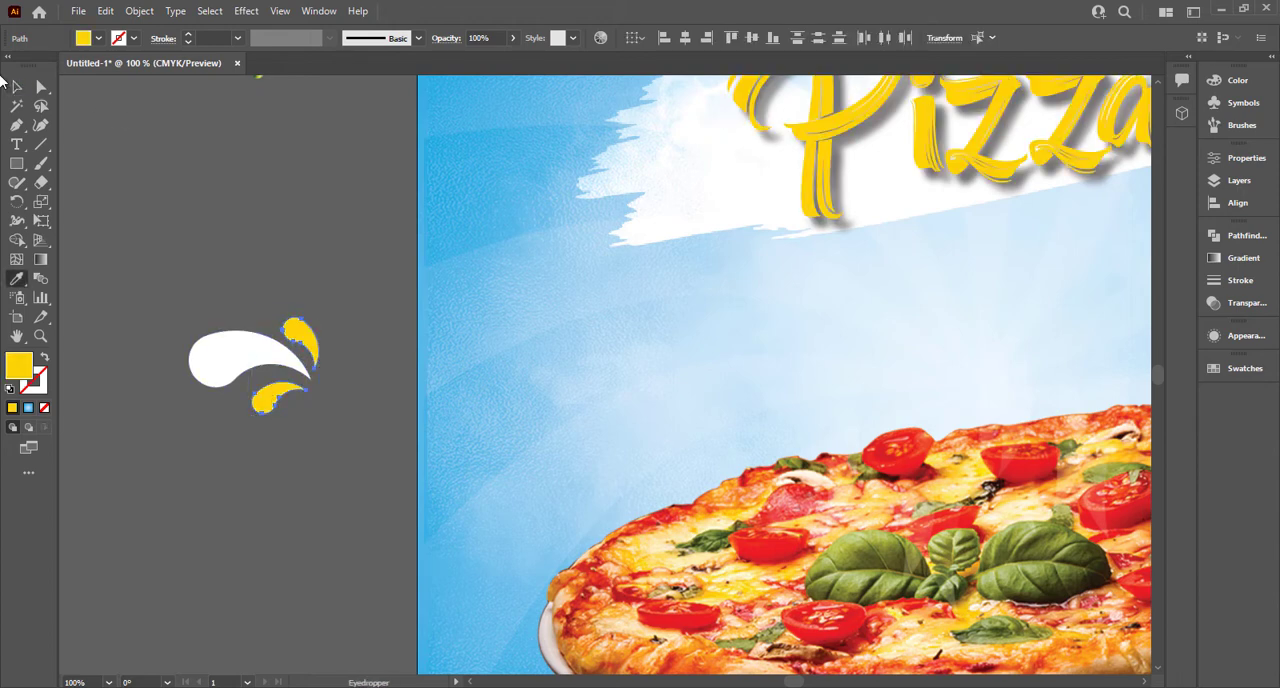
{"action": "key", "text": "v"}
{"action": "left_click_drag", "start_coordinate": [115, 123], "coordinate": [302, 434]}
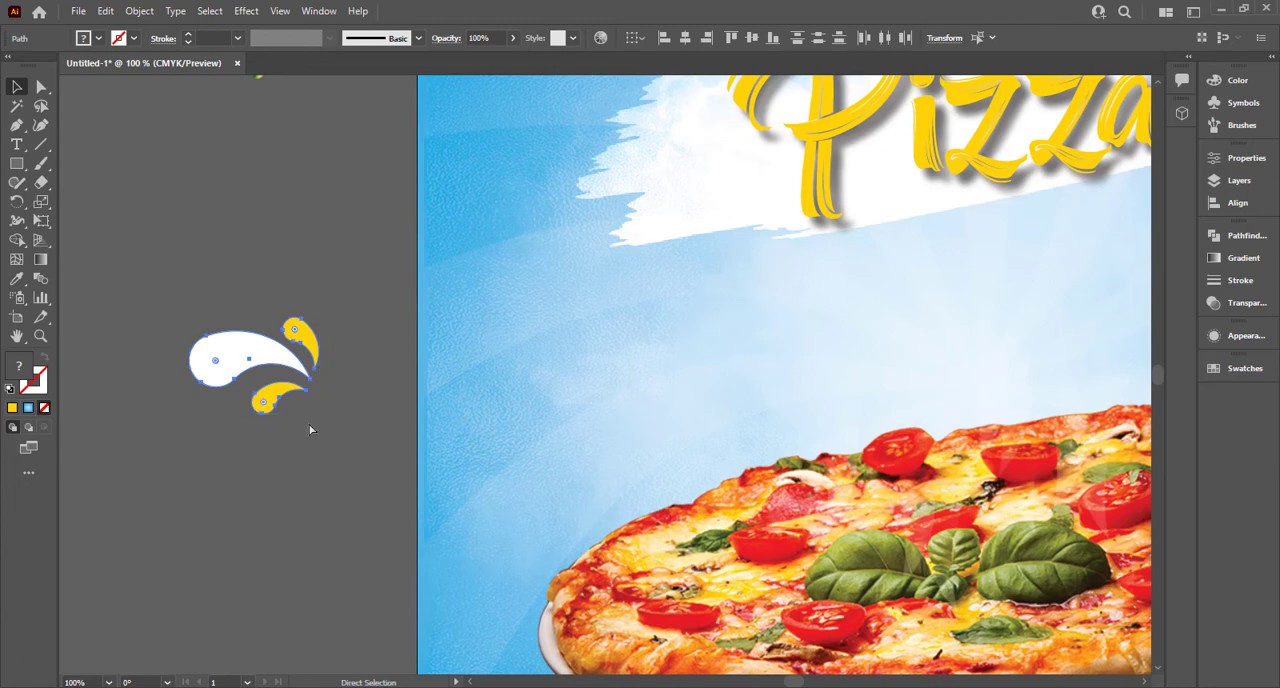
{"action": "key", "text": "ctrl+g"}
Step: Move the teardrop group onto the artboard beside the left end of the brush stroke
{"action": "left_click_drag", "start_coordinate": [262, 365], "coordinate": [554, 163]}
{"action": "scroll", "coordinate": [667, 231], "scroll_direction": "down", "scroll_amount": 1}
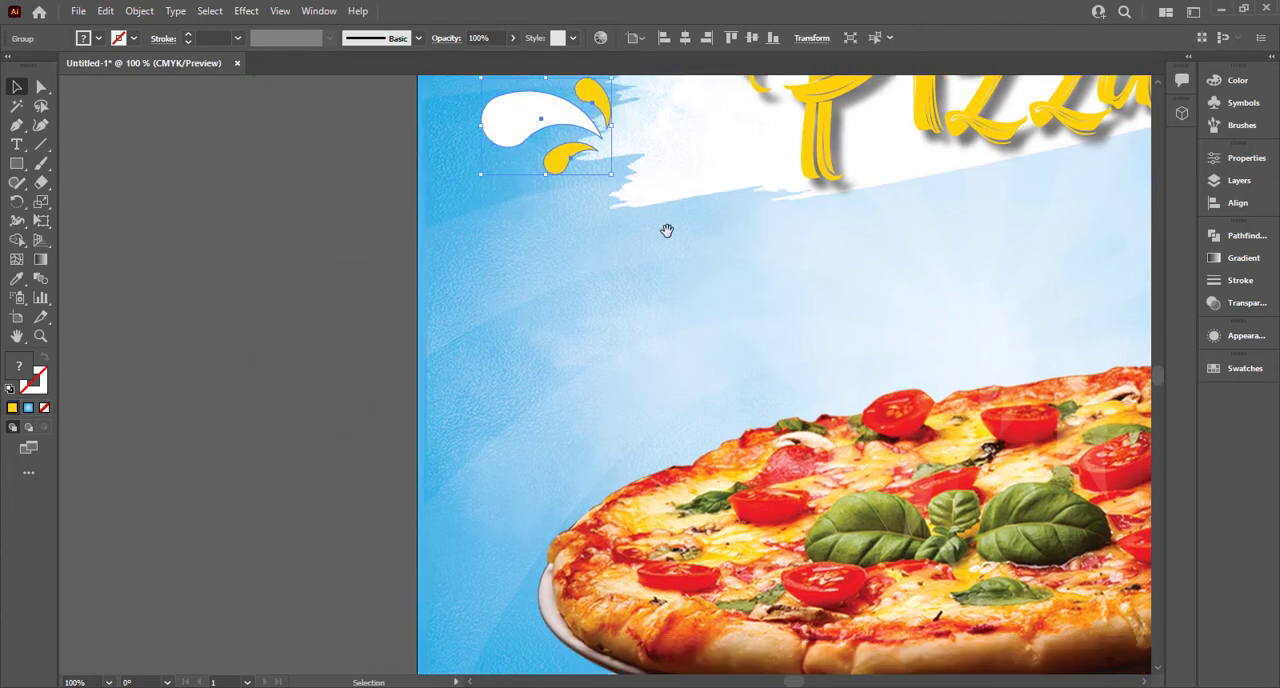
{"action": "key", "text": "ctrl+minus"}
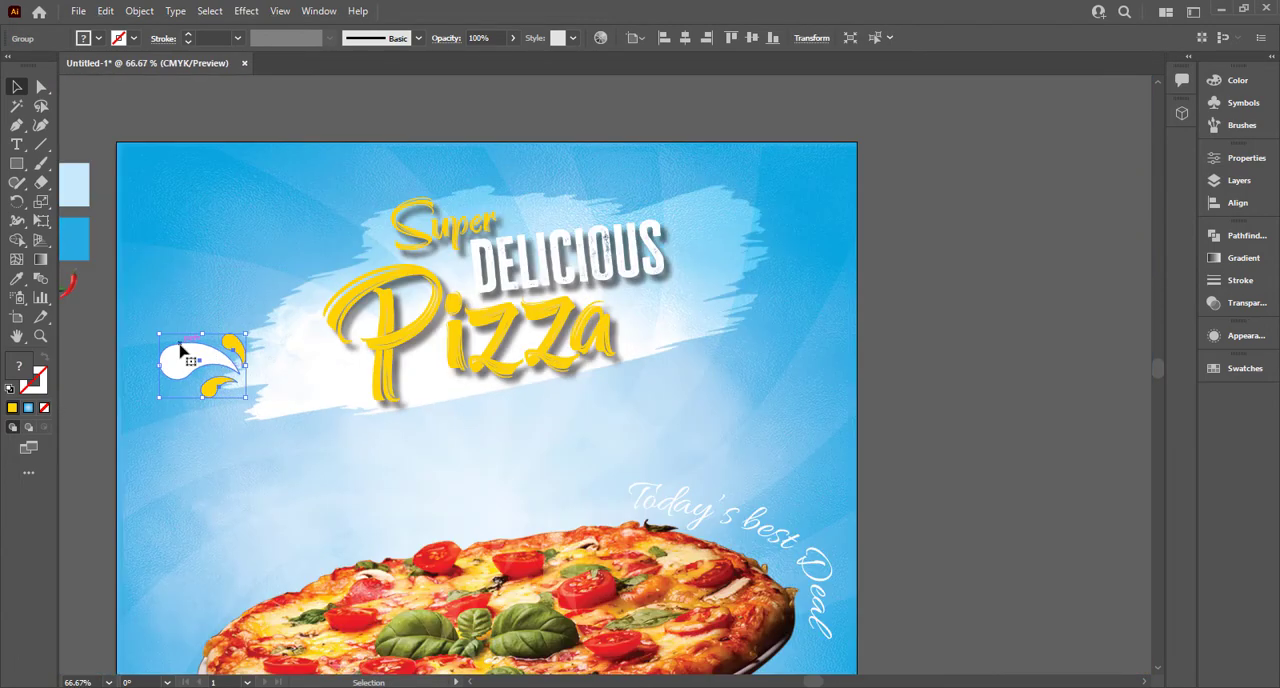
Step: Duplicate the teardrop group, reflect the copy across the vertical axis, and place it beside the end of "Pizza"
{"action": "left_click_drag", "start_coordinate": [198, 336], "coordinate": [639, 291]}
{"action": "right_click", "coordinate": [650, 296]}
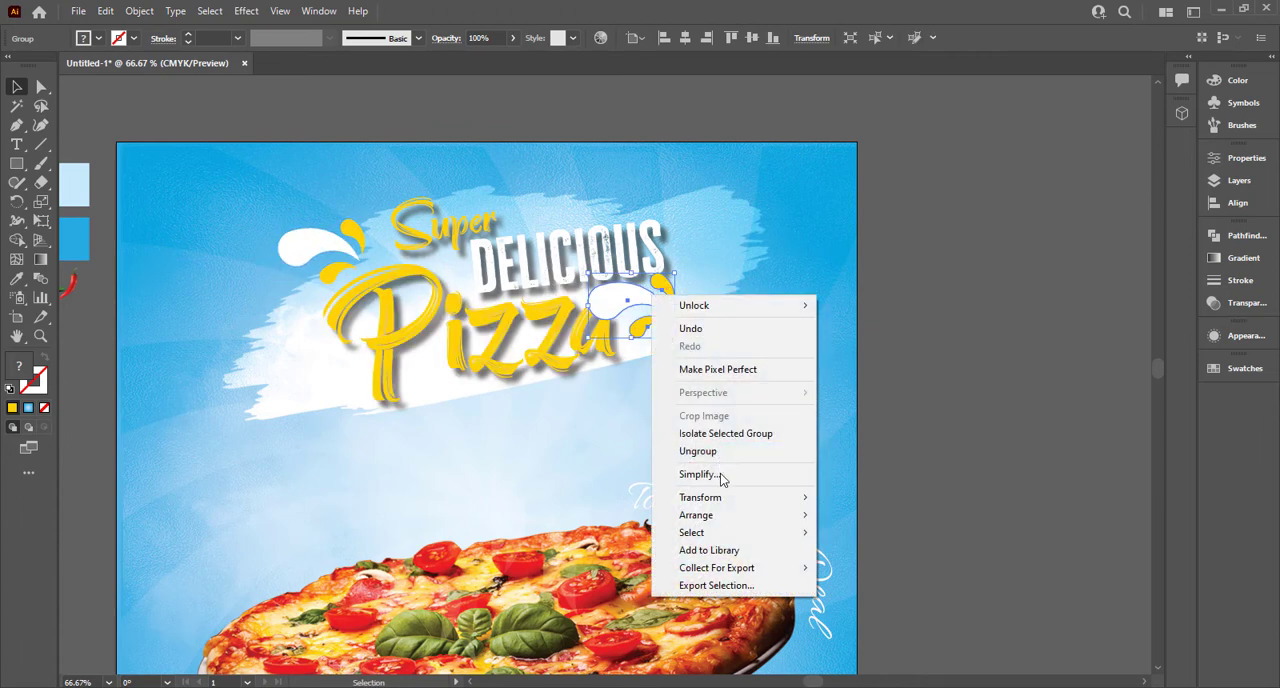
{"action": "mouse_move", "coordinate": [720, 497]}
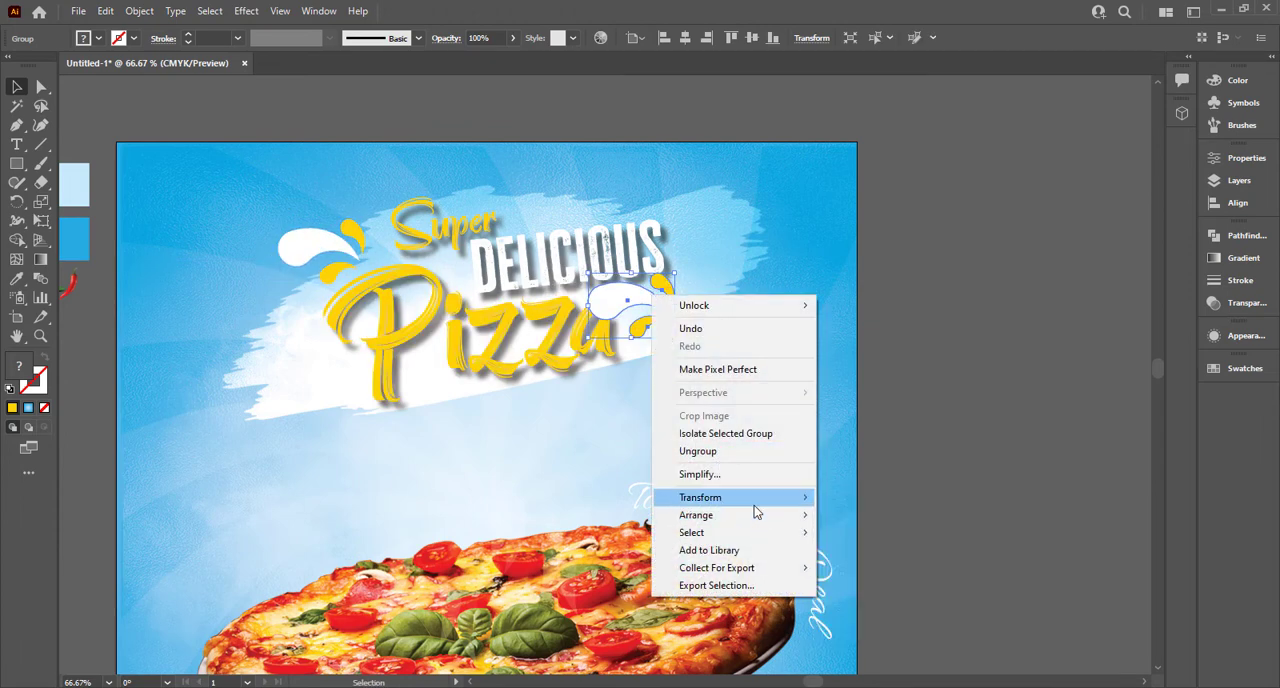
{"action": "left_click", "coordinate": [871, 556]}
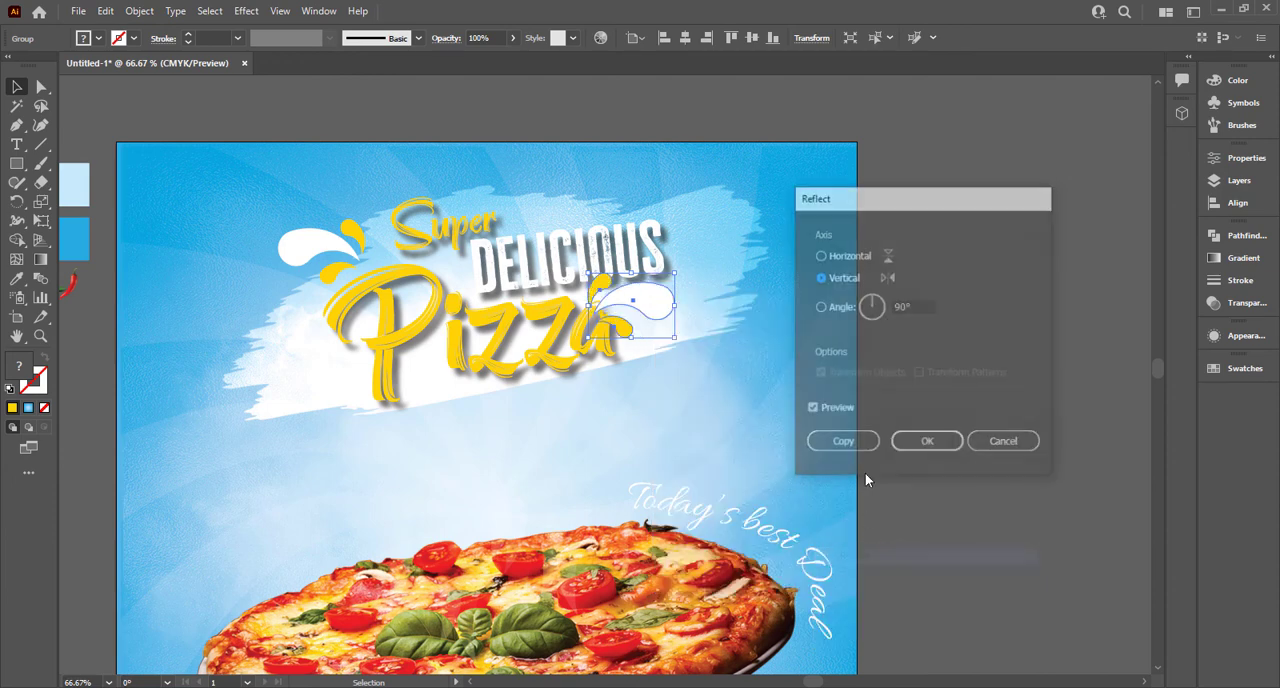
{"action": "left_click", "coordinate": [924, 446]}
{"action": "left_click_drag", "start_coordinate": [660, 302], "coordinate": [697, 316]}
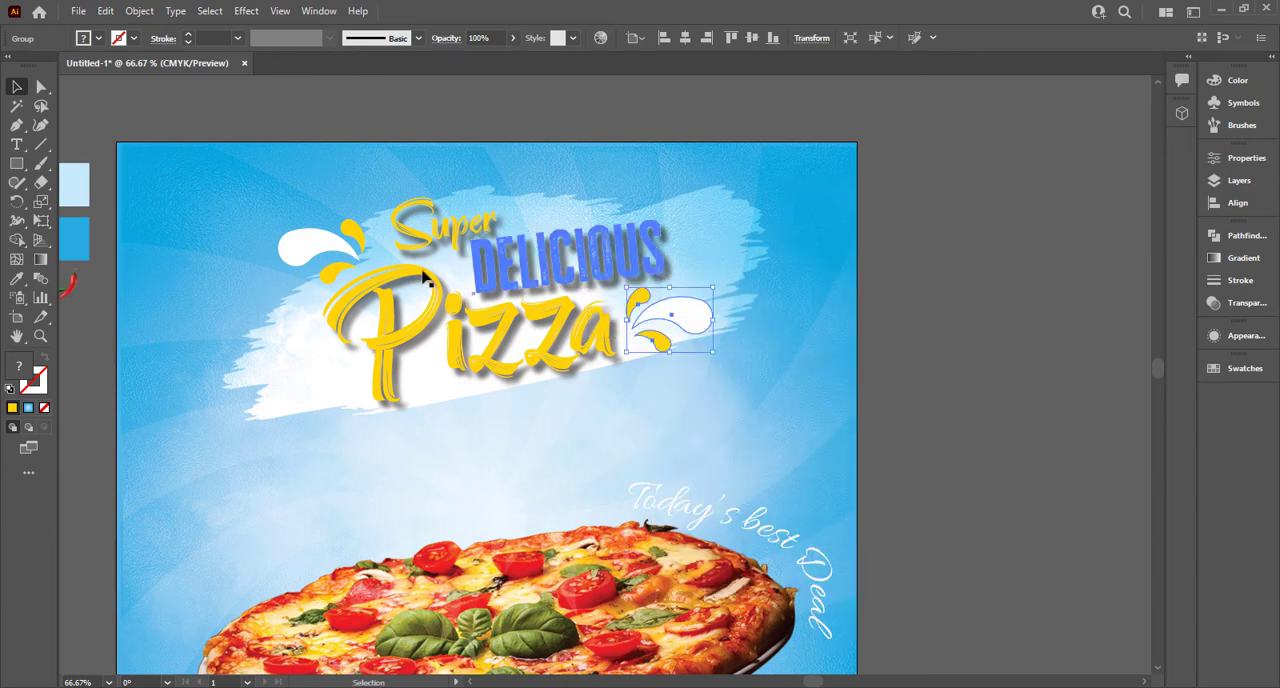
Step: Select both teardrop groups on either side of the headline
{"action": "left_click", "coordinate": [324, 240], "text": "shift"}
{"action": "left_click", "coordinate": [769, 330]}
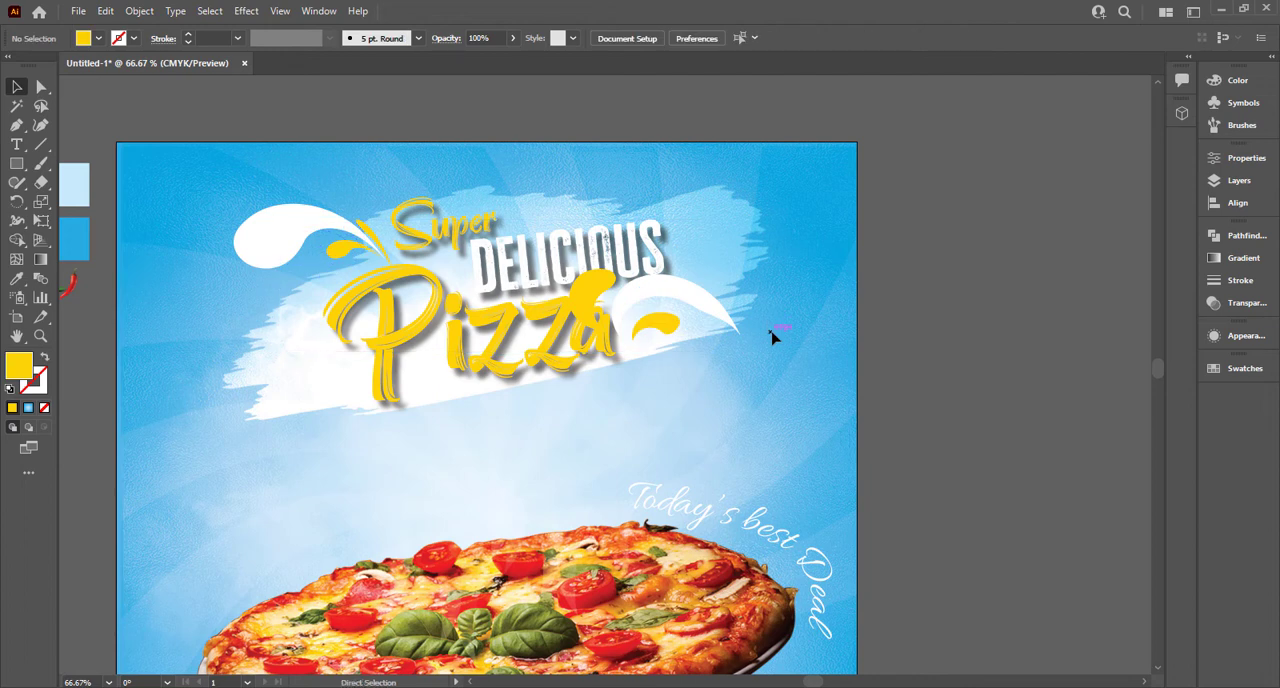
{"action": "left_click", "coordinate": [314, 236]}
{"action": "left_click", "coordinate": [636, 304], "text": "shift"}
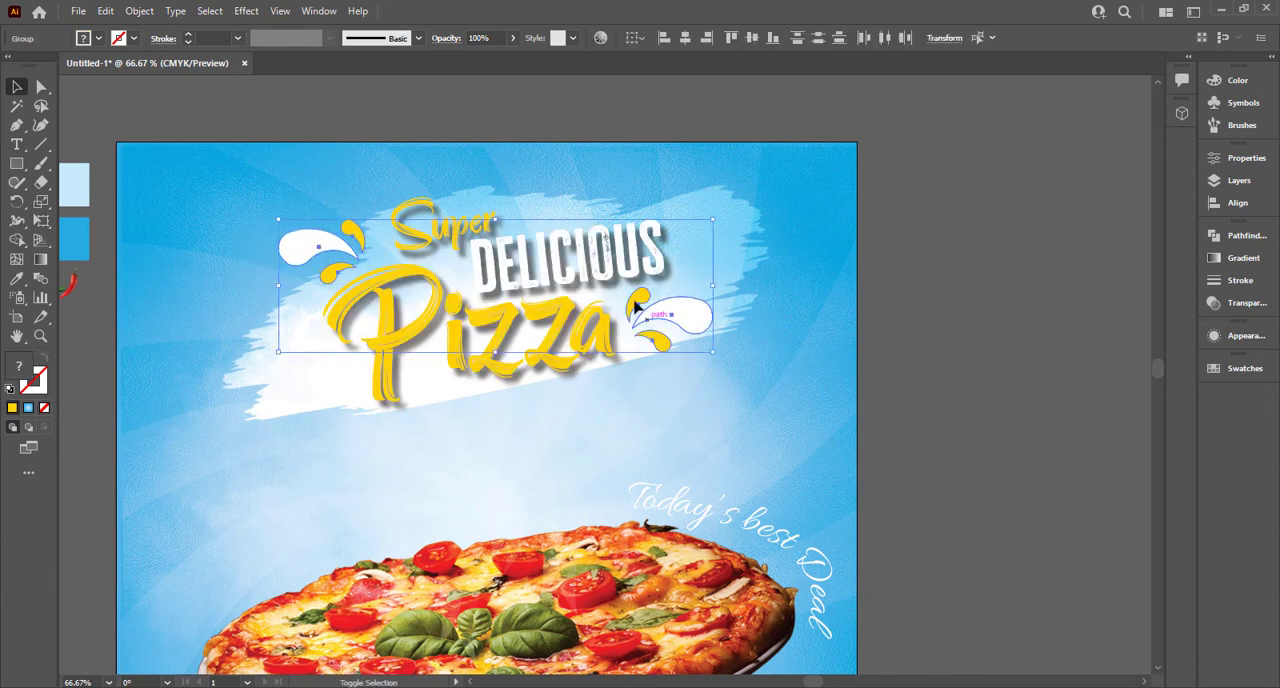
{"action": "left_click", "coordinate": [246, 11]}
{"action": "mouse_move", "coordinate": [314, 194]}
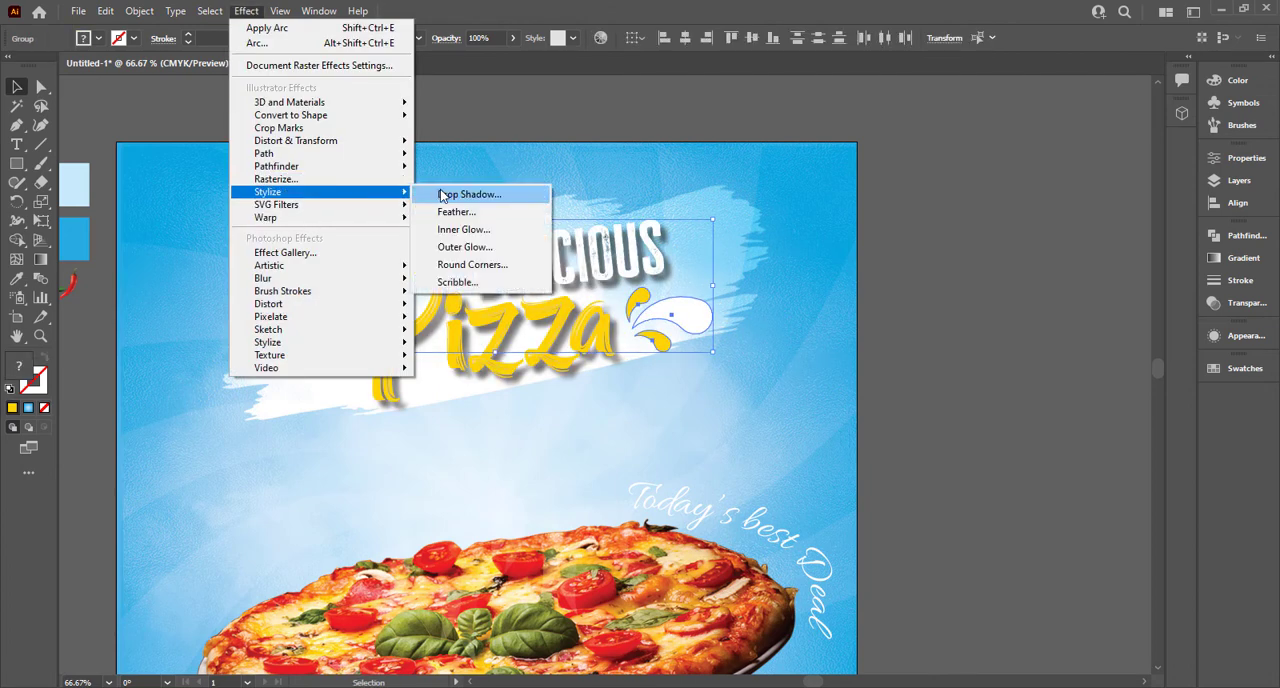
{"action": "left_click", "coordinate": [440, 191]}
{"action": "left_click", "coordinate": [899, 361]}
{"action": "key", "text": "ctrl+z"}
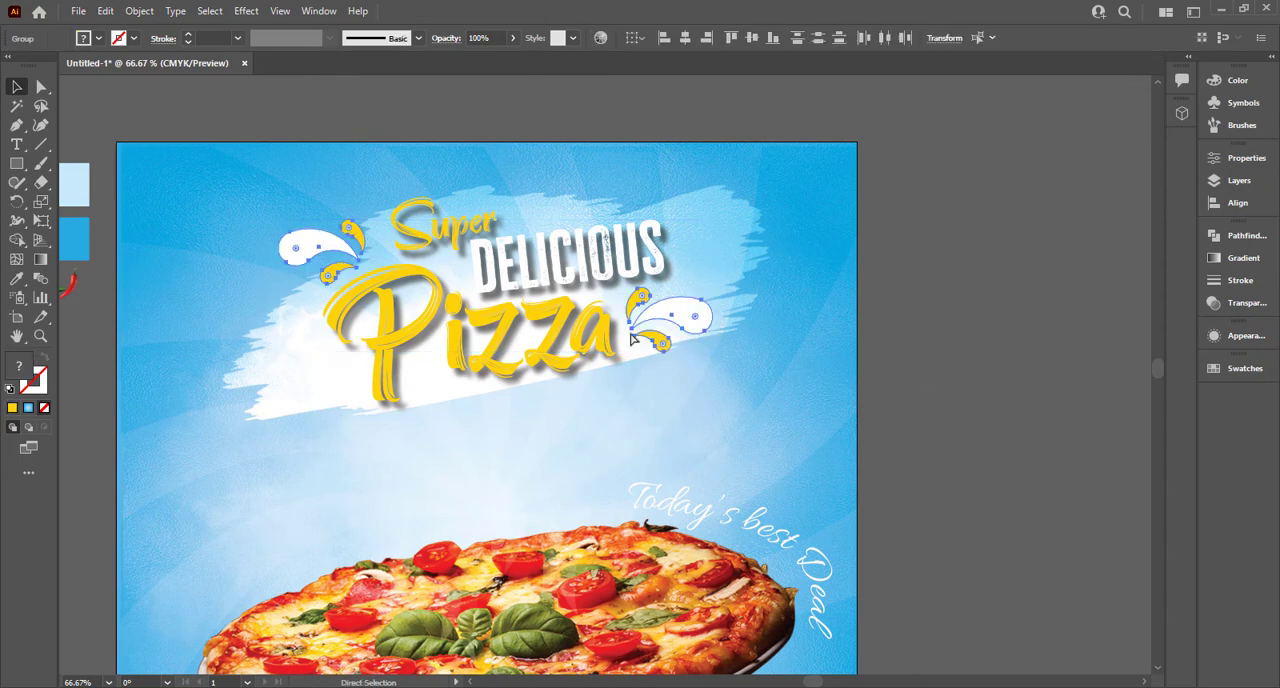
Step: Add a Multiply drop shadow to both teardrop groups with 45% opacity, 3 pt X and Y offsets and 3 pt blur
{"action": "left_click", "coordinate": [239, 14]}
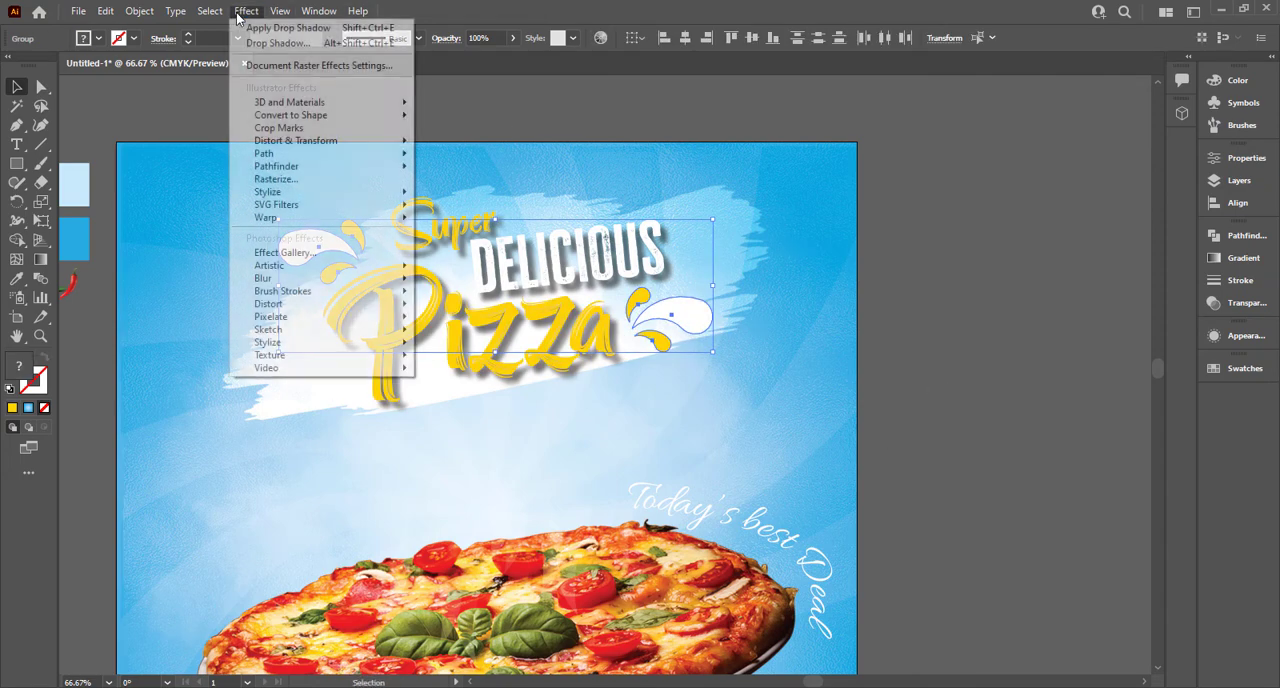
{"action": "mouse_move", "coordinate": [248, 13]}
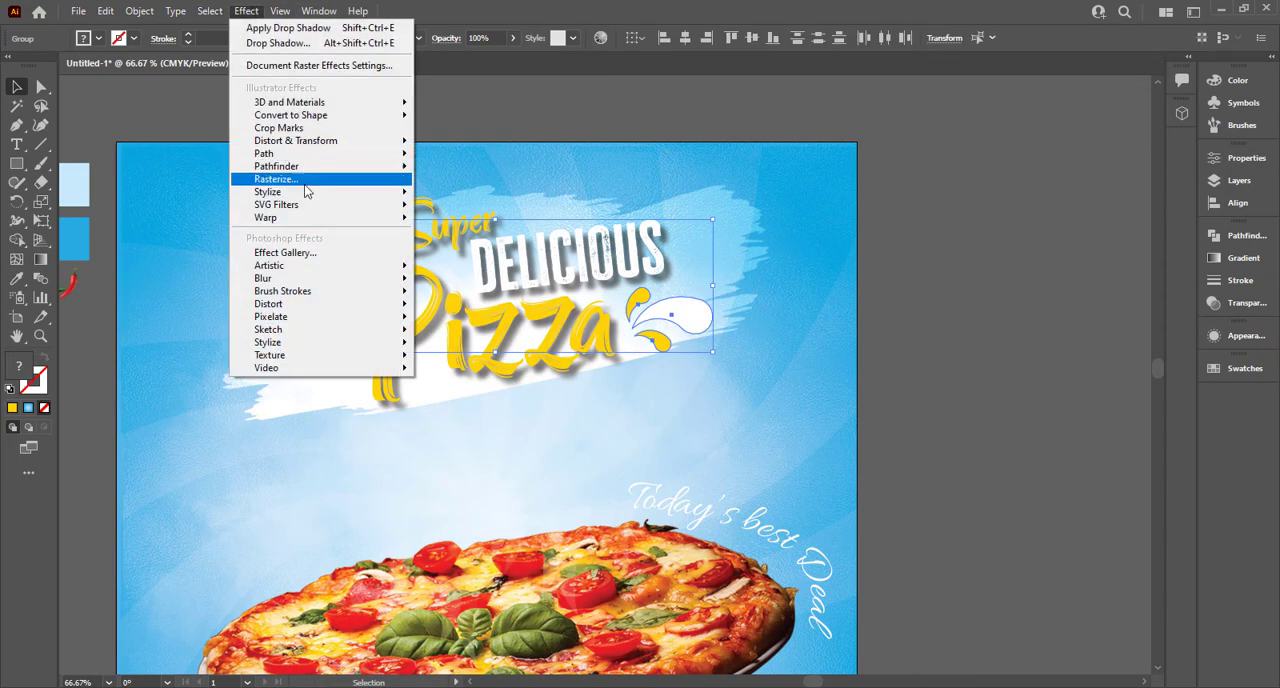
{"action": "mouse_move", "coordinate": [300, 192]}
{"action": "left_click", "coordinate": [445, 192]}
{"action": "left_click", "coordinate": [930, 357]}
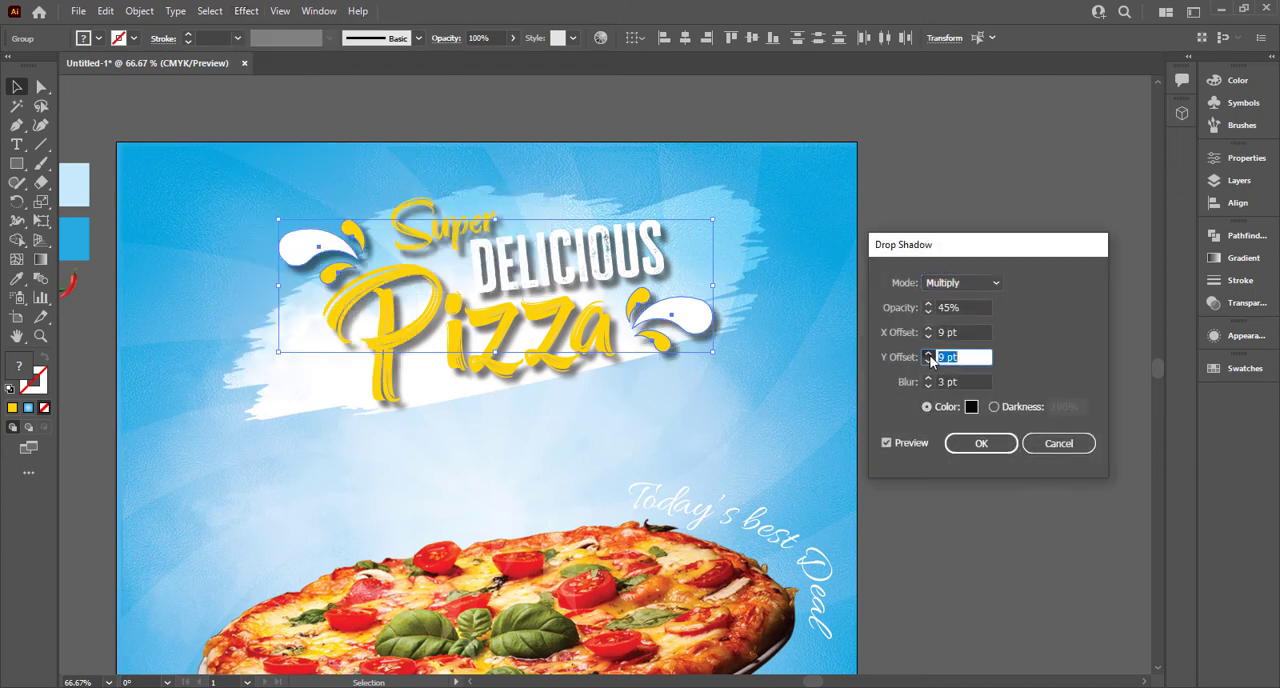
{"action": "left_click", "coordinate": [931, 364]}
{"action": "left_click", "coordinate": [931, 364]}
{"action": "left_click", "coordinate": [926, 337]}
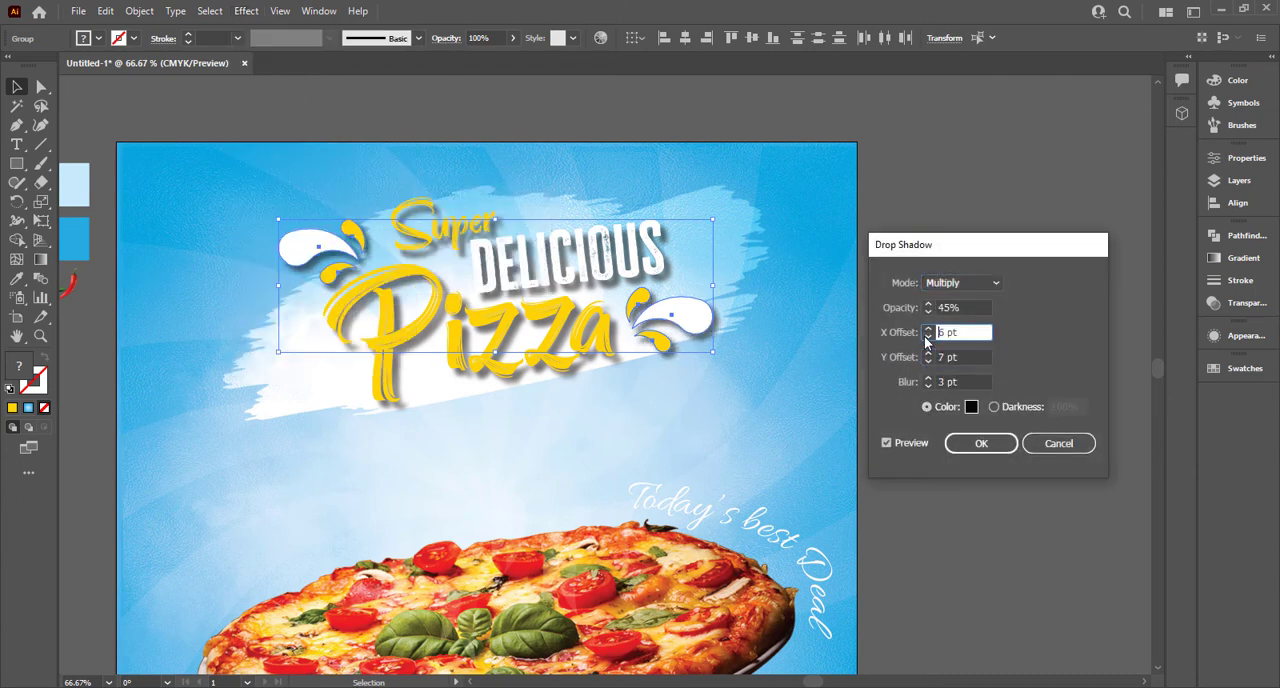
{"action": "left_click", "coordinate": [929, 364]}
{"action": "left_click", "coordinate": [929, 364]}
{"action": "left_click", "coordinate": [929, 364]}
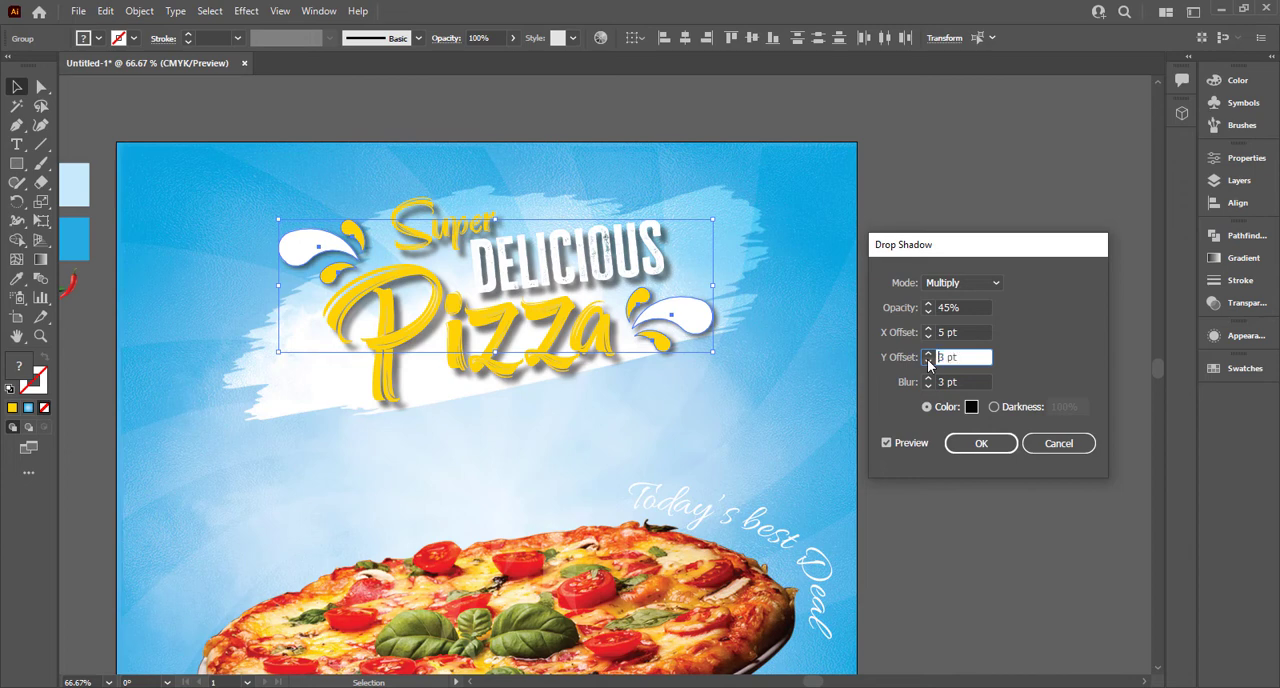
{"action": "left_click", "coordinate": [928, 340]}
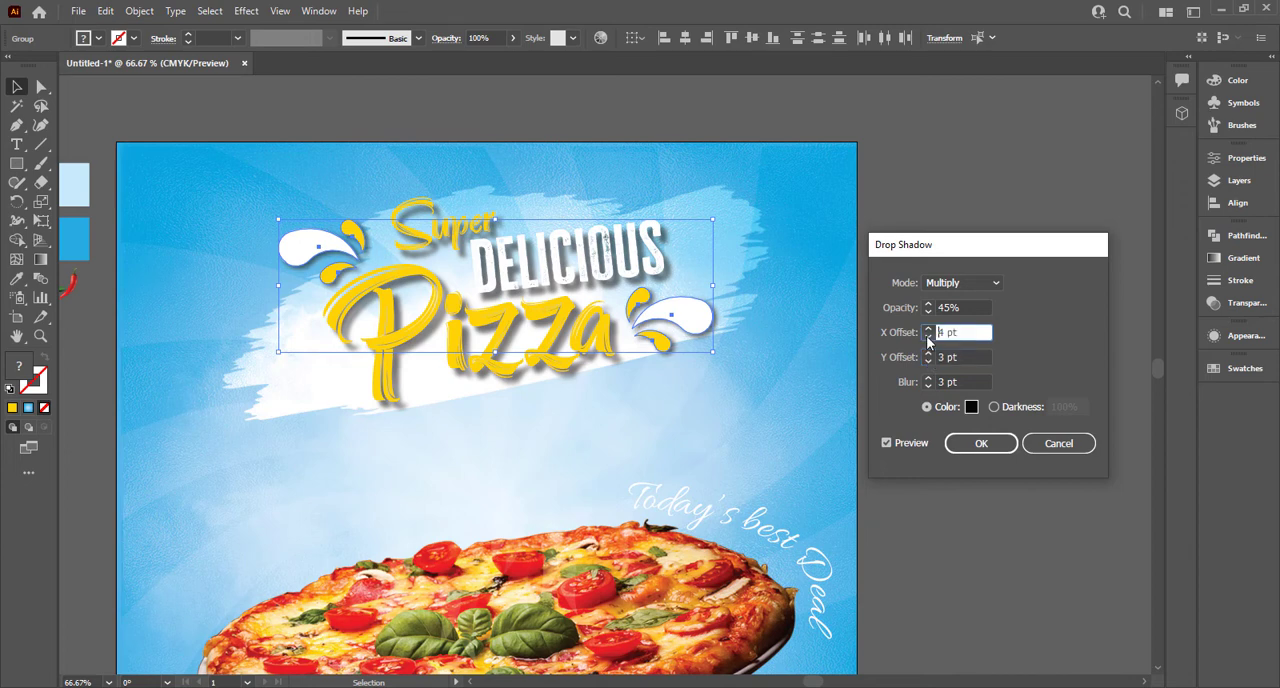
{"action": "left_click", "coordinate": [981, 443]}
{"action": "left_click", "coordinate": [926, 443]}
Step: Edit the existing drop shadow of the "Pizza" text and set its blur to 1 pt
{"action": "scroll", "coordinate": [886, 409], "scroll_direction": "down", "scroll_amount": 1}
{"action": "scroll", "coordinate": [775, 405], "scroll_direction": "right", "scroll_amount": 2}
{"action": "scroll", "coordinate": [812, 404], "scroll_direction": "down", "scroll_amount": 2}
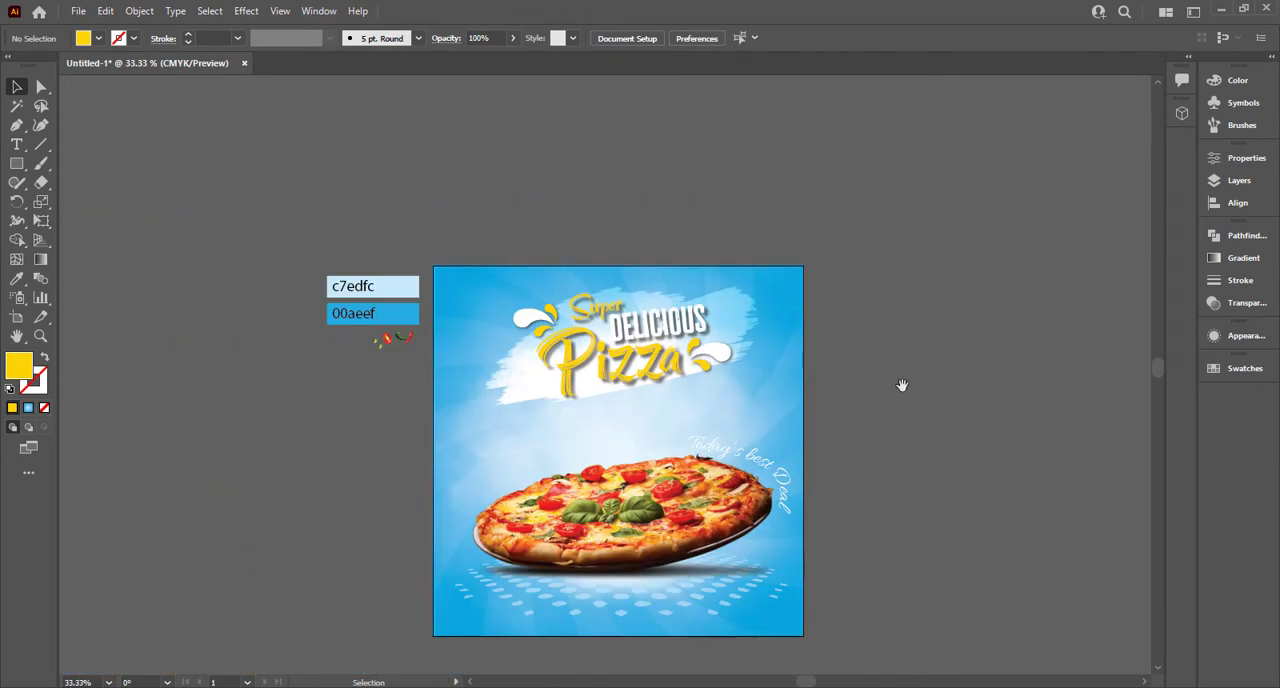
{"action": "left_click_drag", "start_coordinate": [903, 386], "coordinate": [802, 378]}
{"action": "left_click", "coordinate": [572, 335]}
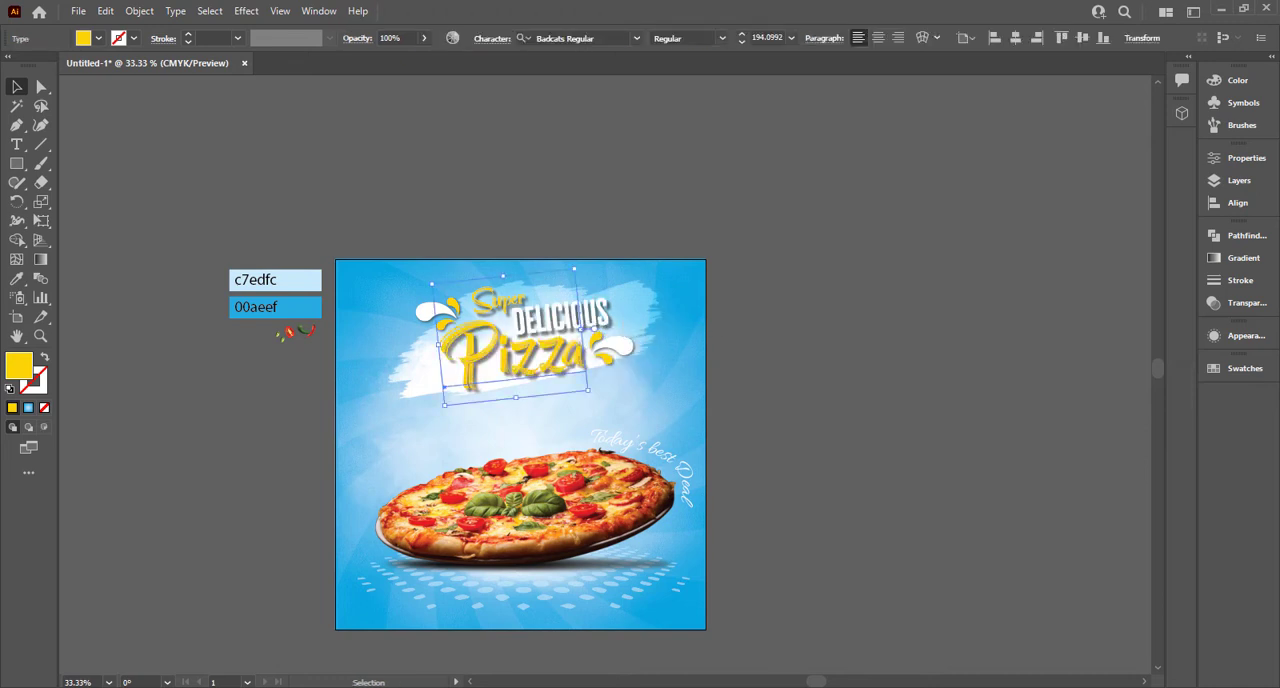
{"action": "left_click", "coordinate": [1246, 304]}
{"action": "left_click", "coordinate": [1245, 336]}
{"action": "left_click", "coordinate": [1071, 395]}
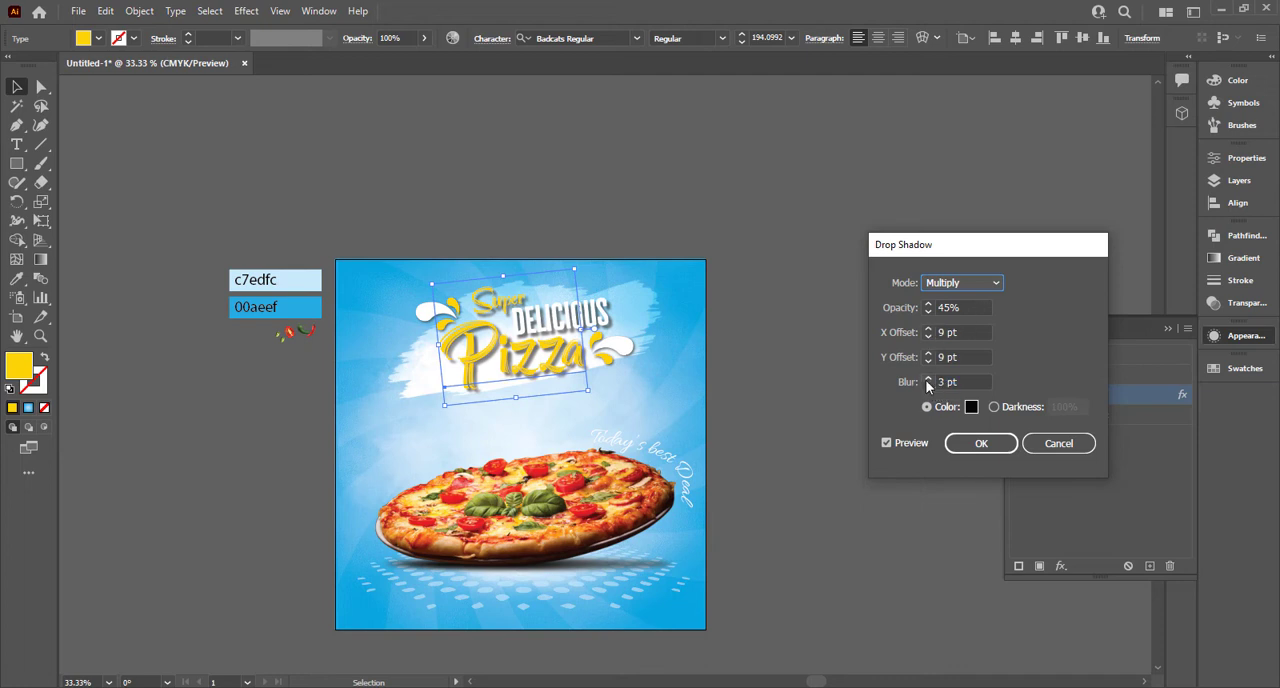
{"action": "left_click", "coordinate": [928, 386]}
{"action": "left_click", "coordinate": [928, 386]}
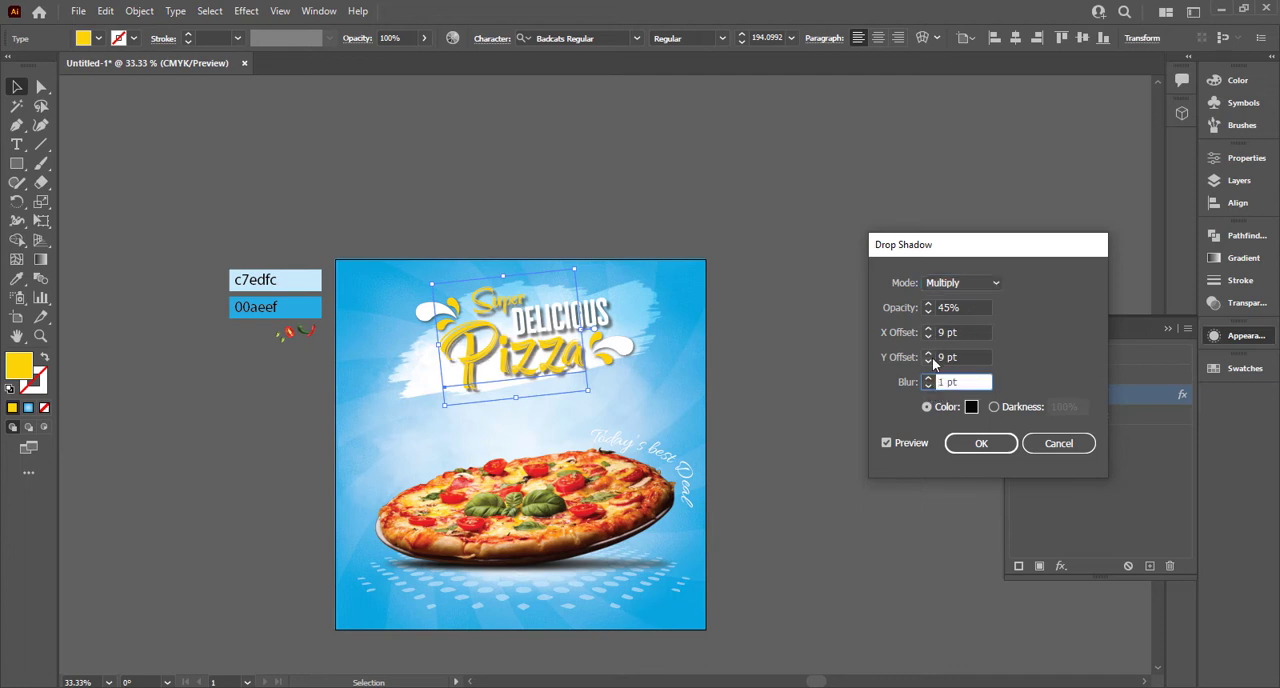
Step: Apply a 9 pt X offset and a 6 pt Y offset to the "Pizza" text's drop shadow
{"action": "left_click", "coordinate": [927, 329]}
{"action": "left_click", "coordinate": [927, 329]}
{"action": "left_click", "coordinate": [927, 329]}
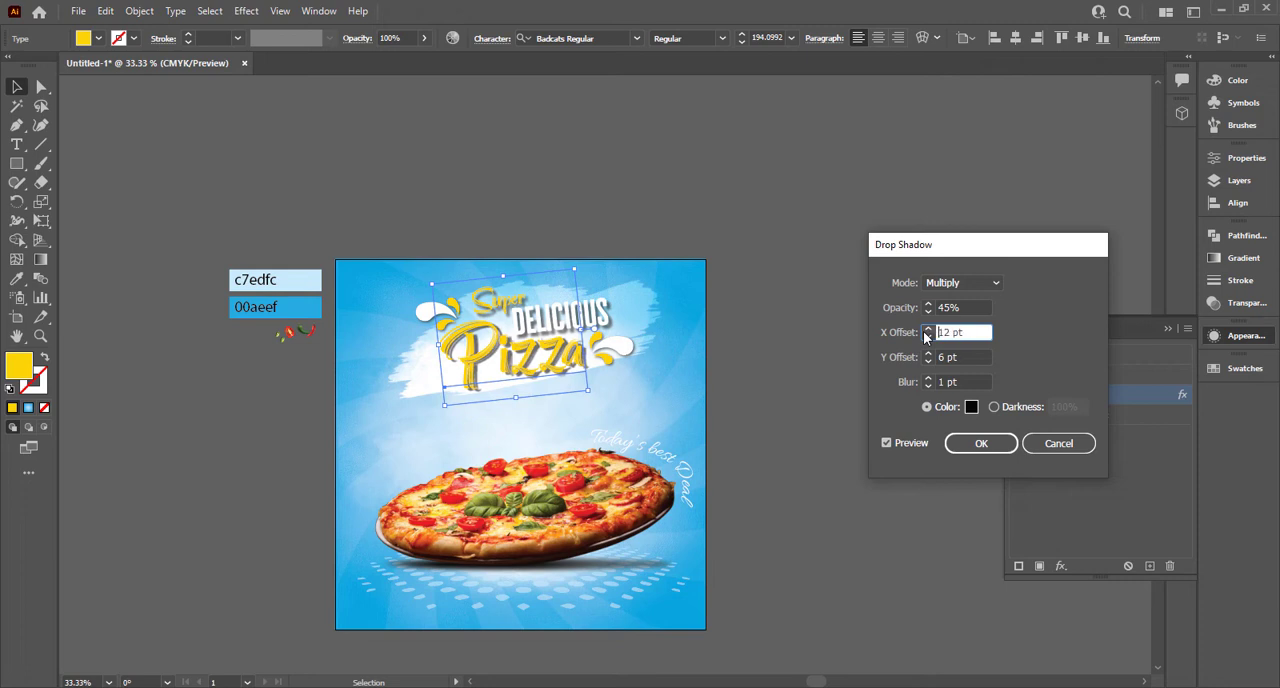
{"action": "left_click", "coordinate": [927, 338]}
{"action": "left_click", "coordinate": [927, 338]}
{"action": "left_click", "coordinate": [927, 338]}
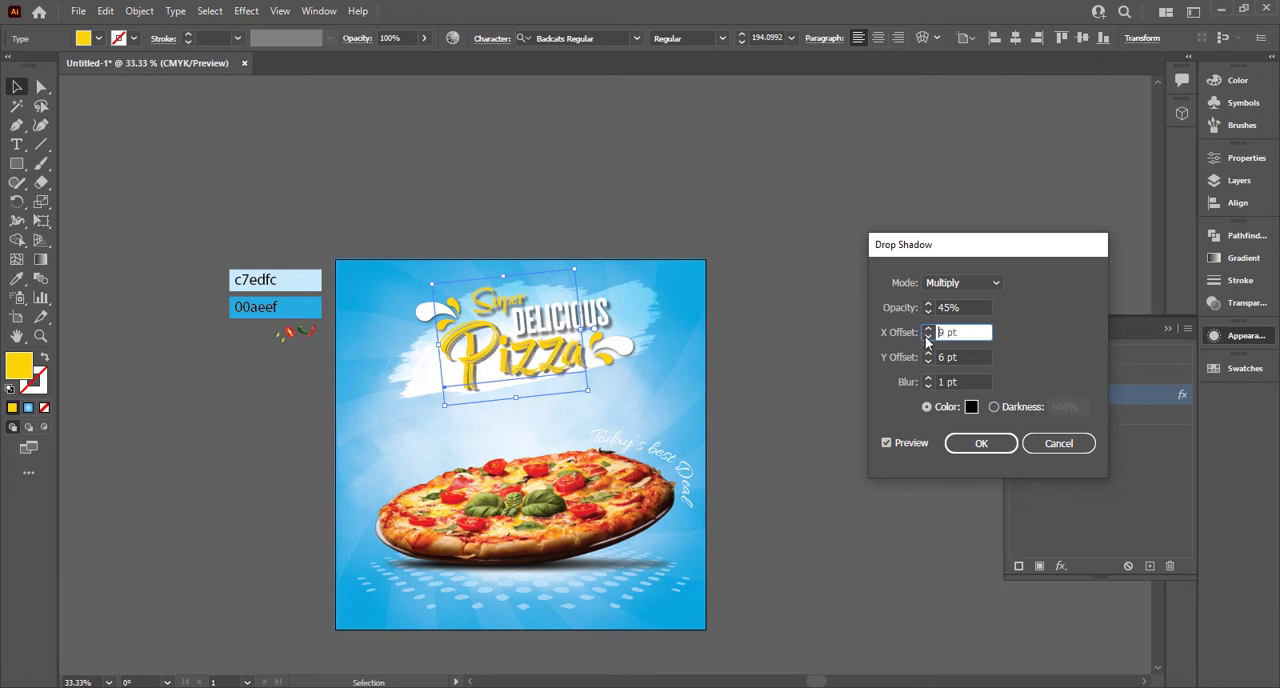
{"action": "left_click_drag", "start_coordinate": [969, 308], "coordinate": [904, 307]}
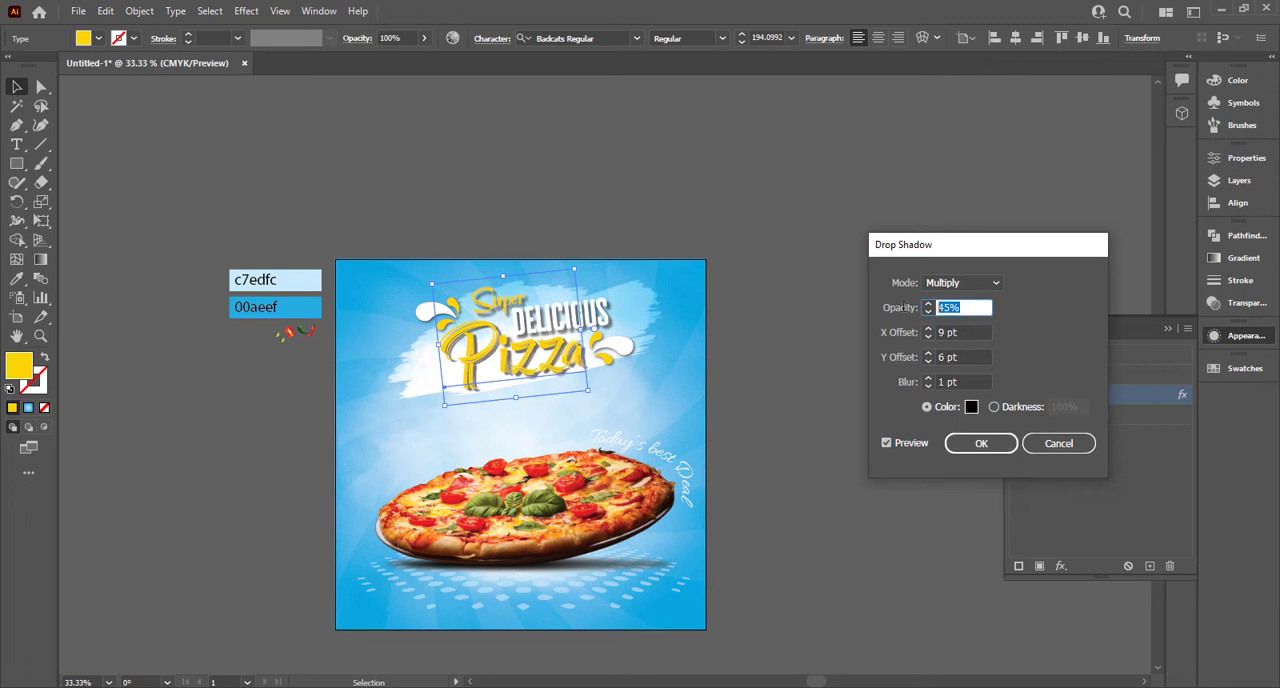
{"action": "left_click", "coordinate": [982, 443]}
{"action": "left_click", "coordinate": [843, 380]}
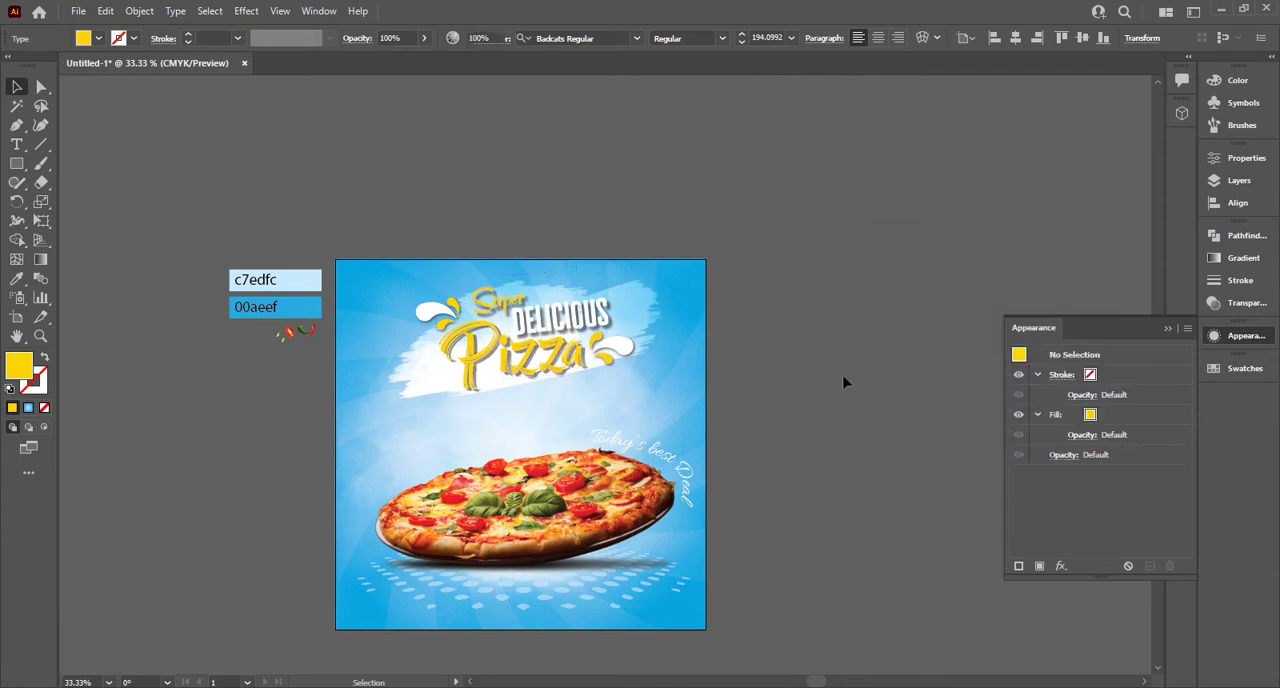
{"action": "scroll", "coordinate": [843, 381], "scroll_direction": "up", "scroll_amount": 2}
{"action": "left_click", "coordinate": [1166, 328]}
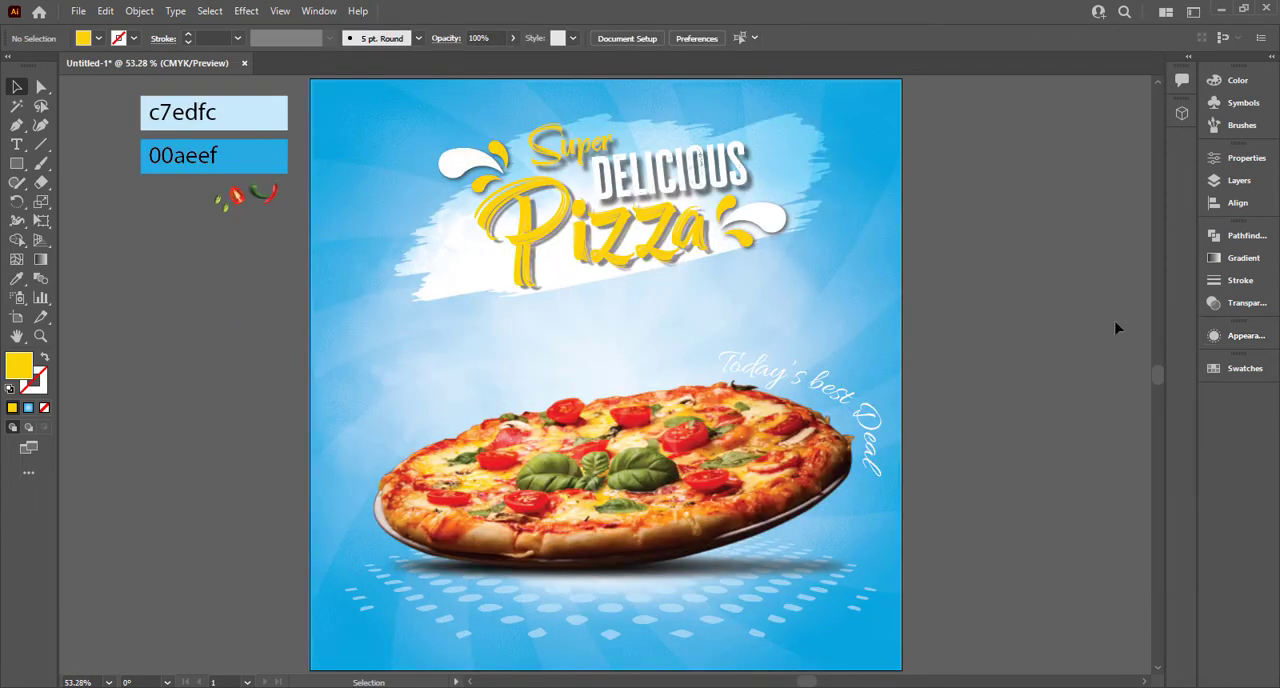
Step: Draw a circle about 216 pt in diameter on the empty canvas beside the poster
{"action": "left_click_drag", "start_coordinate": [923, 243], "coordinate": [643, 251]}
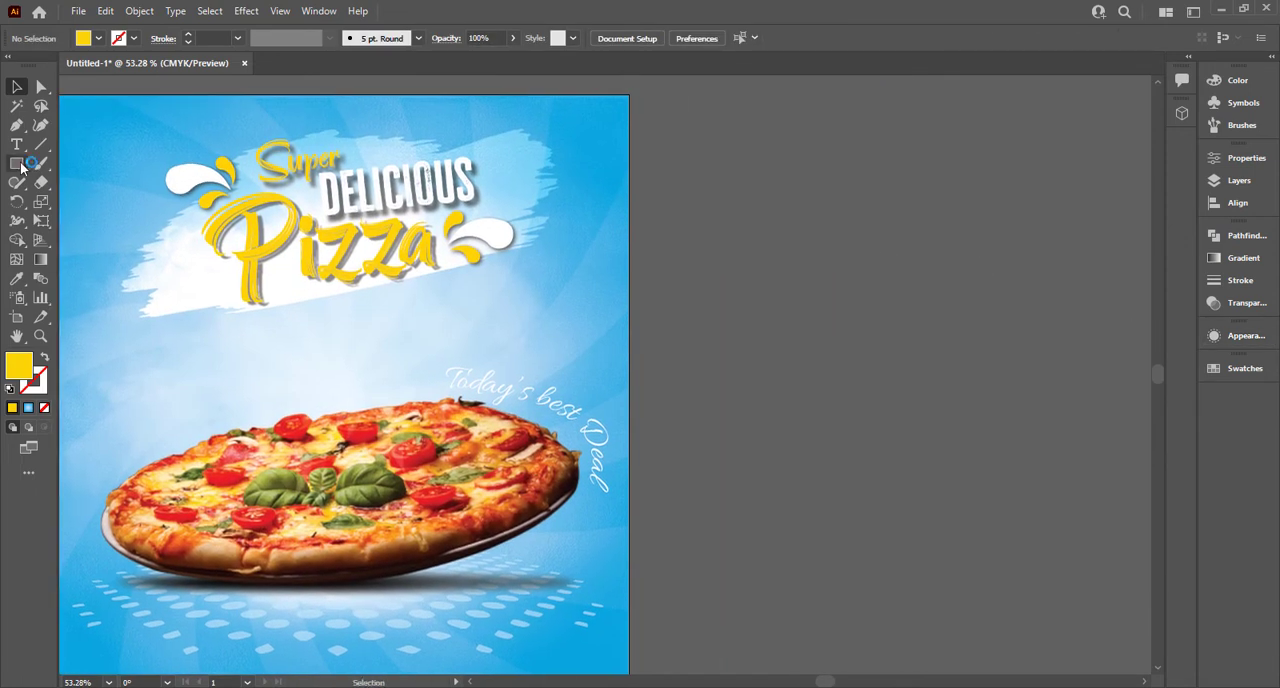
{"action": "left_click_drag", "start_coordinate": [21, 167], "coordinate": [80, 198]}
{"action": "left_click_drag", "start_coordinate": [846, 271], "coordinate": [910, 335]}
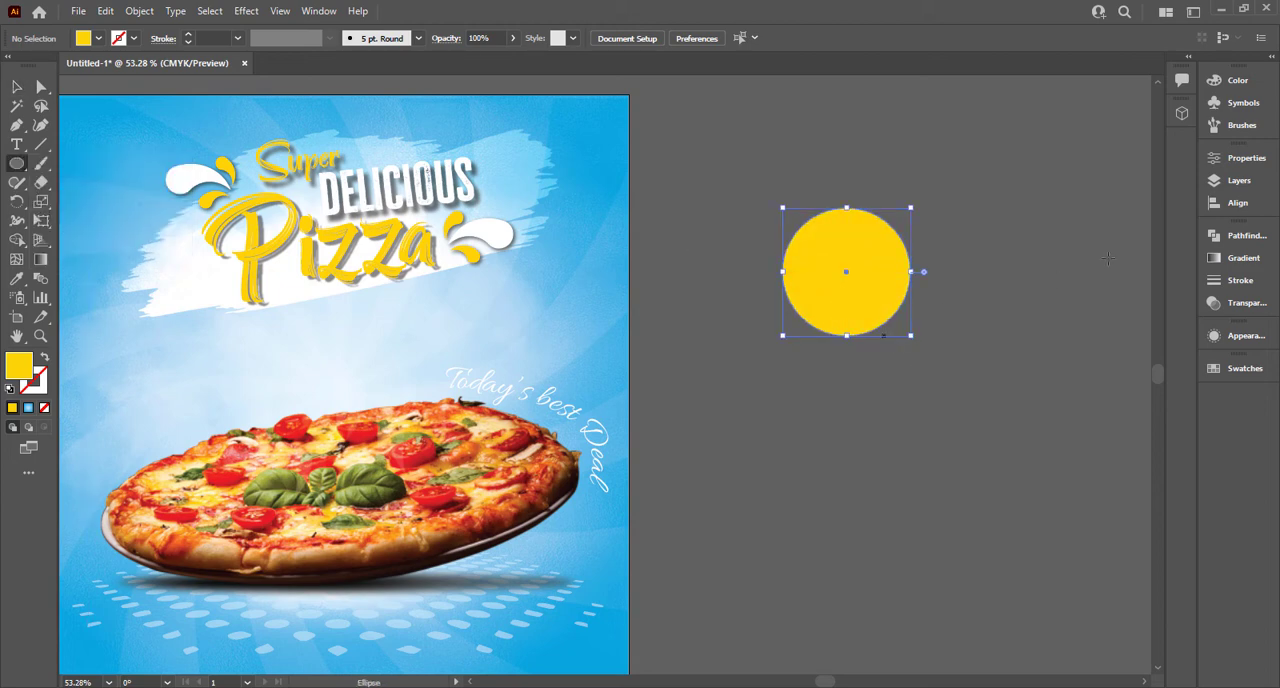
Step: Fill the circle with the White, Black gradient, make it radial, and reverse it so black is at the centre
{"action": "left_click", "coordinate": [1217, 259]}
{"action": "left_click", "coordinate": [1047, 257]}
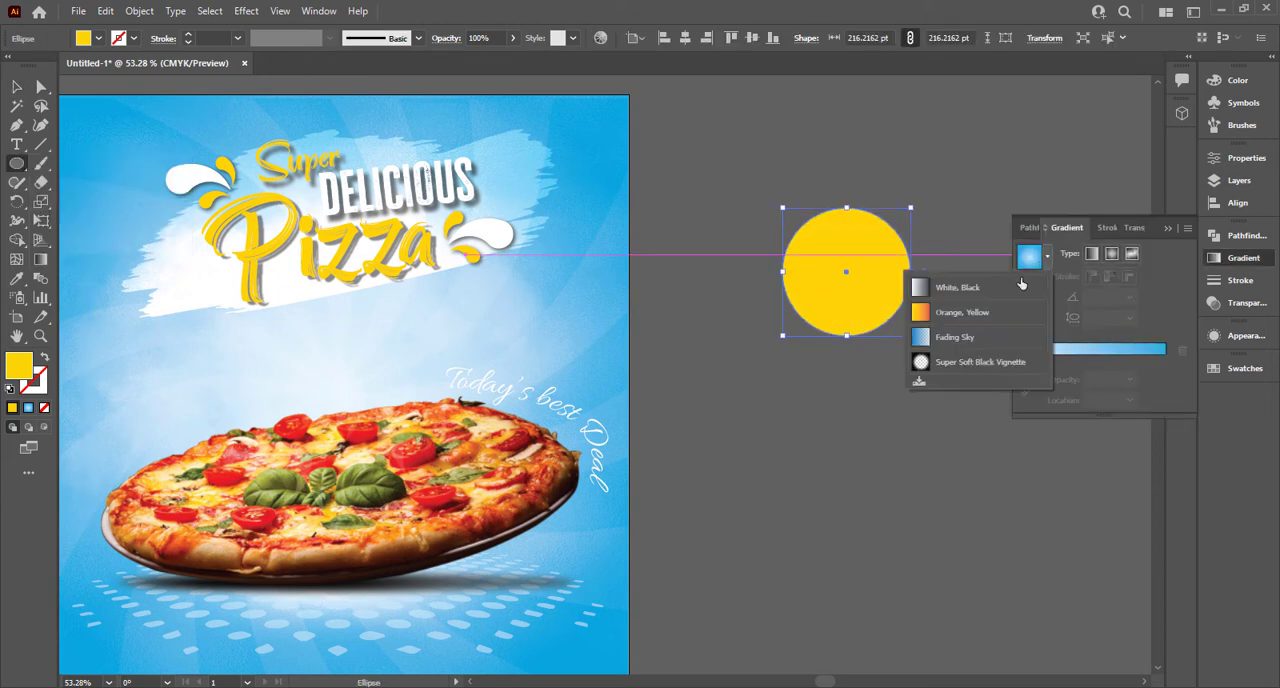
{"action": "left_click", "coordinate": [1000, 287]}
{"action": "left_click", "coordinate": [1111, 254]}
{"action": "left_click", "coordinate": [1027, 312]}
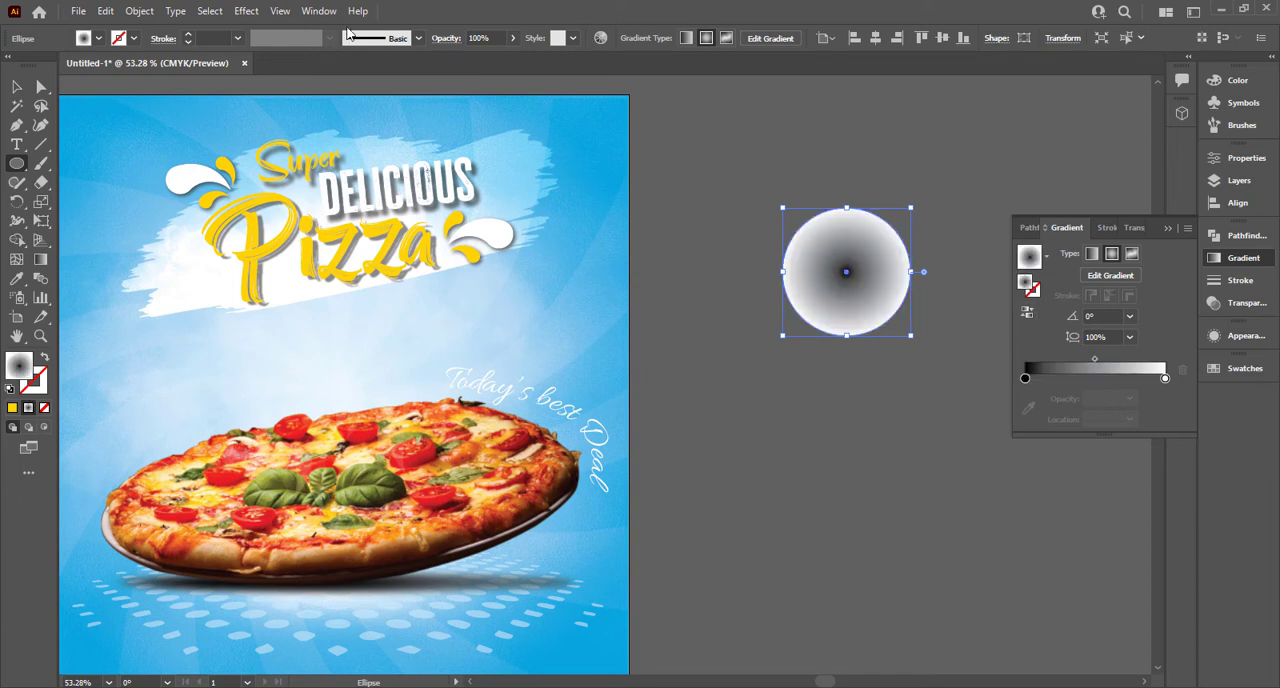
Step: Try a Color Halftone effect with a maximum radius of 10 pixels on the gradient circle
{"action": "left_click", "coordinate": [246, 11]}
{"action": "mouse_move", "coordinate": [321, 318]}
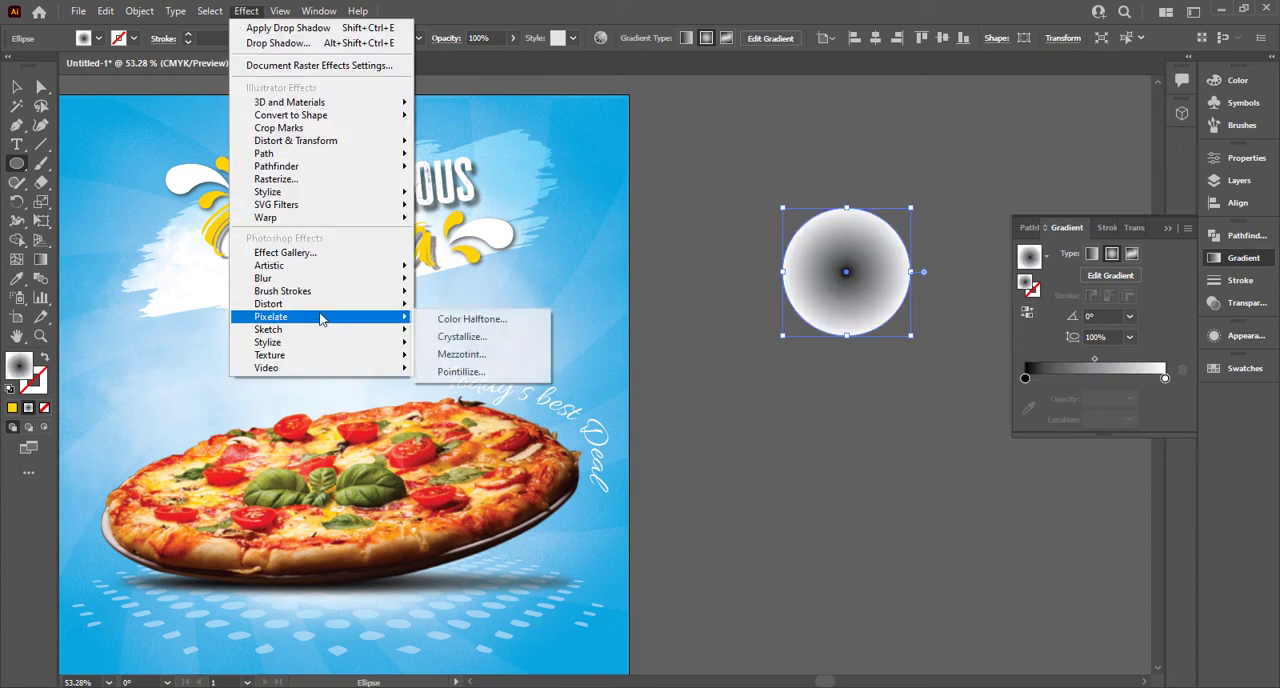
{"action": "left_click", "coordinate": [470, 319]}
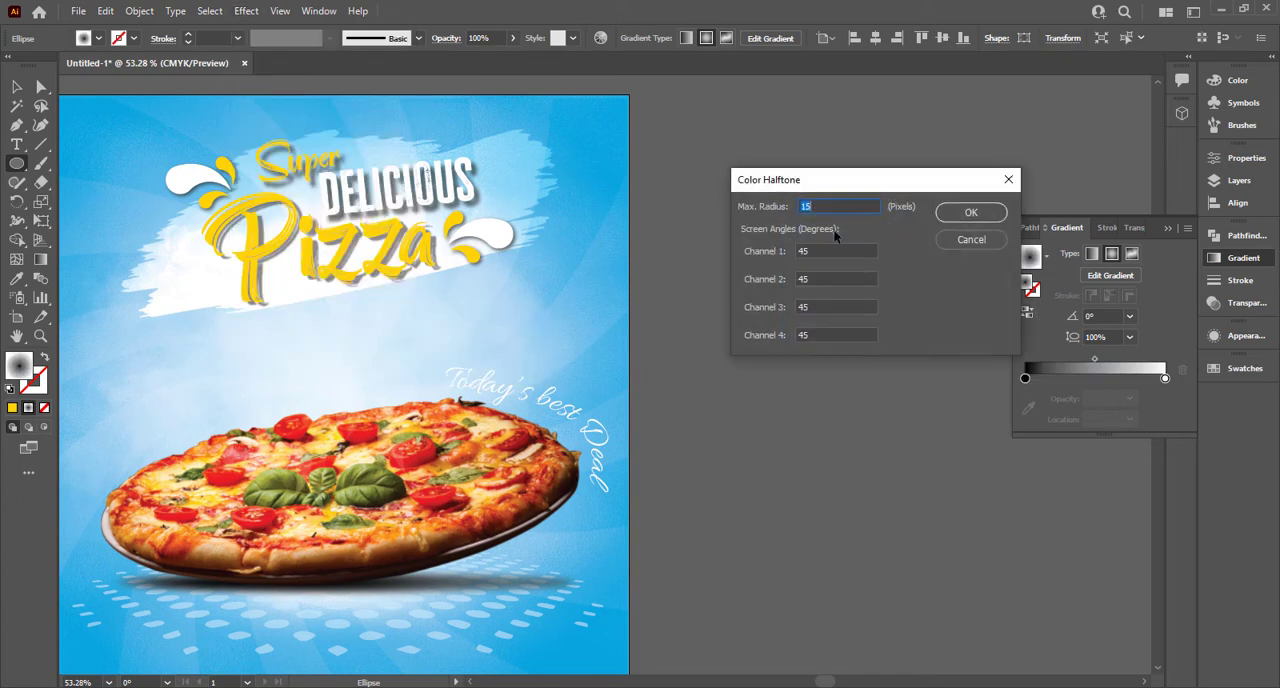
{"action": "type", "text": "10"}
{"action": "left_click", "coordinate": [969, 213]}
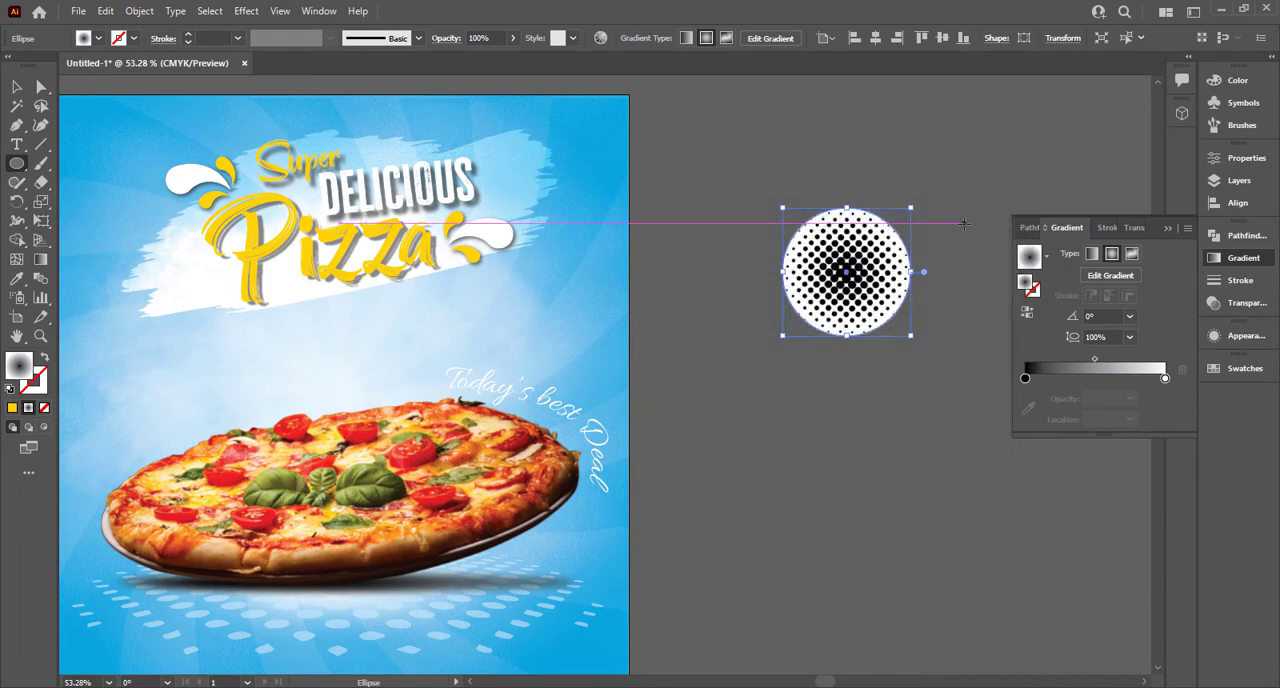
{"action": "key", "text": "ctrl+z"}
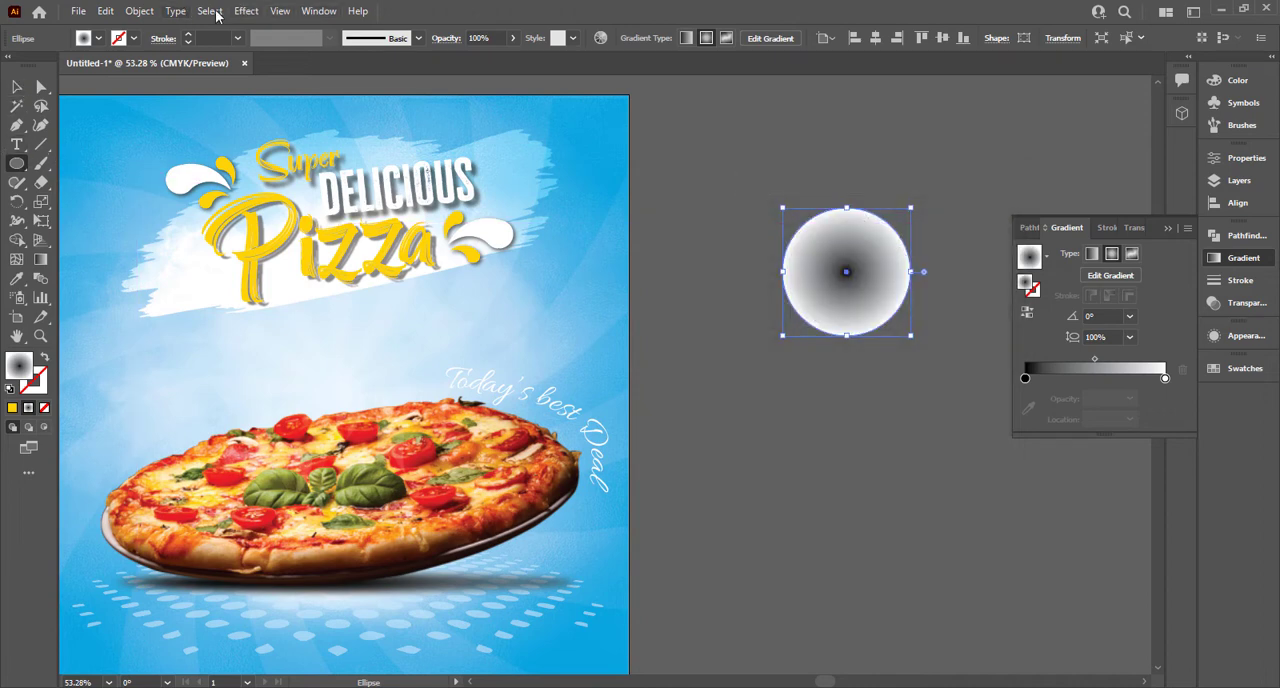
Step: Apply a Color Halftone effect to the gradient circle with a maximum radius of 6 pixels and 45-degree channel angles
{"action": "left_click", "coordinate": [246, 11]}
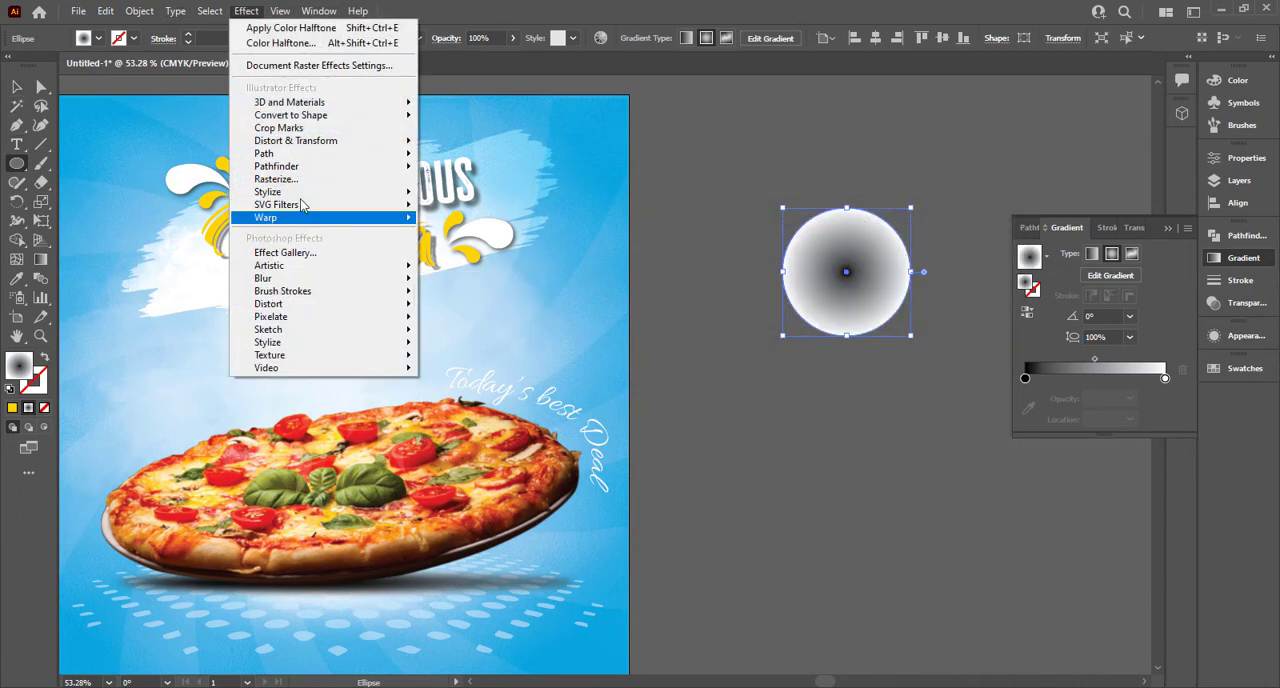
{"action": "mouse_move", "coordinate": [349, 318]}
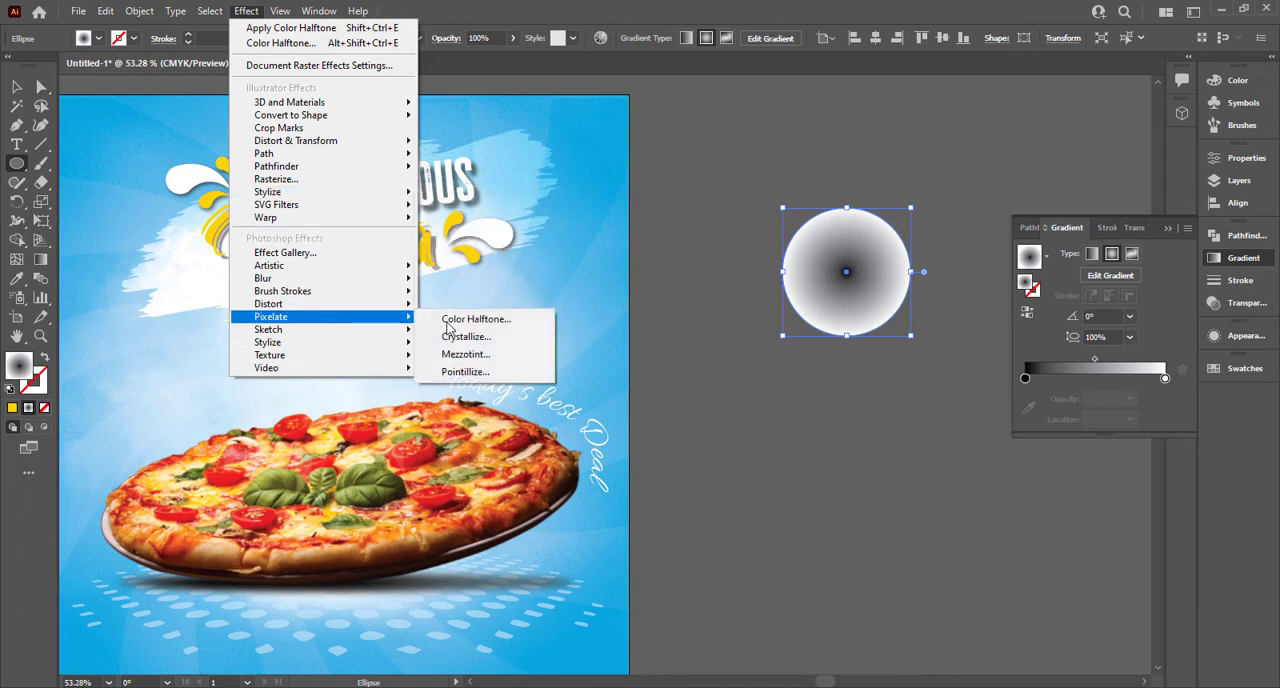
{"action": "left_click", "coordinate": [450, 320]}
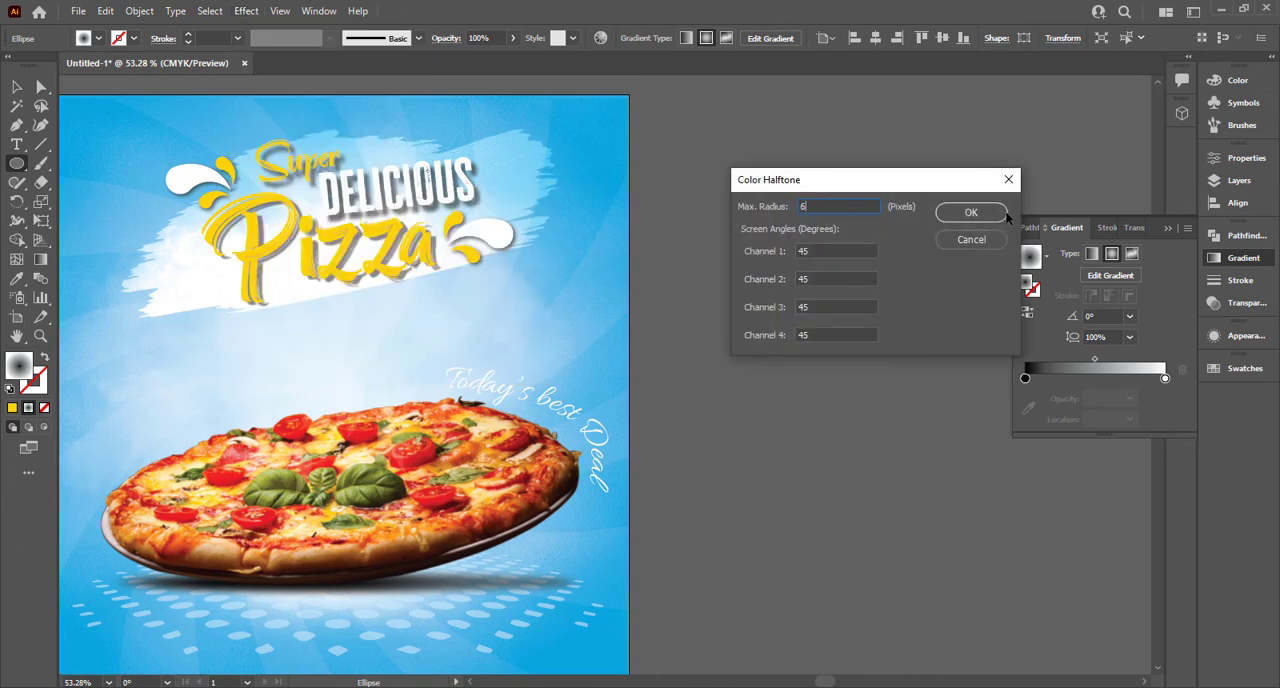
{"action": "left_click", "coordinate": [970, 212]}
Step: Expand the halftone circle's appearance, try an Image Trace on it with the default preset, and undo the trace
{"action": "key", "text": "v"}
{"action": "left_click_drag", "start_coordinate": [840, 288], "coordinate": [778, 288]}
{"action": "left_click", "coordinate": [139, 11]}
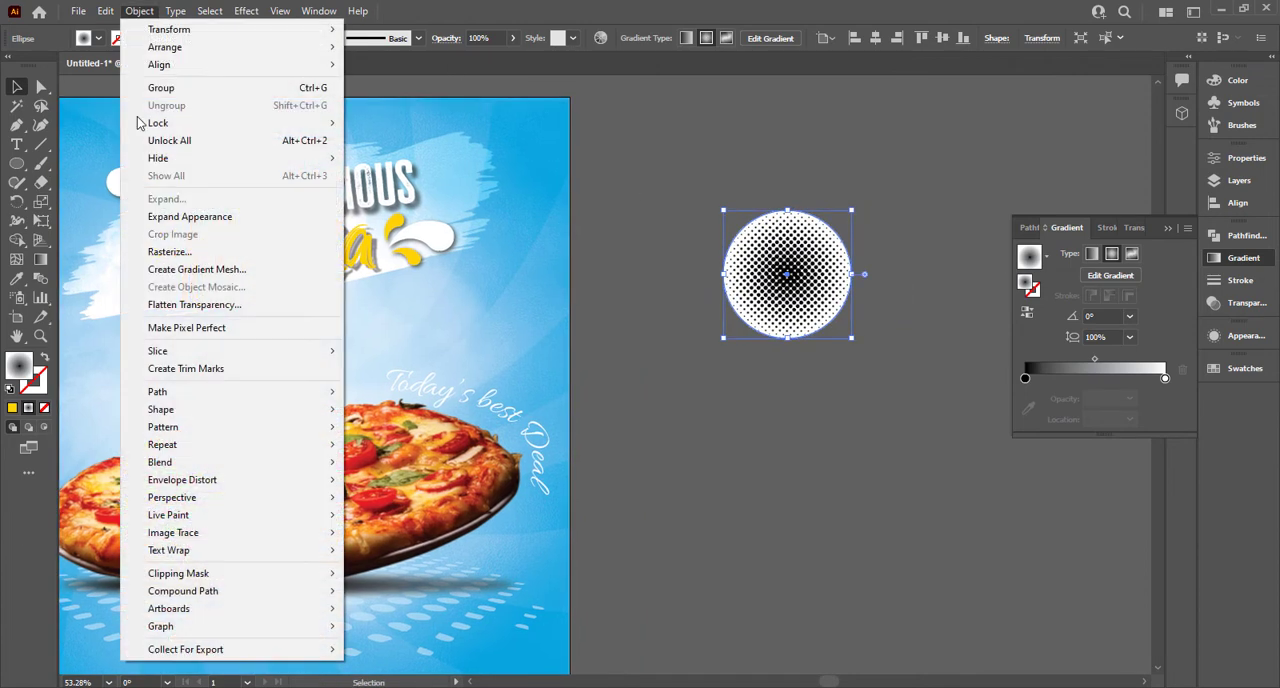
{"action": "left_click", "coordinate": [180, 214]}
{"action": "left_click", "coordinate": [430, 38]}
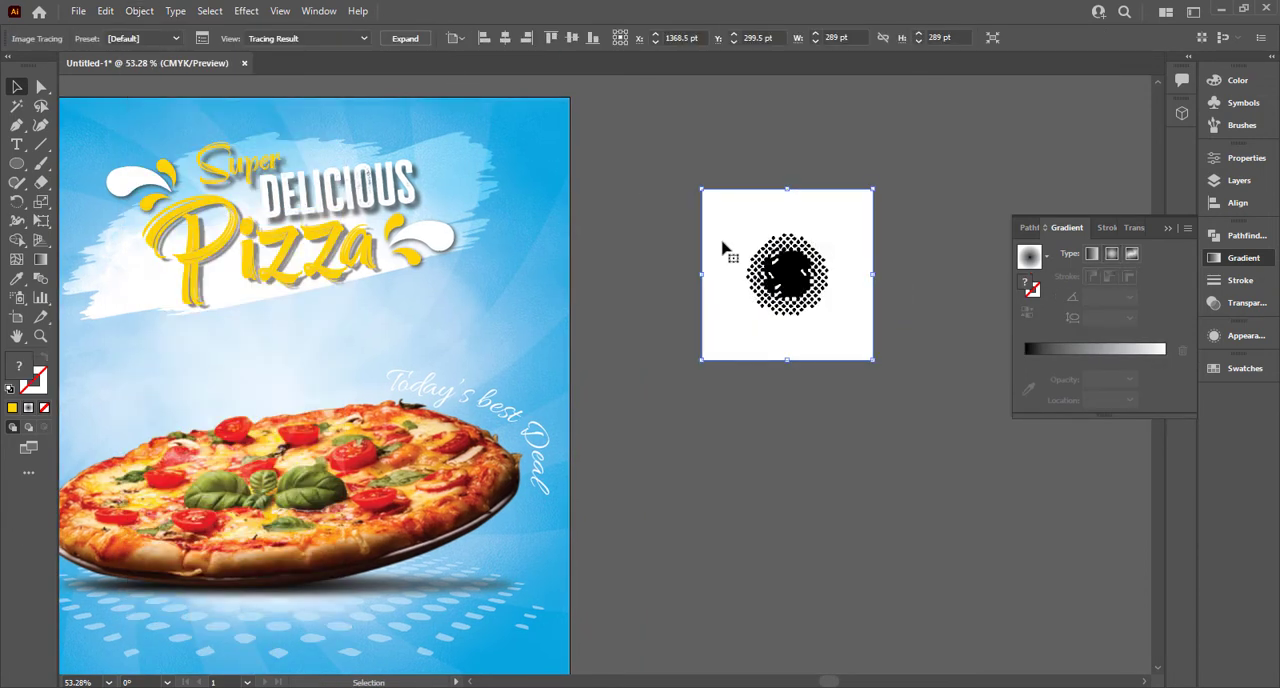
{"action": "key", "text": "ctrl+z"}
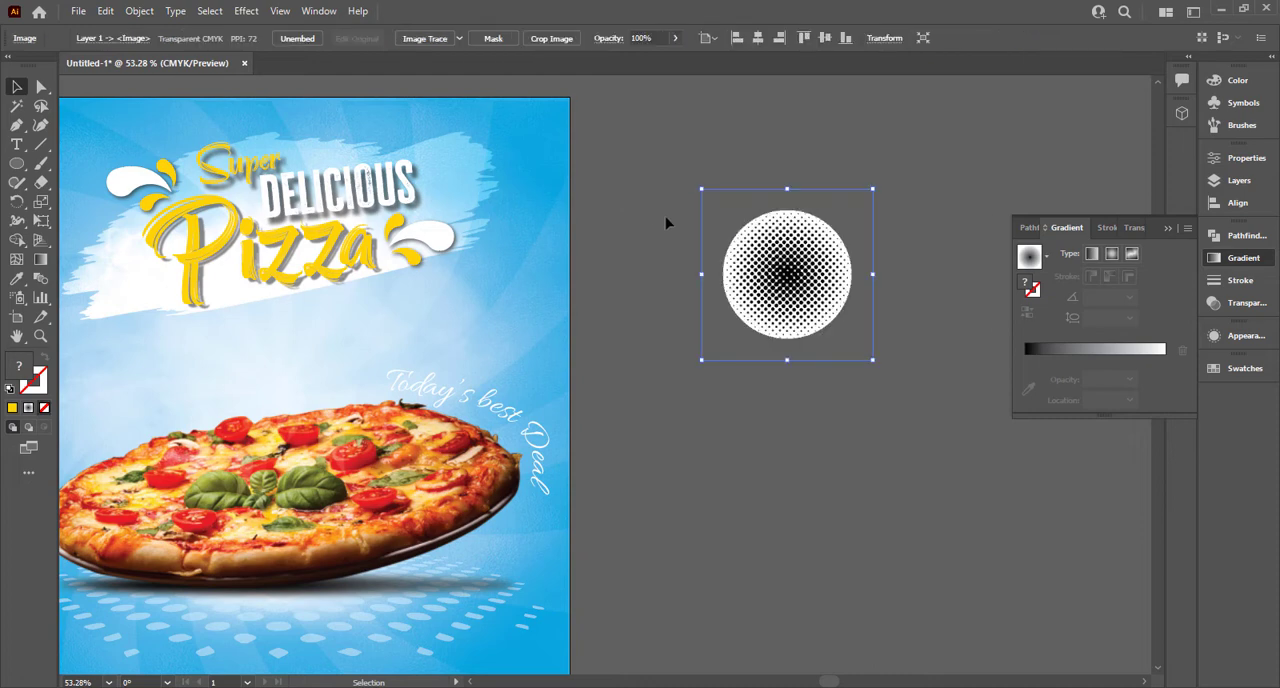
Step: Place the halftone circle over the poster's upper right edge and try the Screen and Overlay blend modes on it
{"action": "left_click_drag", "start_coordinate": [787, 274], "coordinate": [572, 202]}
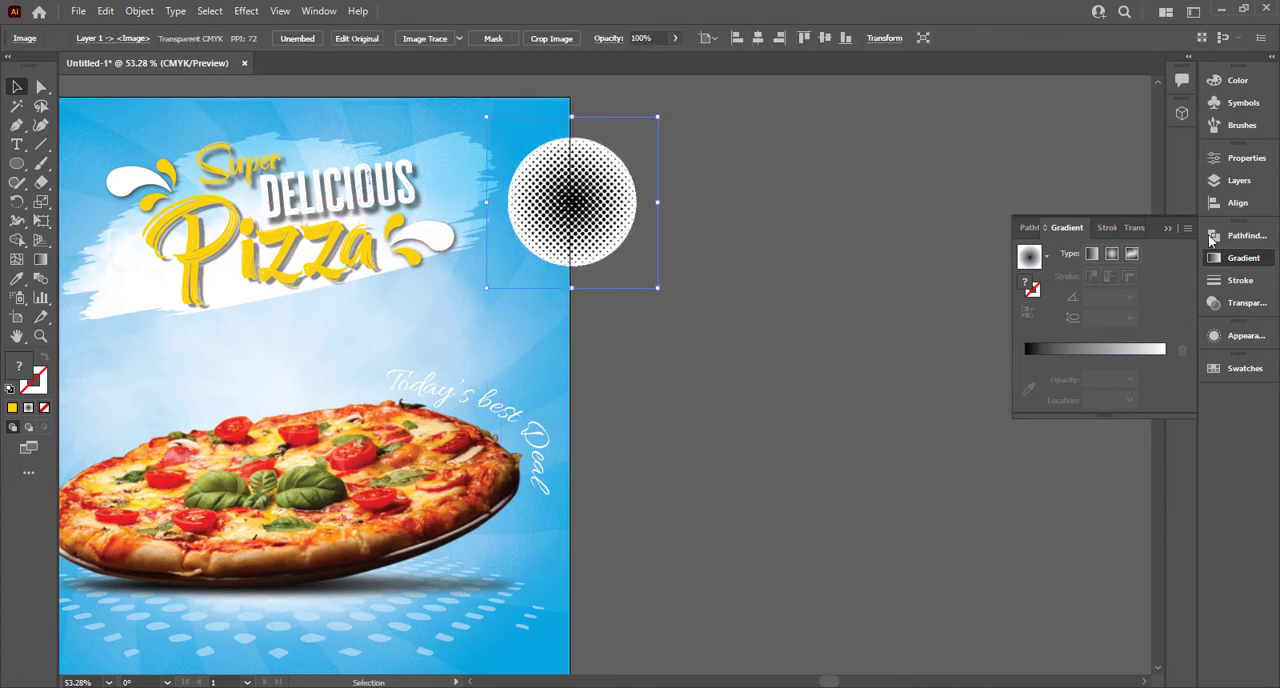
{"action": "left_click", "coordinate": [1245, 302]}
{"action": "left_click", "coordinate": [1070, 253]}
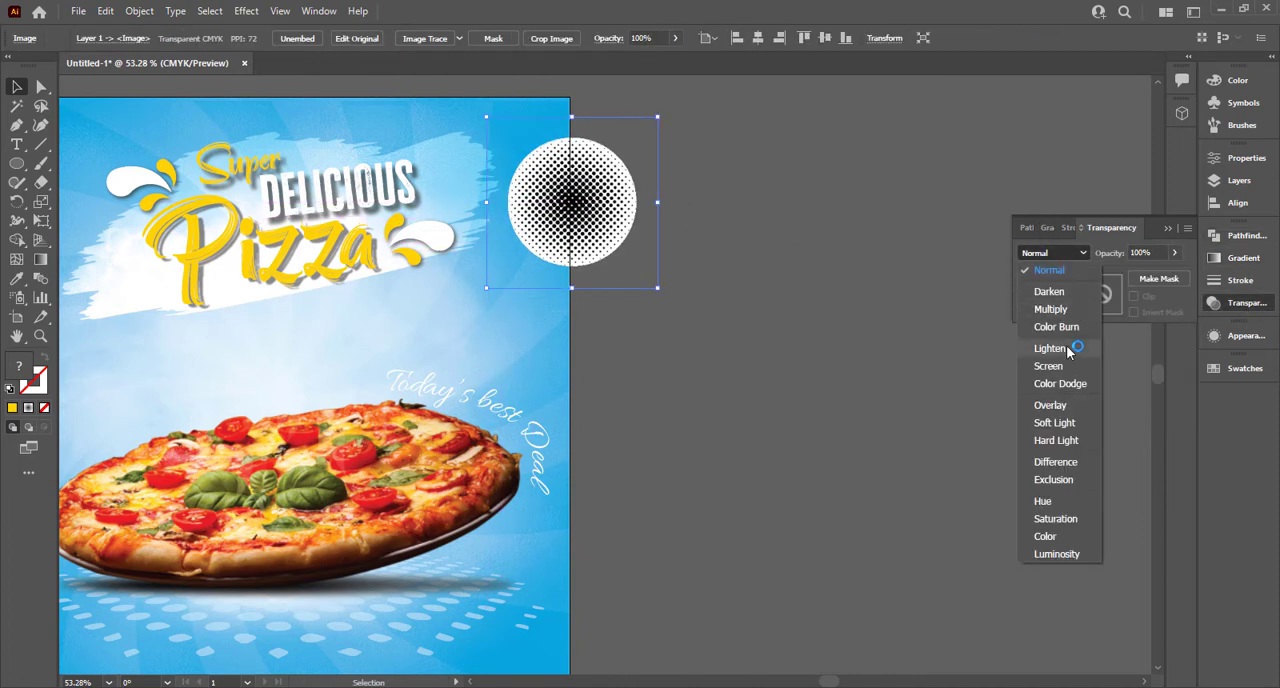
{"action": "left_click", "coordinate": [1050, 371]}
{"action": "left_click", "coordinate": [1054, 253]}
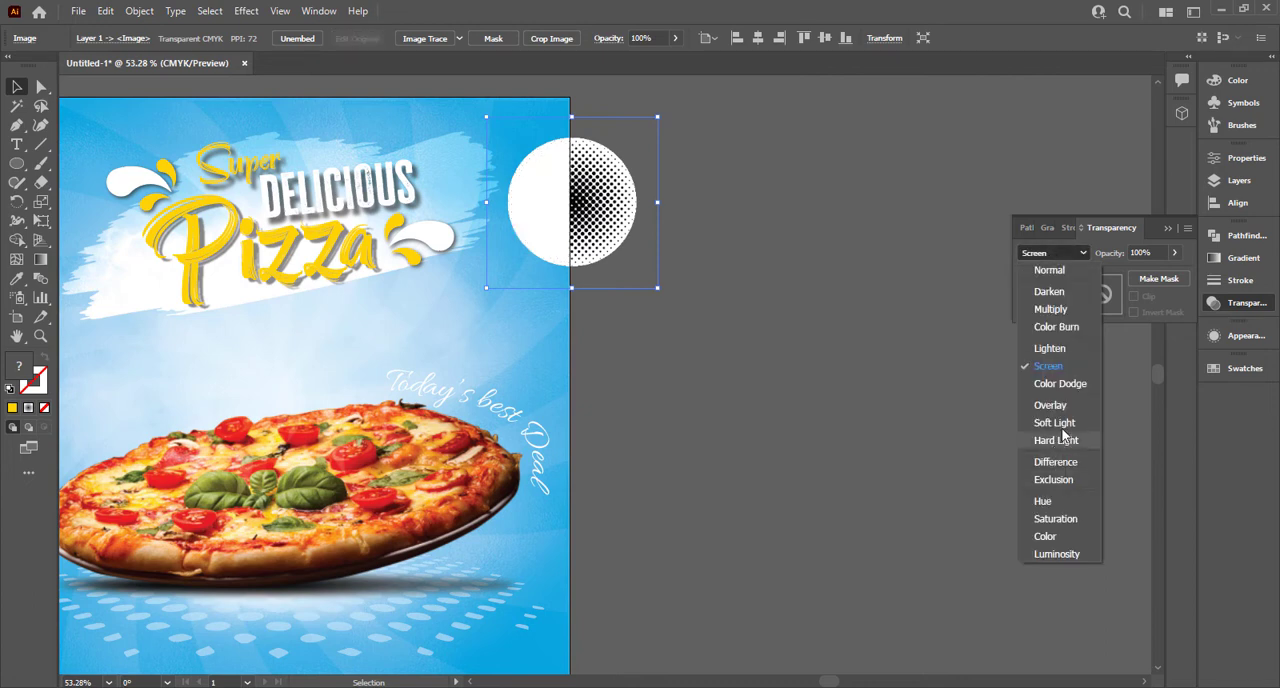
{"action": "left_click", "coordinate": [1050, 404]}
Step: Try an Image Trace on the halftone circle beside the poster, undo the trial changes, and remove the circle
{"action": "left_click_drag", "start_coordinate": [523, 213], "coordinate": [631, 238]}
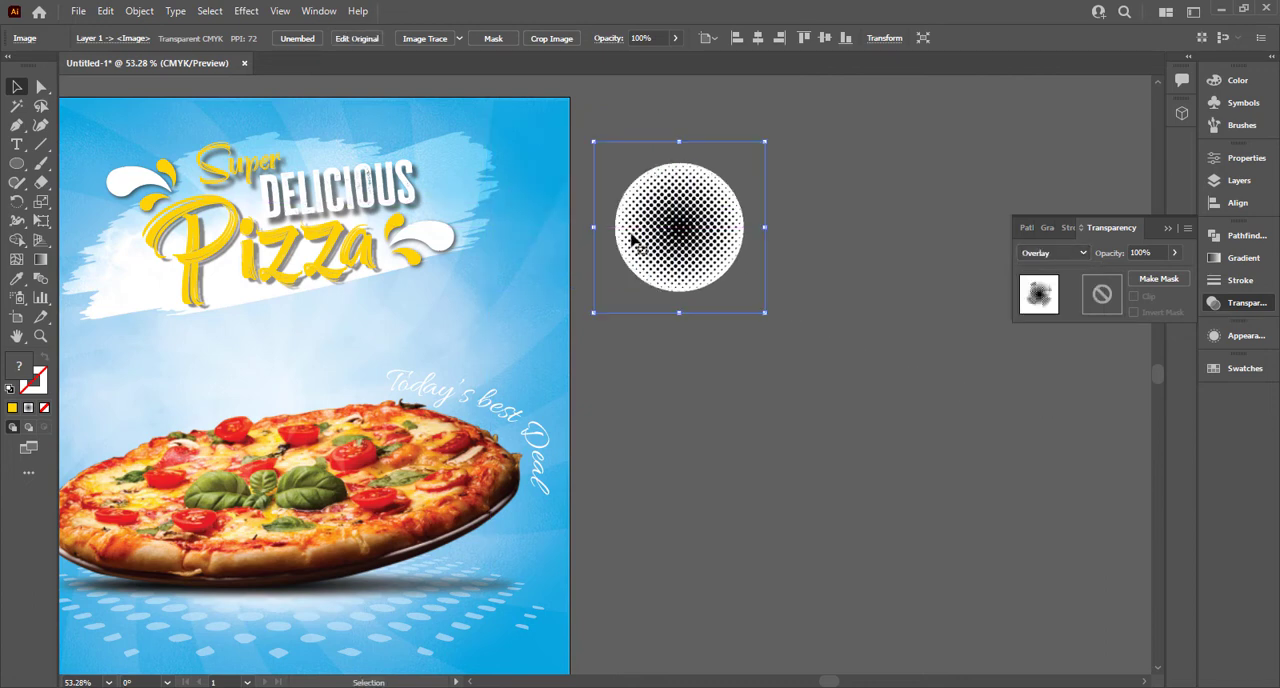
{"action": "left_click", "coordinate": [427, 38]}
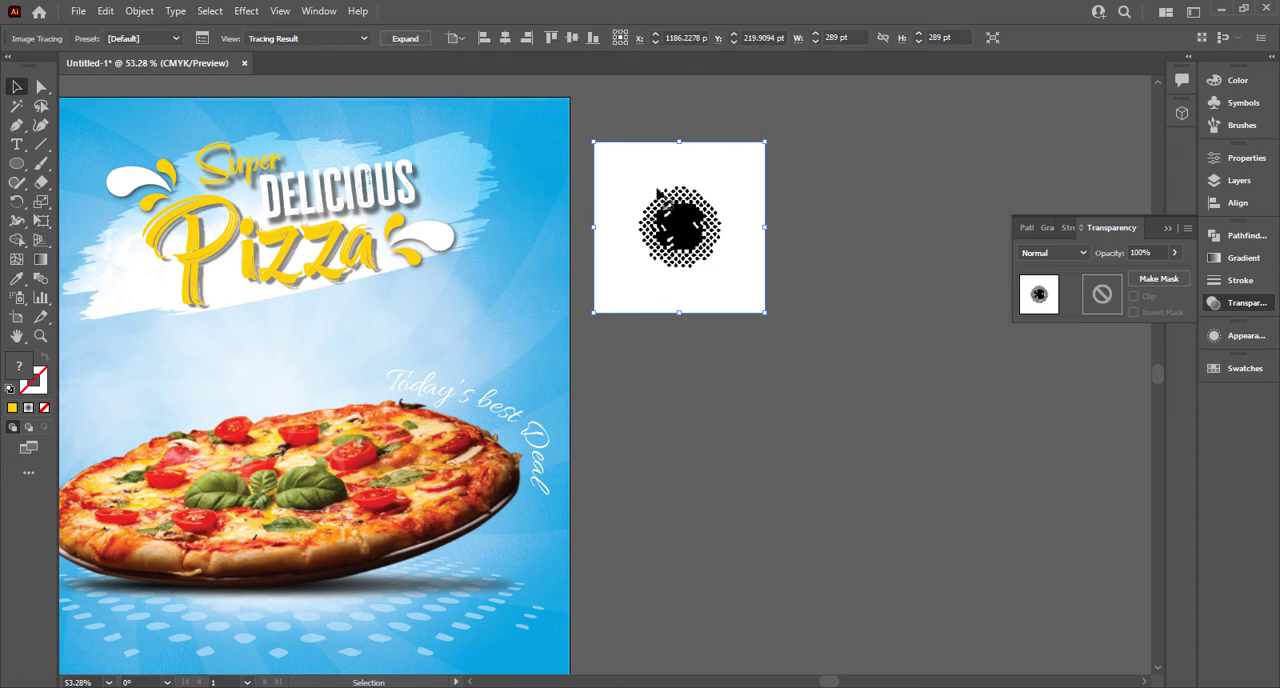
{"action": "key", "text": "ctrl+z"}
{"action": "key", "text": "ctrl+z"}
{"action": "key", "text": "ctrl+z"}
{"action": "key", "text": "ctrl+z"}
{"action": "key", "text": "ctrl+z"}
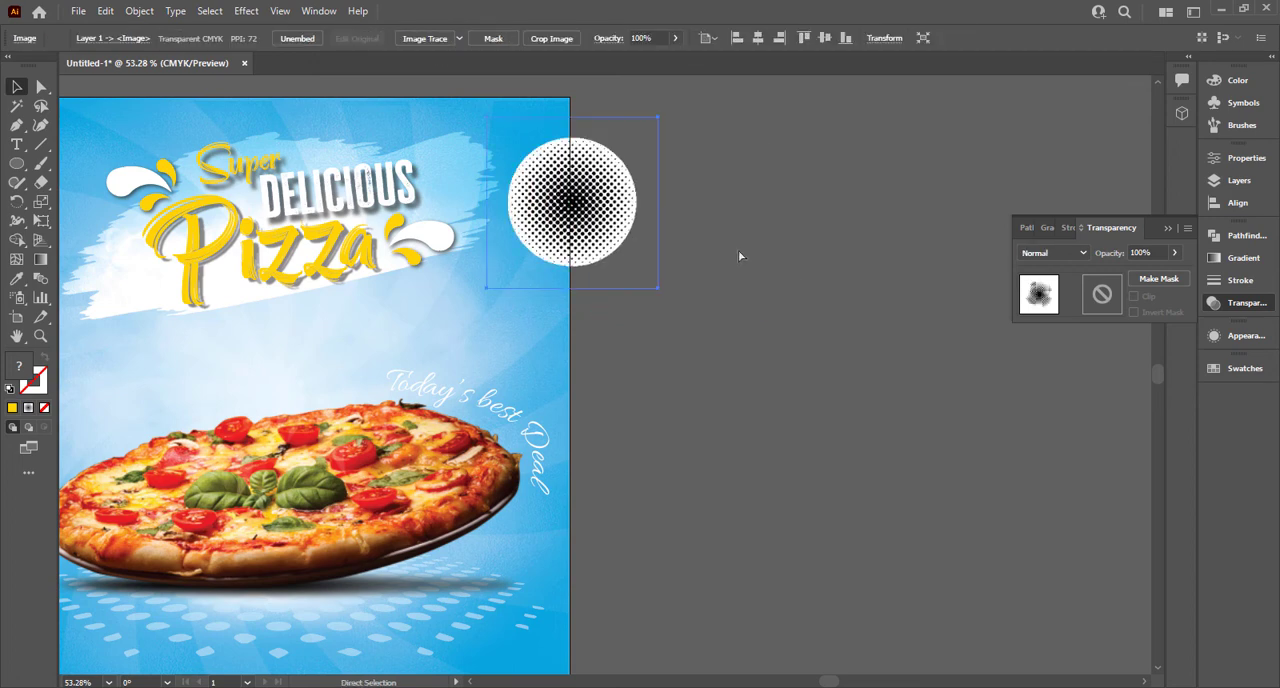
{"action": "key", "text": "ctrl+z"}
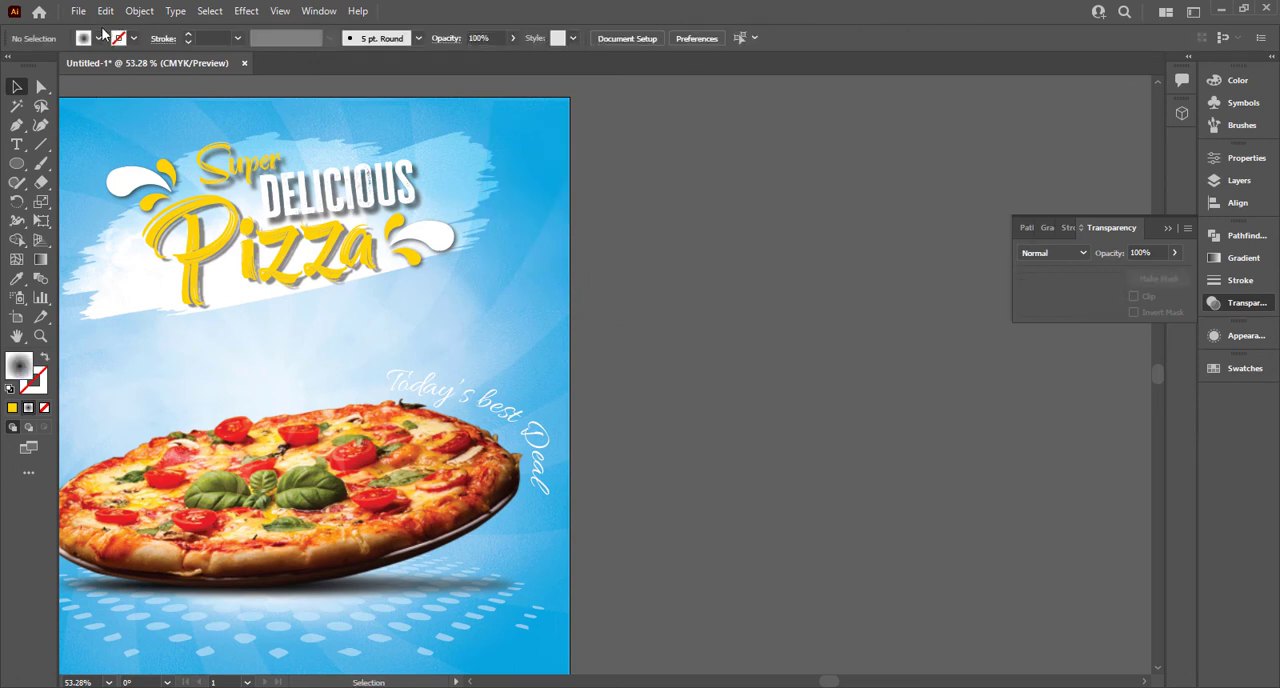
Step: Examine the dot patterns in the Basic Graphics_Dots swatch library and close it
{"action": "left_click", "coordinate": [98, 38]}
{"action": "left_click", "coordinate": [98, 38]}
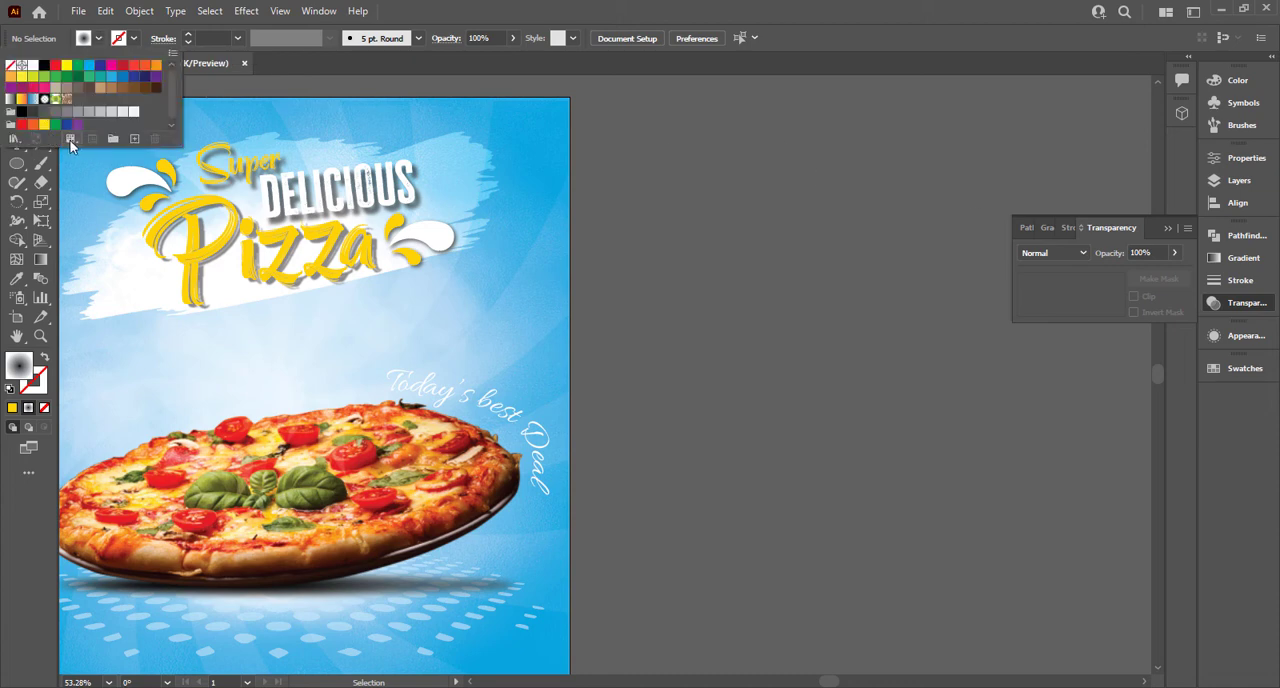
{"action": "left_click", "coordinate": [14, 138]}
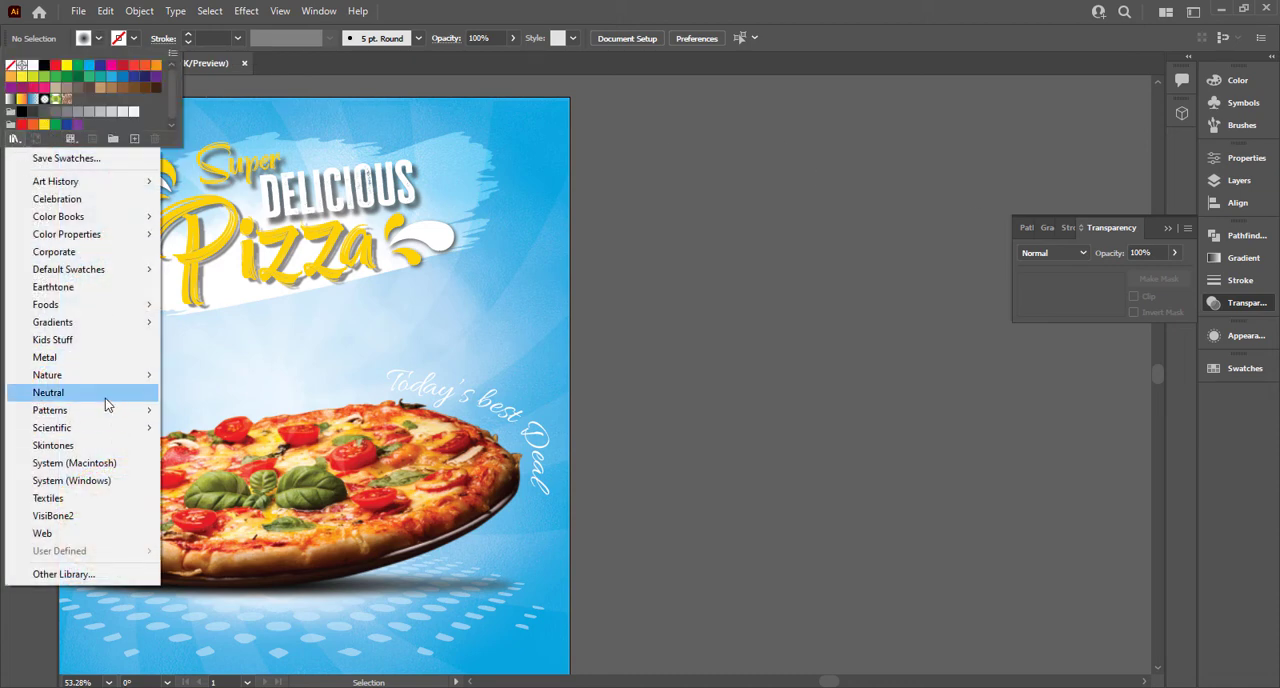
{"action": "mouse_move", "coordinate": [108, 412]}
{"action": "mouse_move", "coordinate": [230, 420]}
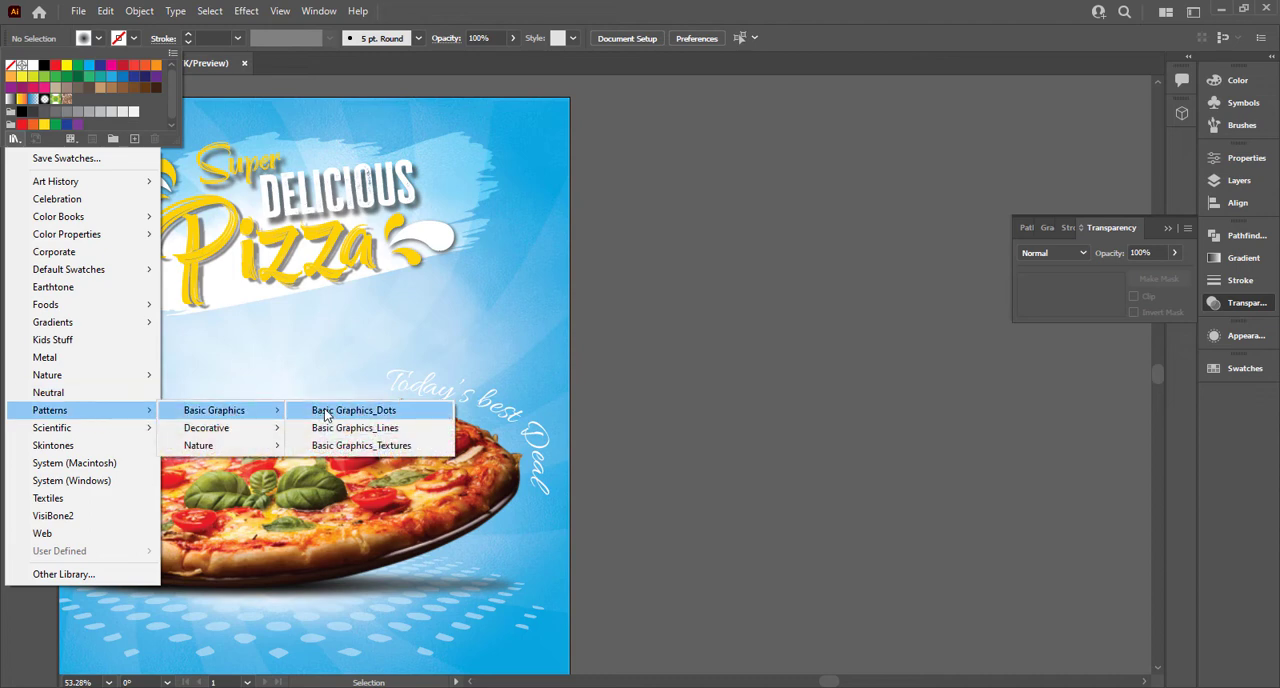
{"action": "left_click", "coordinate": [330, 410]}
{"action": "left_click_drag", "start_coordinate": [546, 378], "coordinate": [542, 483]}
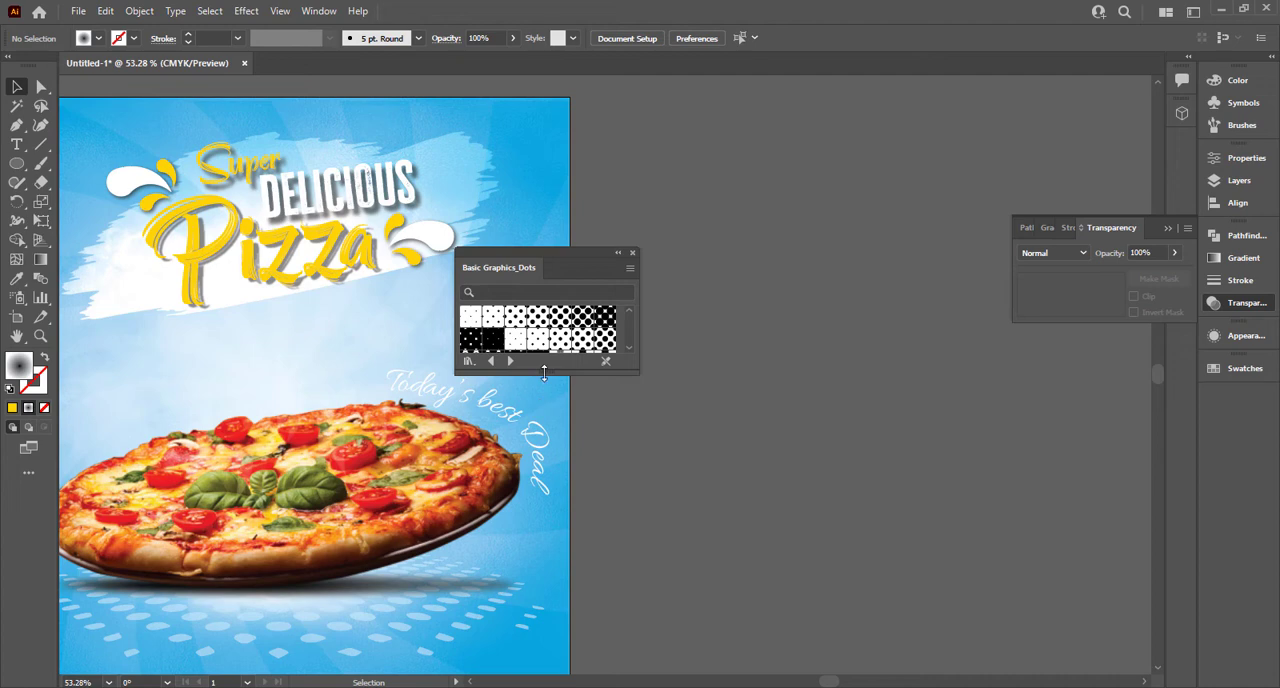
{"action": "left_click_drag", "start_coordinate": [544, 372], "coordinate": [533, 452]}
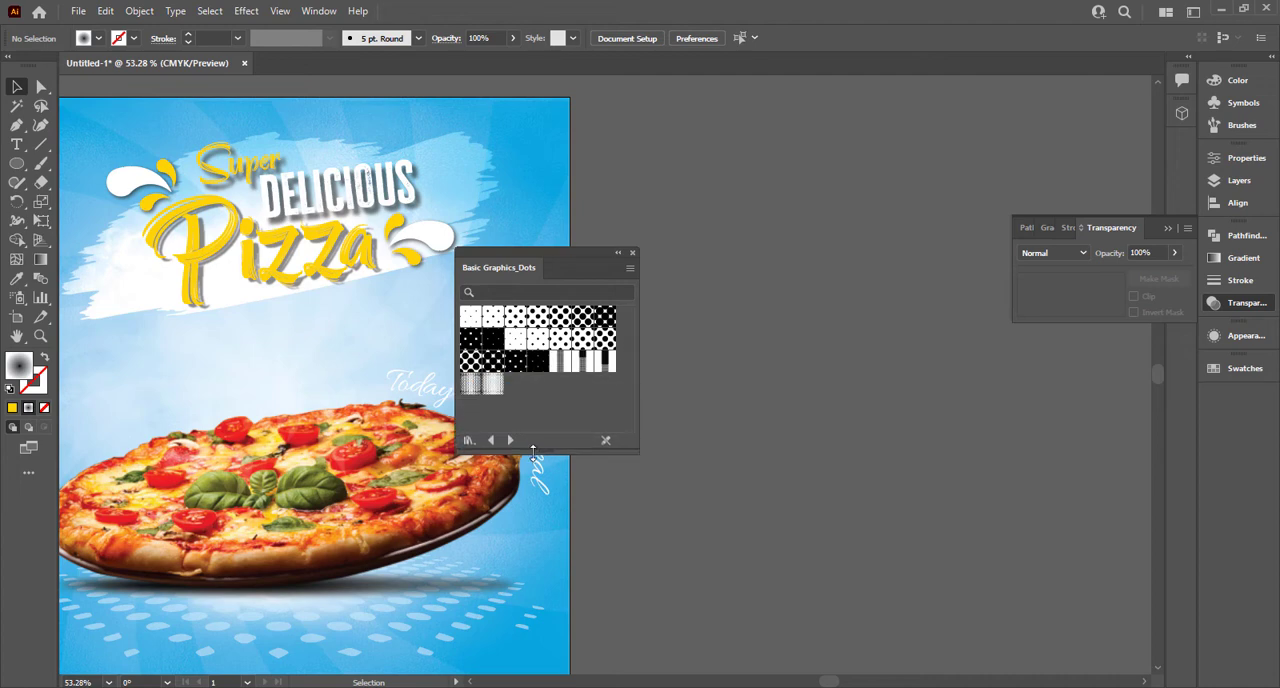
{"action": "left_click", "coordinate": [632, 253]}
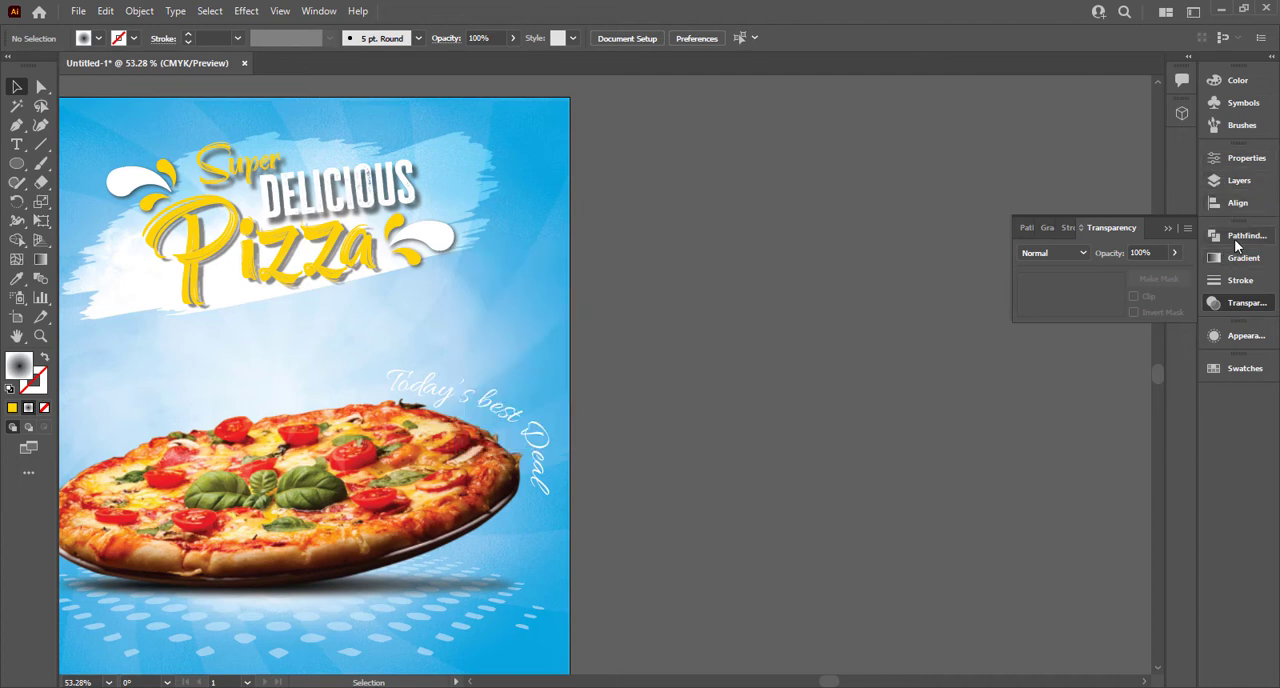
Step: Open the list of available symbol libraries
{"action": "left_click", "coordinate": [1243, 102]}
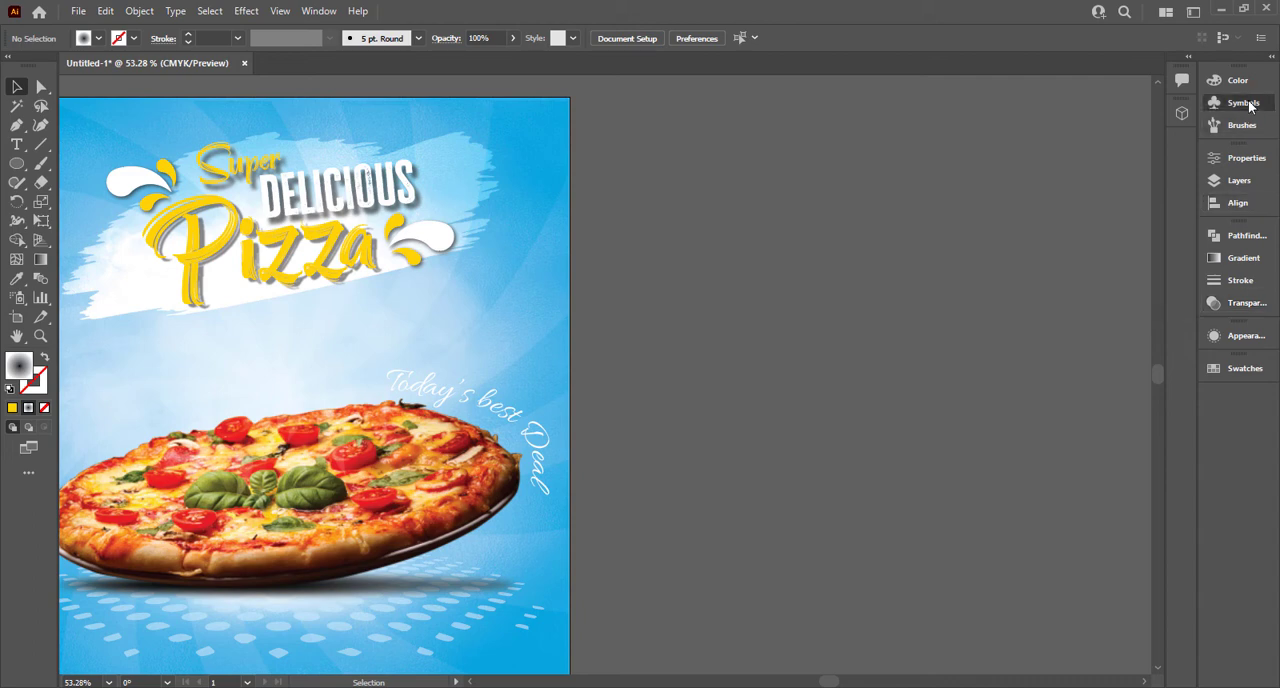
{"action": "left_click", "coordinate": [1019, 211]}
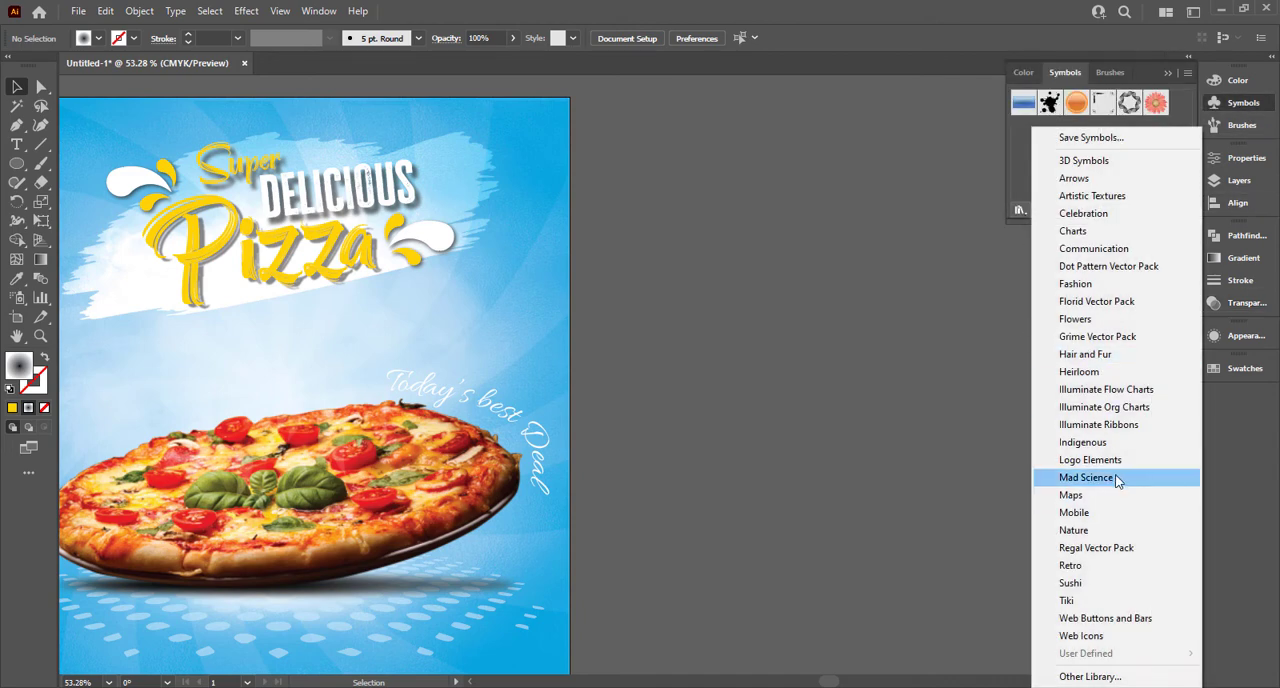
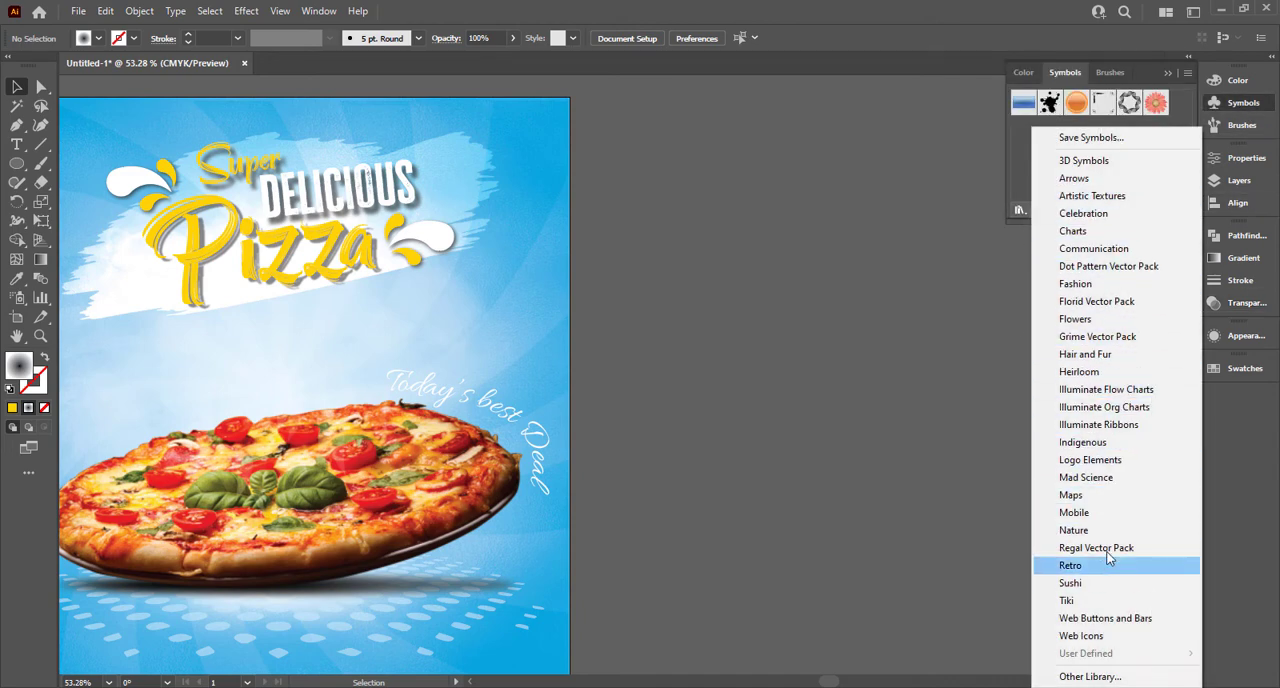
Step: Place the round halftone symbol from the Dot Pattern Vector Pack library beside the poster and close the library
{"action": "left_click", "coordinate": [1110, 266]}
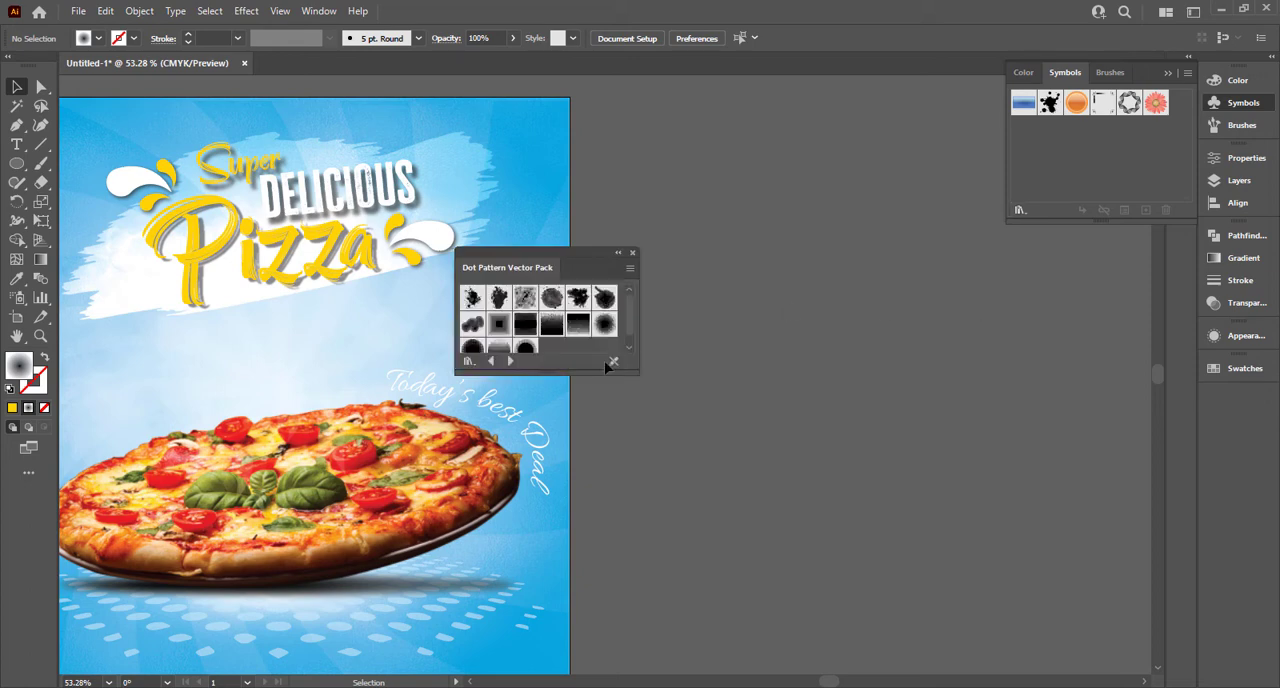
{"action": "left_click_drag", "start_coordinate": [542, 372], "coordinate": [555, 410]}
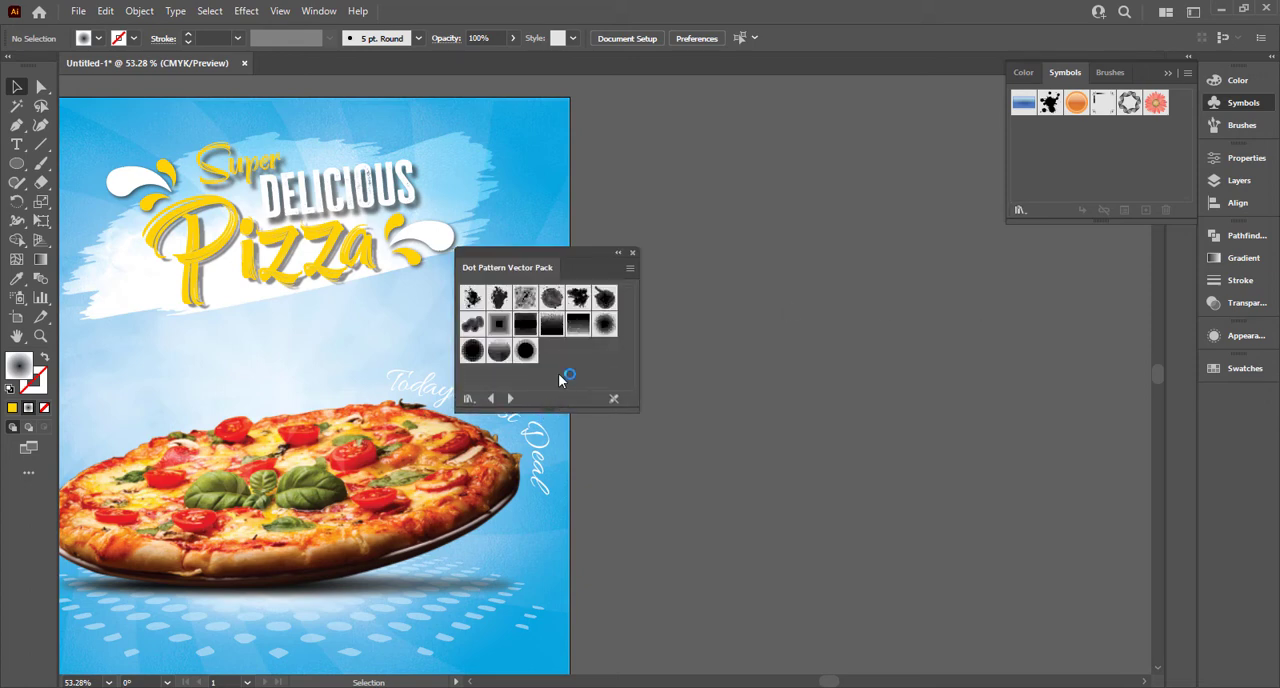
{"action": "left_click", "coordinate": [605, 325]}
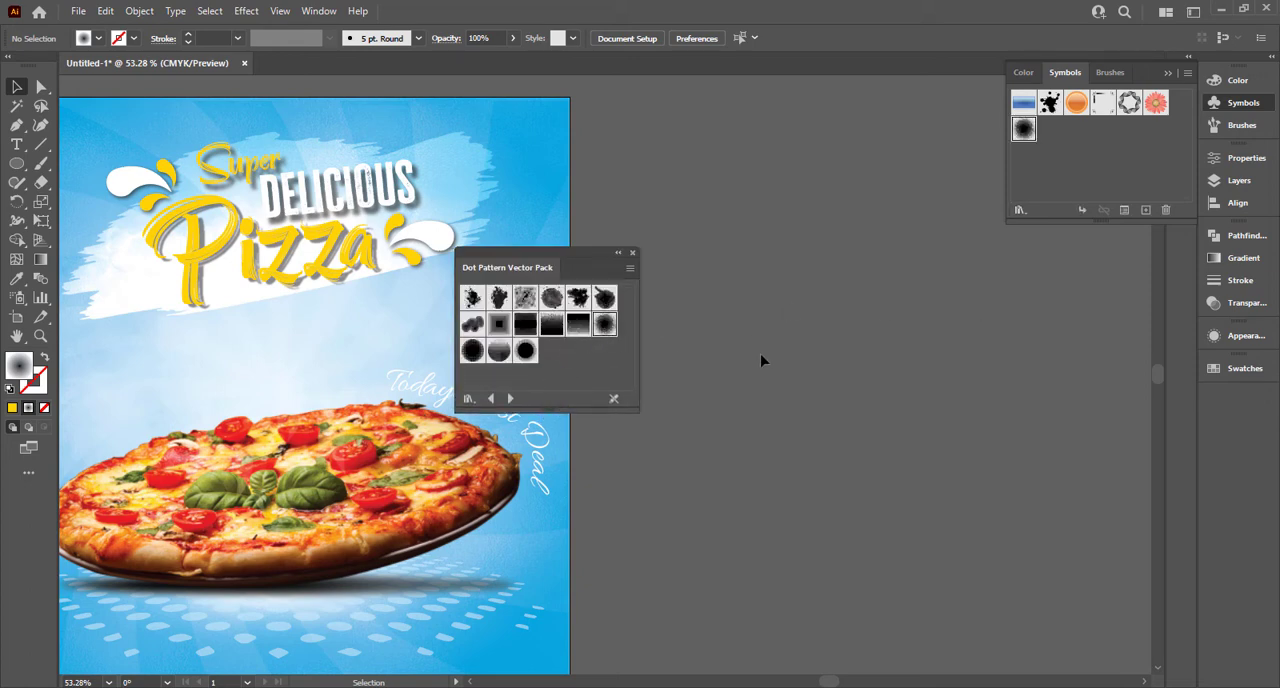
{"action": "left_click_drag", "start_coordinate": [932, 208], "coordinate": [932, 208]}
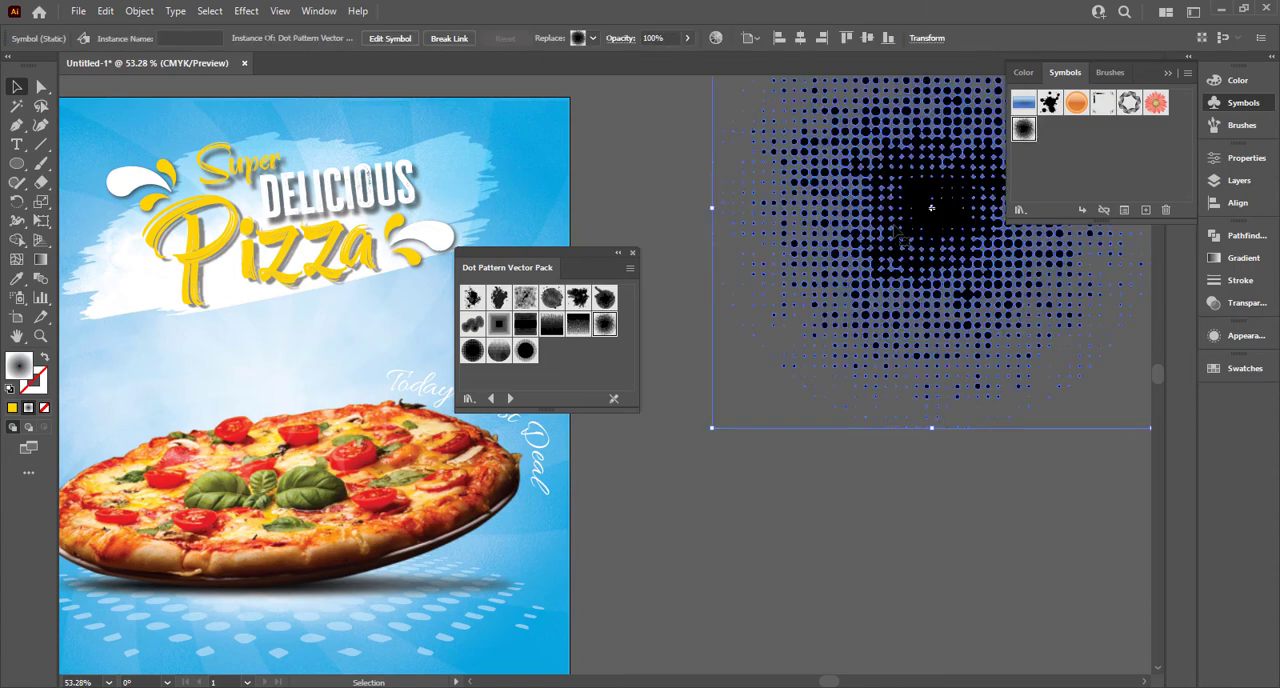
{"action": "left_click", "coordinate": [632, 252]}
Step: Scale the halftone symbol down to roughly a third of its size and position it over the poster's upper right edge
{"action": "left_click_drag", "start_coordinate": [834, 263], "coordinate": [721, 359]}
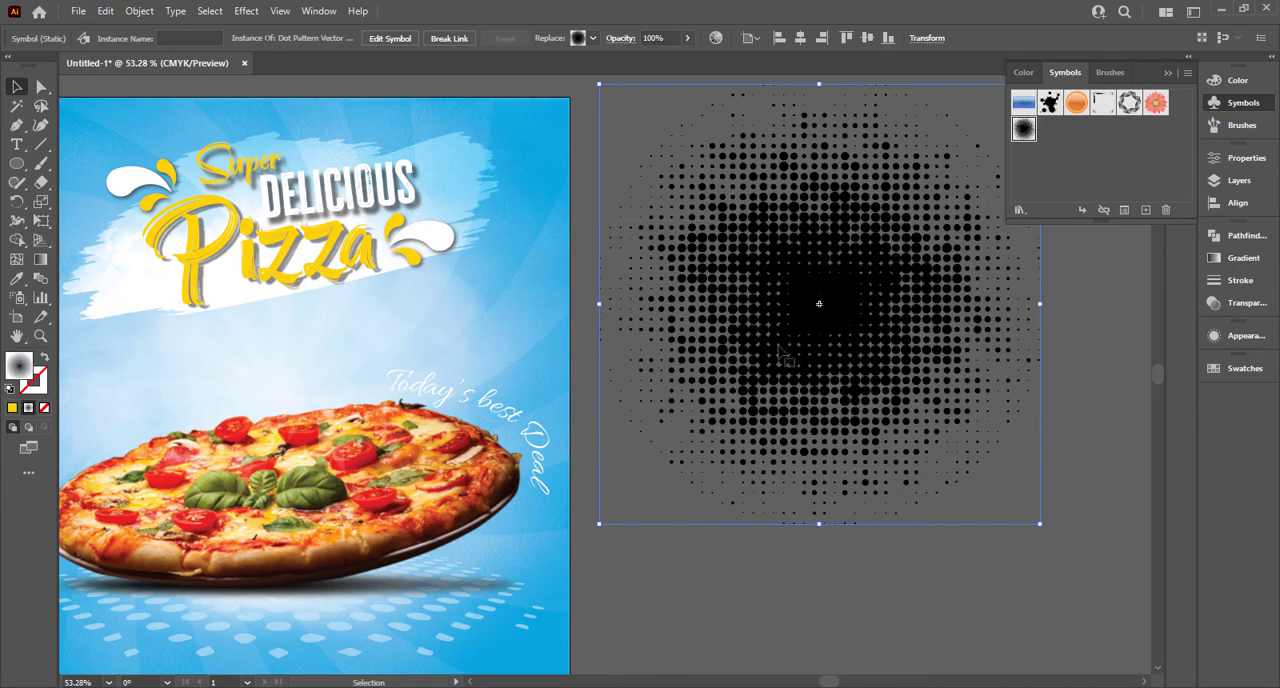
{"action": "left_click_drag", "start_coordinate": [1042, 524], "coordinate": [631, 259]}
{"action": "left_click_drag", "start_coordinate": [606, 208], "coordinate": [622, 209]}
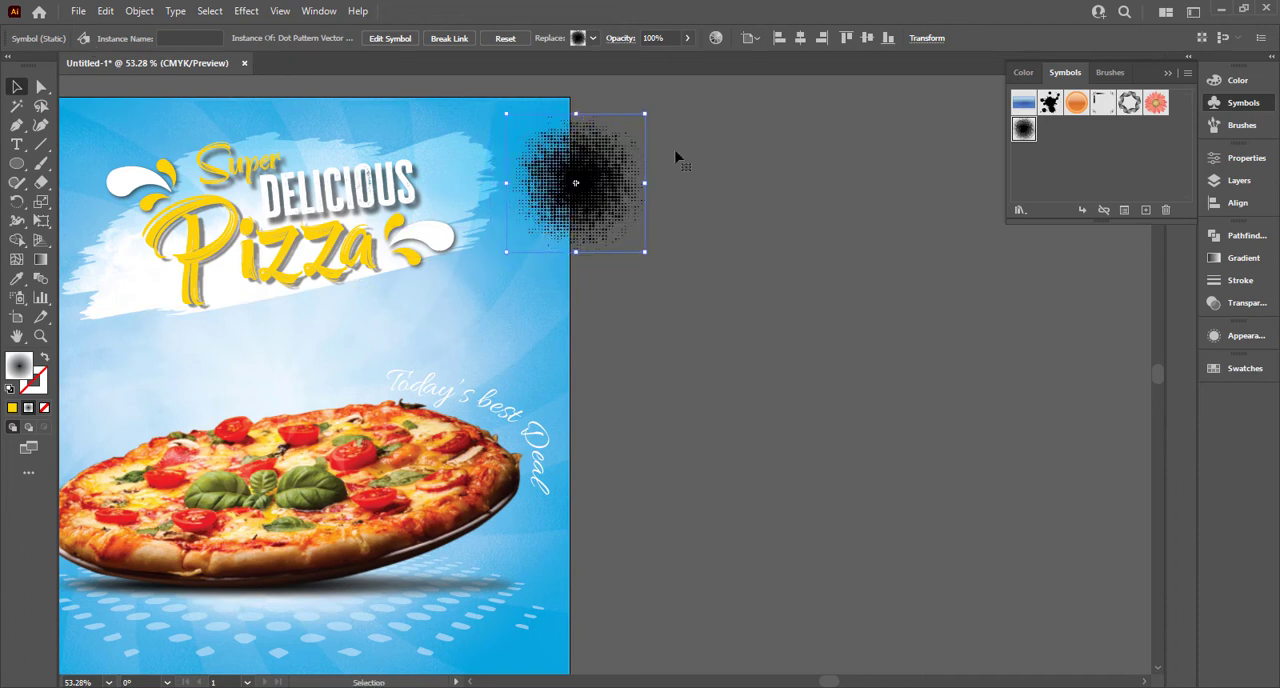
Step: Move the halftone circle off the poster and expand it with Object and Fill enabled
{"action": "left_click", "coordinate": [843, 190]}
{"action": "left_click", "coordinate": [574, 177]}
{"action": "left_click", "coordinate": [149, 12]}
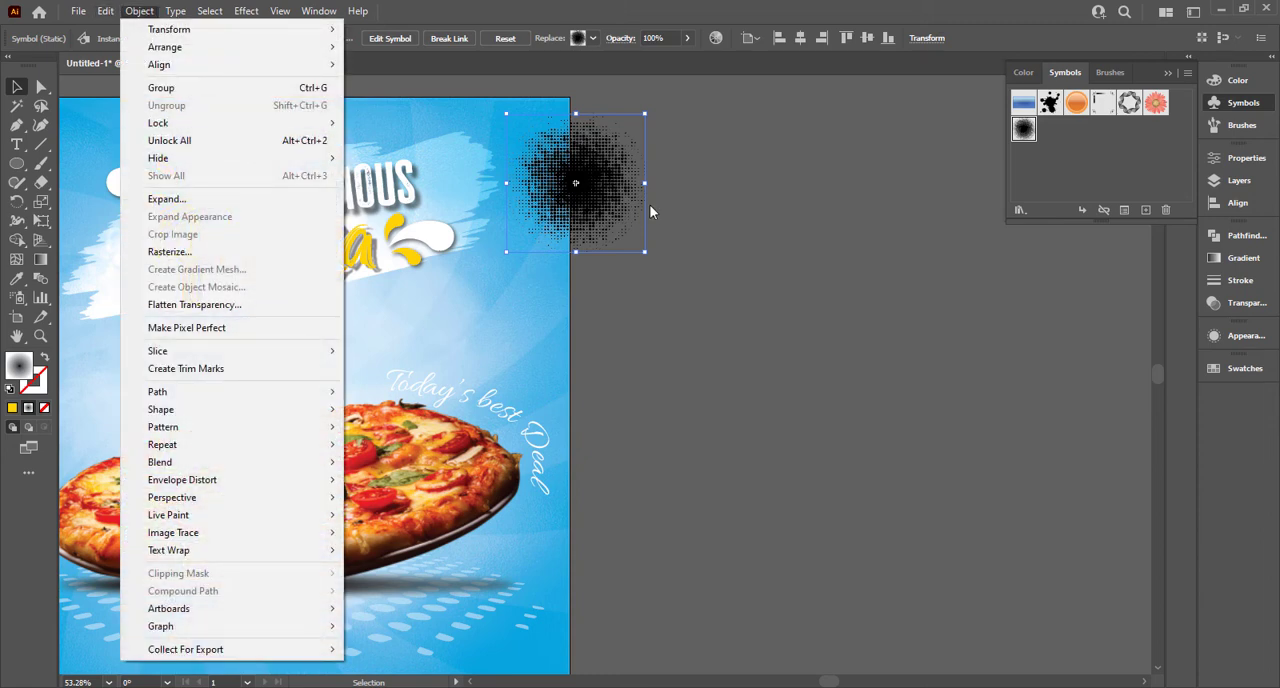
{"action": "left_click", "coordinate": [651, 206]}
{"action": "left_click_drag", "start_coordinate": [610, 196], "coordinate": [710, 199]}
{"action": "left_click", "coordinate": [139, 12]}
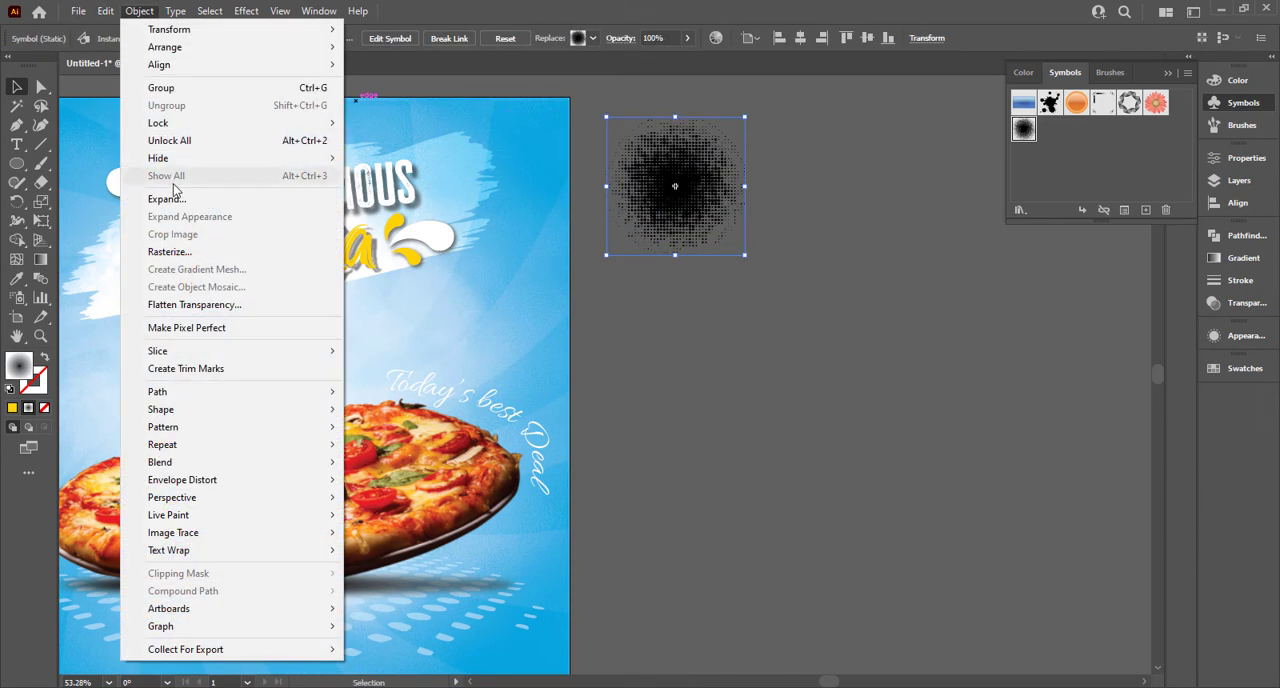
{"action": "left_click", "coordinate": [145, 197]}
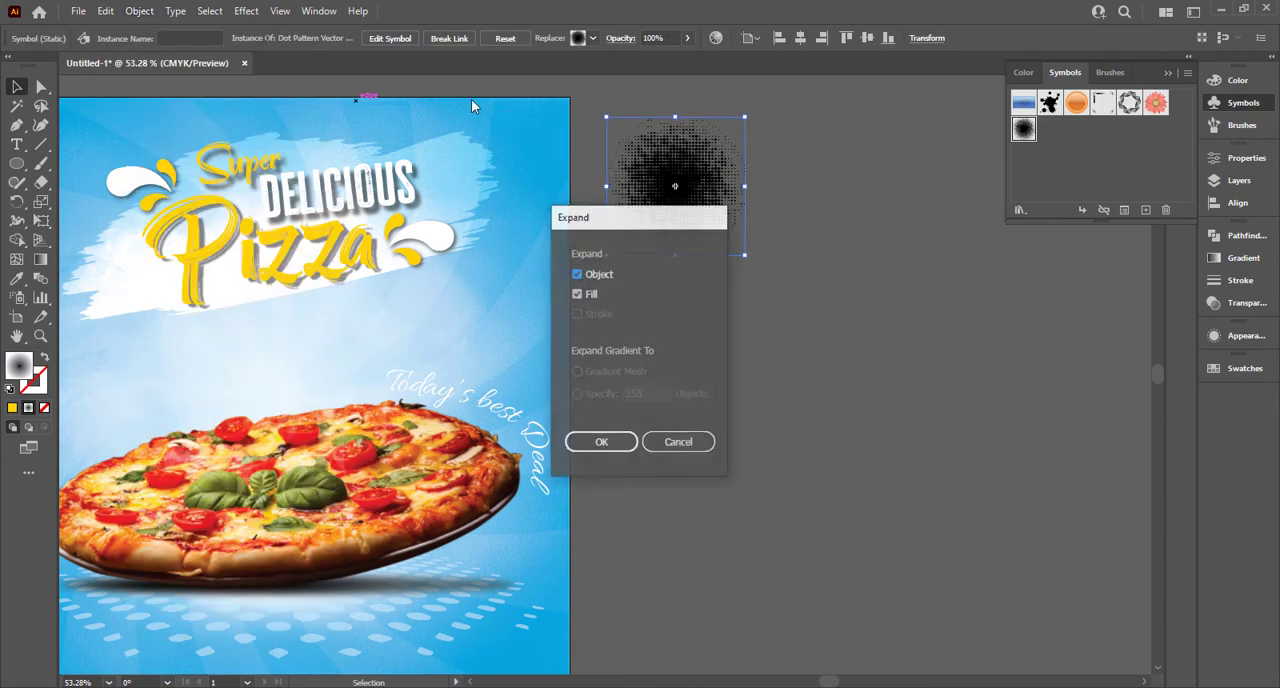
{"action": "left_click", "coordinate": [601, 442]}
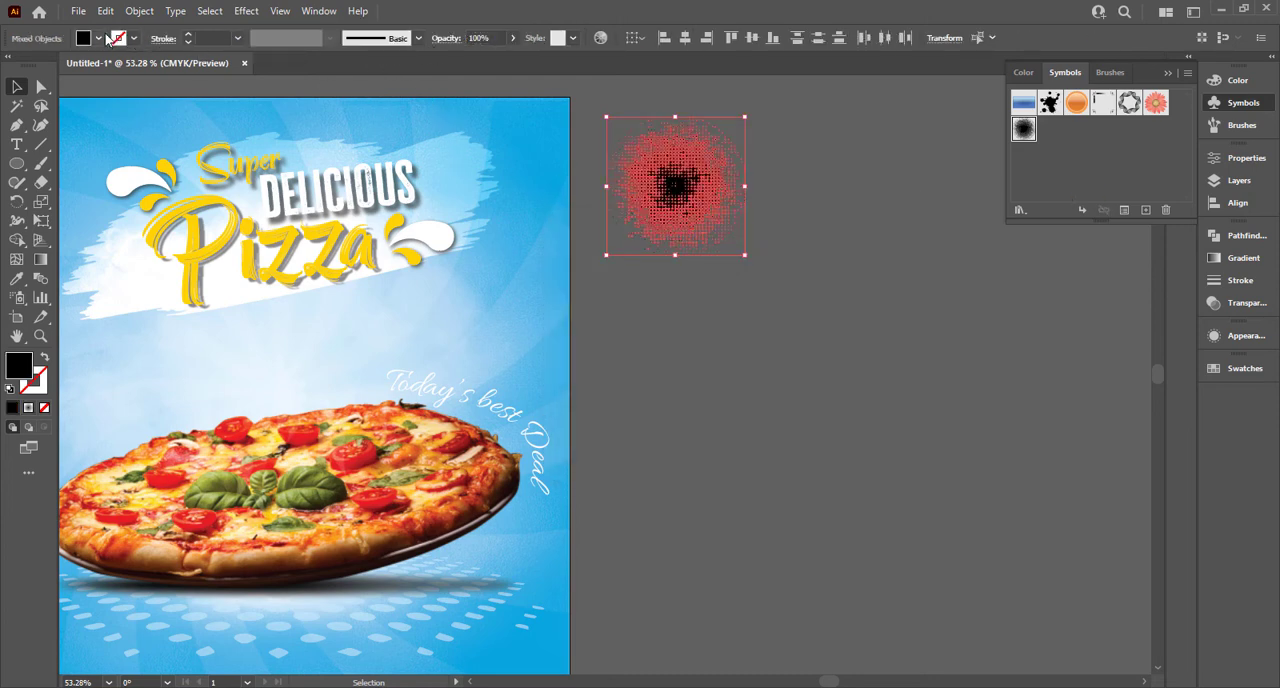
Step: Fill the expanded halftone dots with white and place them over the poster's upper right edge
{"action": "left_click", "coordinate": [100, 38]}
{"action": "left_click", "coordinate": [33, 68]}
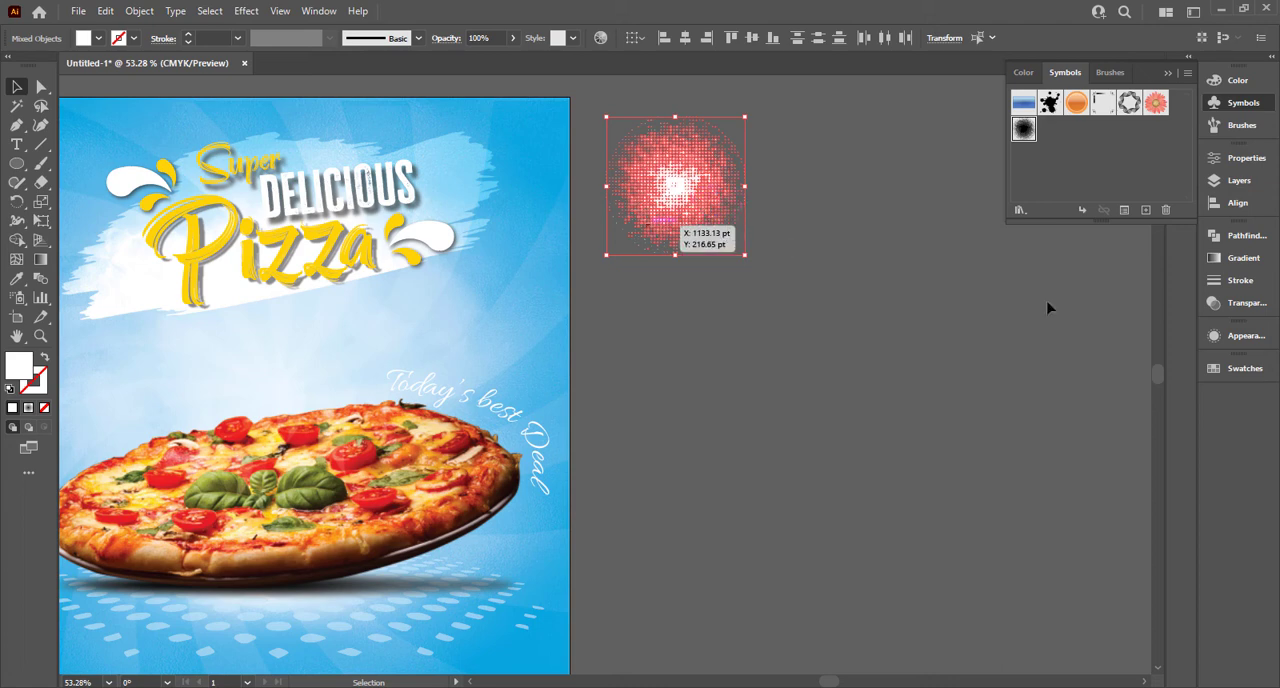
{"action": "left_click_drag", "start_coordinate": [705, 218], "coordinate": [592, 236]}
Step: Delete the halftone dots lying well beyond the poster's right edge and enlarge the remaining half circle
{"action": "left_click", "coordinate": [937, 287]}
{"action": "left_click", "coordinate": [635, 249]}
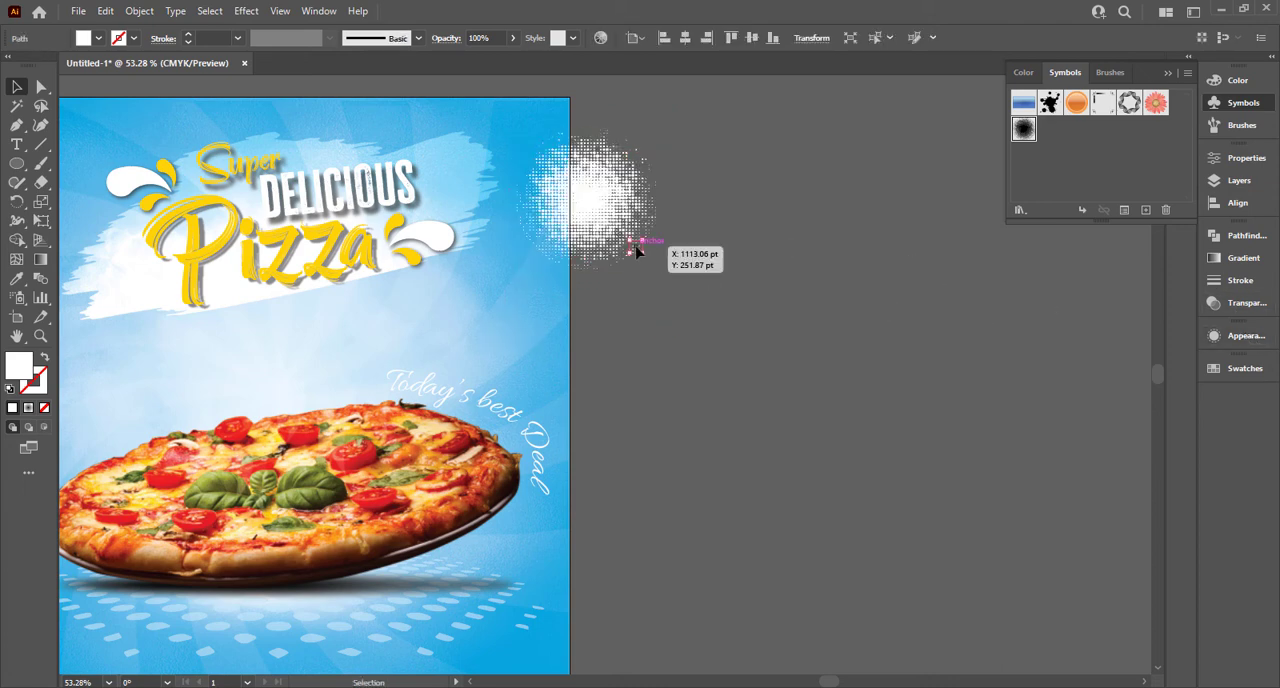
{"action": "left_click", "coordinate": [621, 178]}
{"action": "left_click", "coordinate": [677, 134]}
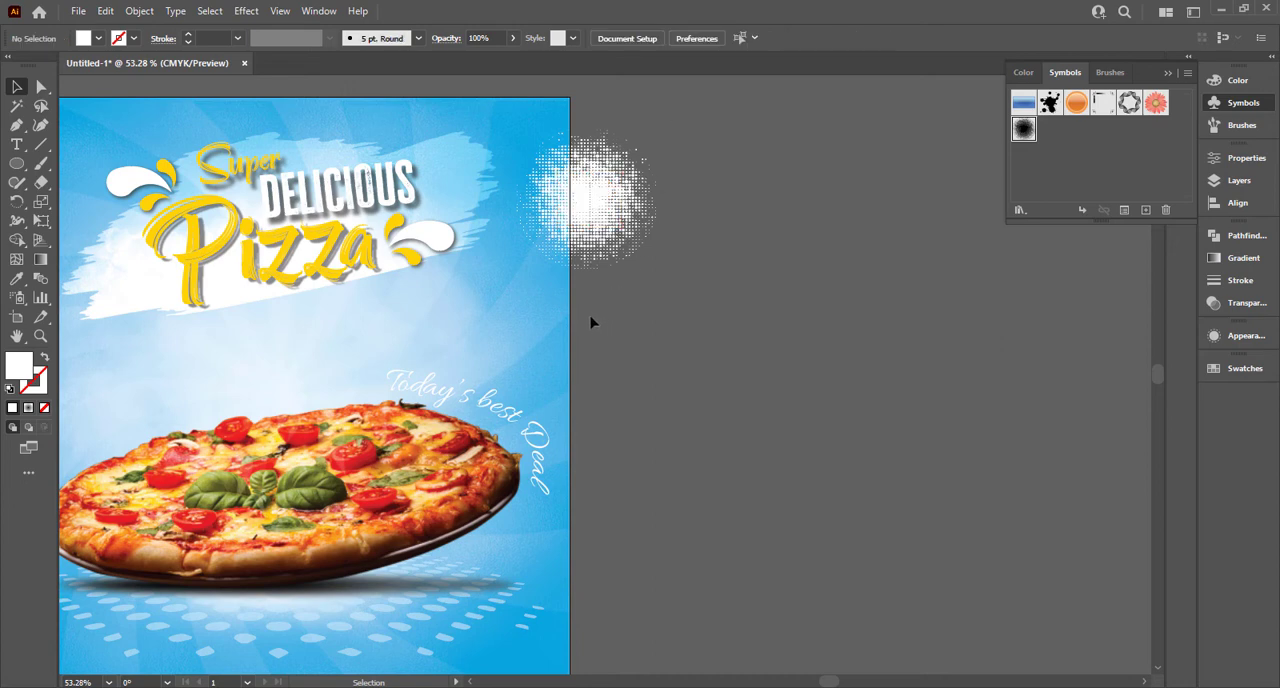
{"action": "left_click_drag", "start_coordinate": [677, 134], "coordinate": [590, 323]}
{"action": "key", "text": "Delete"}
{"action": "left_click_drag", "start_coordinate": [579, 187], "coordinate": [576, 190]}
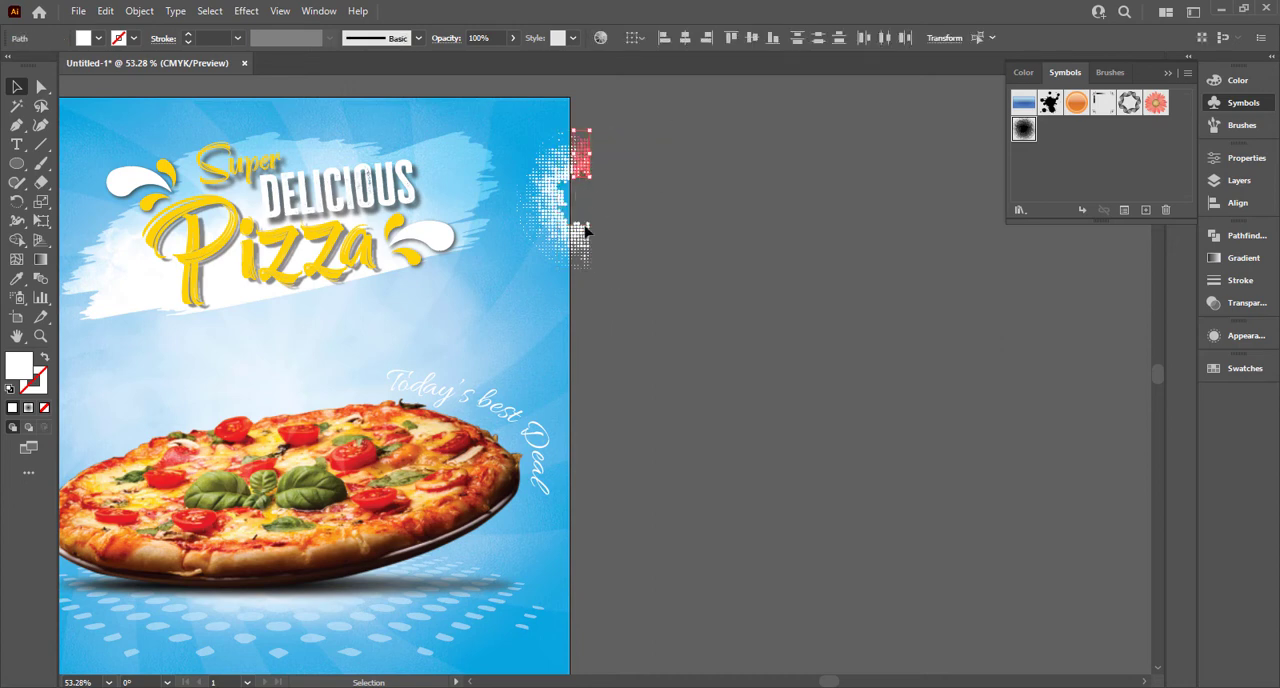
{"action": "key", "text": "Delete"}
{"action": "left_click_drag", "start_coordinate": [622, 224], "coordinate": [590, 292]}
{"action": "key", "text": "Delete"}
{"action": "left_click", "coordinate": [574, 257]}
{"action": "left_click_drag", "start_coordinate": [560, 248], "coordinate": [571, 250]}
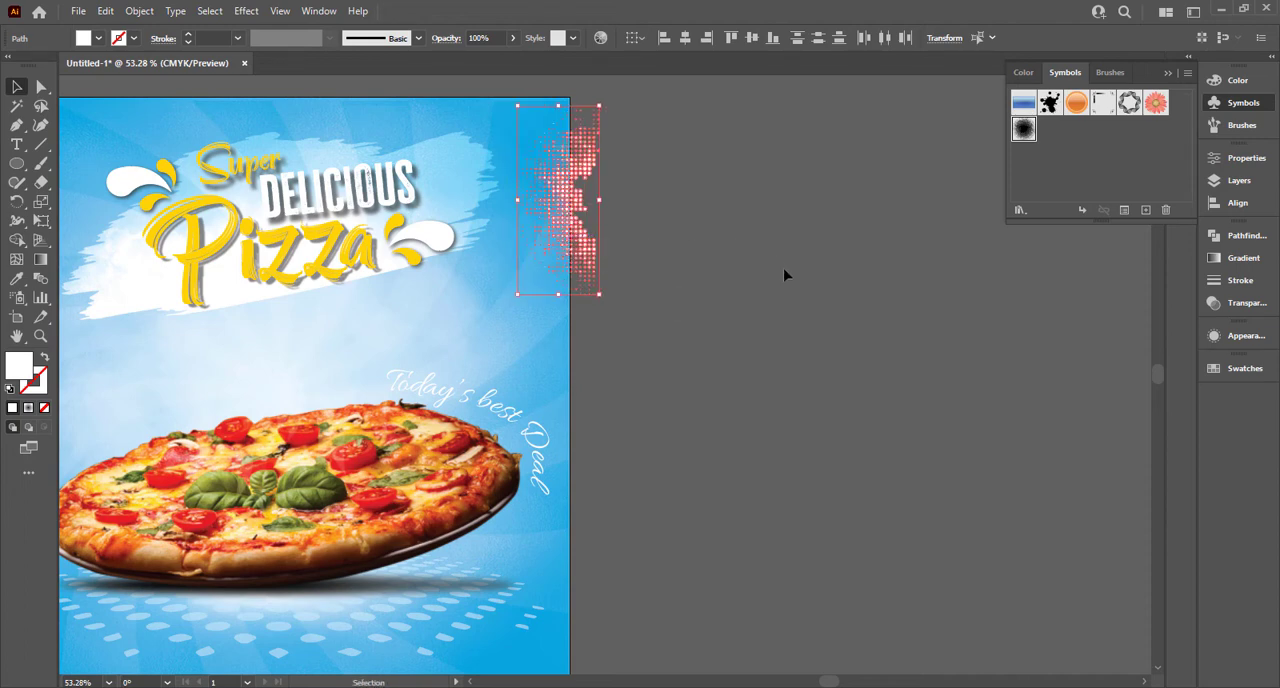
Step: Try the Overlay blend mode on the white halftone half circle
{"action": "left_click_drag", "start_coordinate": [1076, 365], "coordinate": [1140, 355]}
{"action": "left_click", "coordinate": [1238, 302]}
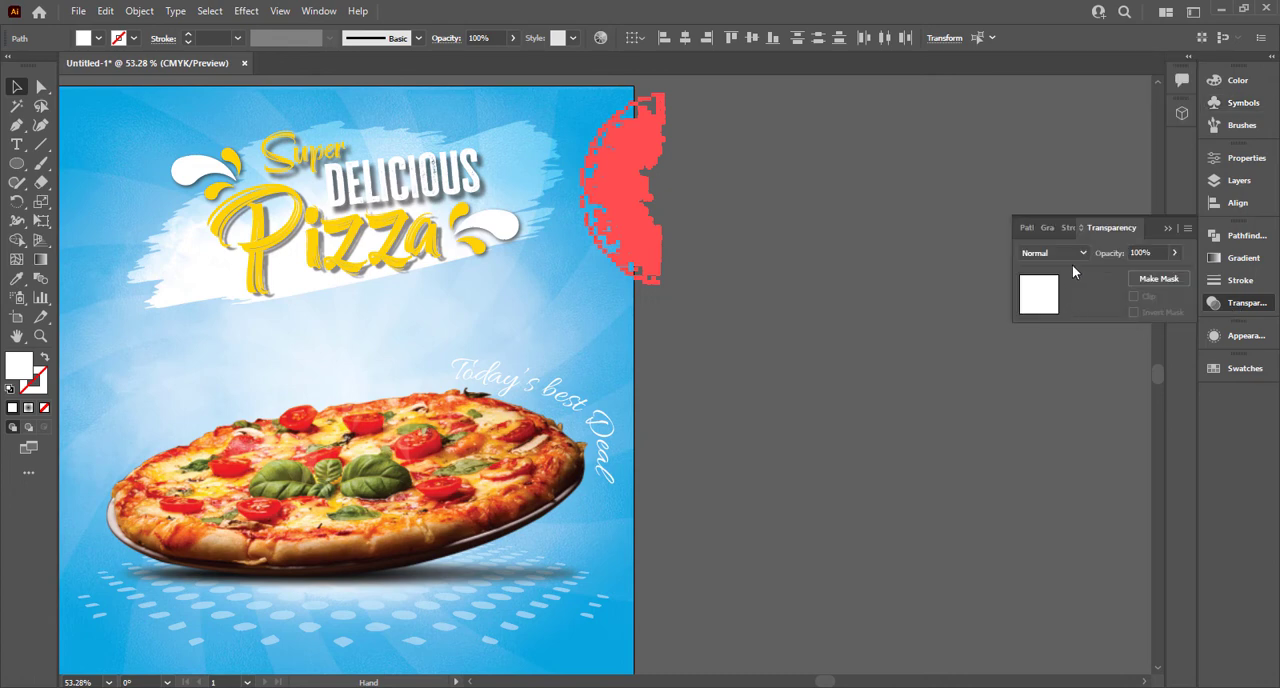
{"action": "left_click", "coordinate": [1053, 253]}
{"action": "left_click", "coordinate": [1060, 405]}
{"action": "left_click", "coordinate": [710, 368]}
{"action": "left_click_drag", "start_coordinate": [710, 368], "coordinate": [920, 345]}
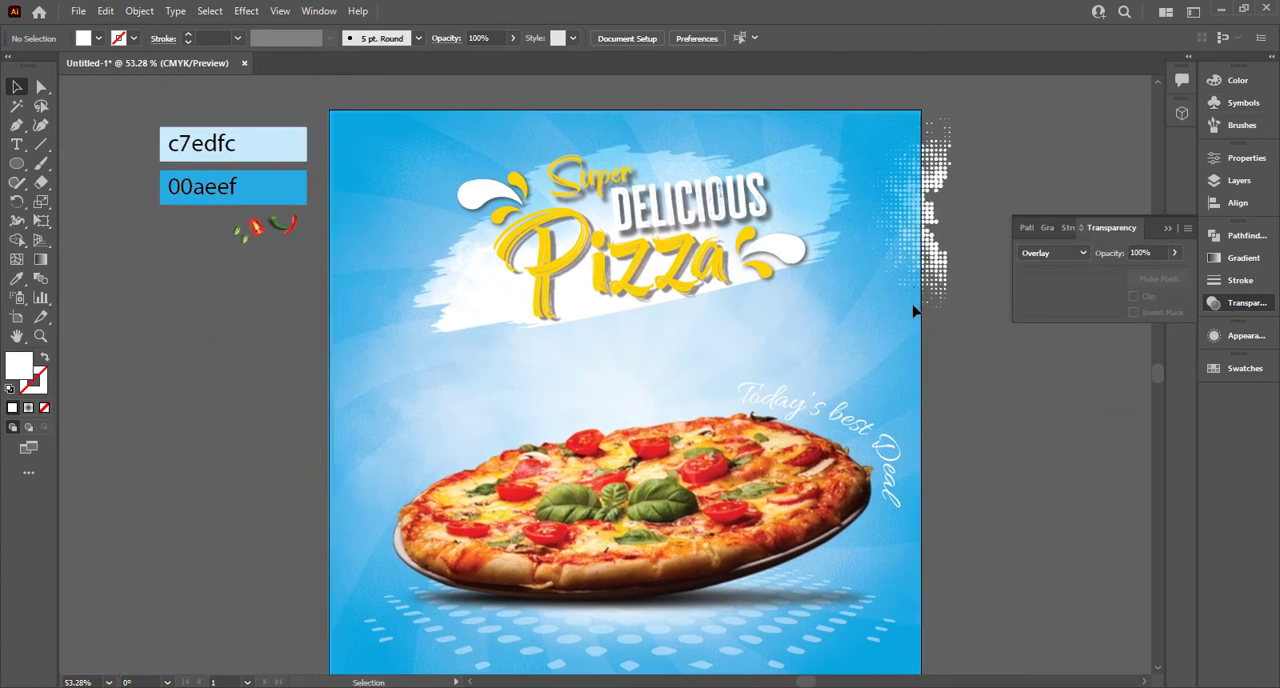
Step: Duplicate the halftone half circle onto the poster's left edge and mirror the copy horizontally
{"action": "left_click", "coordinate": [880, 321]}
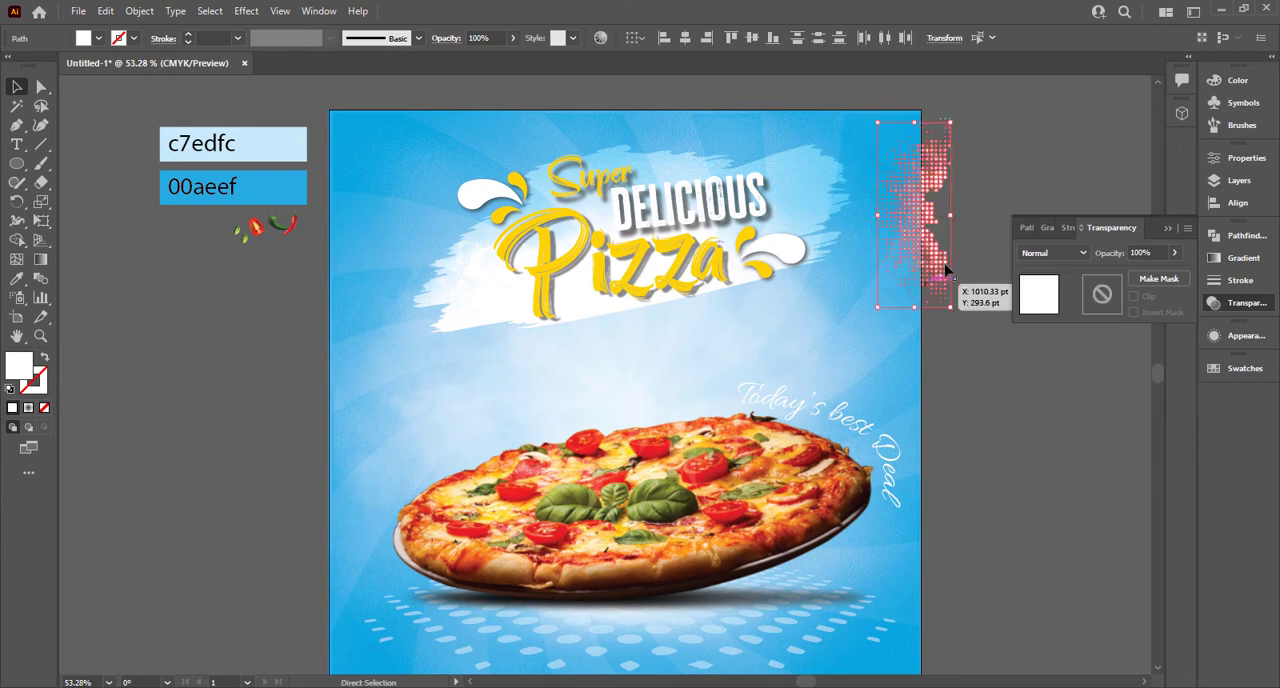
{"action": "left_click_drag", "start_coordinate": [751, 367], "coordinate": [345, 455]}
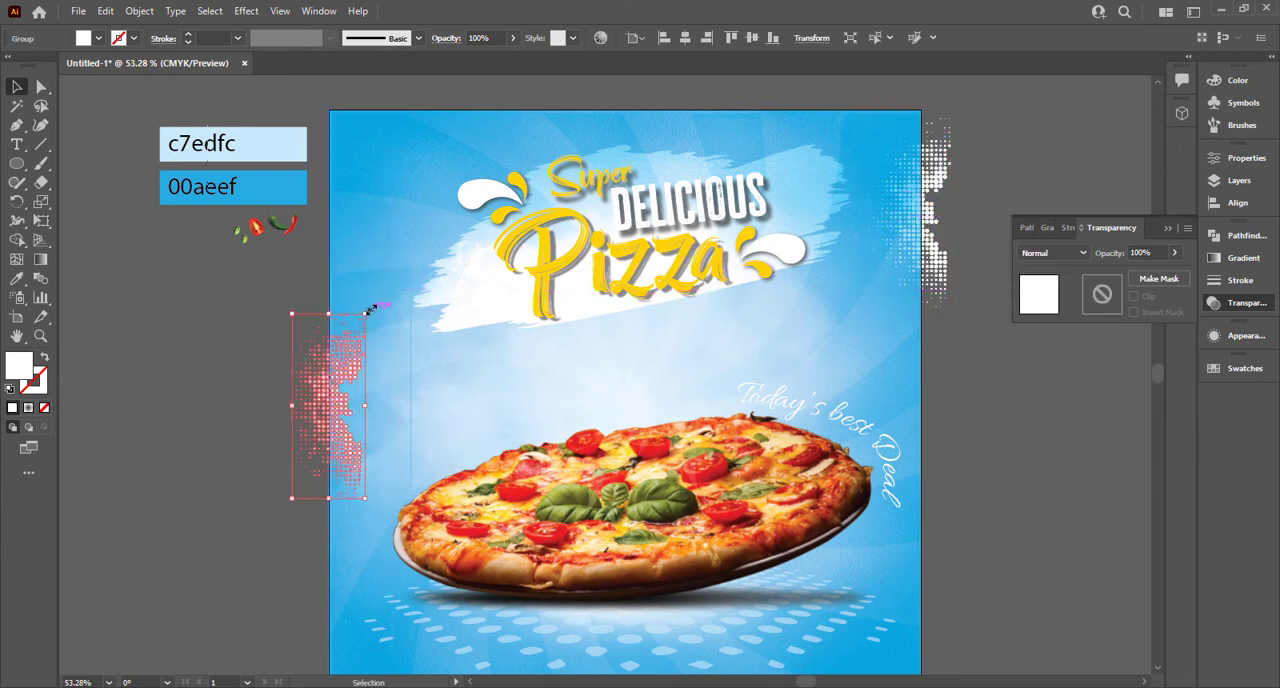
{"action": "left_click_drag", "start_coordinate": [377, 313], "coordinate": [246, 534]}
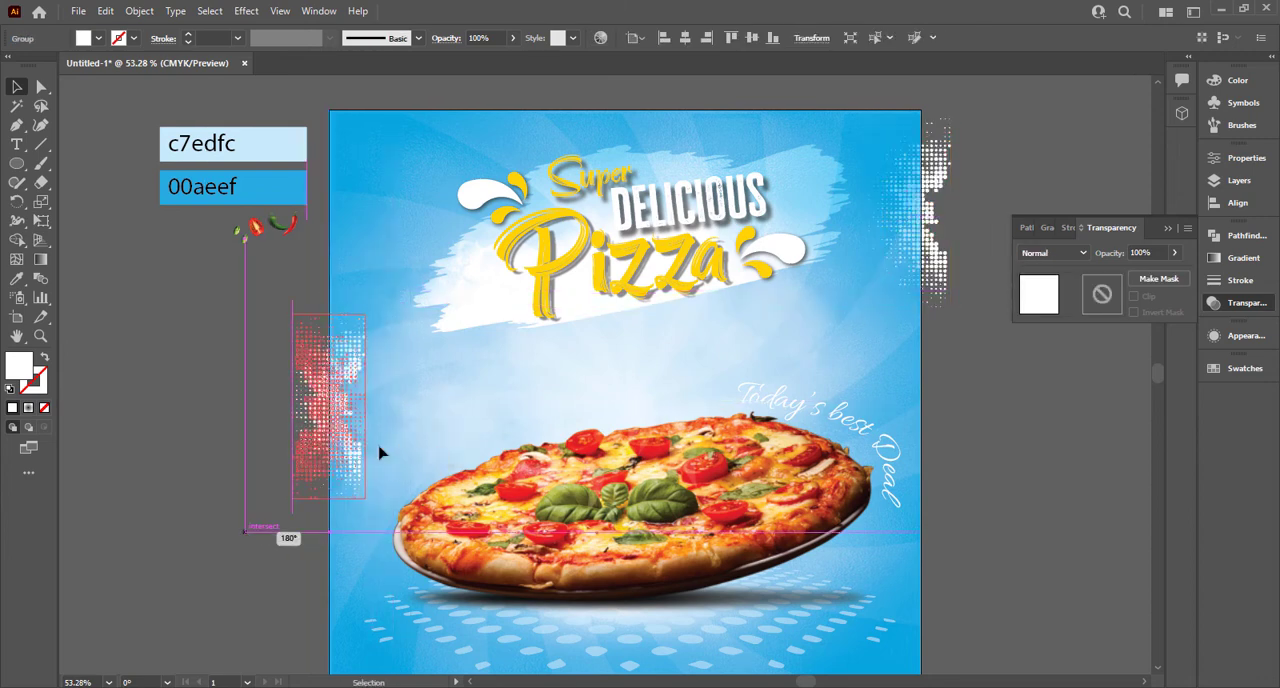
{"action": "left_click", "coordinate": [240, 440]}
{"action": "key", "text": "ctrl+0"}
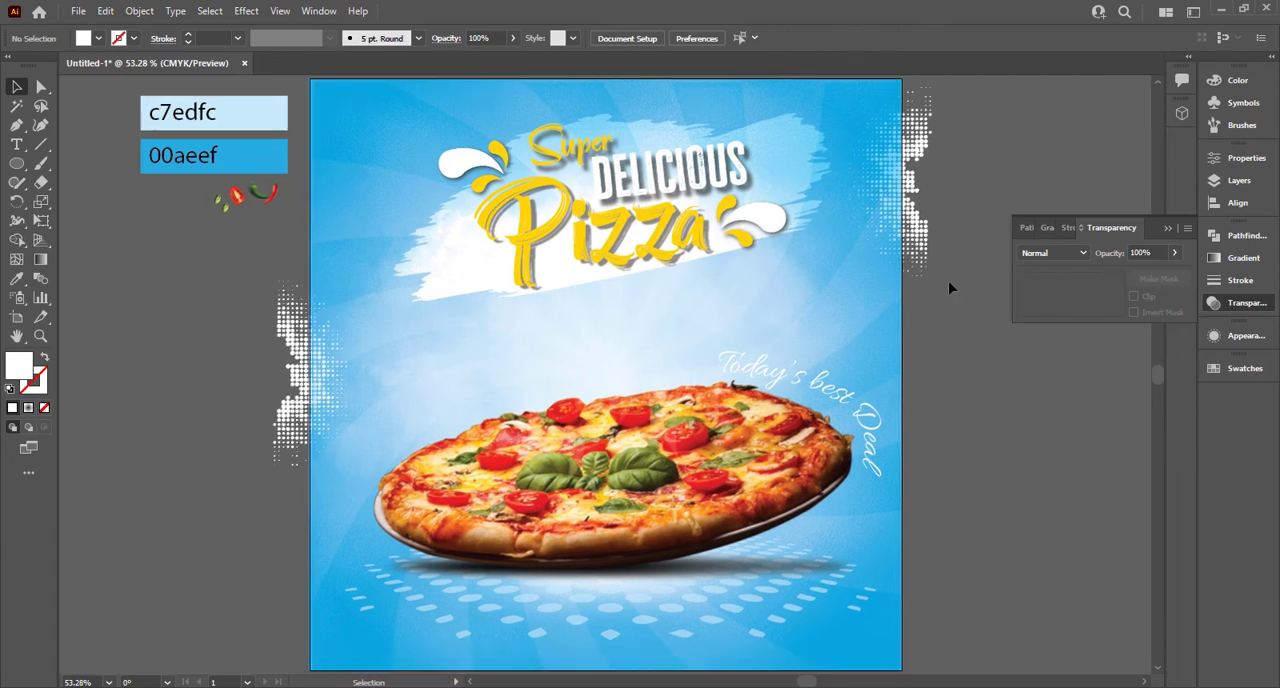
{"action": "left_click", "coordinate": [1168, 229]}
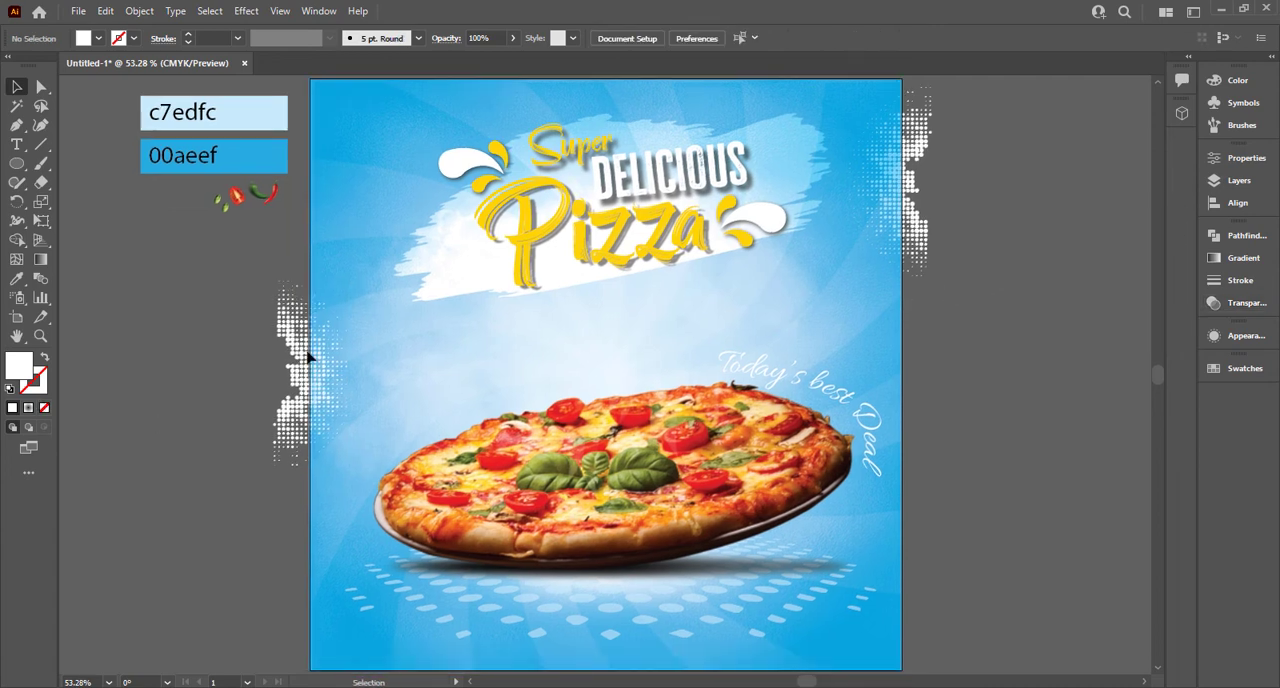
Step: Enlarge the loose ingredient images and place the red chili over the poster's right edge
{"action": "left_click", "coordinate": [237, 200]}
{"action": "left_click", "coordinate": [274, 198], "text": "shift"}
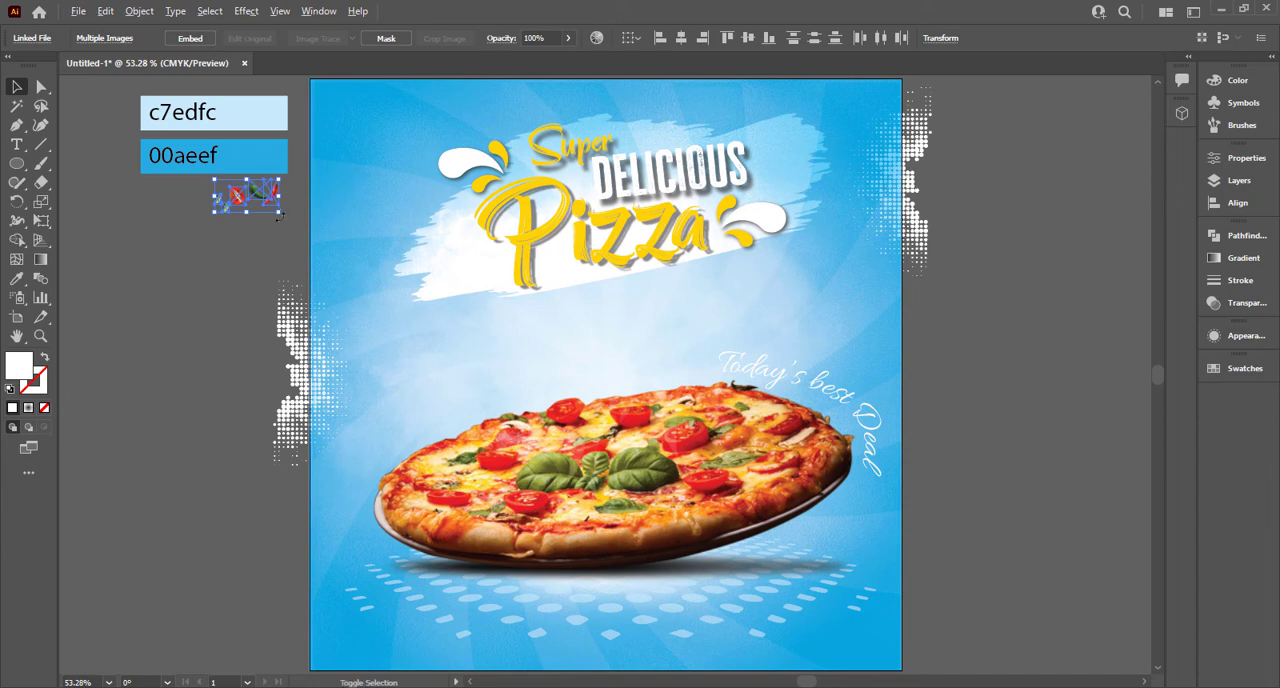
{"action": "left_click_drag", "start_coordinate": [279, 215], "coordinate": [913, 368]}
{"action": "left_click", "coordinate": [246, 246]}
{"action": "key", "text": "ctrl+shift+a"}
Step: Place the green chili near the poster's left edge and the leaves at the pizza's lower right and above its left part
{"action": "left_click_drag", "start_coordinate": [270, 194], "coordinate": [341, 277]}
{"action": "left_click_drag", "start_coordinate": [211, 216], "coordinate": [830, 530]}
{"action": "left_click", "coordinate": [208, 208]}
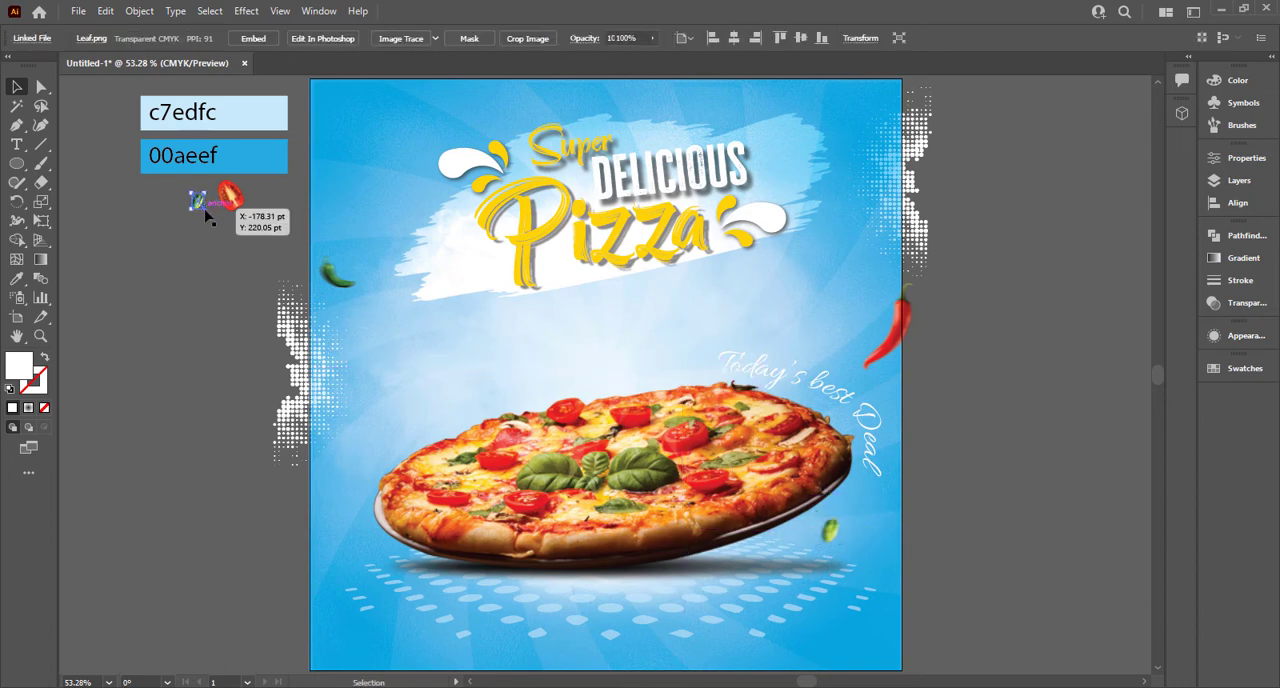
{"action": "left_click_drag", "start_coordinate": [207, 209], "coordinate": [499, 403]}
{"action": "left_click_drag", "start_coordinate": [621, 535], "coordinate": [320, 501]}
{"action": "key", "text": "ctrl+z"}
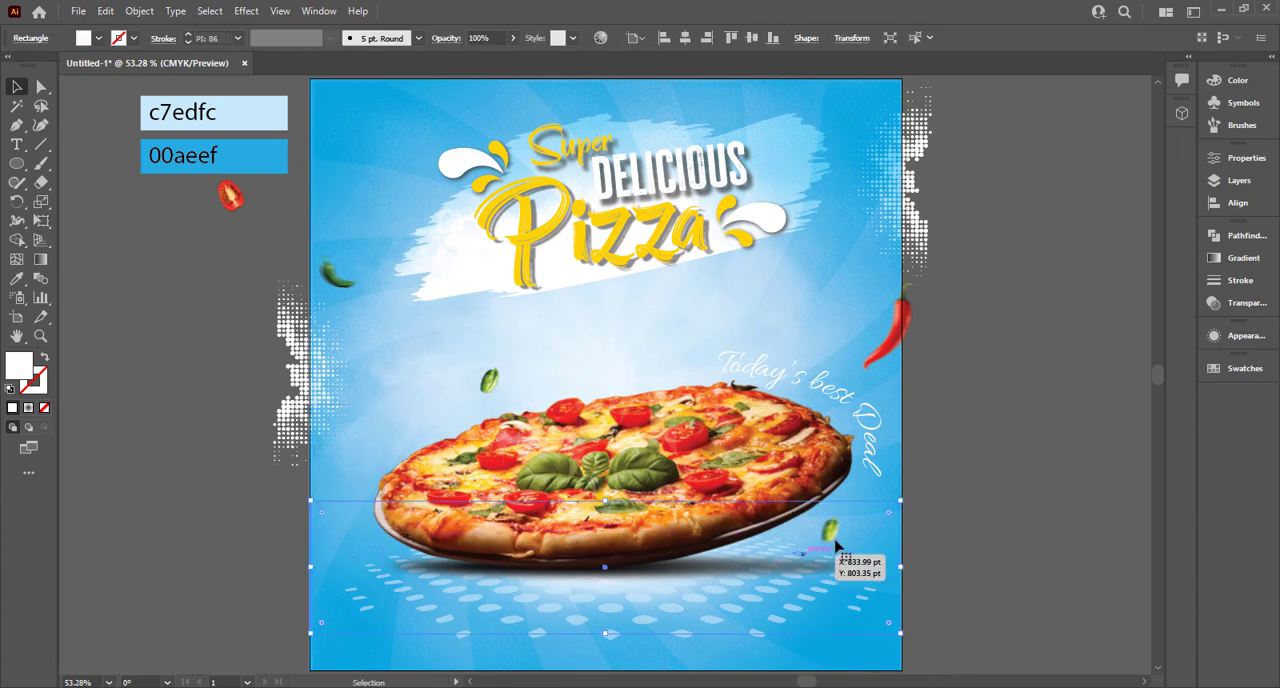
{"action": "key", "text": "v"}
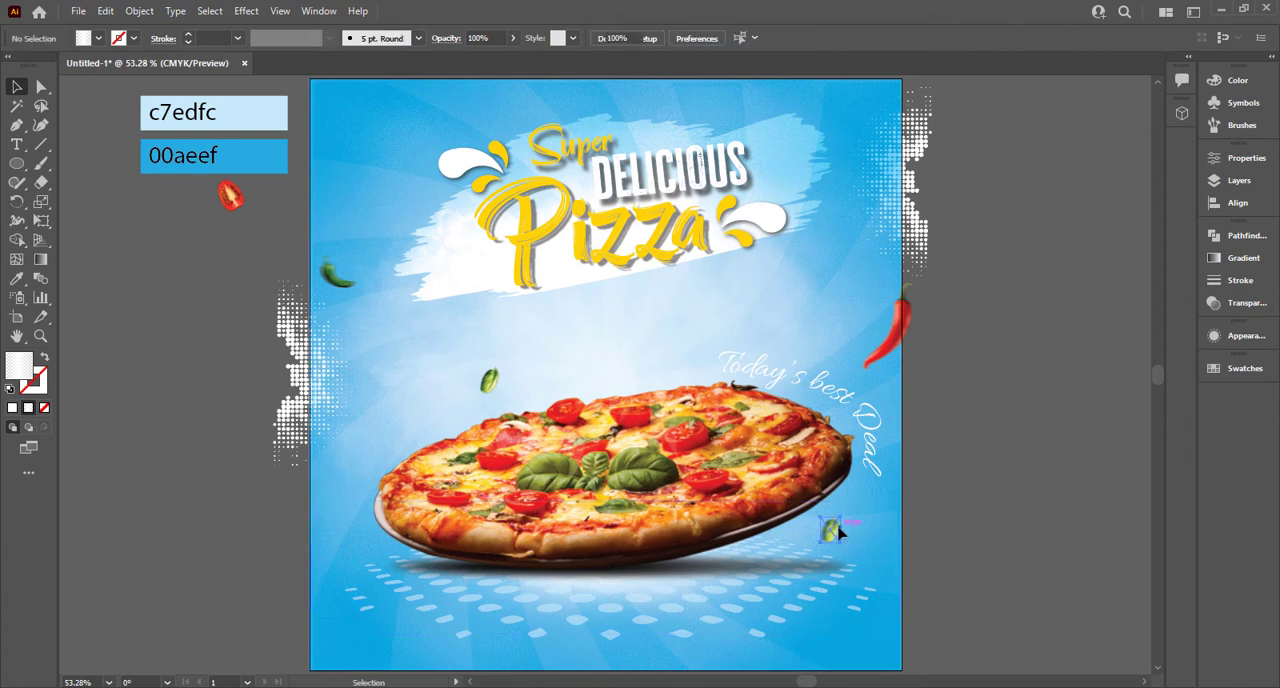
Step: Copy the leaf at the pizza's lower right to the poster's left edge, enlarging and rotating the copy
{"action": "left_click", "coordinate": [835, 536]}
{"action": "left_click_drag", "start_coordinate": [832, 538], "coordinate": [323, 522]}
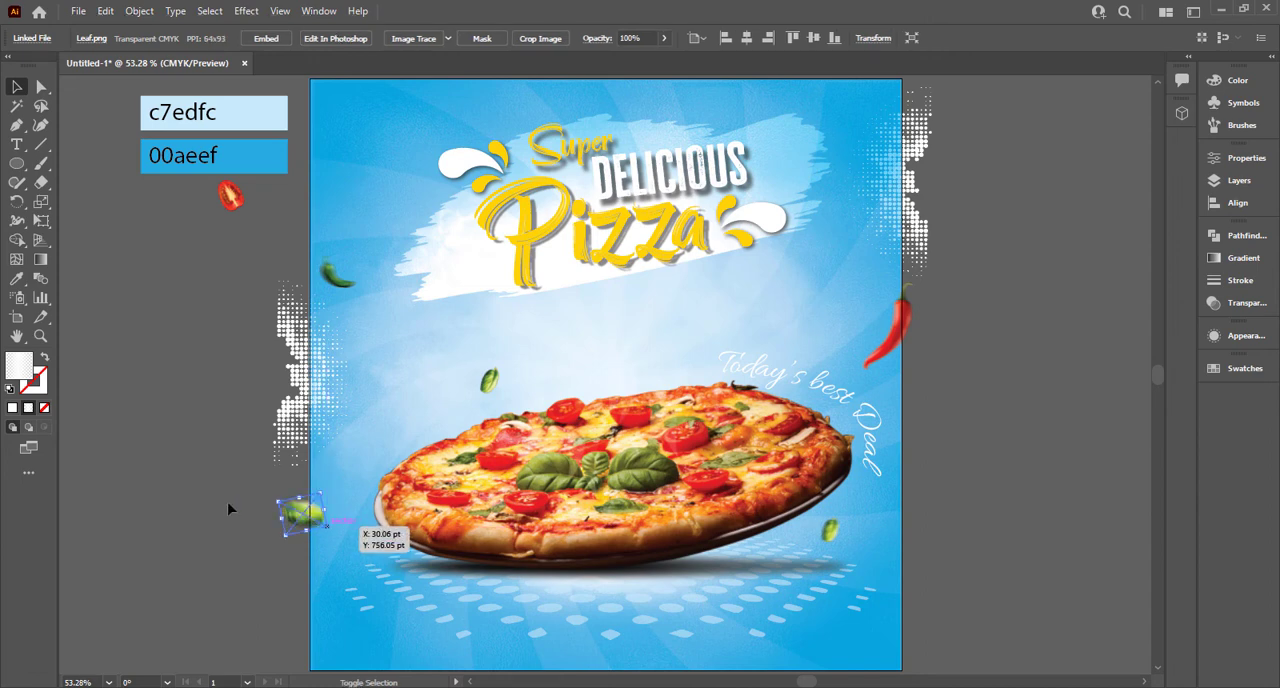
{"action": "left_click", "coordinate": [251, 286]}
Step: Move the leaf above the pizza to a spot over the tagline and place the tomato slice above the pizza's left part
{"action": "left_click_drag", "start_coordinate": [232, 196], "coordinate": [780, 310]}
{"action": "left_click_drag", "start_coordinate": [415, 388], "coordinate": [467, 385]}
{"action": "left_click", "coordinate": [362, 222]}
Step: Enlarge the green chili and let it overlap the poster's left edge above the halftone dots
{"action": "left_click", "coordinate": [337, 273]}
{"action": "mouse_move", "coordinate": [353, 287]}
{"action": "left_mouse_down"}
{"action": "mouse_move", "coordinate": [338, 265]}
{"action": "mouse_move", "coordinate": [352, 273]}
{"action": "left_mouse_up"}
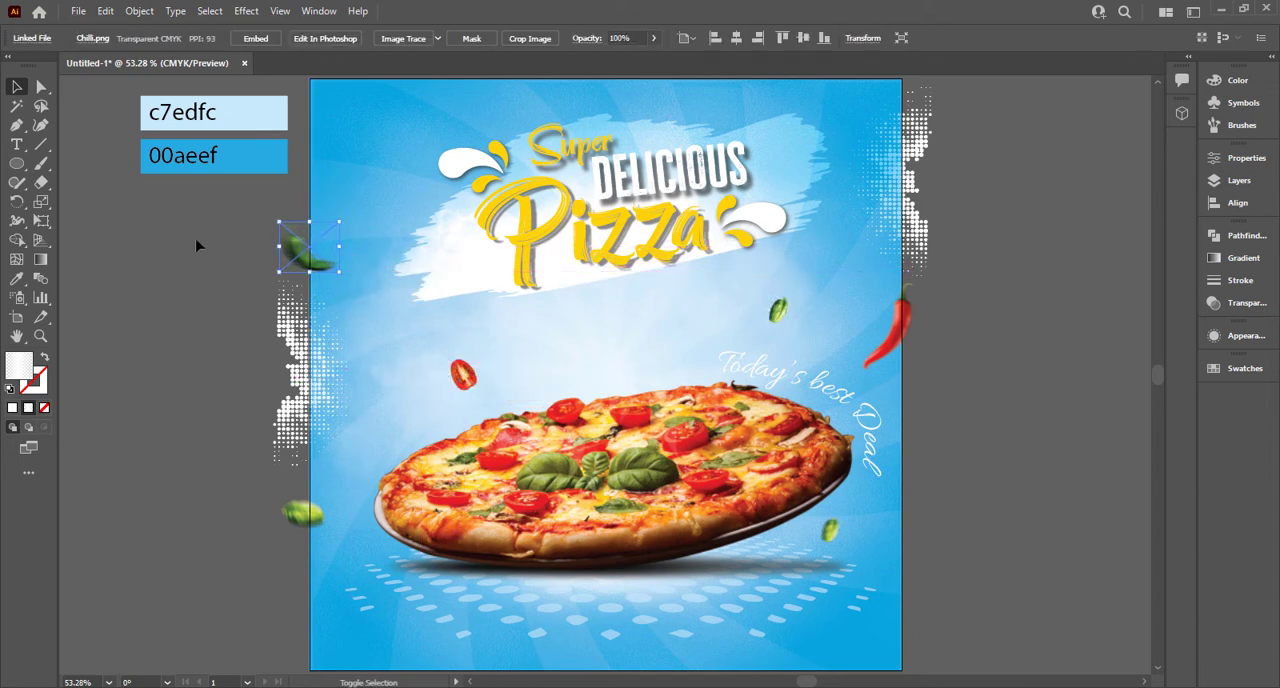
{"action": "left_click", "coordinate": [197, 246]}
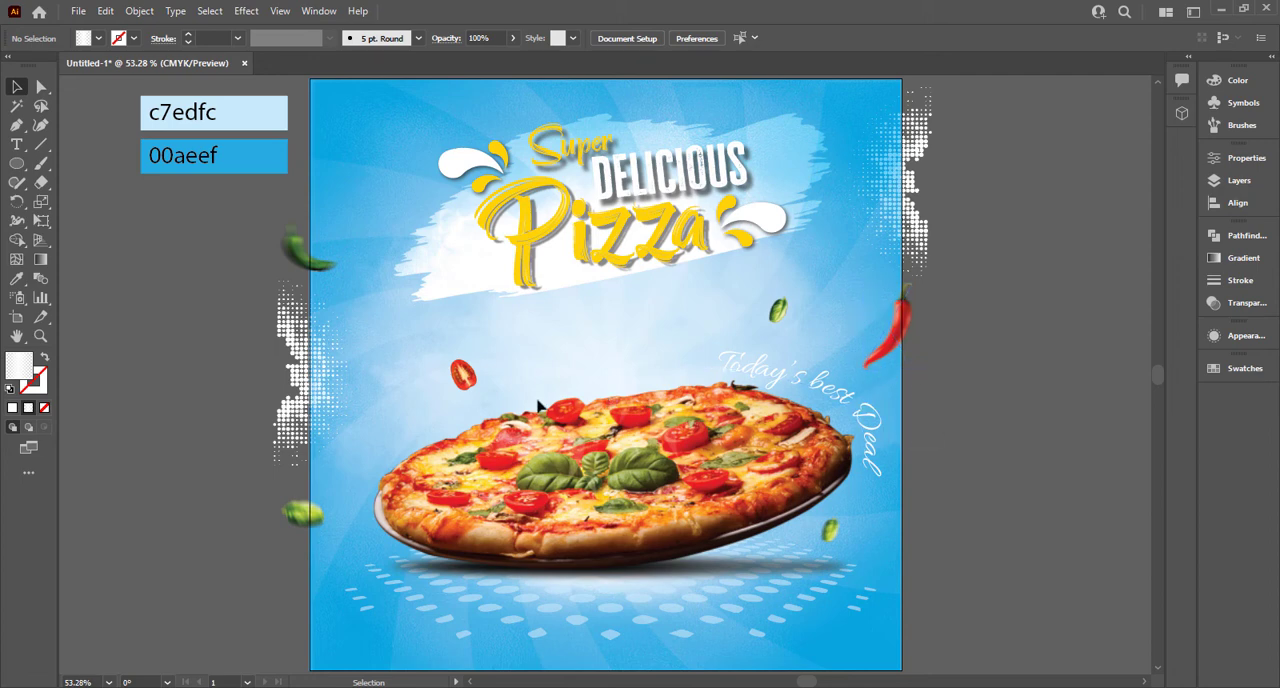
Step: Add smaller copies of the leaf and the tomato slice above the middle of the pizza
{"action": "left_click_drag", "start_coordinate": [685, 345], "coordinate": [651, 357]}
{"action": "left_click", "coordinate": [482, 402]}
{"action": "left_click_drag", "start_coordinate": [463, 374], "coordinate": [632, 346]}
{"action": "left_click", "coordinate": [637, 346]}
{"action": "left_click_drag", "start_coordinate": [632, 345], "coordinate": [636, 342]}
{"action": "left_click", "coordinate": [688, 320]}
Step: Draw a small rectangle in the poster's lower right corner and fill it with the yellow sampled from the headline
{"action": "scroll", "coordinate": [1040, 339], "scroll_direction": "down", "scroll_amount": 1}
{"action": "left_click_drag", "start_coordinate": [963, 411], "coordinate": [801, 378]}
{"action": "right_click", "coordinate": [38, 167]}
{"action": "right_click", "coordinate": [18, 165]}
{"action": "left_click", "coordinate": [84, 165]}
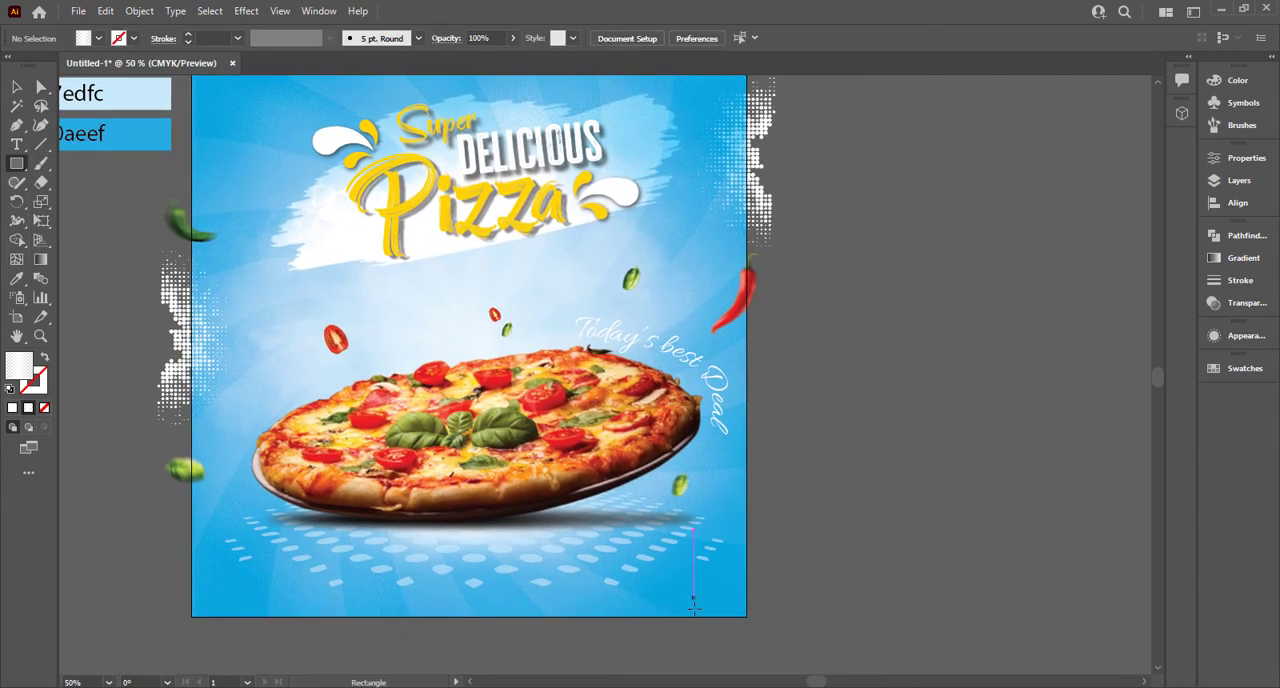
{"action": "left_click_drag", "start_coordinate": [630, 568], "coordinate": [737, 603]}
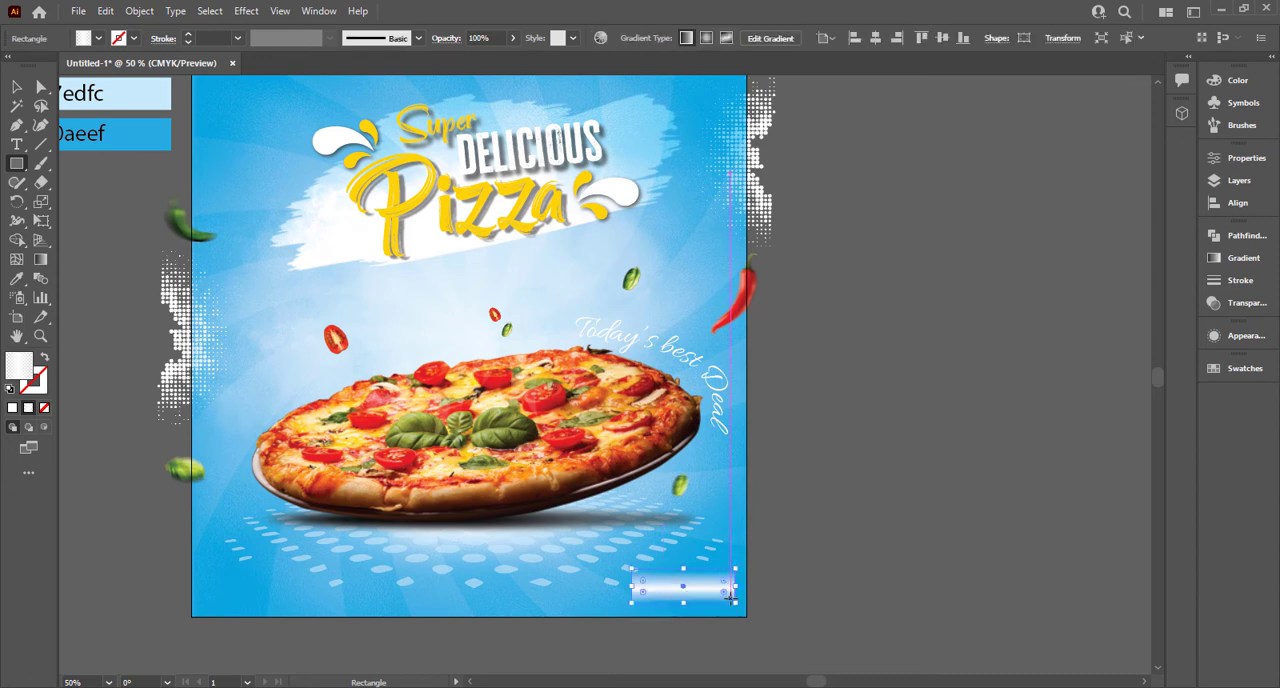
{"action": "key", "text": "i"}
{"action": "left_click", "coordinate": [598, 210]}
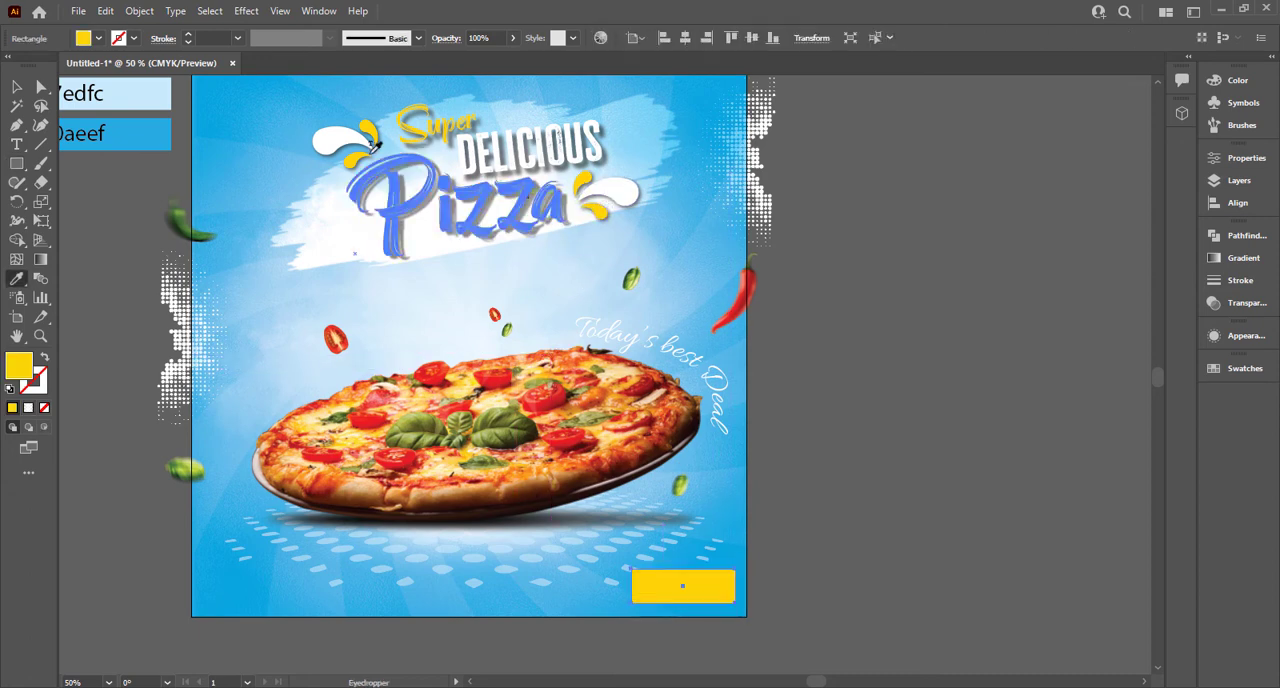
Step: Round the yellow rectangle's corners fully into a pill shape and widen it slightly
{"action": "left_click", "coordinate": [40, 88]}
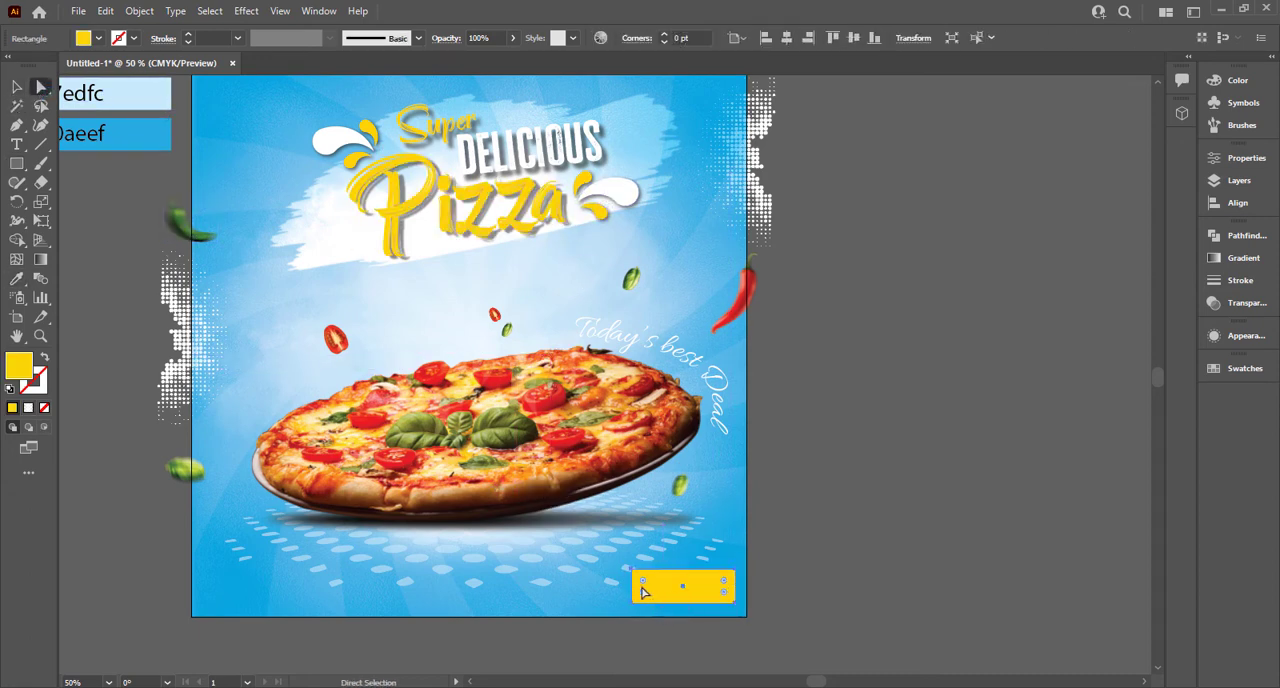
{"action": "left_click_drag", "start_coordinate": [695, 575], "coordinate": [801, 532]}
{"action": "left_click", "coordinate": [801, 532]}
{"action": "key", "text": "v"}
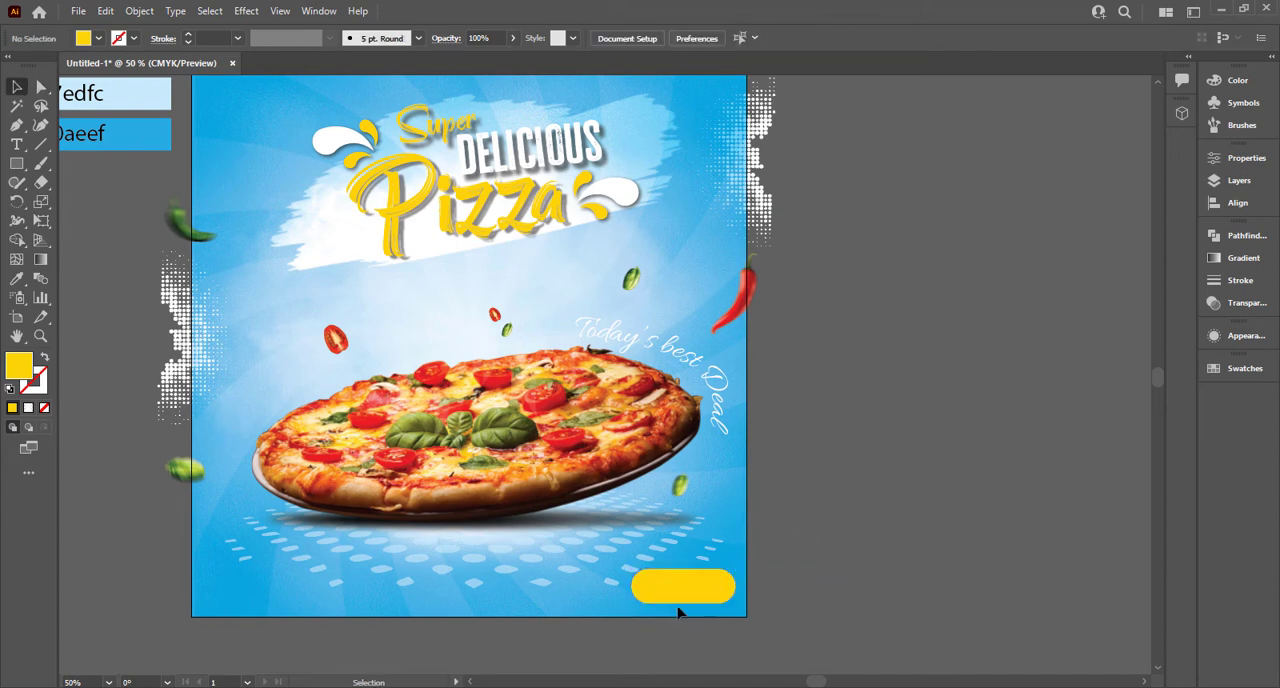
{"action": "left_click_drag", "start_coordinate": [678, 603], "coordinate": [735, 587]}
{"action": "left_click", "coordinate": [733, 598]}
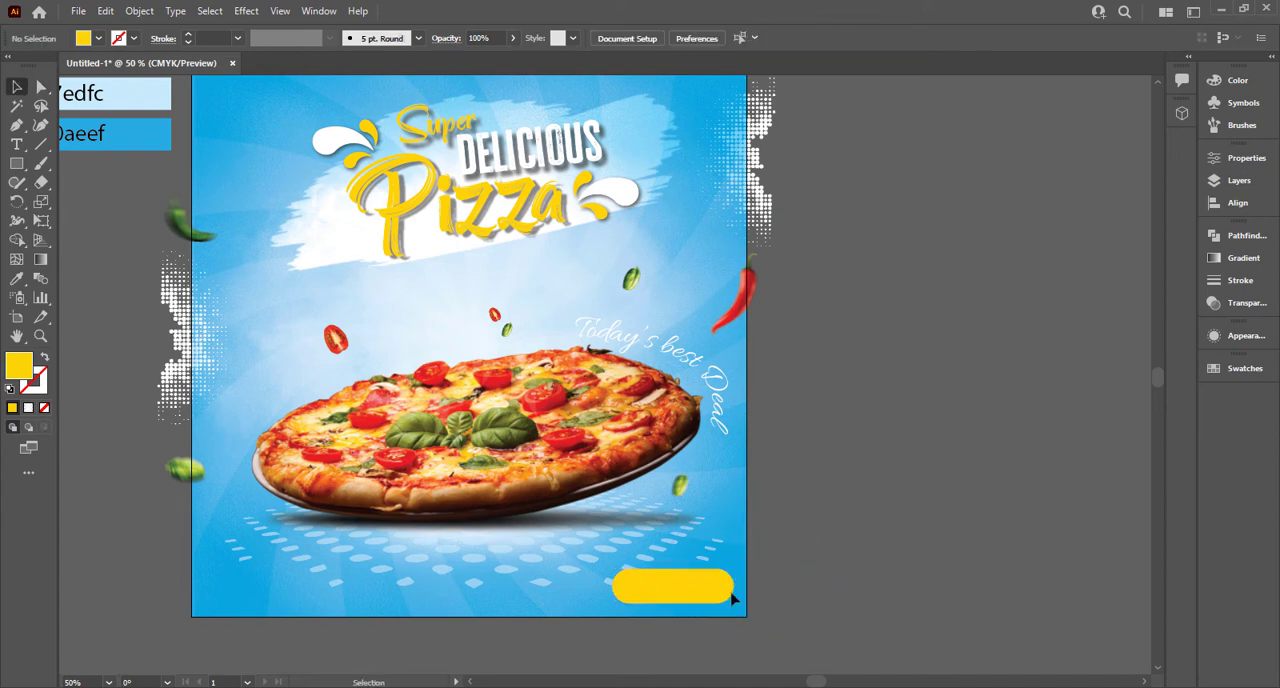
Step: Add the text "ORDER NOW" on the empty canvas beside the poster and set its size to 24 pt
{"action": "left_click", "coordinate": [16, 144]}
{"action": "left_click", "coordinate": [803, 428]}
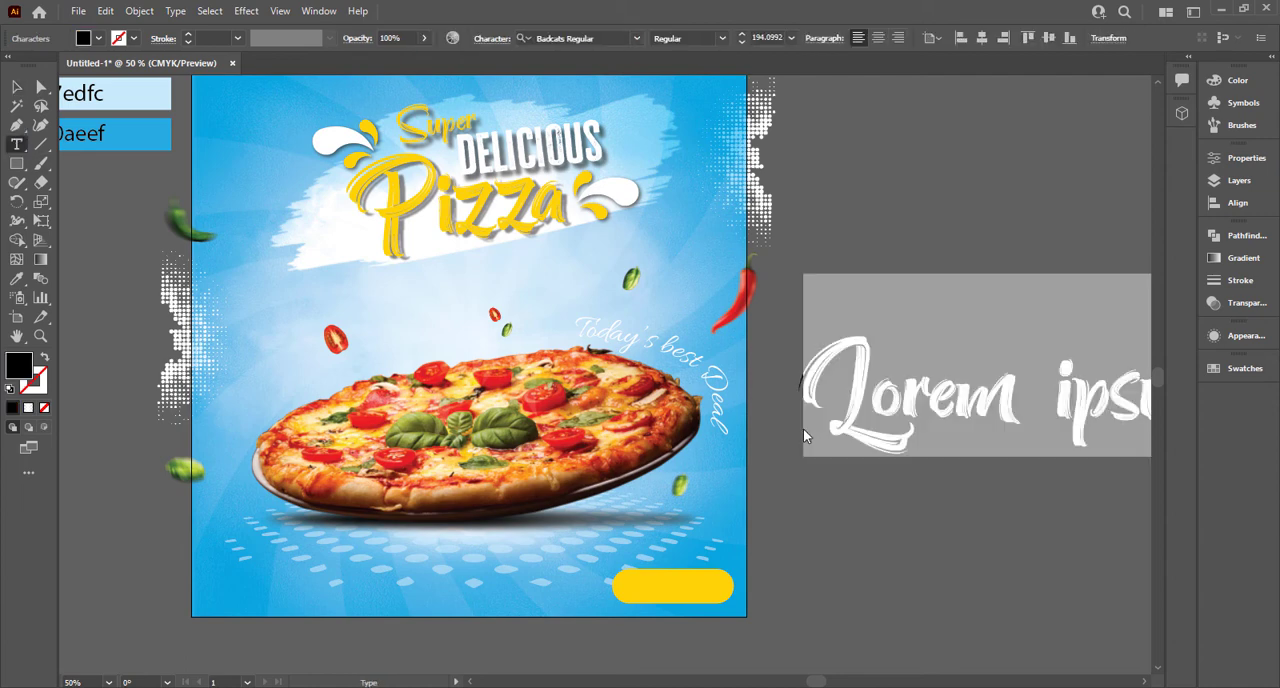
{"action": "type", "text": "ORDE"}
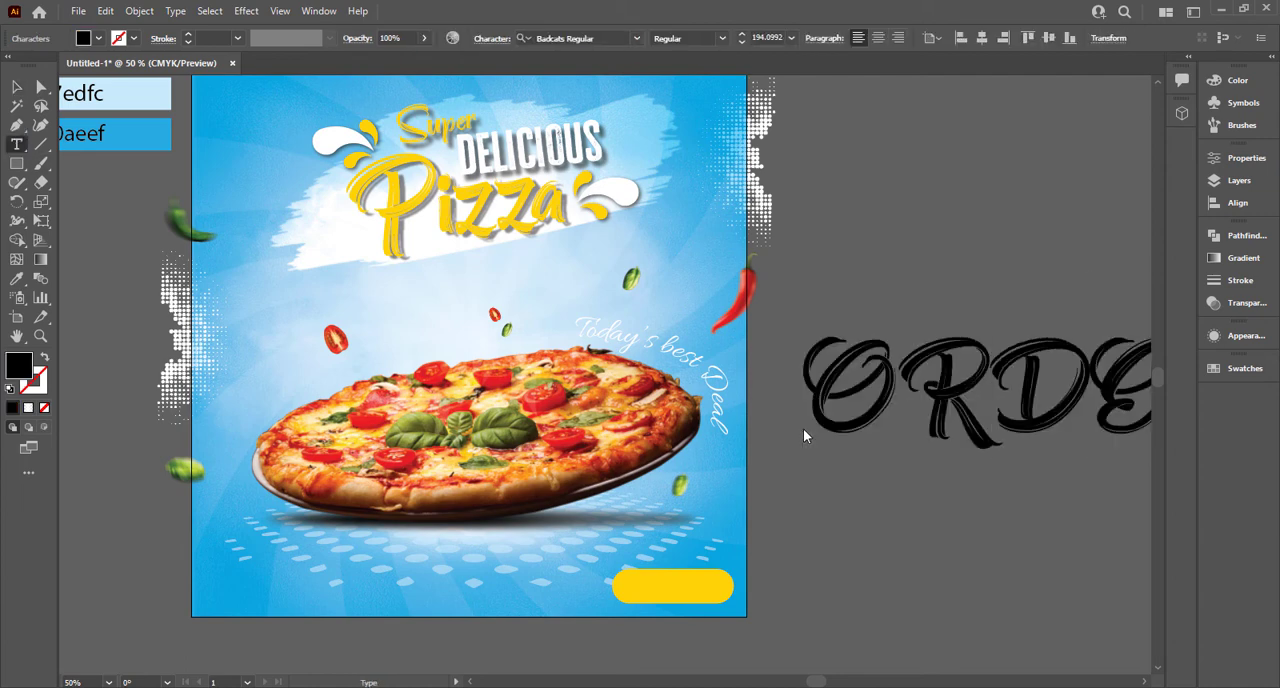
{"action": "left_click", "coordinate": [17, 86]}
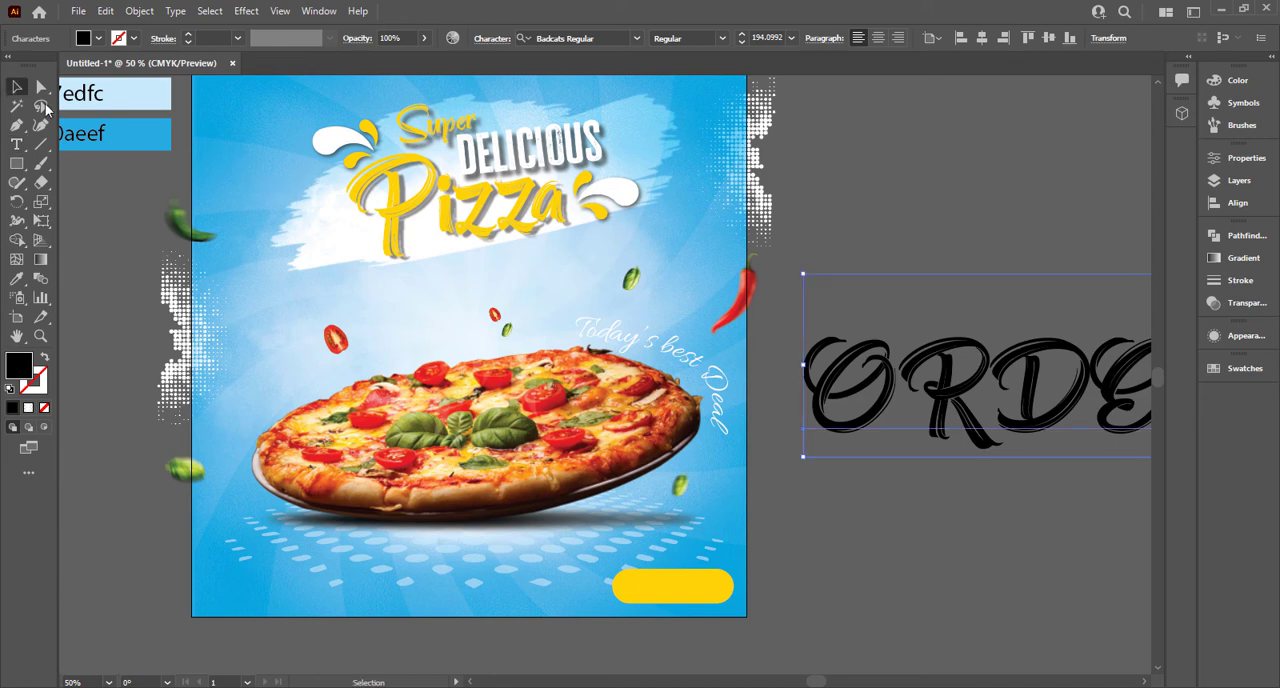
{"action": "left_click", "coordinate": [791, 38]}
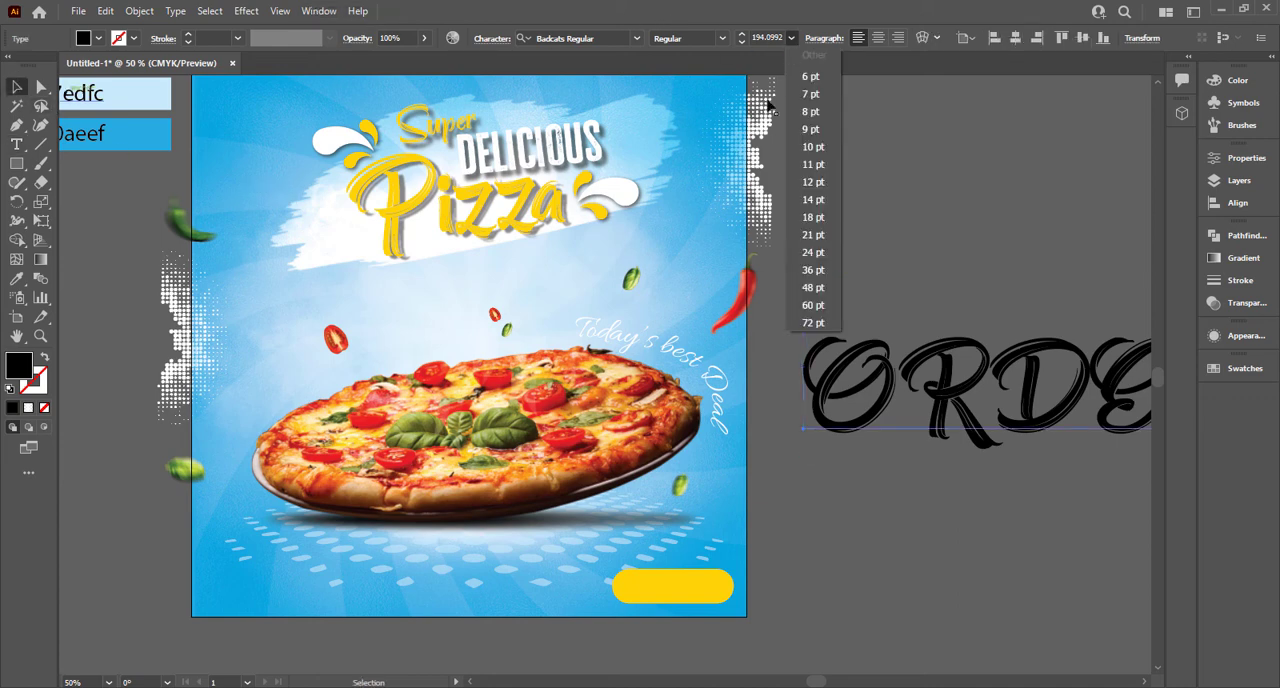
{"action": "left_click", "coordinate": [808, 250]}
Step: Change the ORDER NOW text's font to Roboto Medium
{"action": "left_click", "coordinate": [604, 37]}
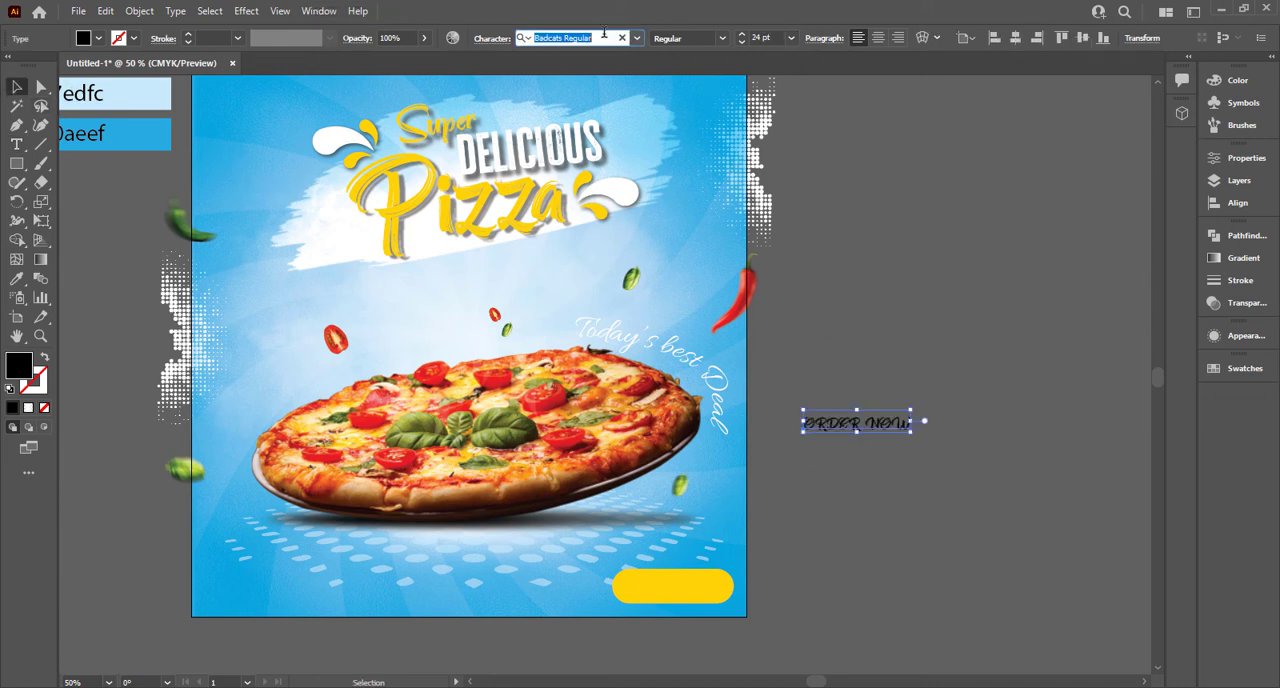
{"action": "type", "text": "robo"}
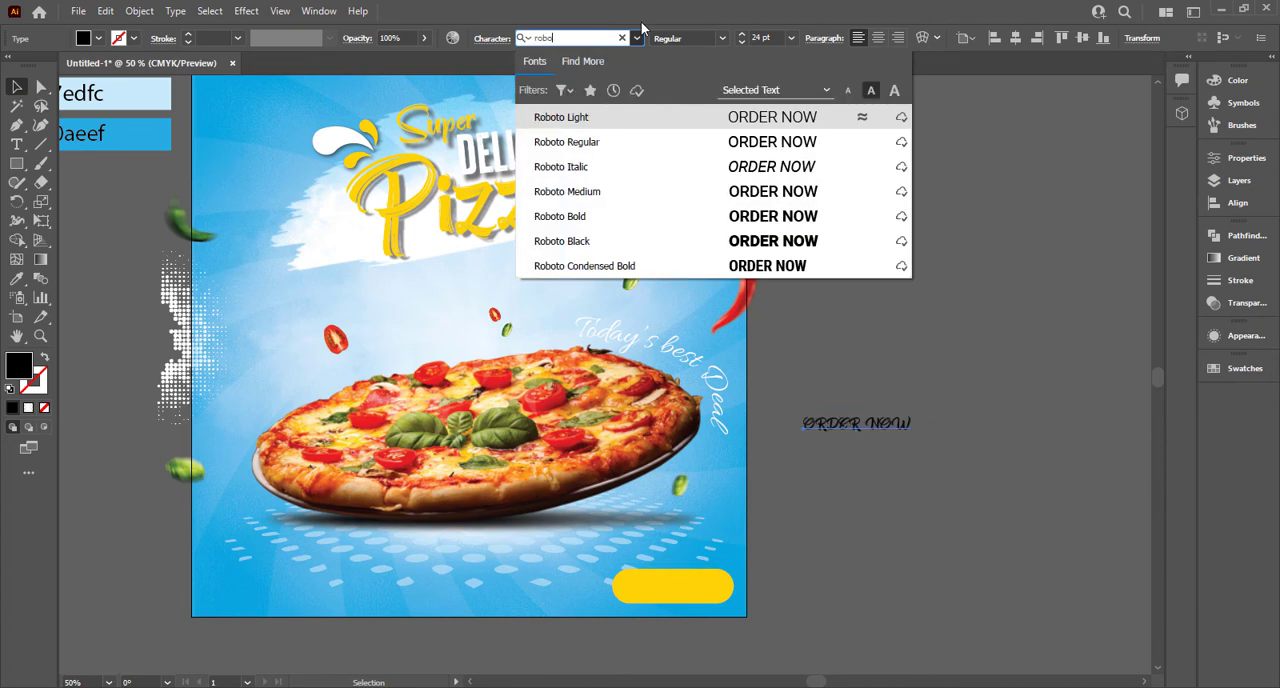
{"action": "left_click", "coordinate": [857, 191]}
{"action": "left_click", "coordinate": [877, 443]}
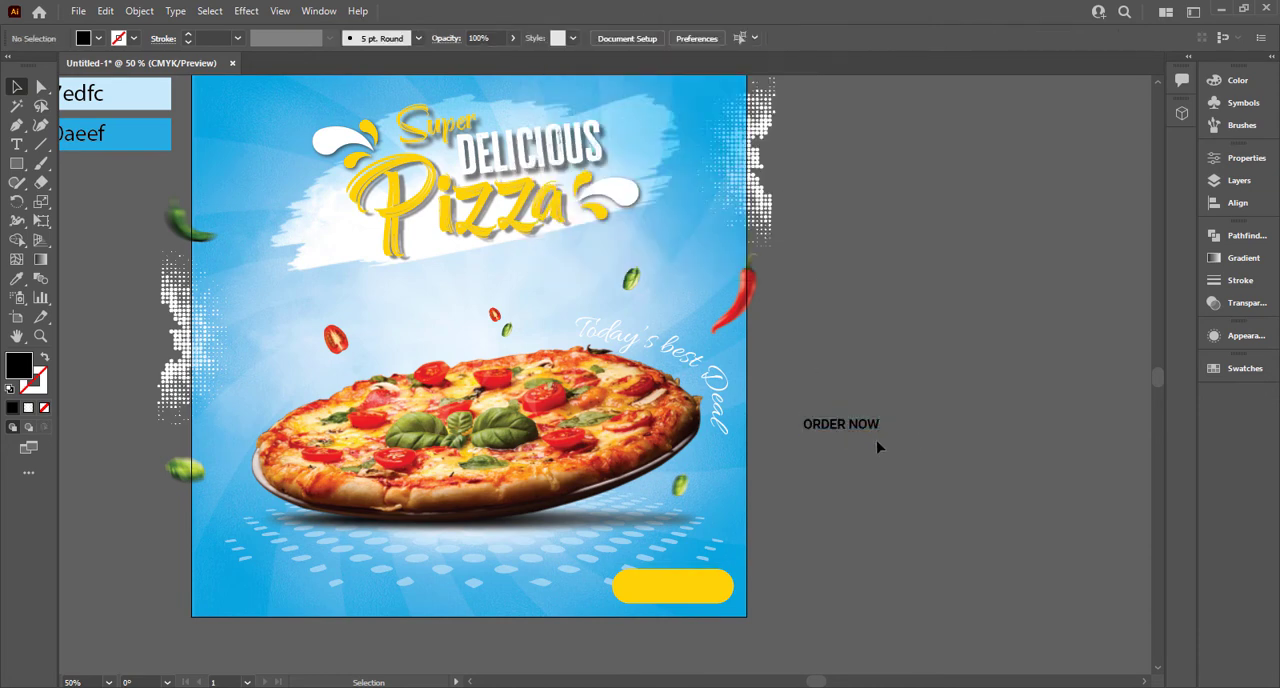
Step: Place the ORDER NOW text on the yellow button at 27 pt and align both to a common horizontal center
{"action": "left_click_drag", "start_coordinate": [731, 577], "coordinate": [714, 594]}
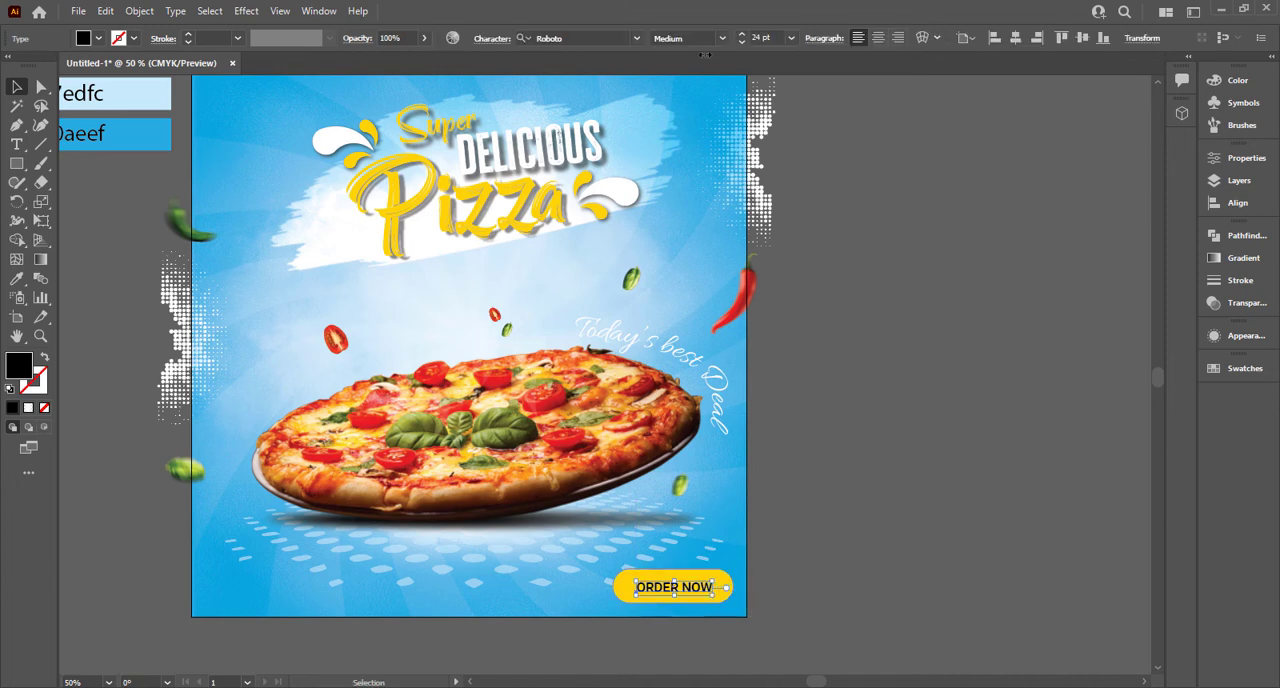
{"action": "left_click", "coordinate": [769, 38]}
{"action": "scroll", "coordinate": [769, 38], "scroll_direction": "up", "scroll_amount": 3}
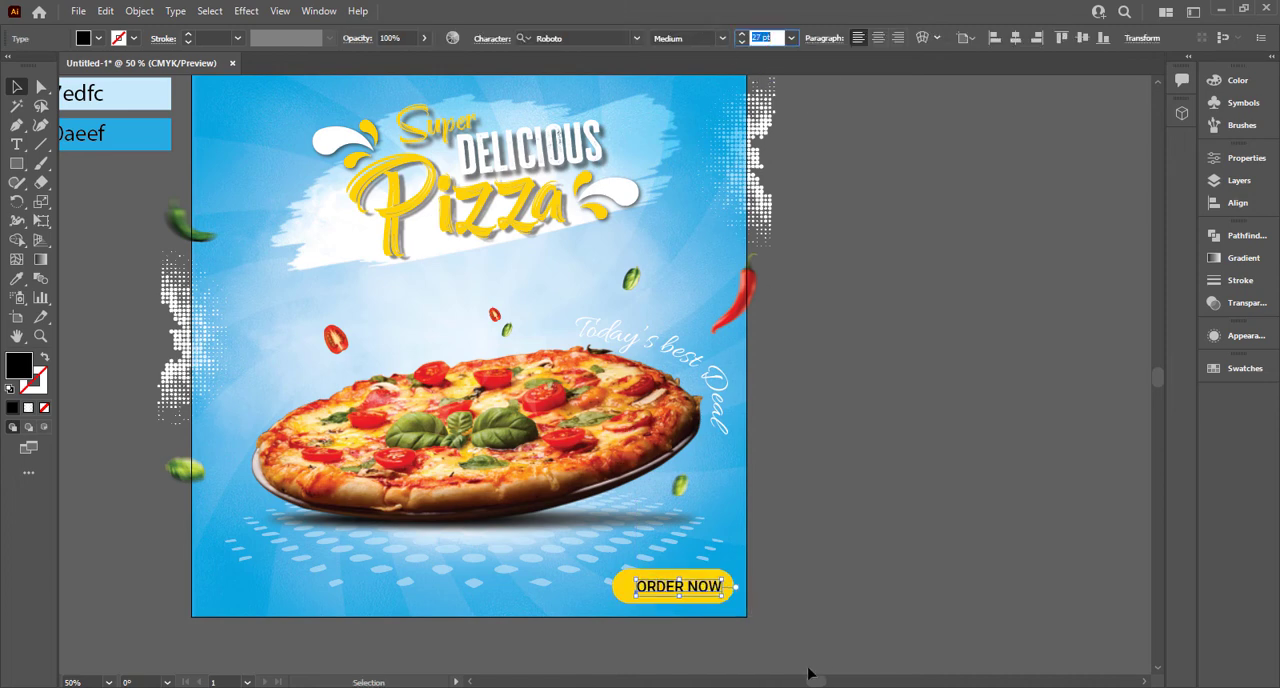
{"action": "left_click", "coordinate": [624, 590], "text": "shift"}
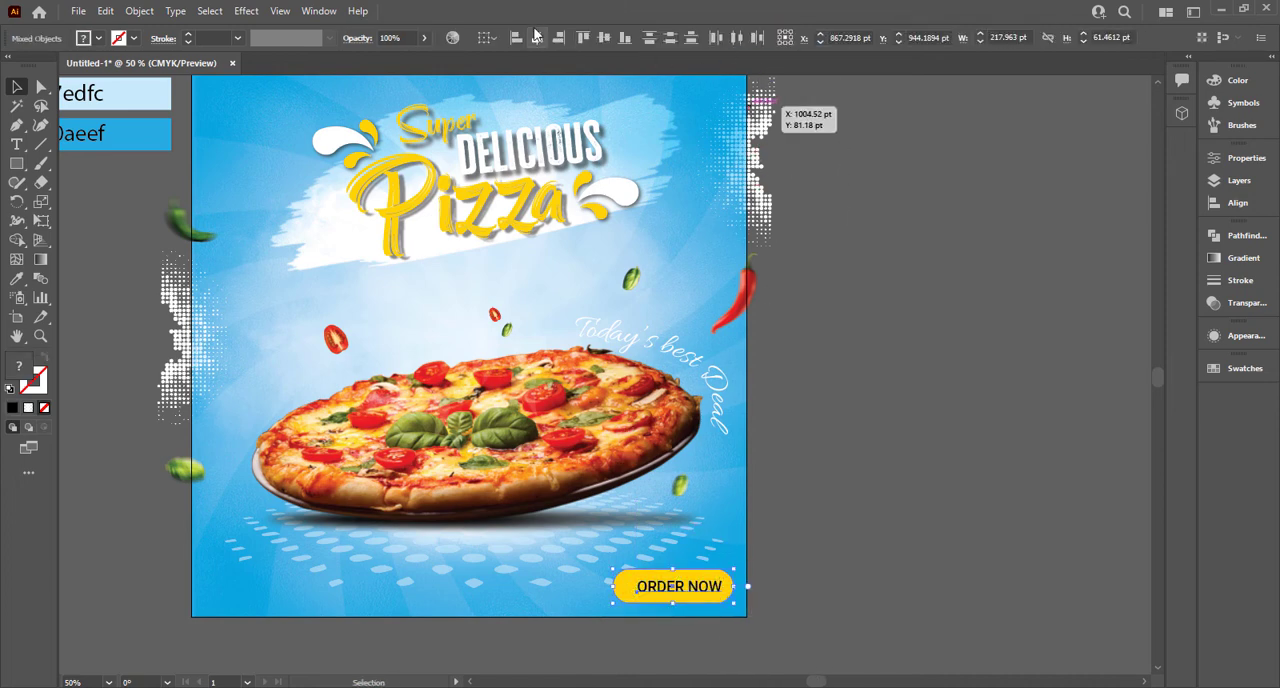
{"action": "left_click", "coordinate": [535, 37]}
{"action": "left_click", "coordinate": [696, 652]}
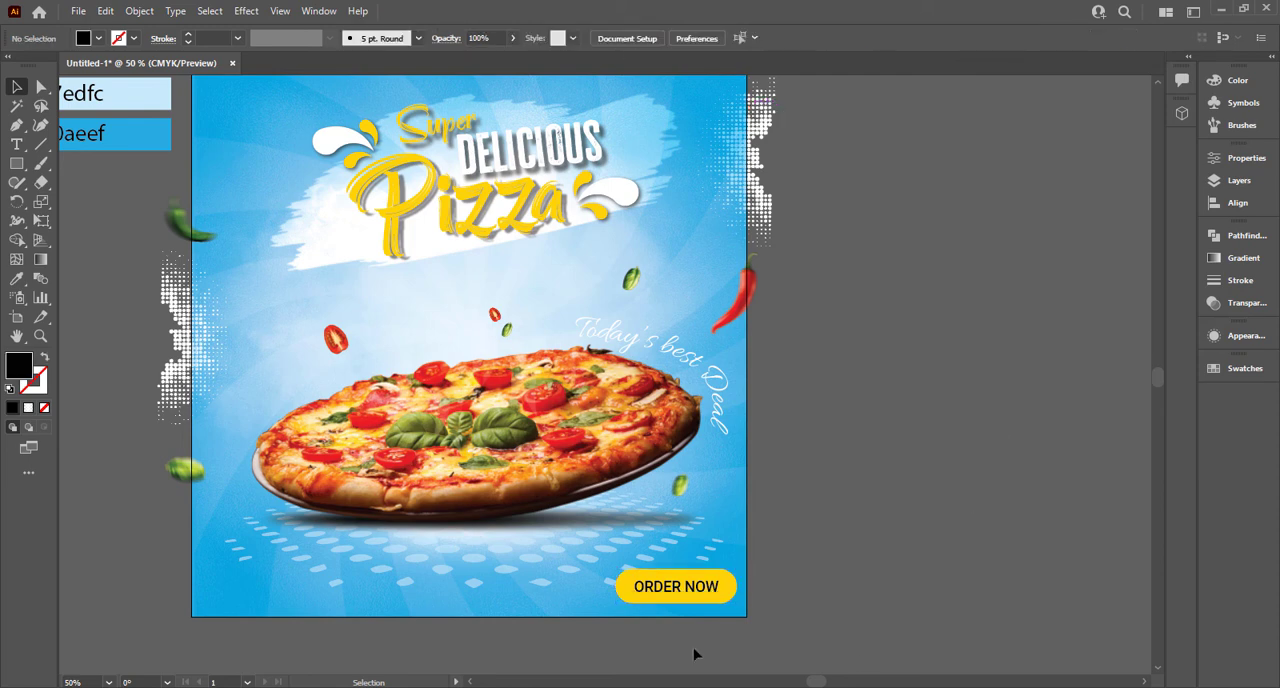
Step: Copy the ORDER NOW text to the poster's lower left corner and replace it with "Contact :" above a phone number
{"action": "left_click", "coordinate": [700, 592]}
{"action": "left_click_drag", "start_coordinate": [697, 585], "coordinate": [291, 586]}
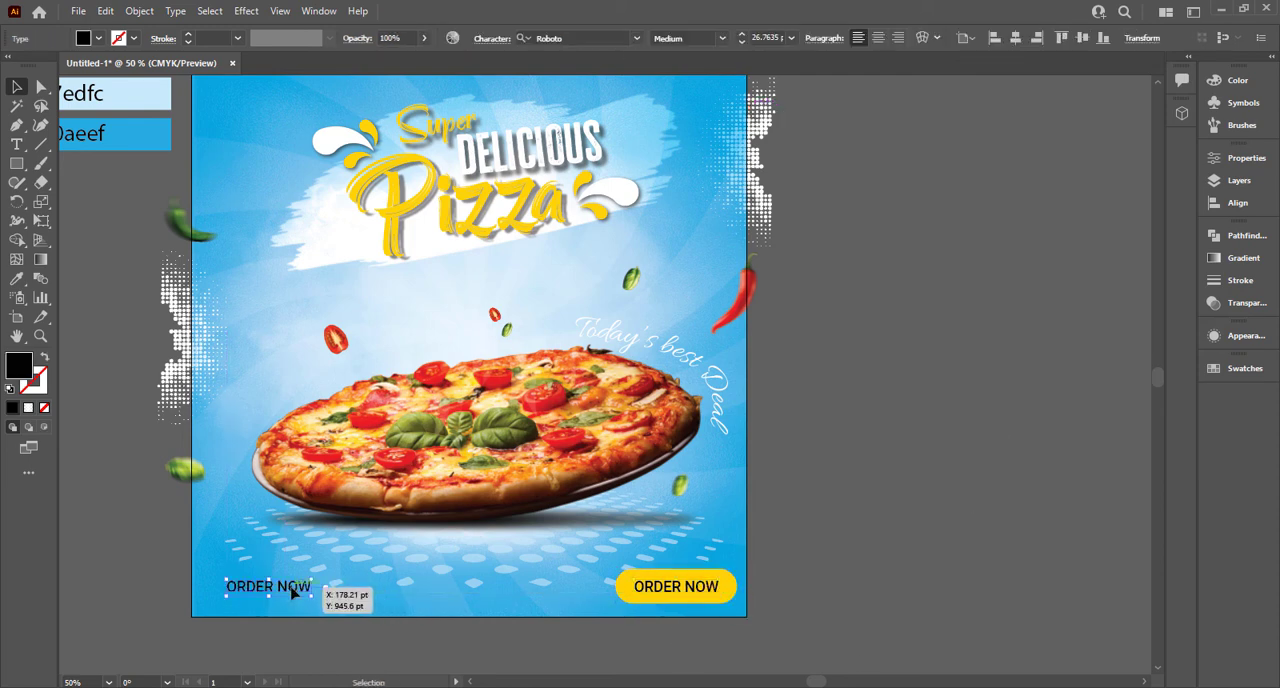
{"action": "triple_click", "coordinate": [291, 586]}
{"action": "type", "text": "Contact :"}
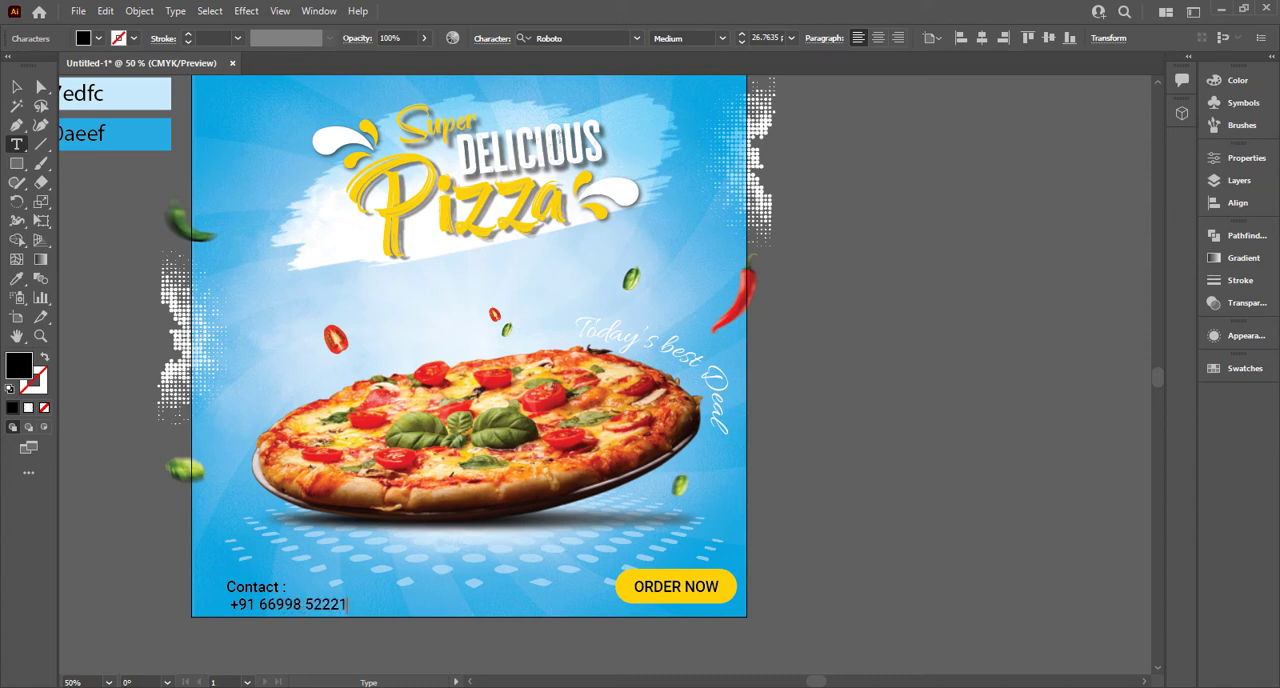
{"action": "left_click", "coordinate": [18, 88]}
Step: Color the contact text with the yellow sampled from the button
{"action": "key", "text": "i"}
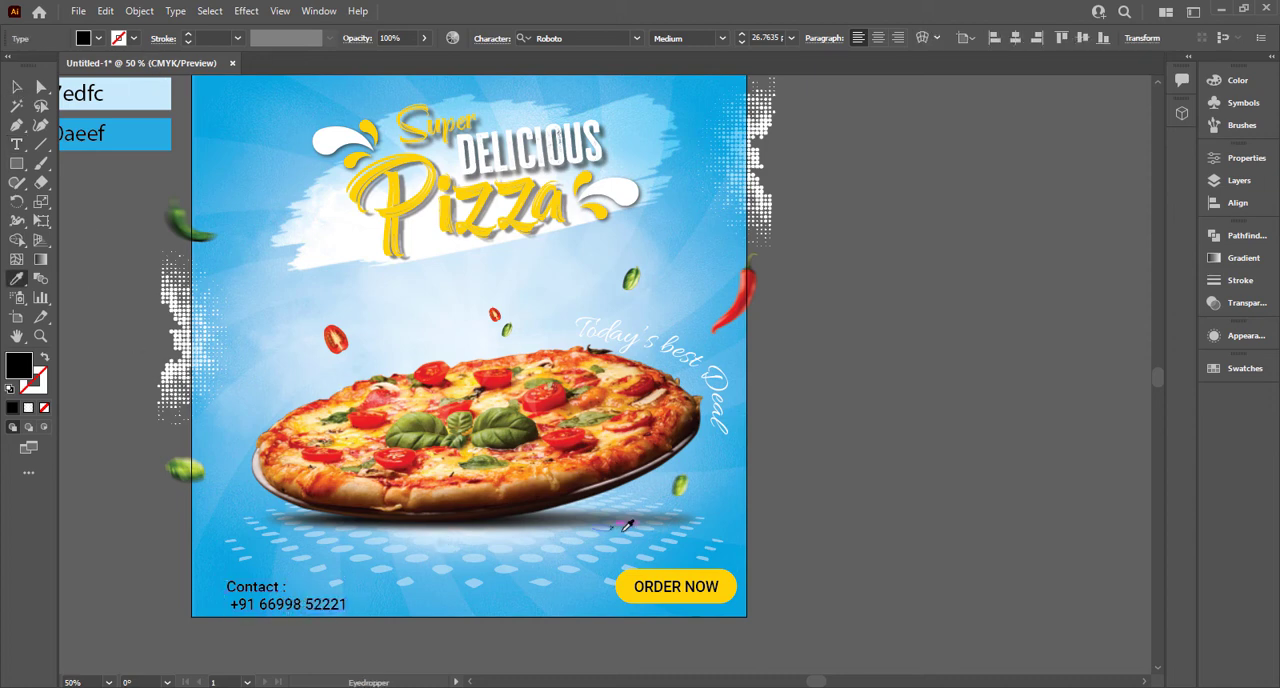
{"action": "left_click", "coordinate": [730, 588]}
{"action": "key", "text": "v"}
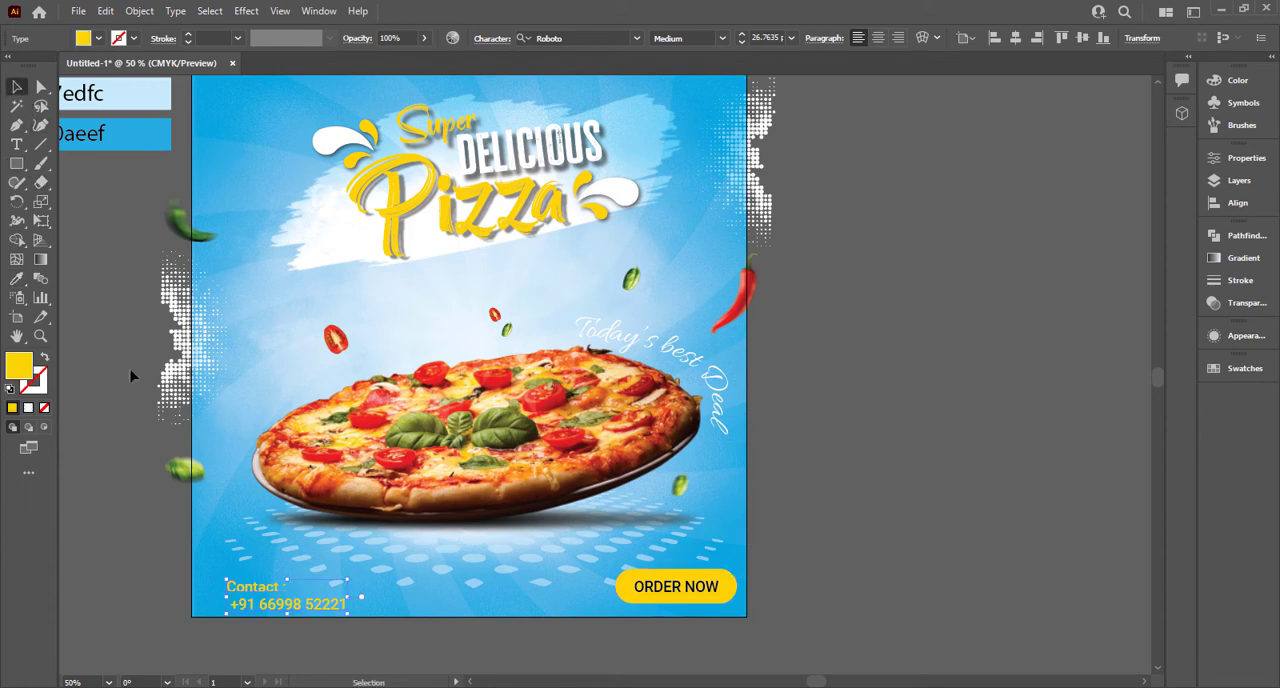
Step: Shift the contact text slightly up and left, and set its font style to Black
{"action": "mouse_move", "coordinate": [262, 589]}
{"action": "left_mouse_down"}
{"action": "mouse_move", "coordinate": [244, 577]}
{"action": "mouse_move", "coordinate": [258, 583]}
{"action": "left_mouse_up"}
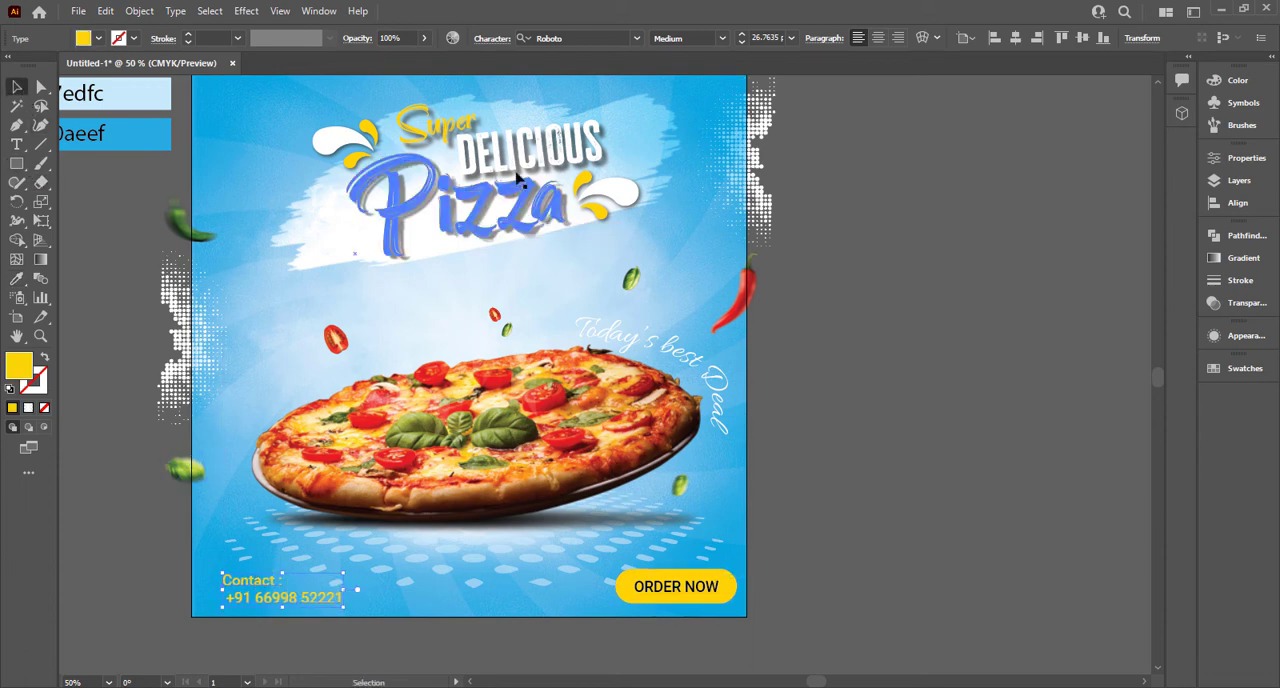
{"action": "left_click", "coordinate": [721, 39]}
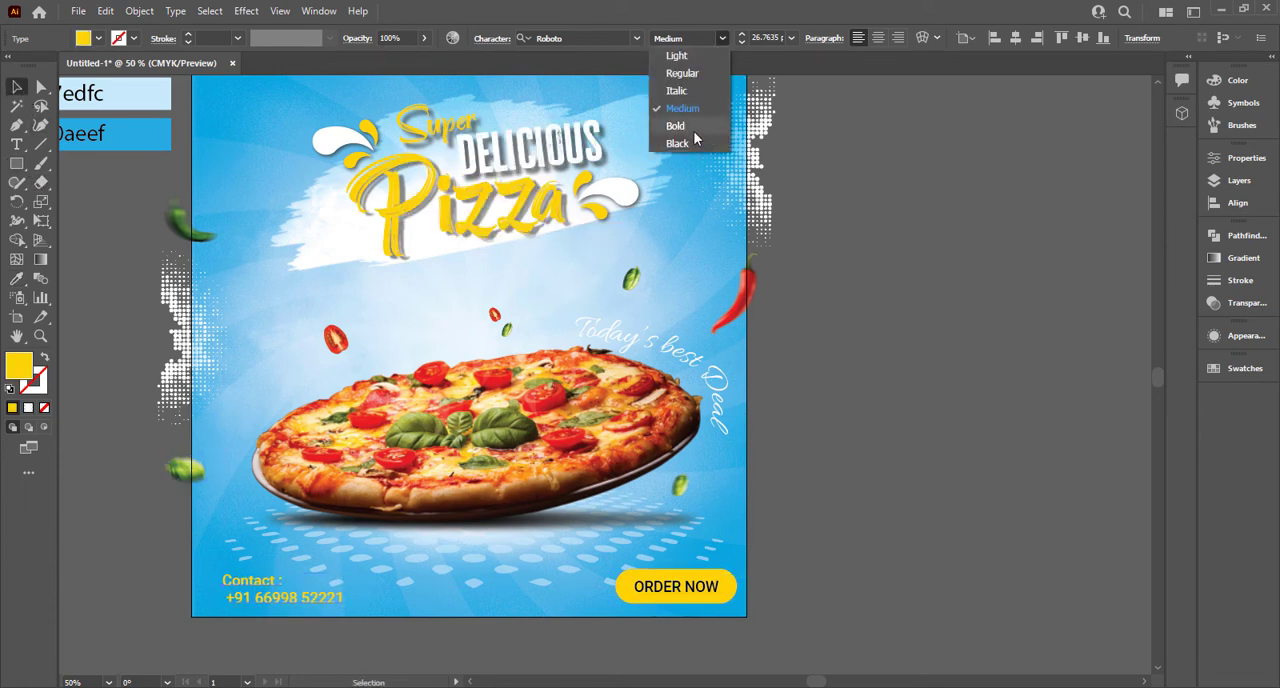
{"action": "left_click", "coordinate": [690, 144]}
Step: Set the ORDER NOW label's font style to Bold
{"action": "left_click", "coordinate": [676, 587]}
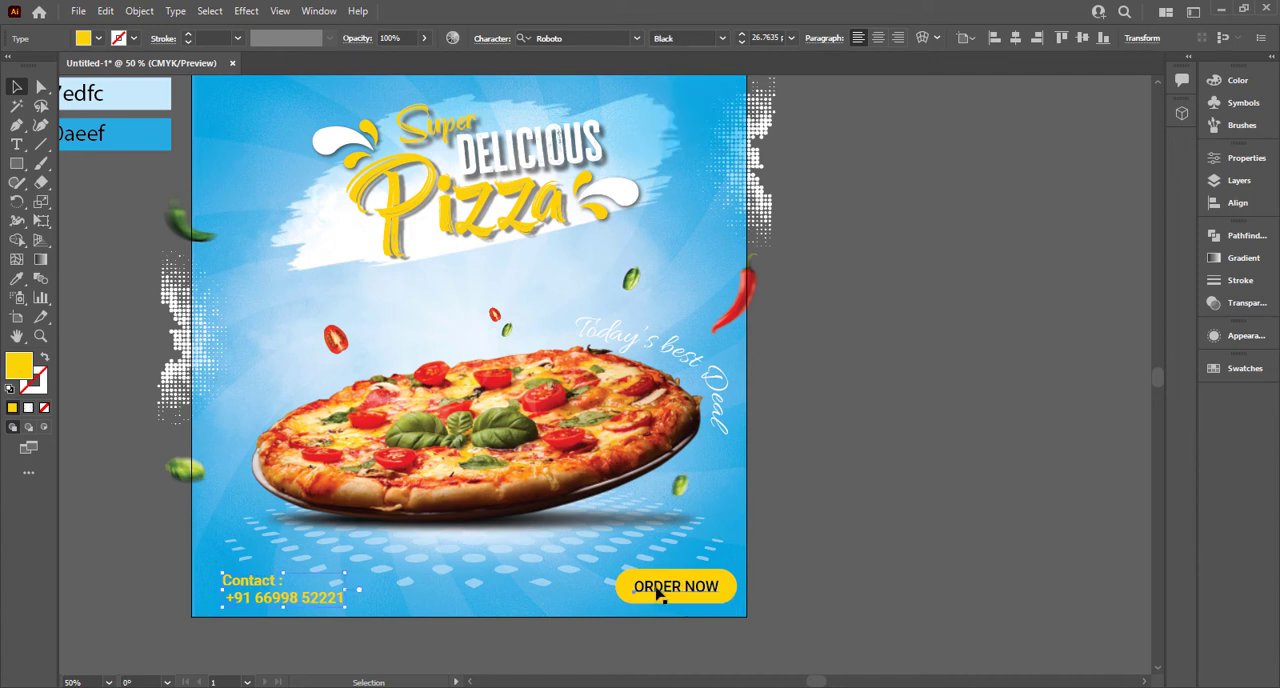
{"action": "left_click", "coordinate": [721, 39]}
{"action": "left_click", "coordinate": [722, 125]}
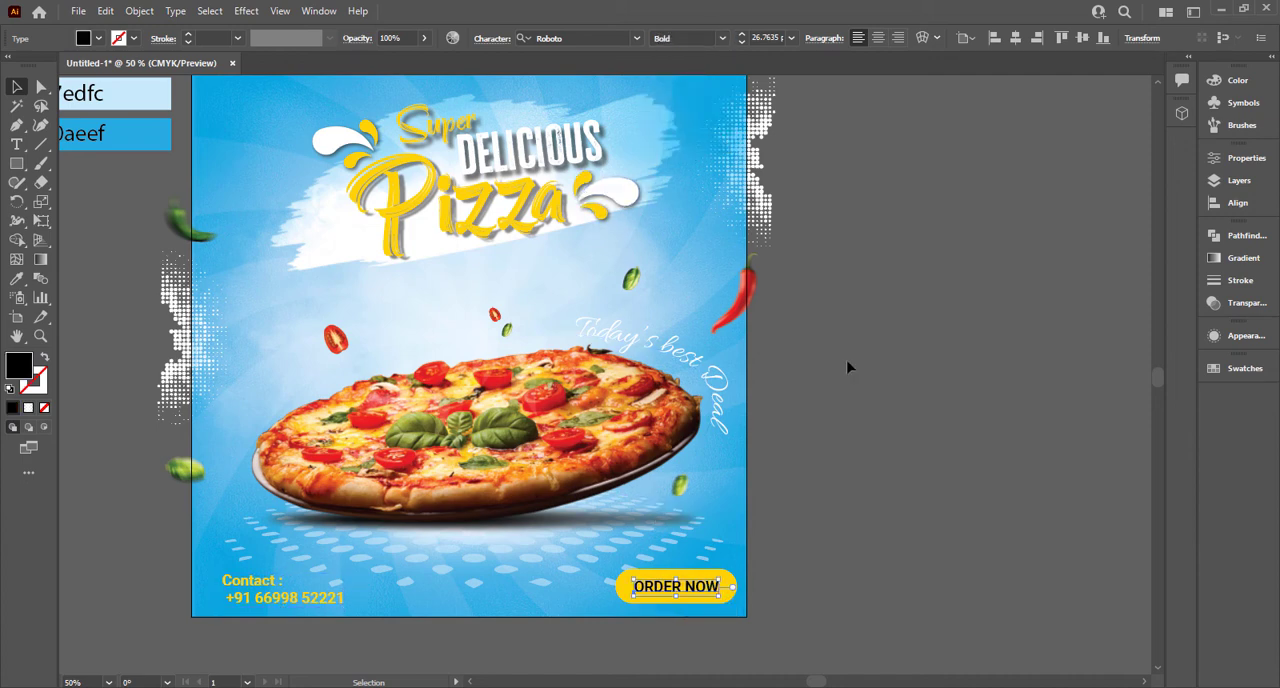
{"action": "left_click", "coordinate": [849, 366]}
Step: Nudge the contact text left and remove the leading space before the phone number so both lines align
{"action": "left_click", "coordinate": [286, 600]}
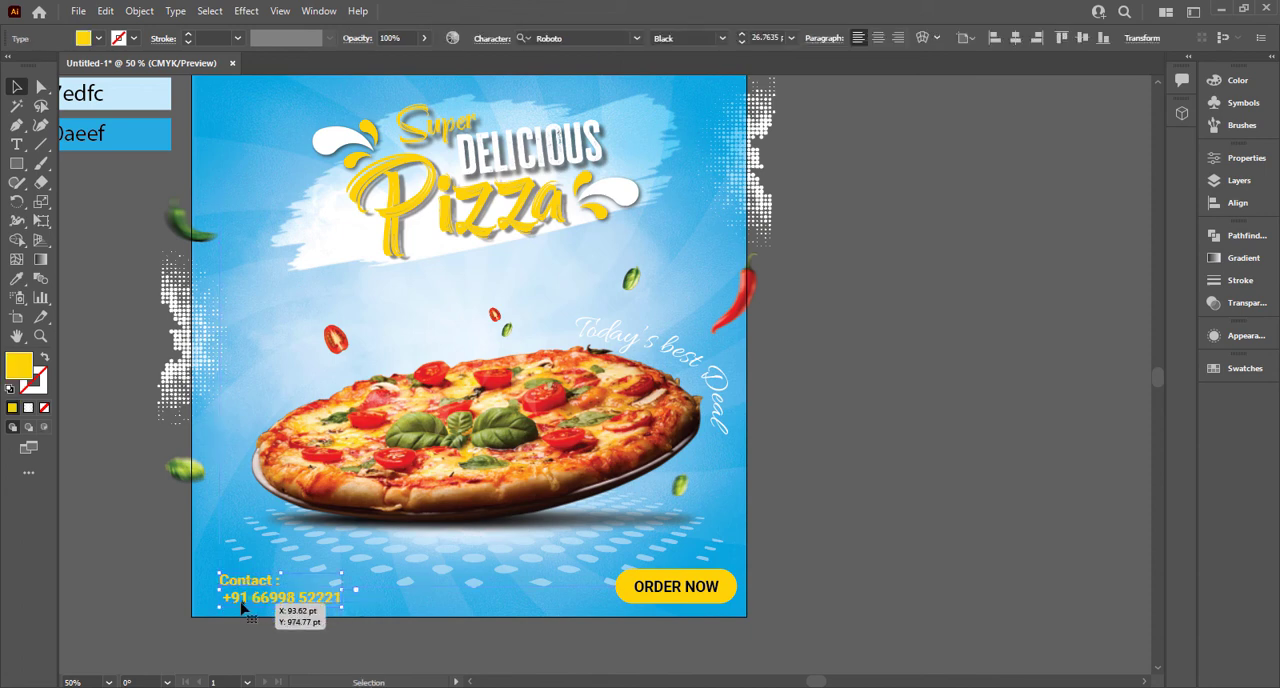
{"action": "key", "text": "t"}
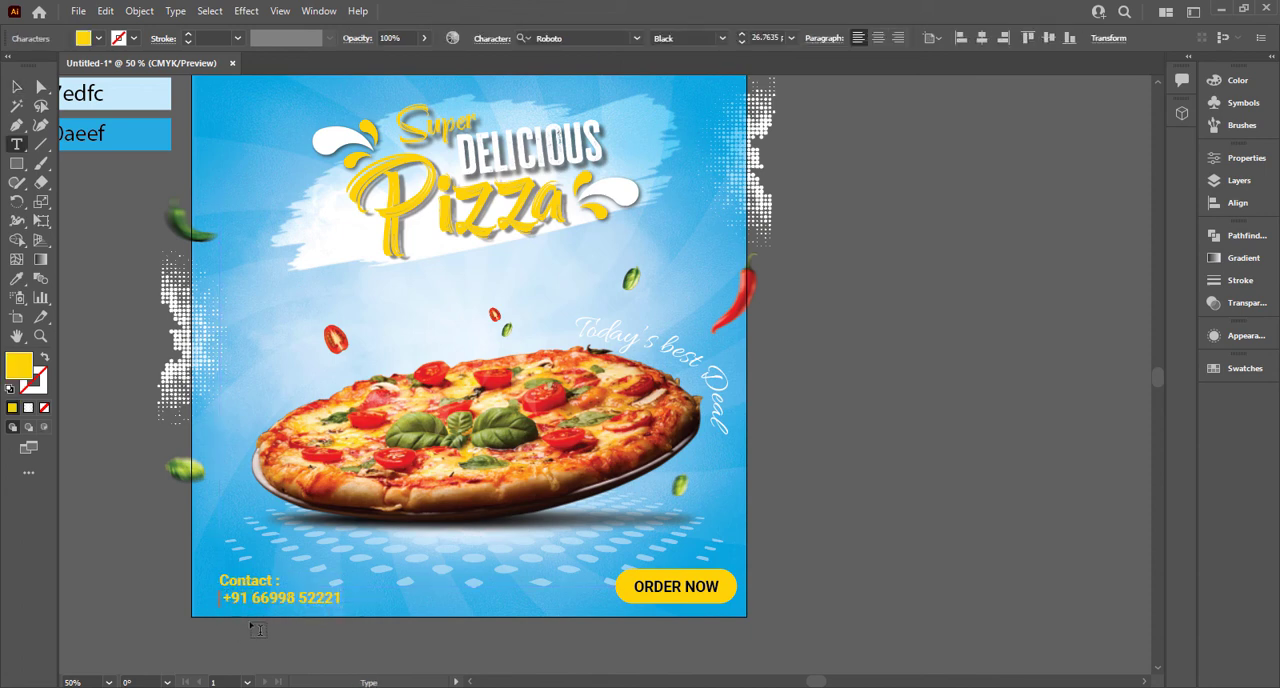
{"action": "key", "text": "BackSpace"}
{"action": "key", "text": "Return"}
{"action": "key", "text": "Delete"}
{"action": "left_click", "coordinate": [16, 87]}
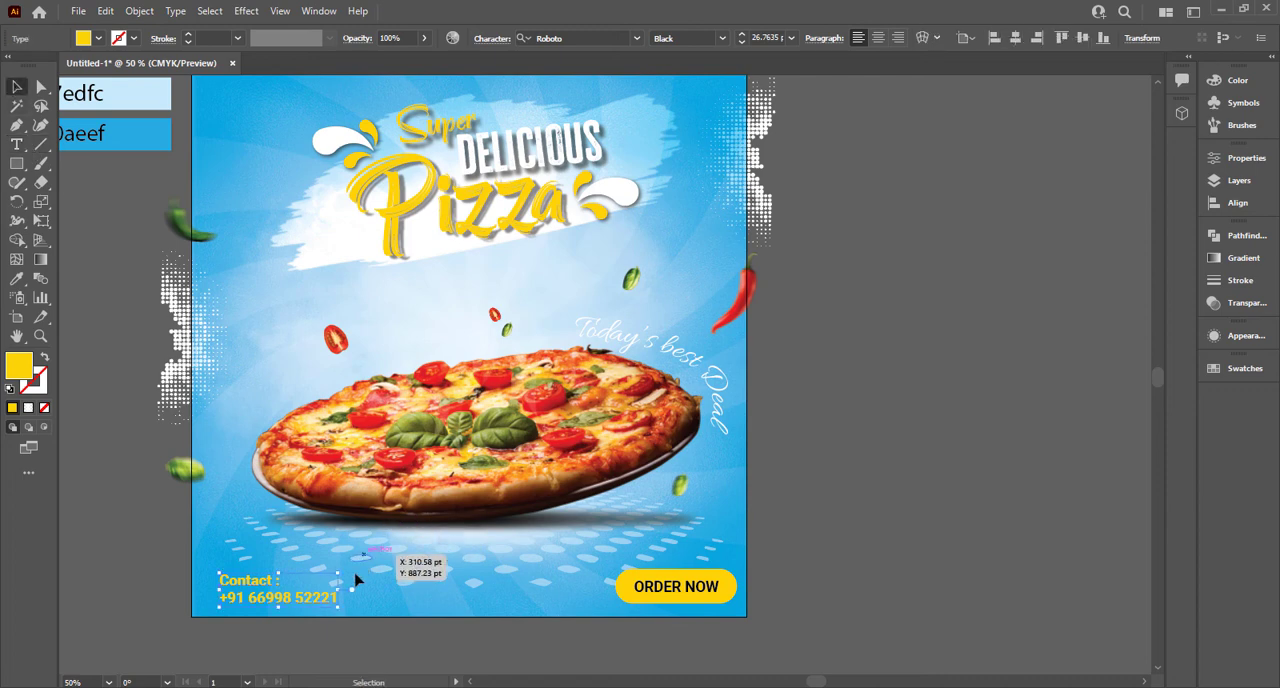
Step: Enlarge the contact text to about 31 pt, fill it with white and shift it slightly up and left
{"action": "left_click", "coordinate": [98, 38]}
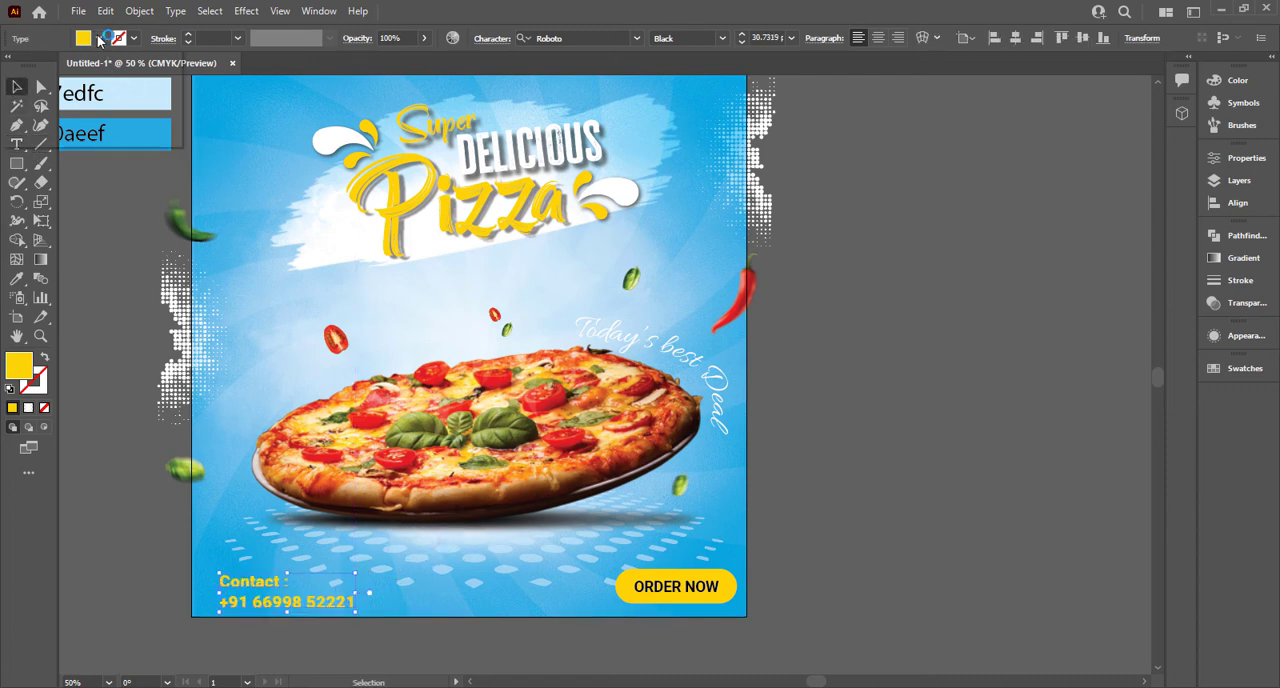
{"action": "left_click", "coordinate": [33, 65]}
{"action": "left_click", "coordinate": [137, 572]}
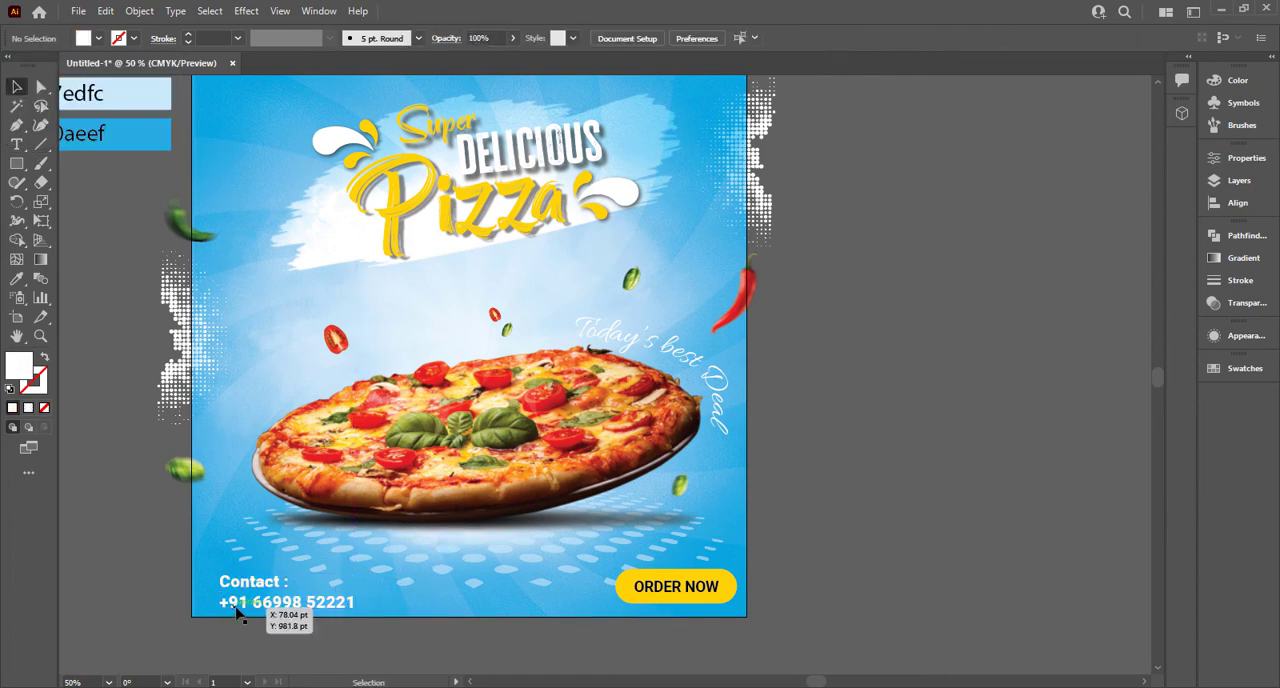
{"action": "left_click_drag", "start_coordinate": [234, 613], "coordinate": [228, 612]}
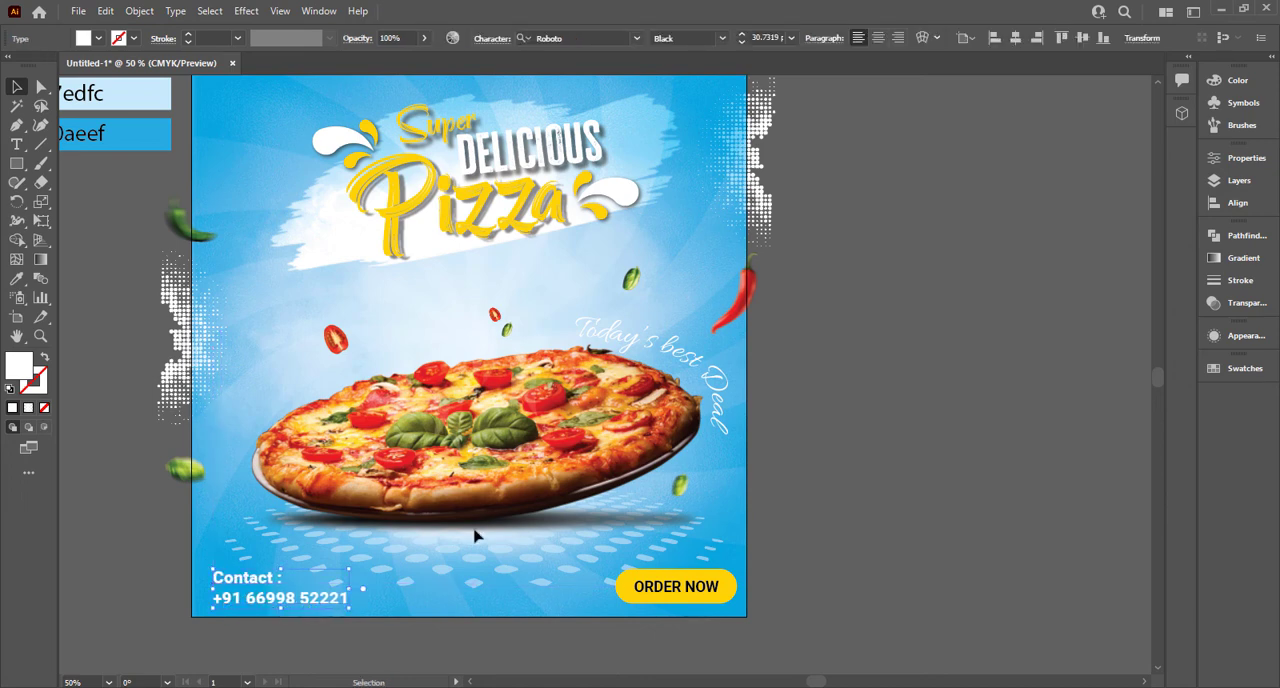
{"action": "left_click_drag", "start_coordinate": [698, 589], "coordinate": [478, 617]}
{"action": "double_click", "coordinate": [478, 617]}
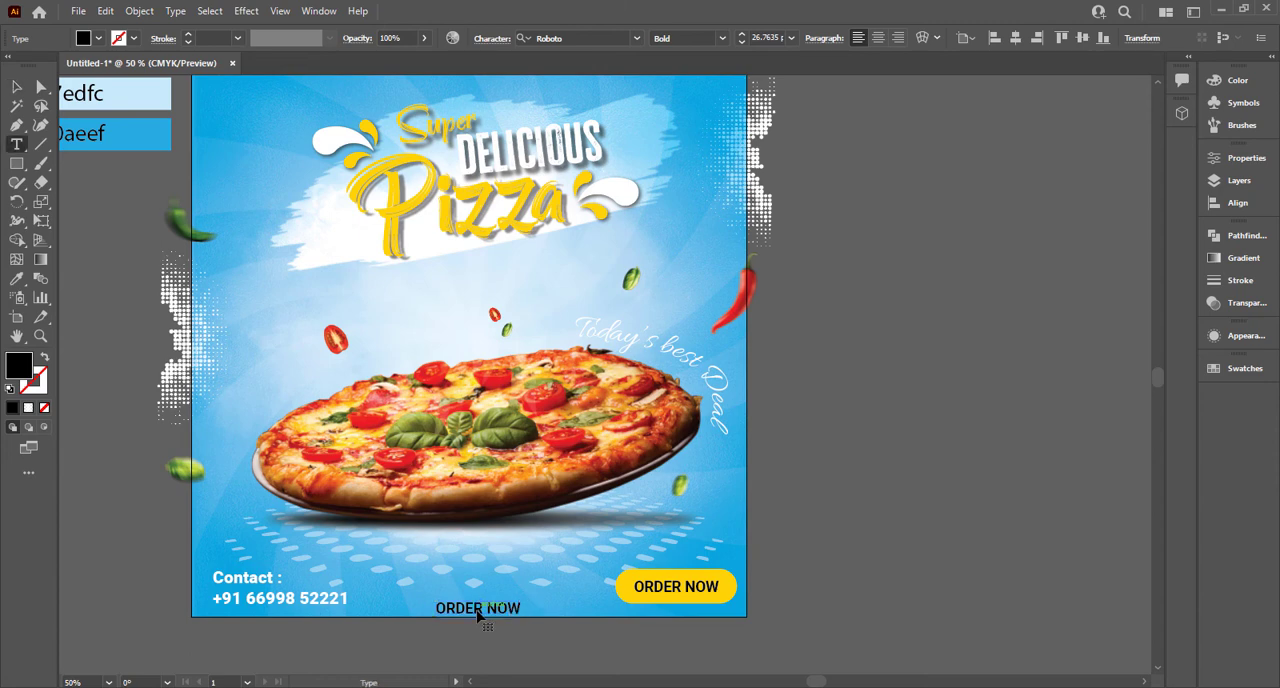
{"action": "key", "text": "ctrl+a"}
{"action": "type", "text": "w"}
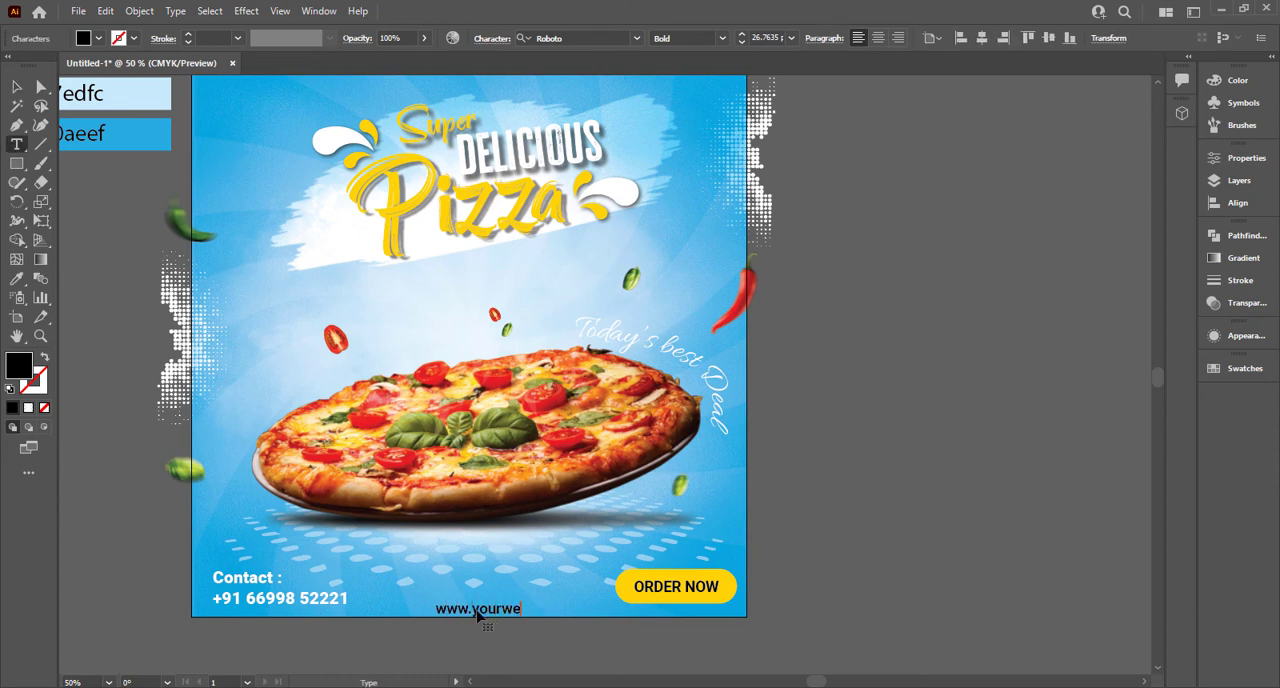
{"action": "left_click", "coordinate": [17, 90]}
Step: Set the website text's font style to Light and widen its character tracking considerably
{"action": "left_click", "coordinate": [721, 38]}
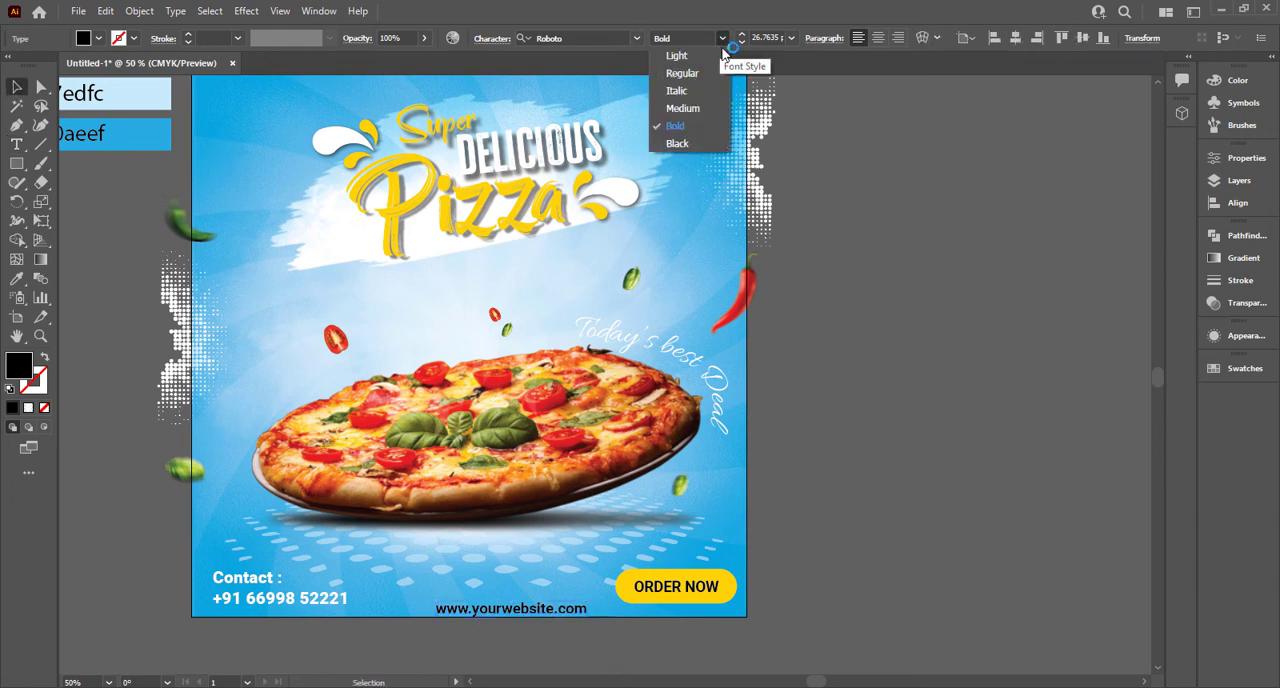
{"action": "left_click", "coordinate": [674, 54]}
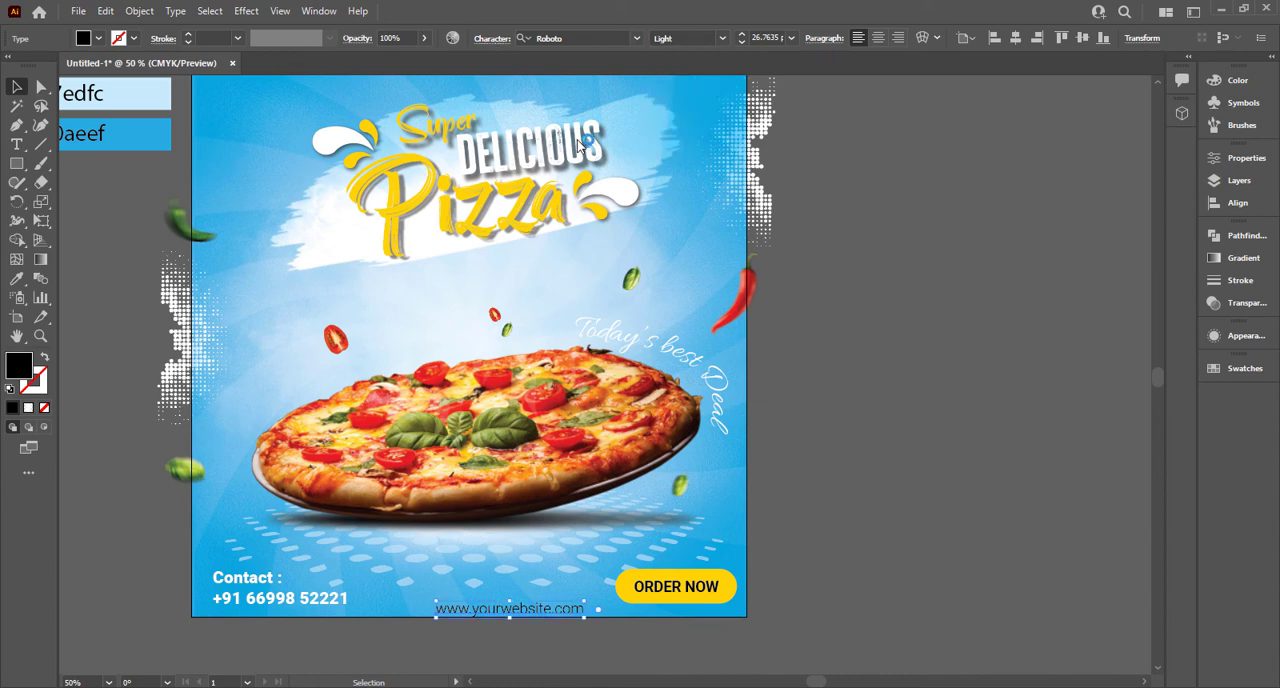
{"action": "left_click", "coordinate": [497, 41]}
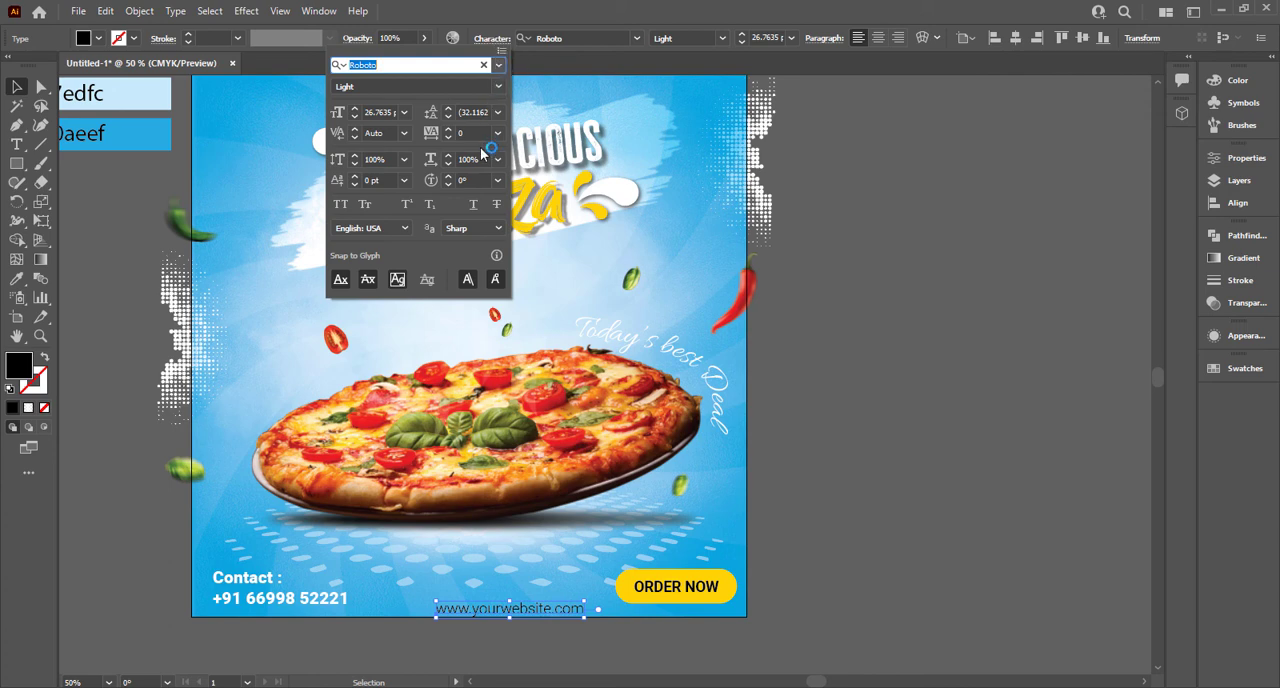
{"action": "left_click", "coordinate": [462, 133]}
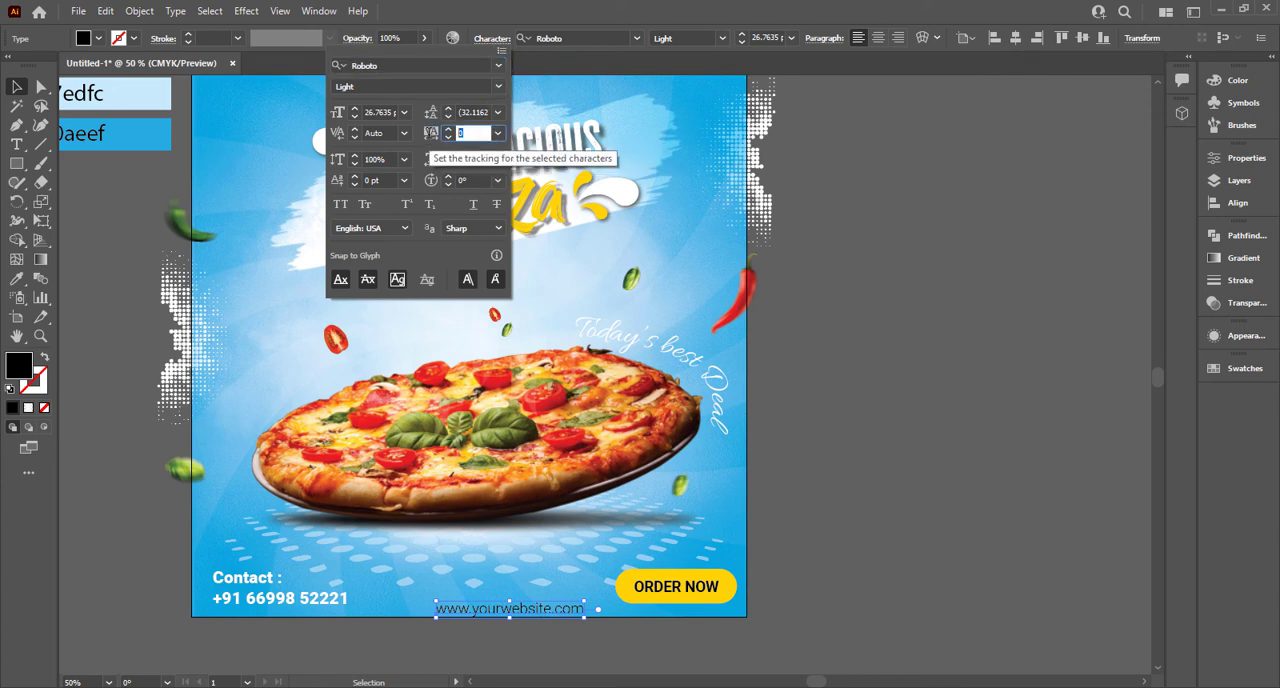
{"action": "type", "text": "400"}
{"action": "key", "text": "Return"}
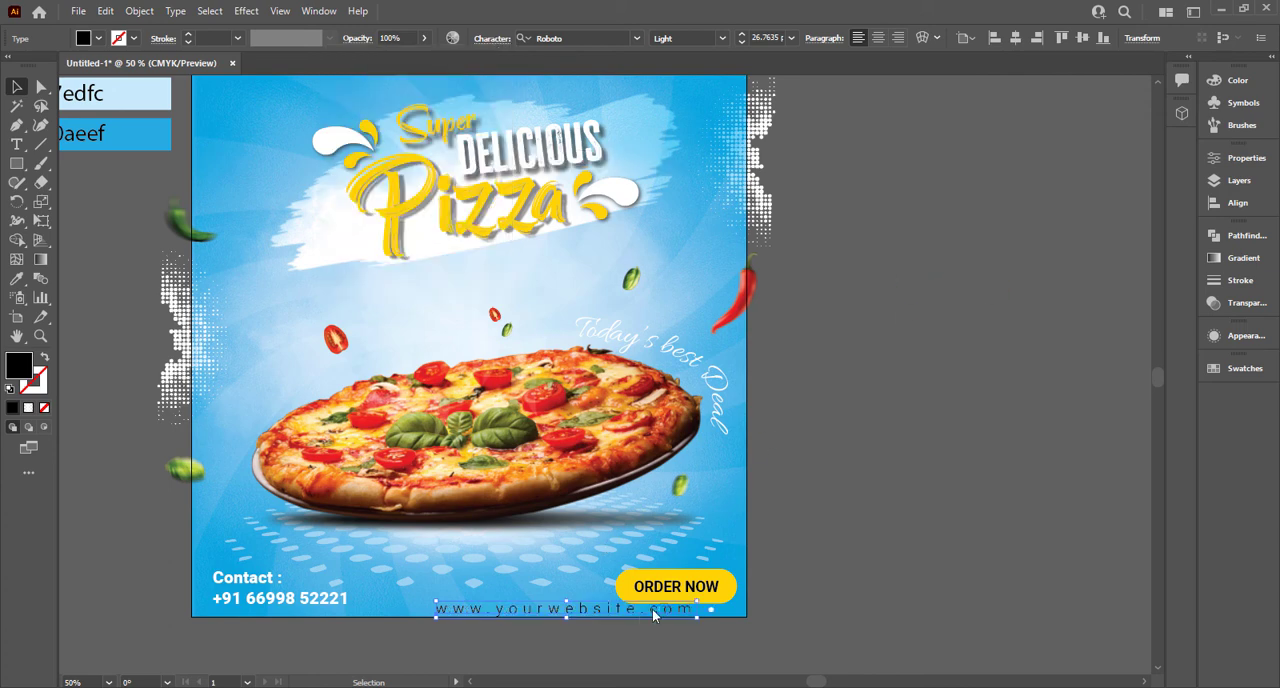
Step: Shrink the website text to about 14 pt and center it horizontally at the poster's bottom edge
{"action": "left_click_drag", "start_coordinate": [652, 608], "coordinate": [529, 613]}
{"action": "left_click", "coordinate": [594, 638]}
{"action": "left_click", "coordinate": [1013, 40]}
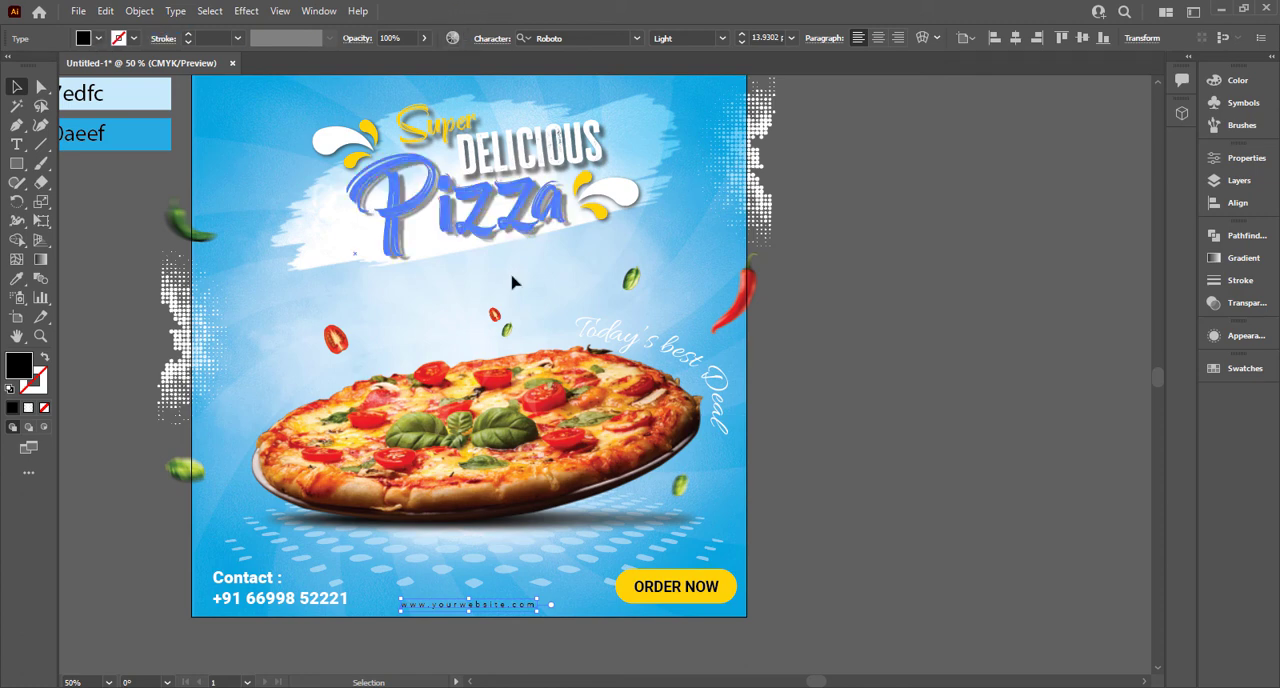
Step: Fill the website text at the poster's bottom with white
{"action": "key", "text": "i"}
{"action": "left_click", "coordinate": [733, 587]}
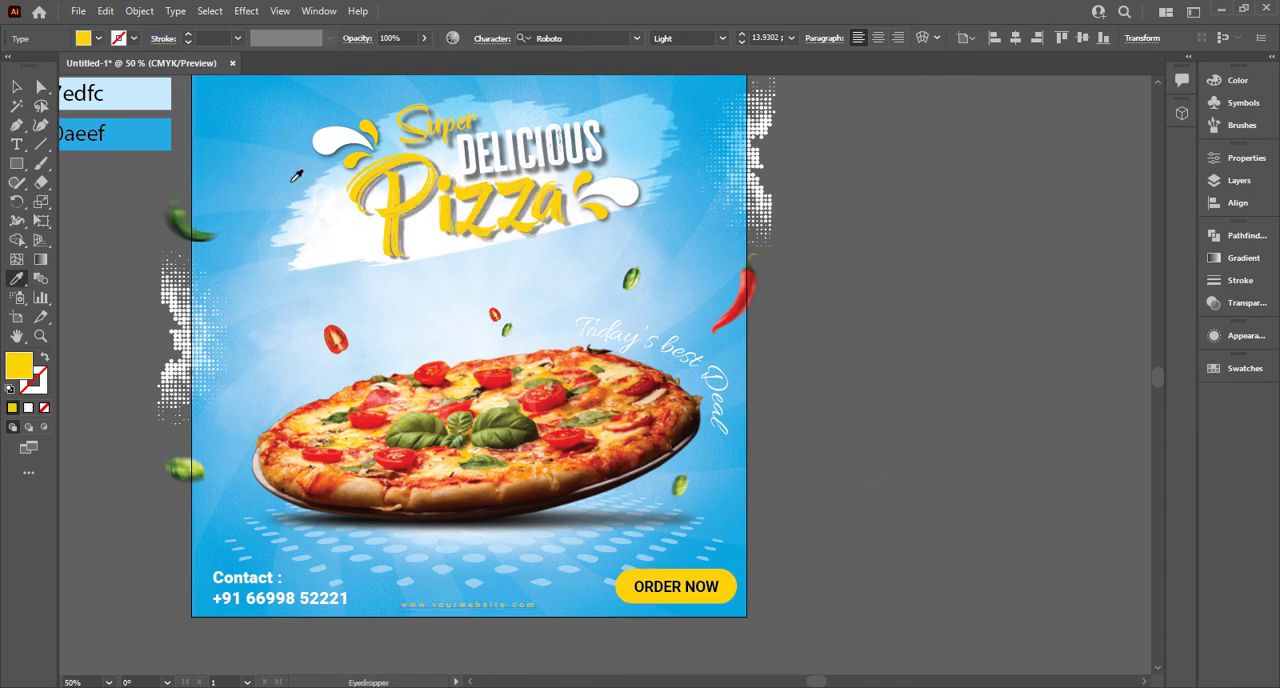
{"action": "left_click", "coordinate": [82, 40]}
{"action": "left_click", "coordinate": [22, 64]}
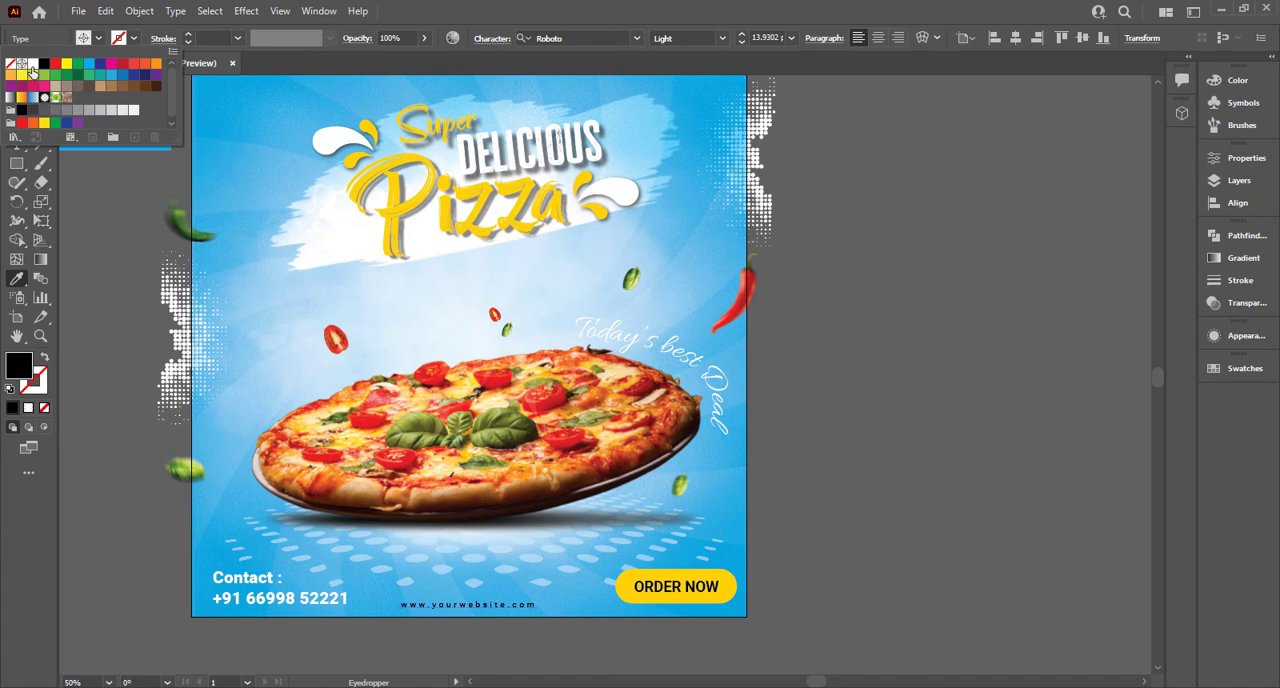
{"action": "left_click", "coordinate": [33, 65]}
{"action": "left_click", "coordinate": [403, 6]}
{"action": "left_click", "coordinate": [17, 87]}
{"action": "left_click", "coordinate": [785, 274]}
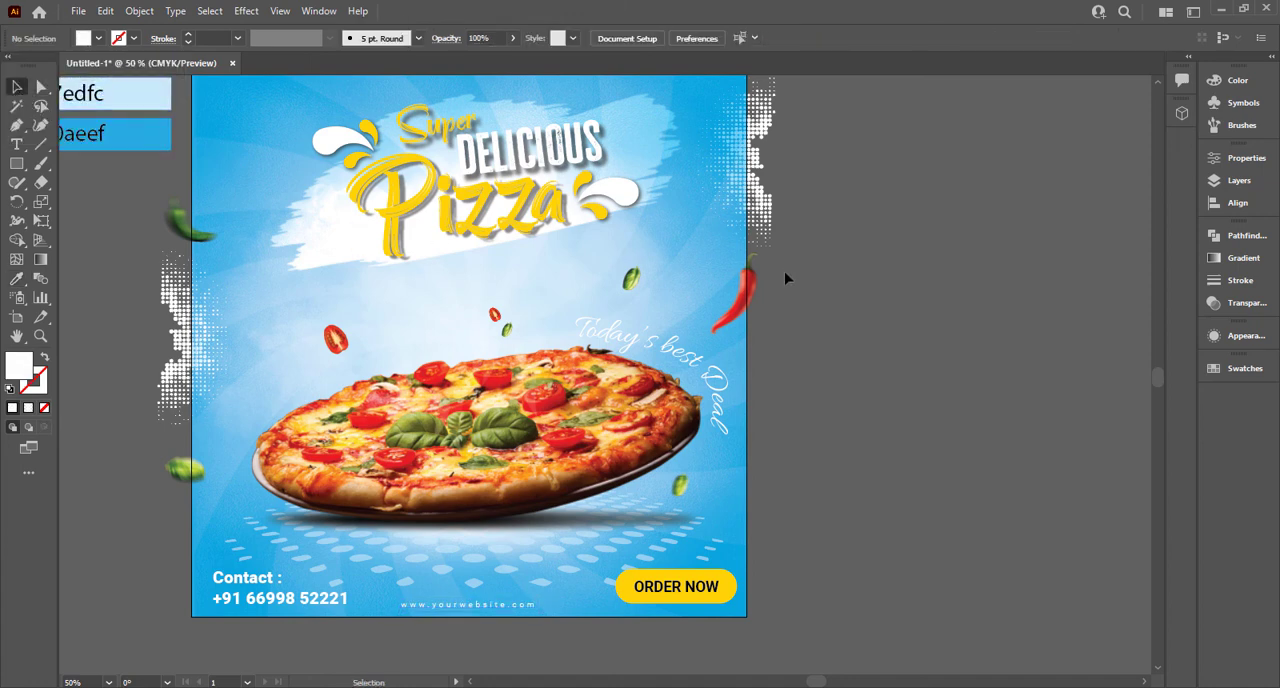
Step: Draw a white rectangle over the whole poster and extend its bottom edge to the artboard's edge
{"action": "scroll", "coordinate": [785, 270], "scroll_direction": "down", "scroll_amount": 3, "text": "alt"}
{"action": "left_click_drag", "start_coordinate": [10, 162], "coordinate": [90, 163]}
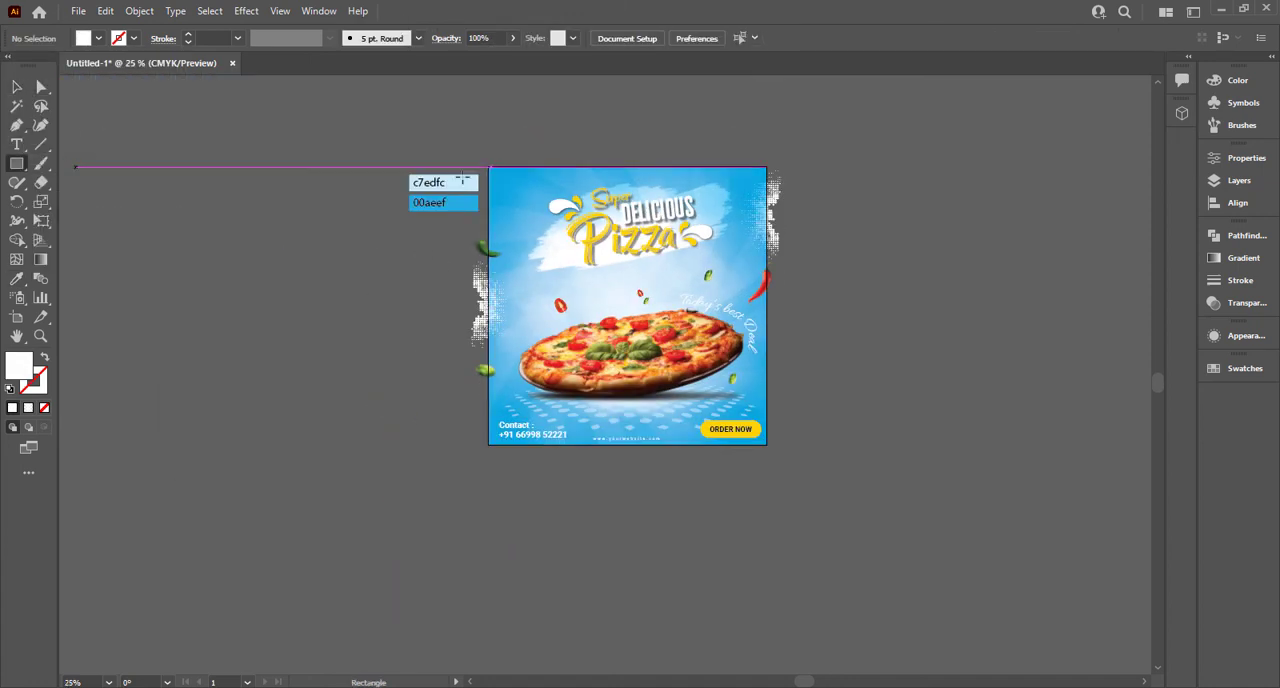
{"action": "left_click_drag", "start_coordinate": [488, 166], "coordinate": [766, 442]}
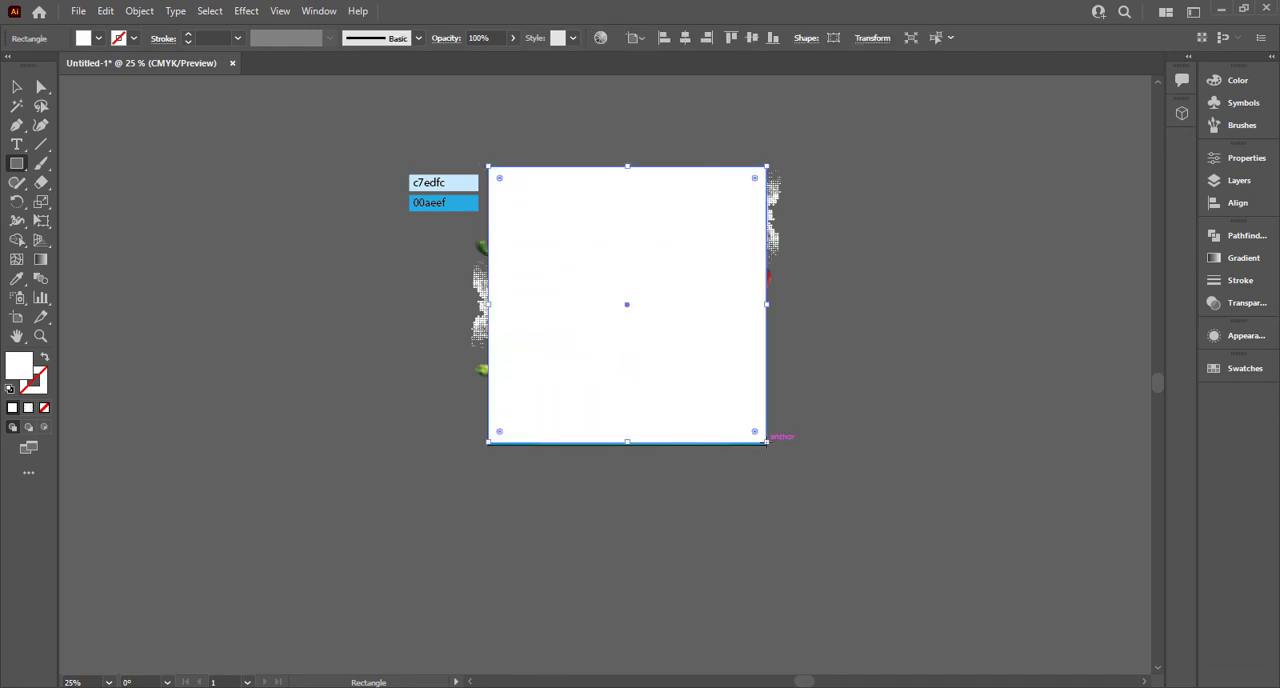
{"action": "scroll", "coordinate": [626, 420], "scroll_direction": "up", "scroll_amount": 5, "text": "alt"}
{"action": "key", "text": "v"}
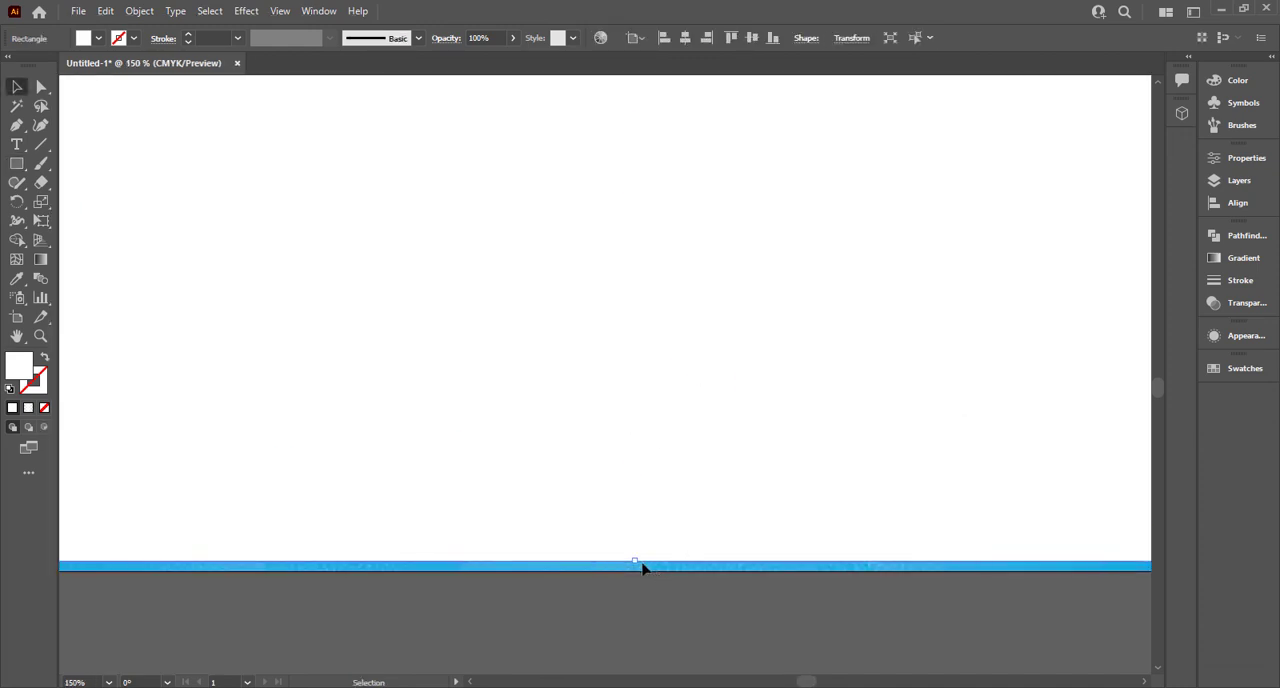
{"action": "left_click_drag", "start_coordinate": [638, 563], "coordinate": [637, 574]}
{"action": "left_click", "coordinate": [632, 616]}
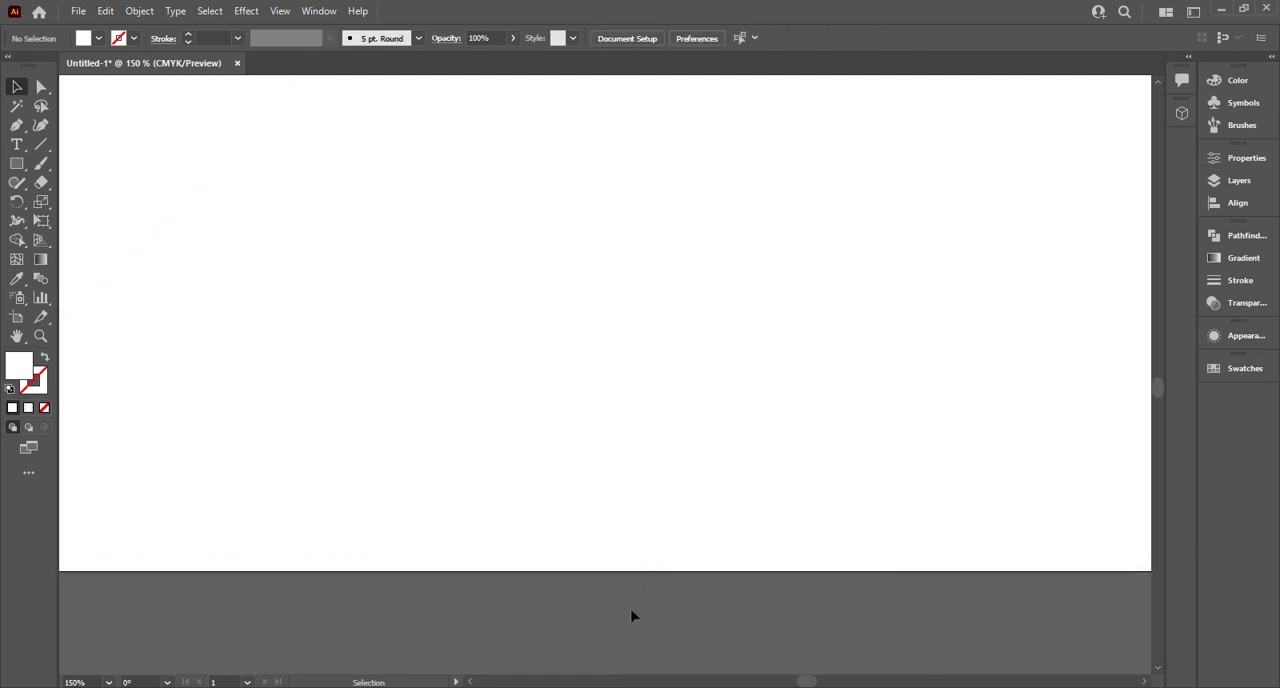
Step: Delete the c7edfc and 00aeef colour reference swatches beside the poster
{"action": "key", "text": "ctrl+a"}
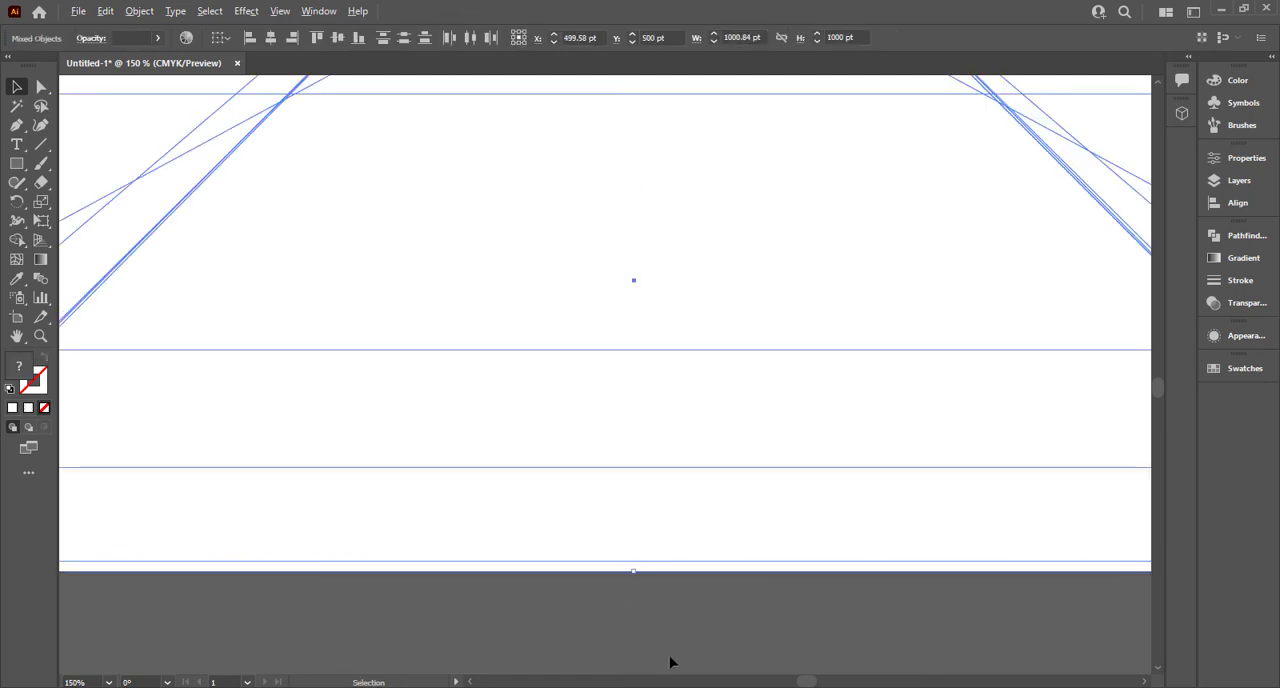
{"action": "scroll", "coordinate": [670, 662], "scroll_direction": "down", "scroll_amount": 2, "text": "alt"}
{"action": "key", "text": "ctrl+minus"}
{"action": "left_click", "coordinate": [227, 321]}
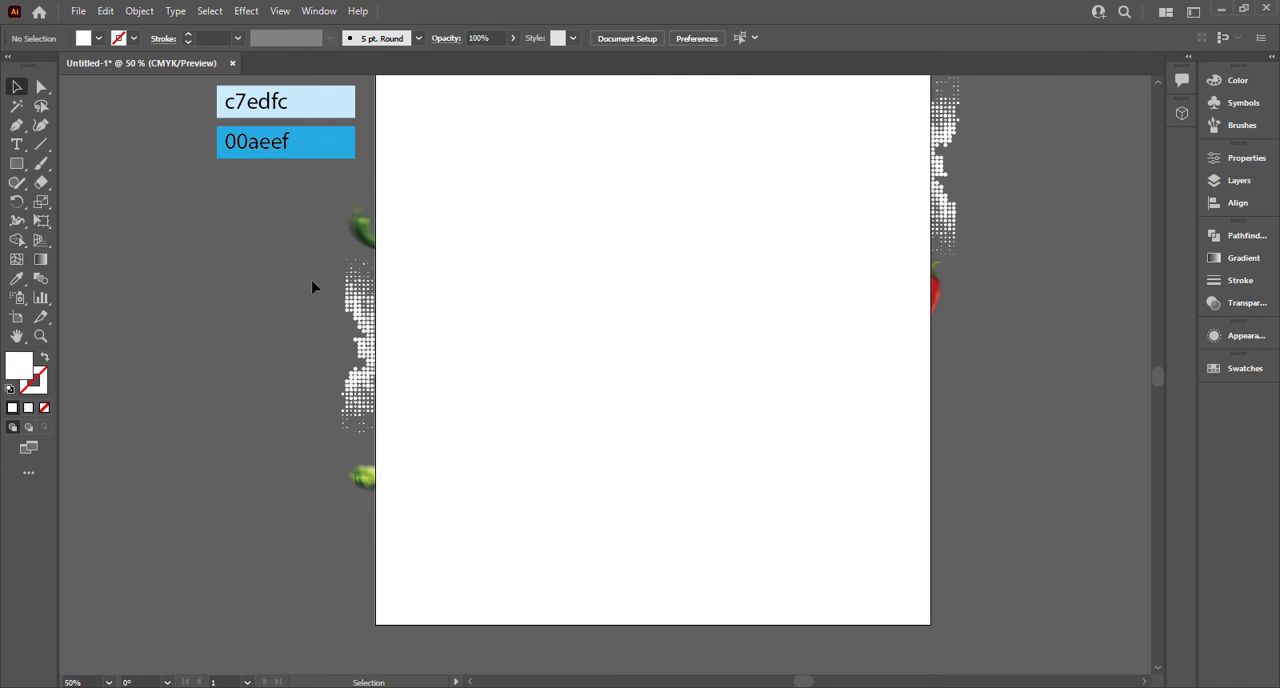
{"action": "scroll", "coordinate": [312, 288], "scroll_direction": "up", "scroll_amount": 2}
{"action": "left_click_drag", "start_coordinate": [312, 288], "coordinate": [300, 100]}
{"action": "key", "text": "Delete"}
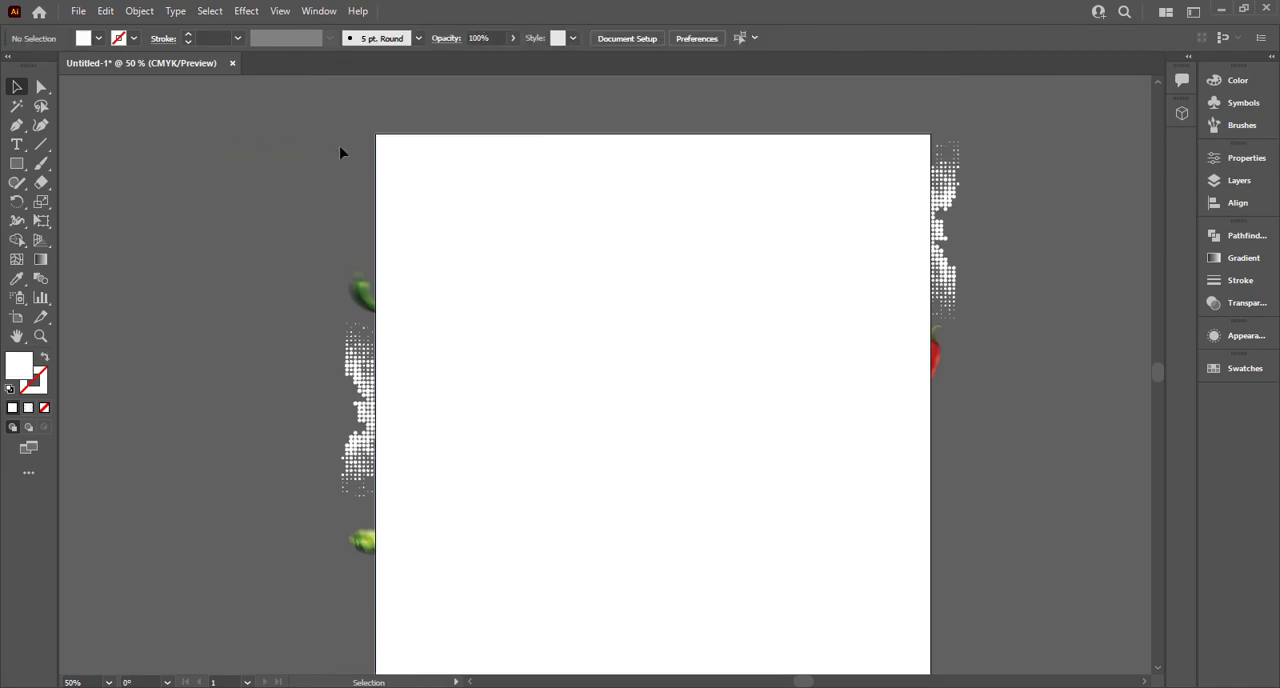
Step: Try to clip all the artwork, including the halftone patterns, to the white rectangle with a clipping mask
{"action": "key", "text": "ctrl+a"}
{"action": "right_click", "coordinate": [508, 276]}
{"action": "left_click", "coordinate": [586, 417]}
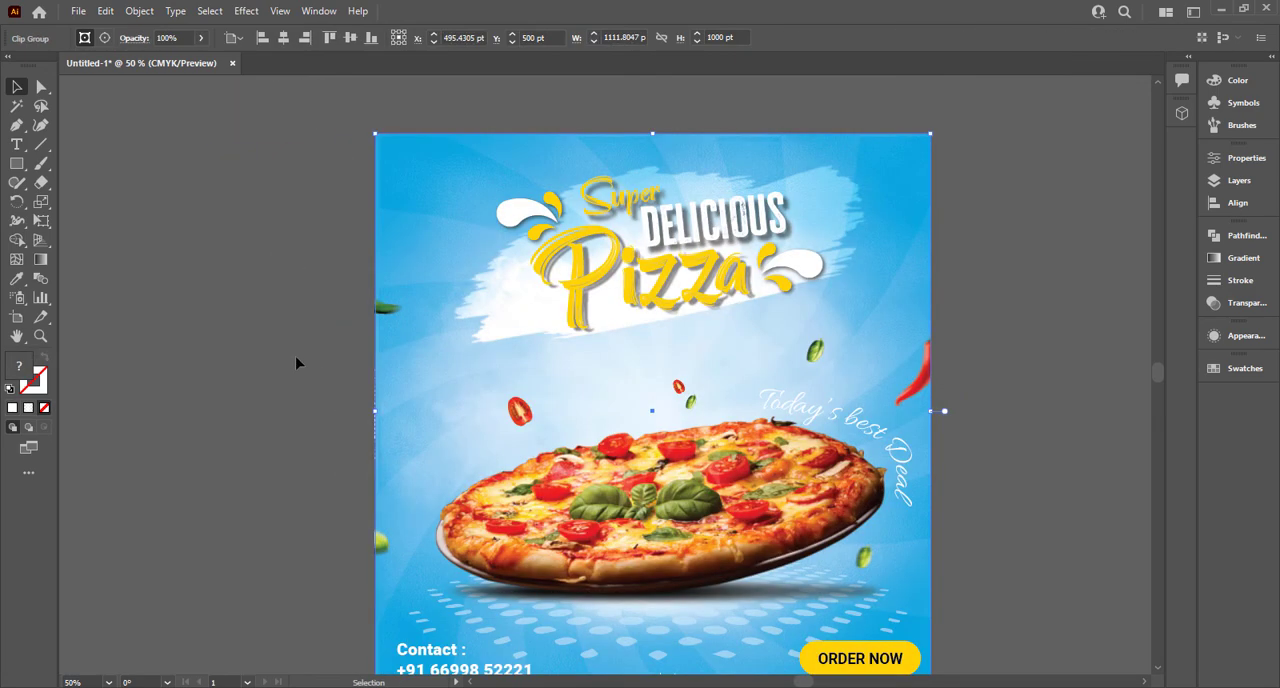
{"action": "left_click", "coordinate": [296, 363]}
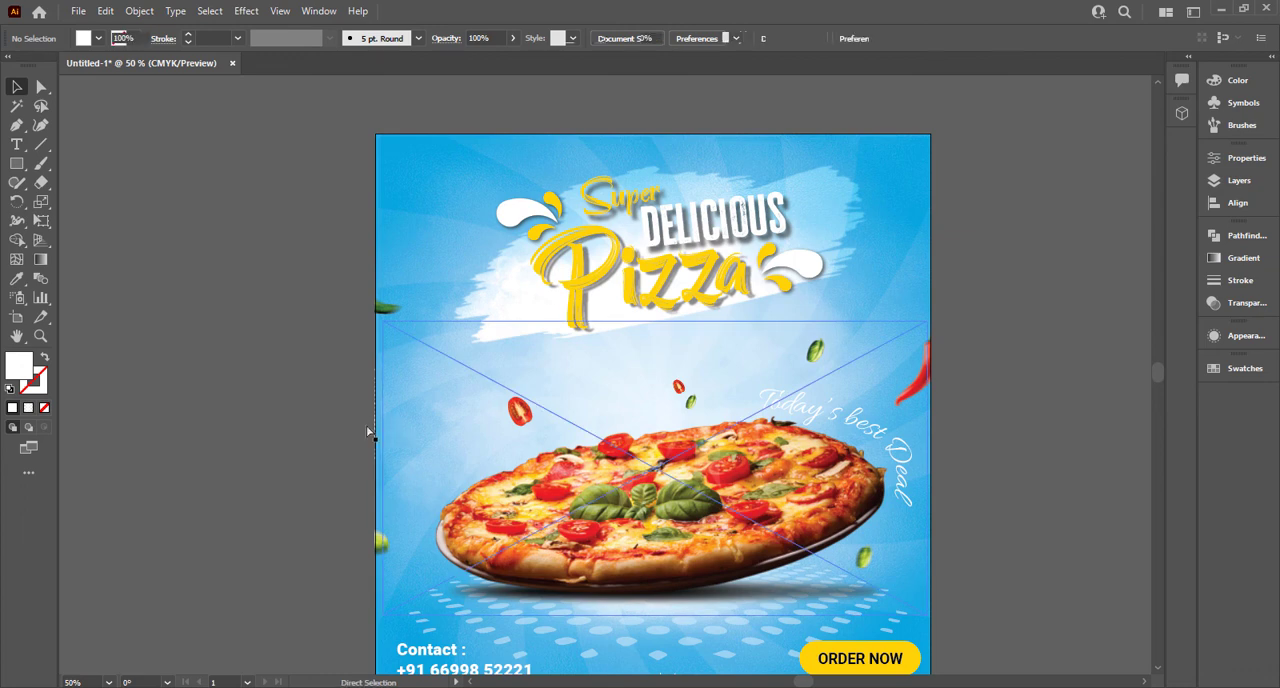
{"action": "key", "text": "ctrl+z"}
Step: Clip the poster artwork to the white rectangle with a clipping mask, leaving out the two halftone patterns
{"action": "left_click", "coordinate": [367, 425]}
{"action": "left_click", "coordinate": [368, 426]}
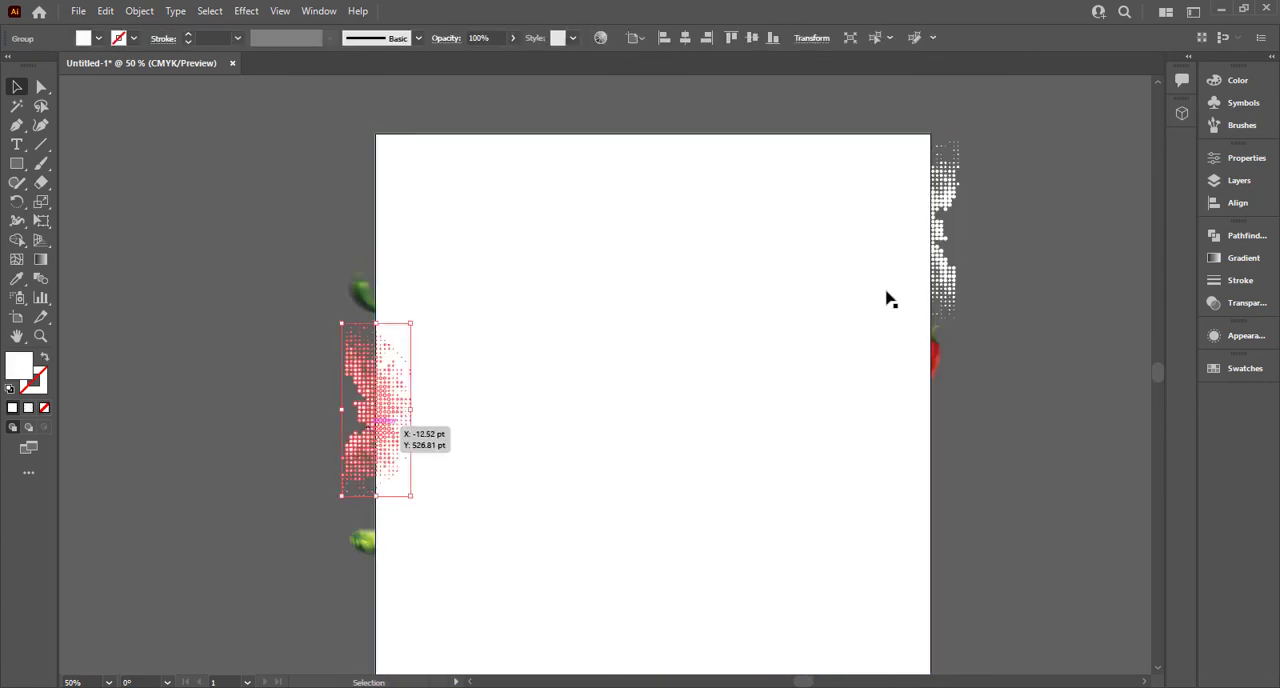
{"action": "left_click", "coordinate": [946, 266], "text": "shift"}
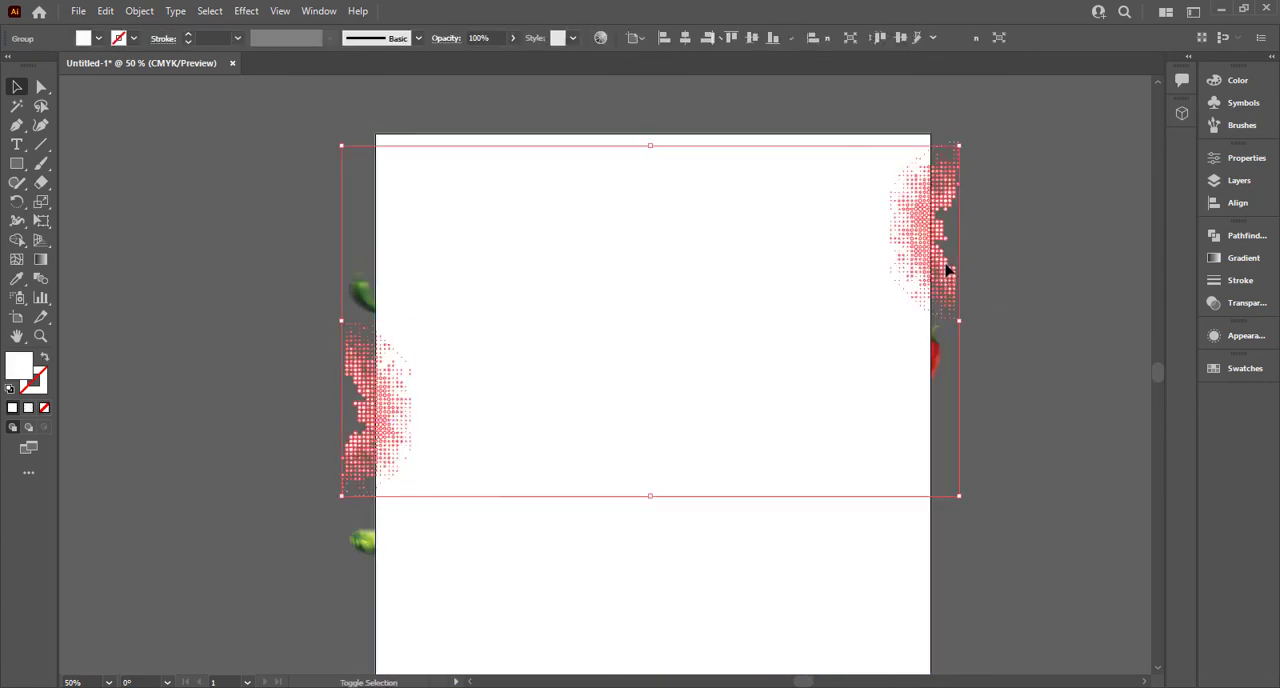
{"action": "left_click", "coordinate": [301, 364]}
{"action": "left_click", "coordinate": [358, 370]}
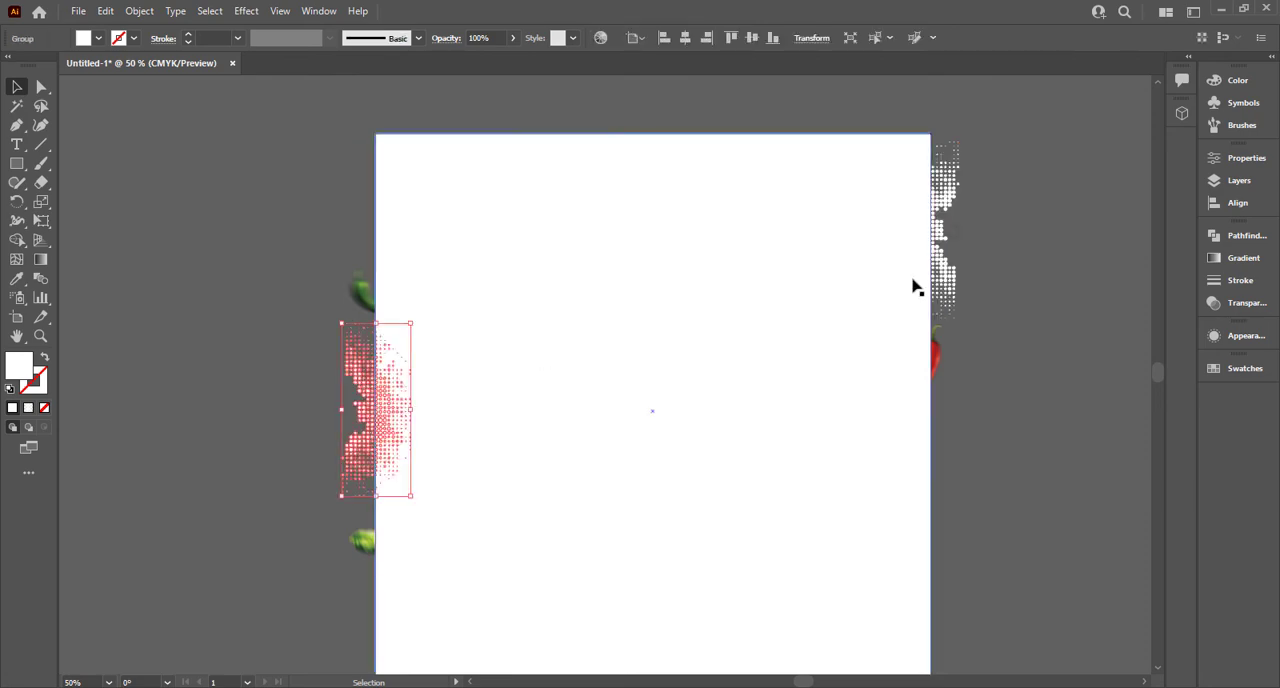
{"action": "left_click", "coordinate": [952, 275], "text": "shift"}
{"action": "left_click", "coordinate": [860, 320]}
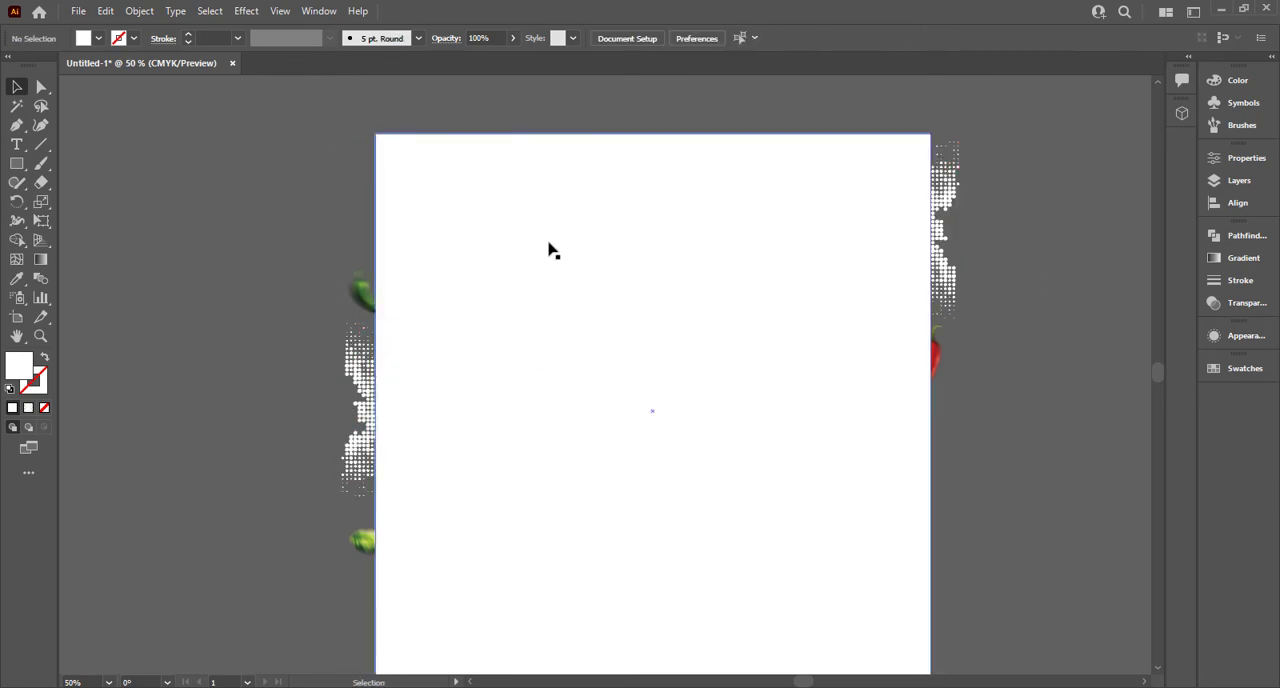
{"action": "key", "text": "ctrl+a"}
Step: Bring both halftone patterns to the front of the clipped poster
{"action": "right_click", "coordinate": [938, 279]}
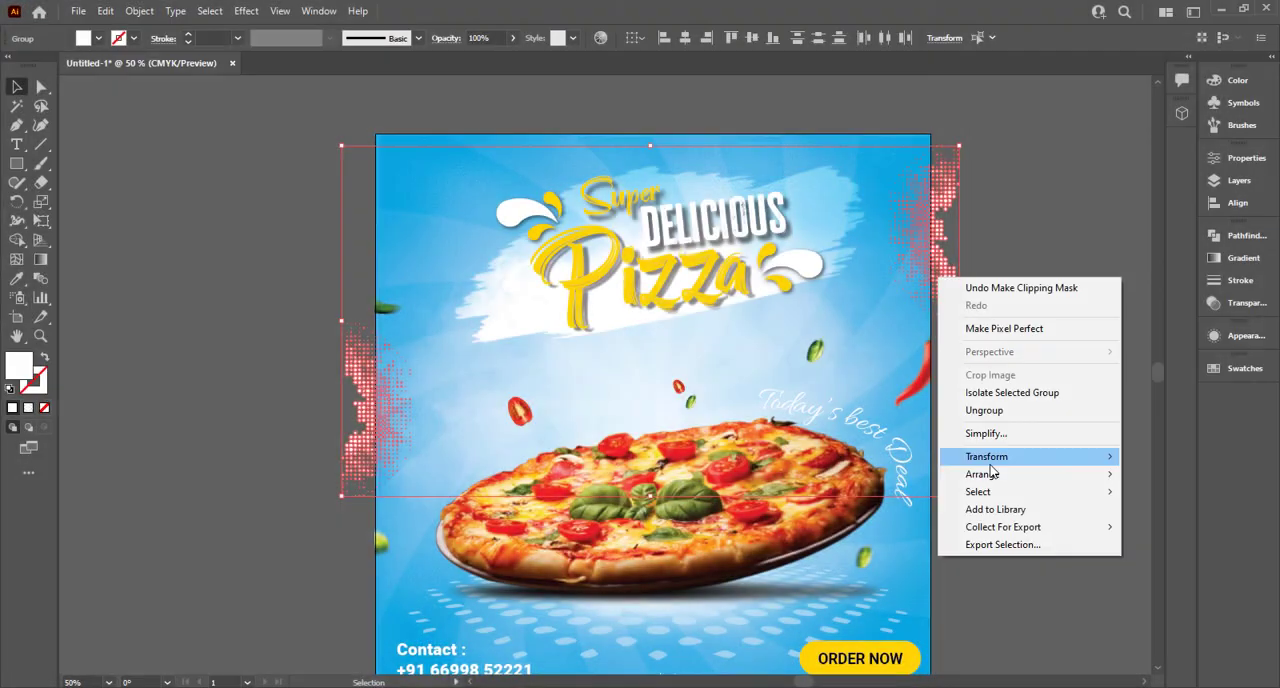
{"action": "mouse_move", "coordinate": [946, 478]}
{"action": "left_click", "coordinate": [894, 477]}
{"action": "left_click", "coordinate": [1000, 414]}
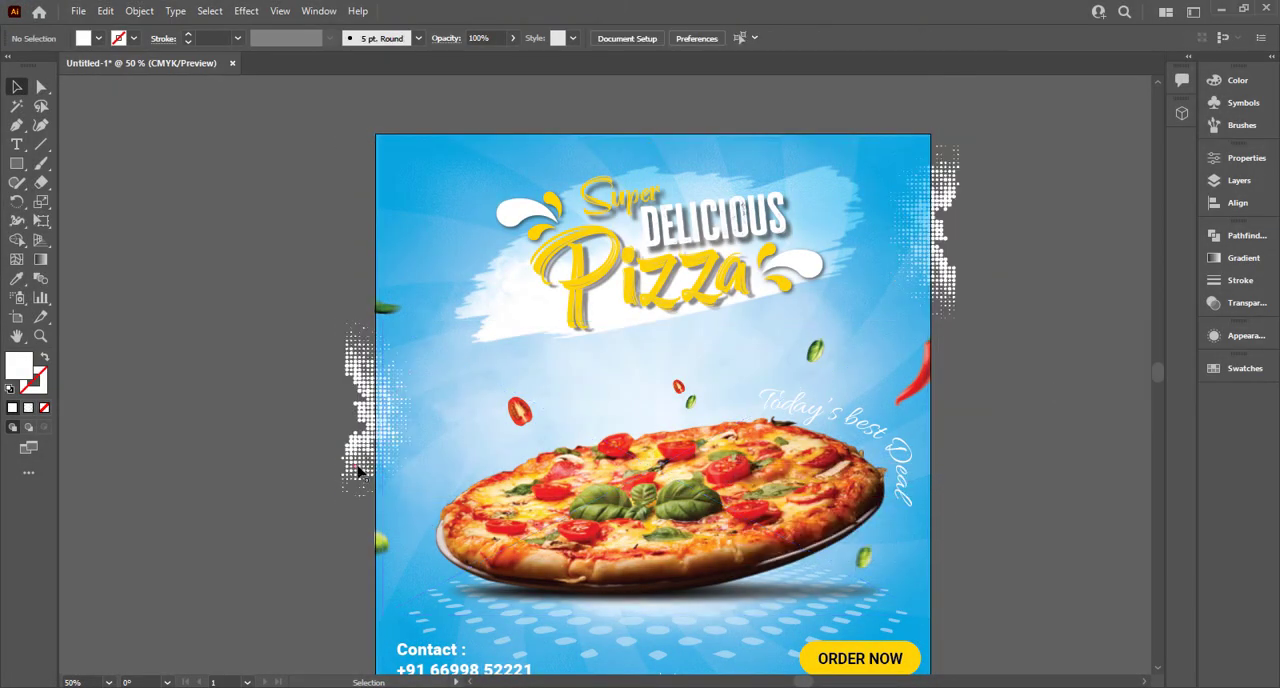
Step: Ungroup the left halftone pattern and delete its dots that lie outside the poster's left edge
{"action": "scroll", "coordinate": [355, 460], "scroll_direction": "up", "scroll_amount": 3}
{"action": "left_click", "coordinate": [320, 404]}
{"action": "right_click", "coordinate": [334, 394]}
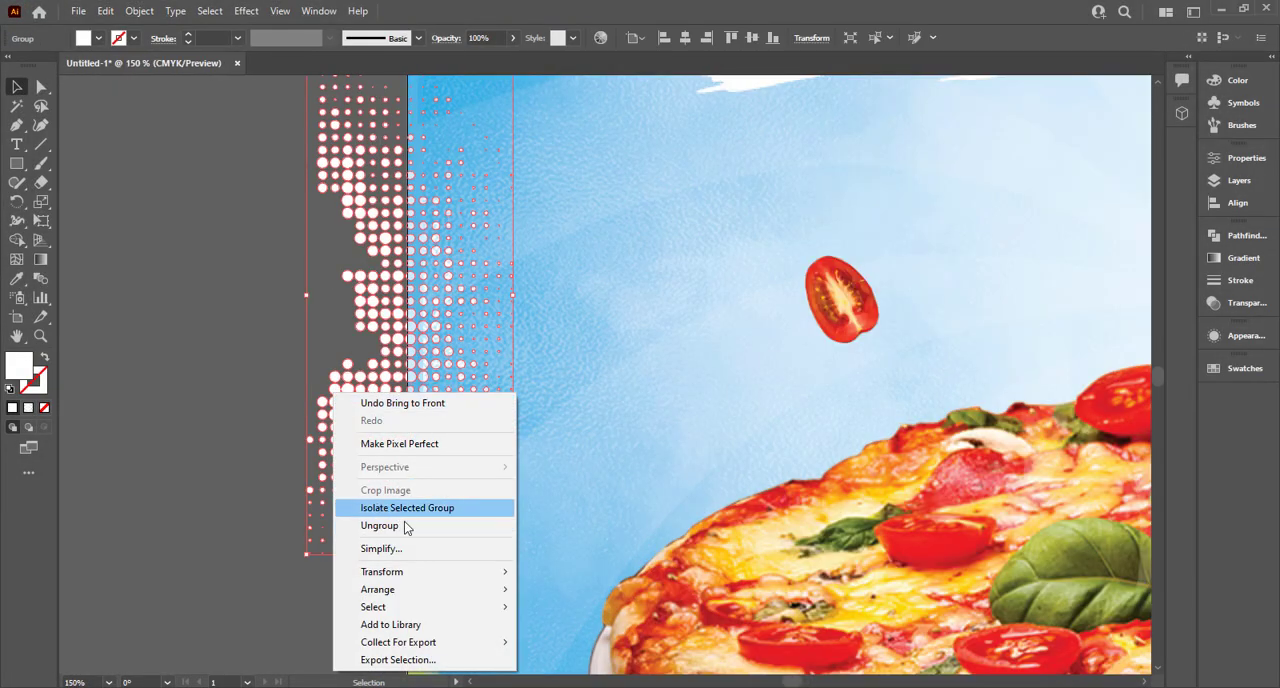
{"action": "left_click", "coordinate": [406, 533]}
{"action": "left_click", "coordinate": [274, 380]}
{"action": "scroll", "coordinate": [270, 340], "scroll_direction": "up", "scroll_amount": 1}
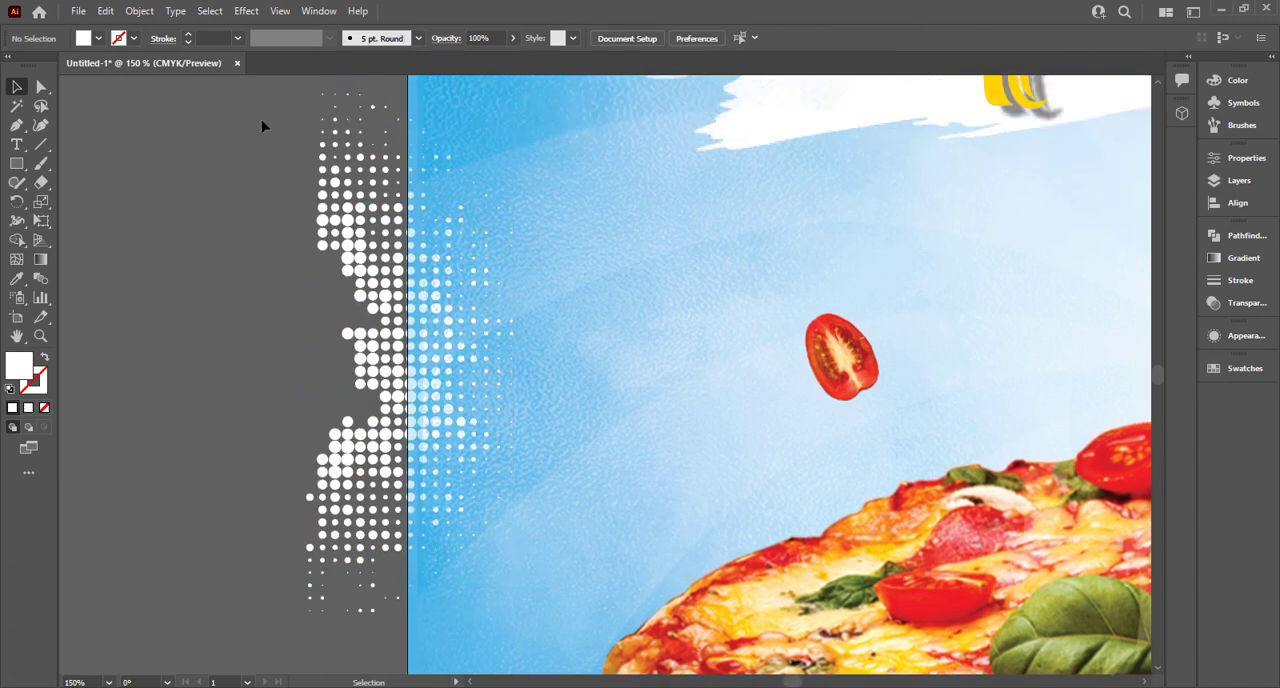
{"action": "scroll", "coordinate": [363, 401], "scroll_direction": "up", "scroll_amount": 1}
{"action": "left_click_drag", "start_coordinate": [403, 641], "coordinate": [298, 102]}
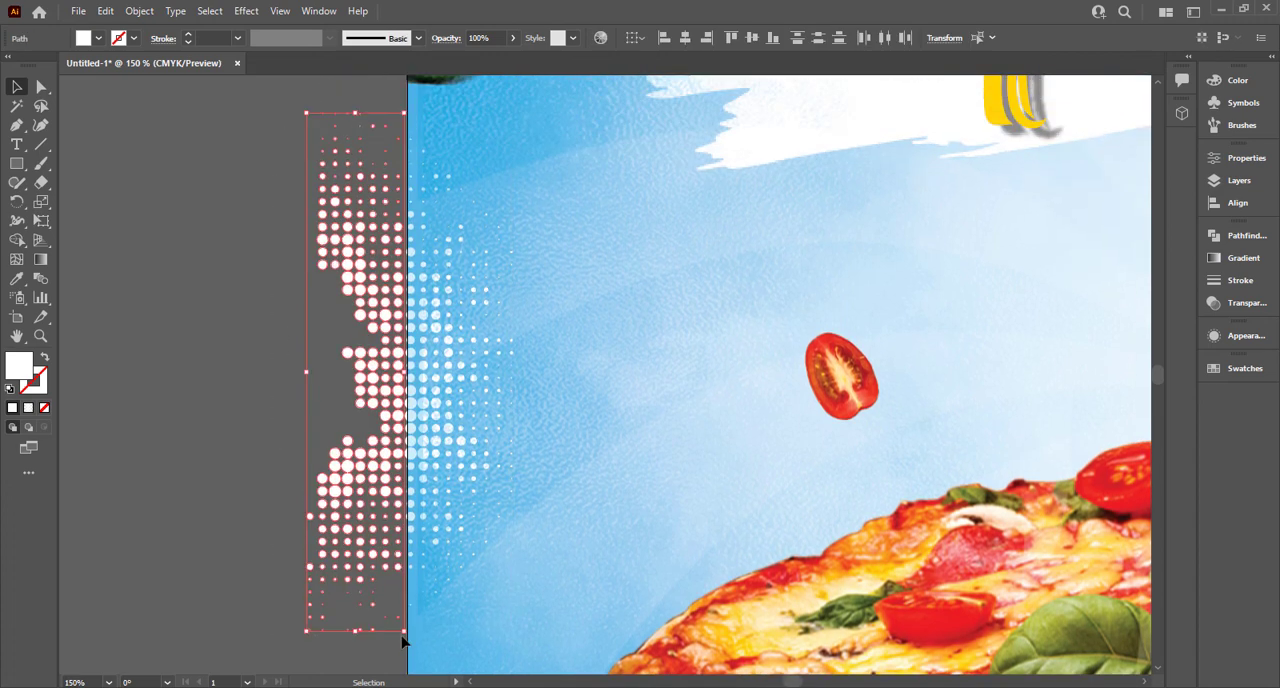
{"action": "key", "text": "Delete"}
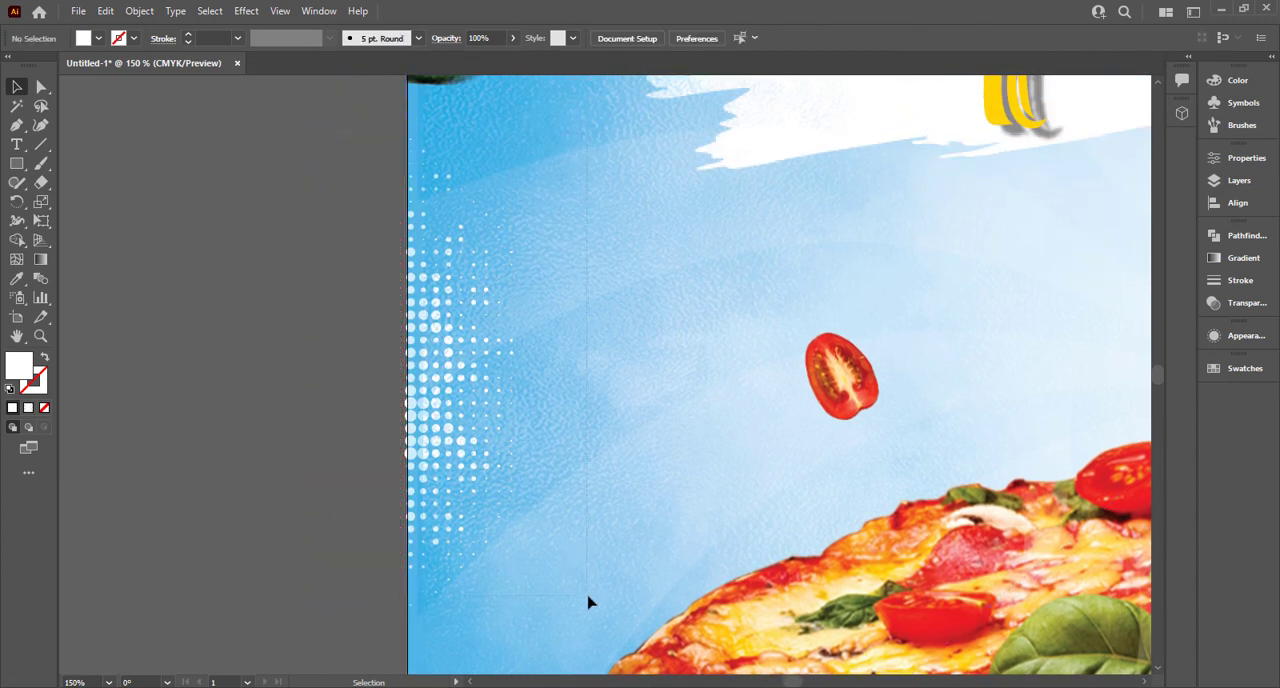
Step: Nudge the remaining left halftone dots slightly right so they sit within the poster's edge
{"action": "key", "text": "ctrl+z"}
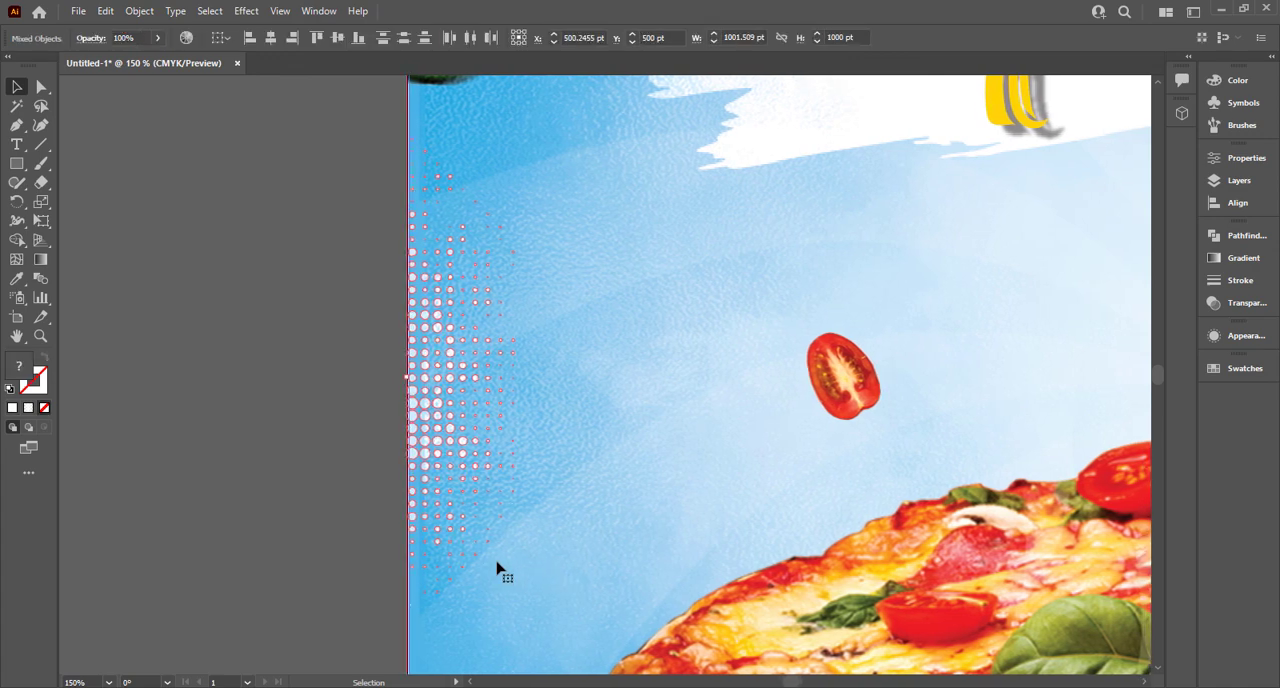
{"action": "left_click", "coordinate": [587, 551], "text": "shift"}
{"action": "key", "text": "Right"}
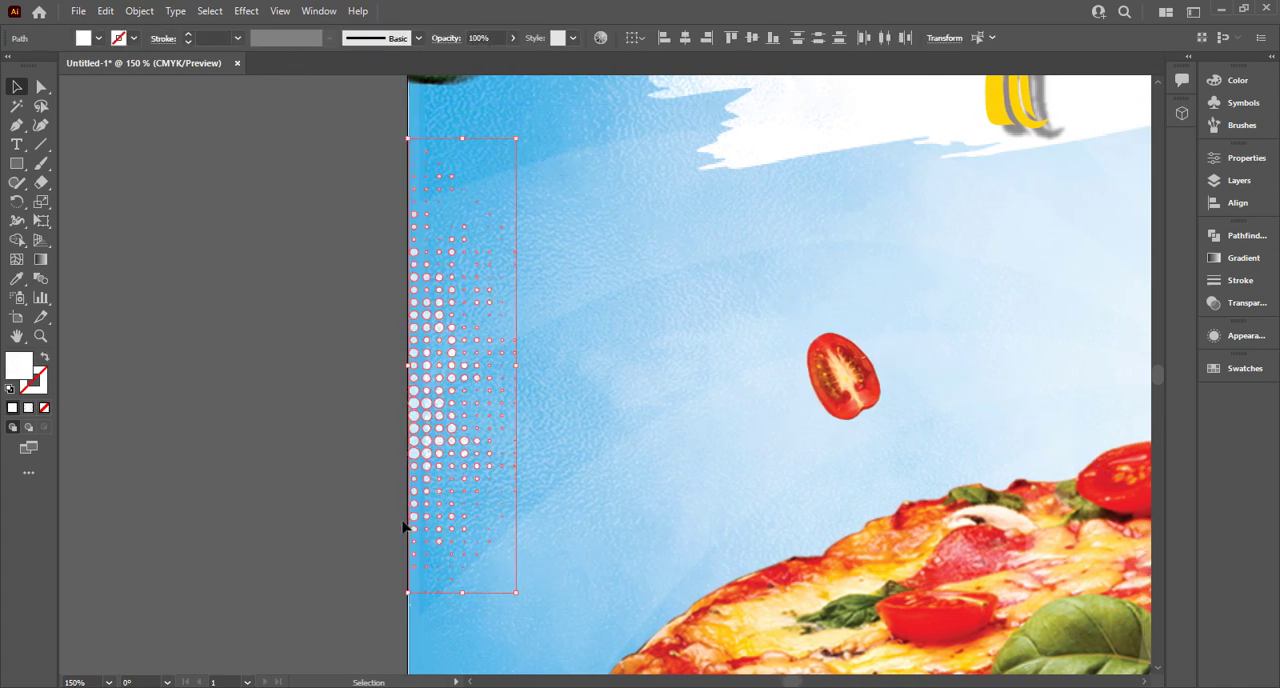
{"action": "left_click", "coordinate": [369, 524]}
Step: Replace the right halftone pattern with a copy of the trimmed left dots, rotated to face inward at the poster's upper right edge
{"action": "key", "text": "ctrl+0"}
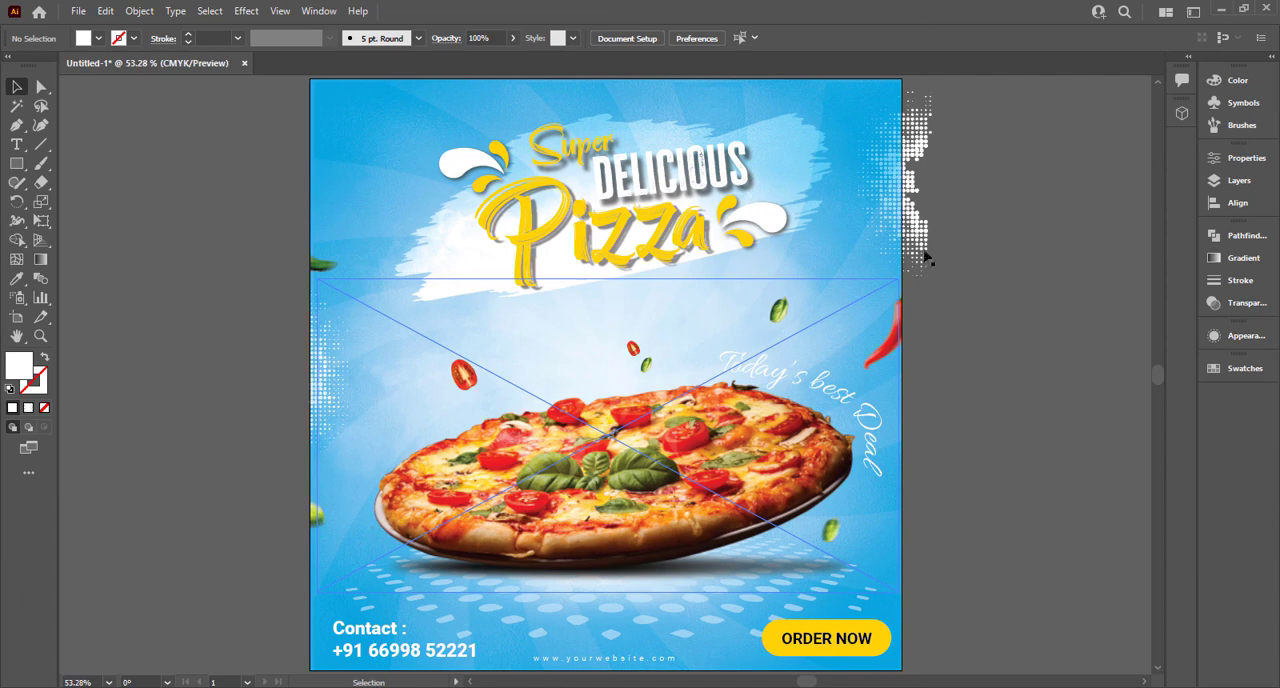
{"action": "left_click", "coordinate": [912, 184]}
{"action": "left_click_drag", "start_coordinate": [912, 184], "coordinate": [852, 180]}
{"action": "left_click", "coordinate": [398, 410], "text": "shift"}
{"action": "left_click", "coordinate": [398, 410], "text": "shift"}
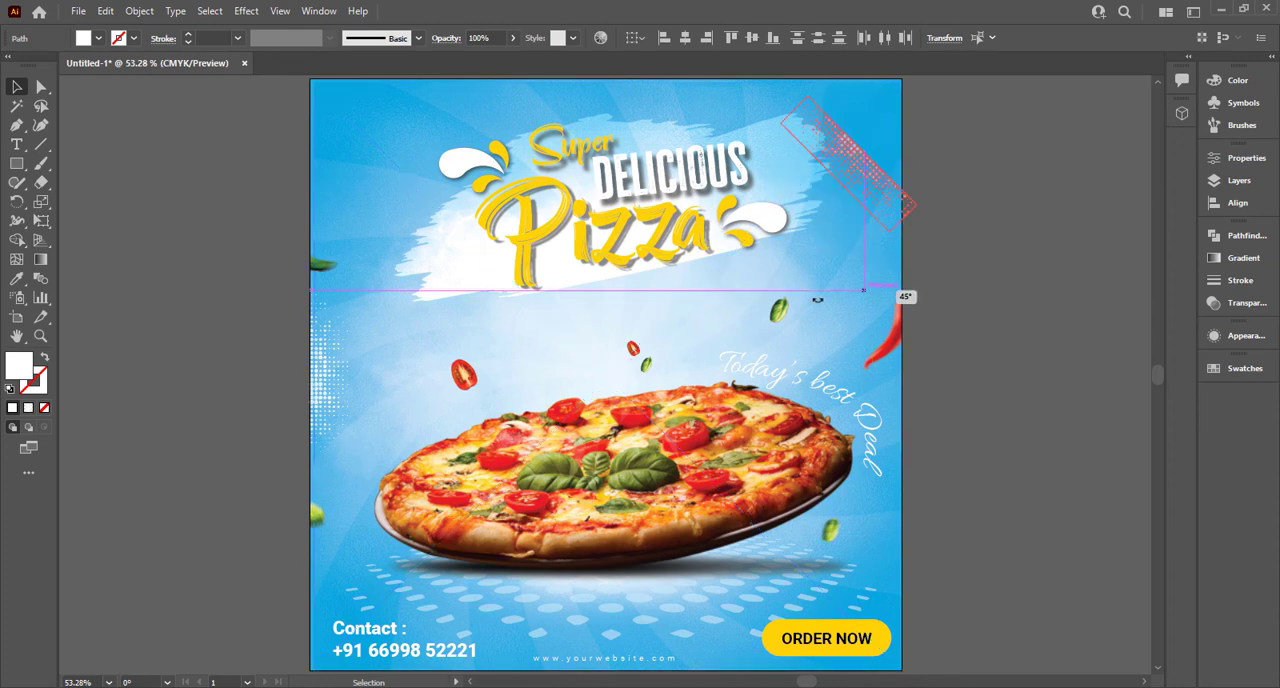
{"action": "left_click_drag", "start_coordinate": [874, 197], "coordinate": [908, 212]}
{"action": "left_click", "coordinate": [966, 200]}
Step: Group the copied halftone dots and fit them flush against the poster's right edge
{"action": "left_click_drag", "start_coordinate": [345, 401], "coordinate": [339, 401]}
{"action": "left_click", "coordinate": [1015, 166]}
{"action": "key", "text": "ctrl+a"}
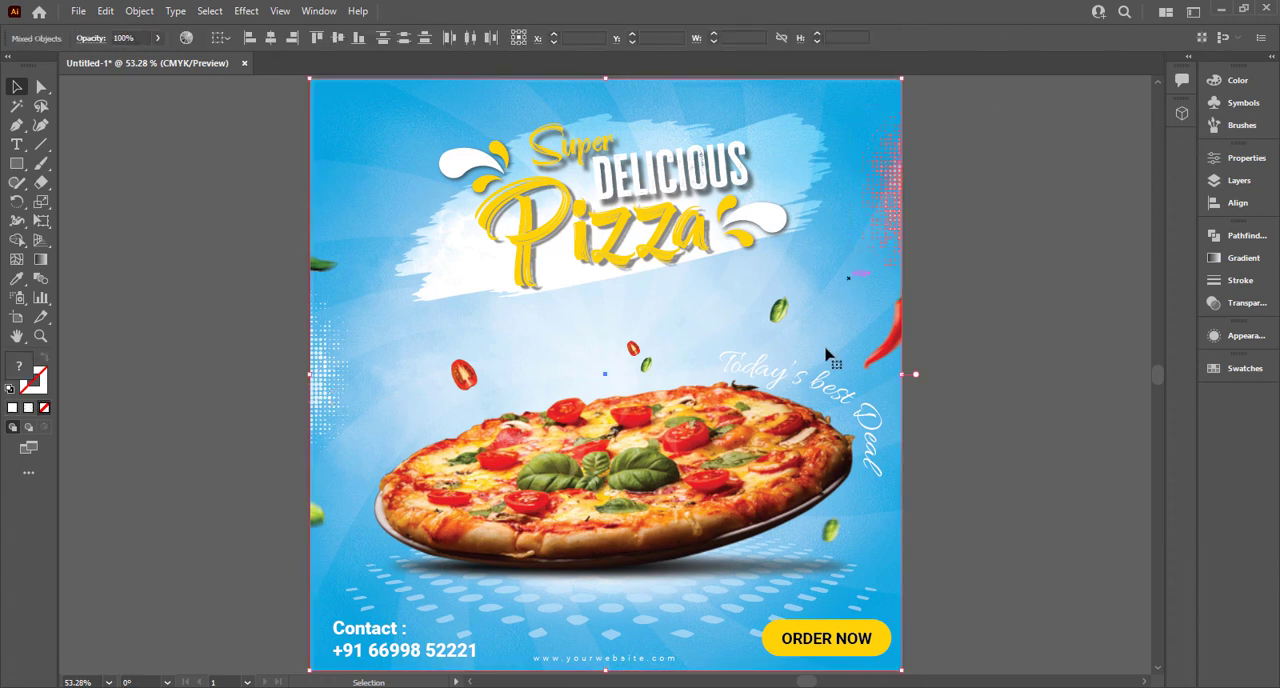
{"action": "left_click", "coordinate": [886, 232]}
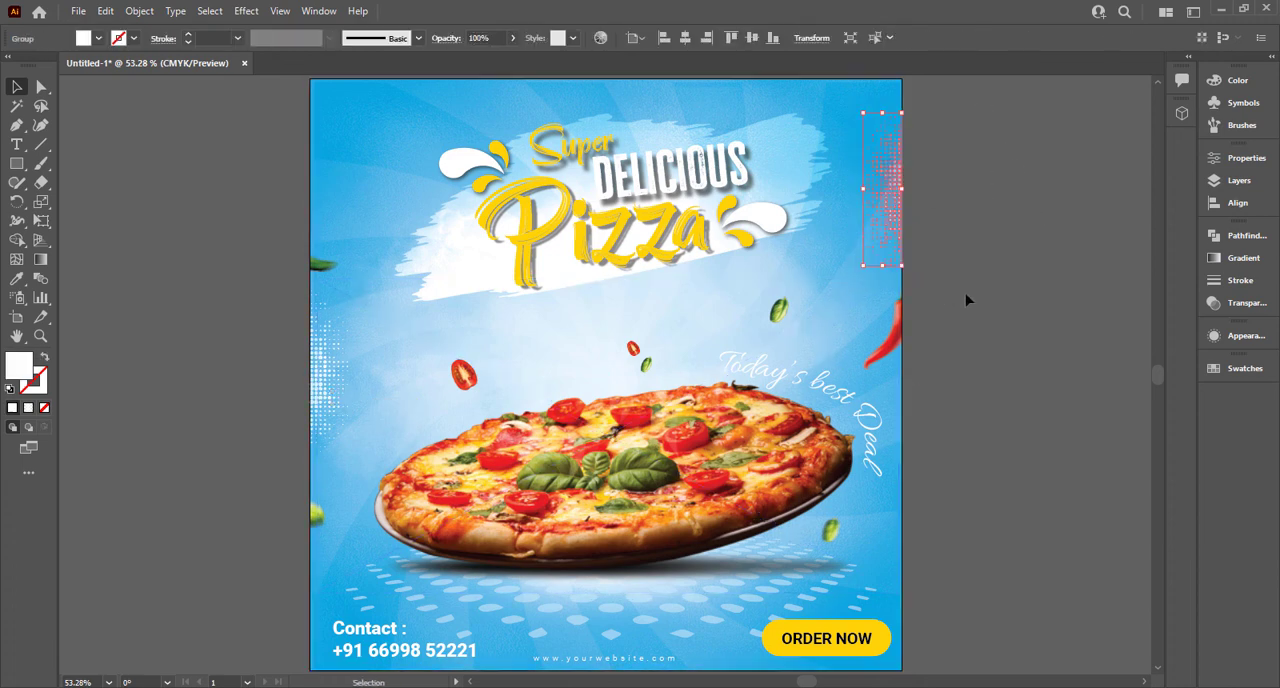
{"action": "left_click", "coordinate": [1005, 268]}
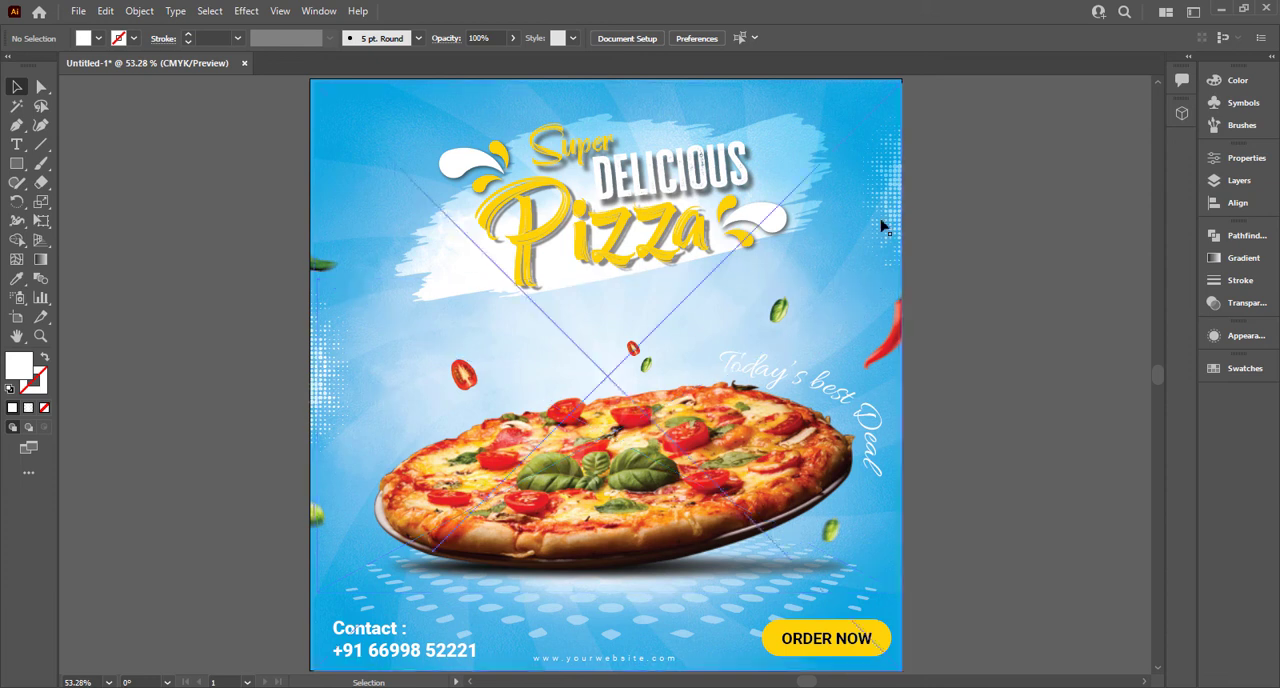
{"action": "left_click_drag", "start_coordinate": [883, 220], "coordinate": [345, 200]}
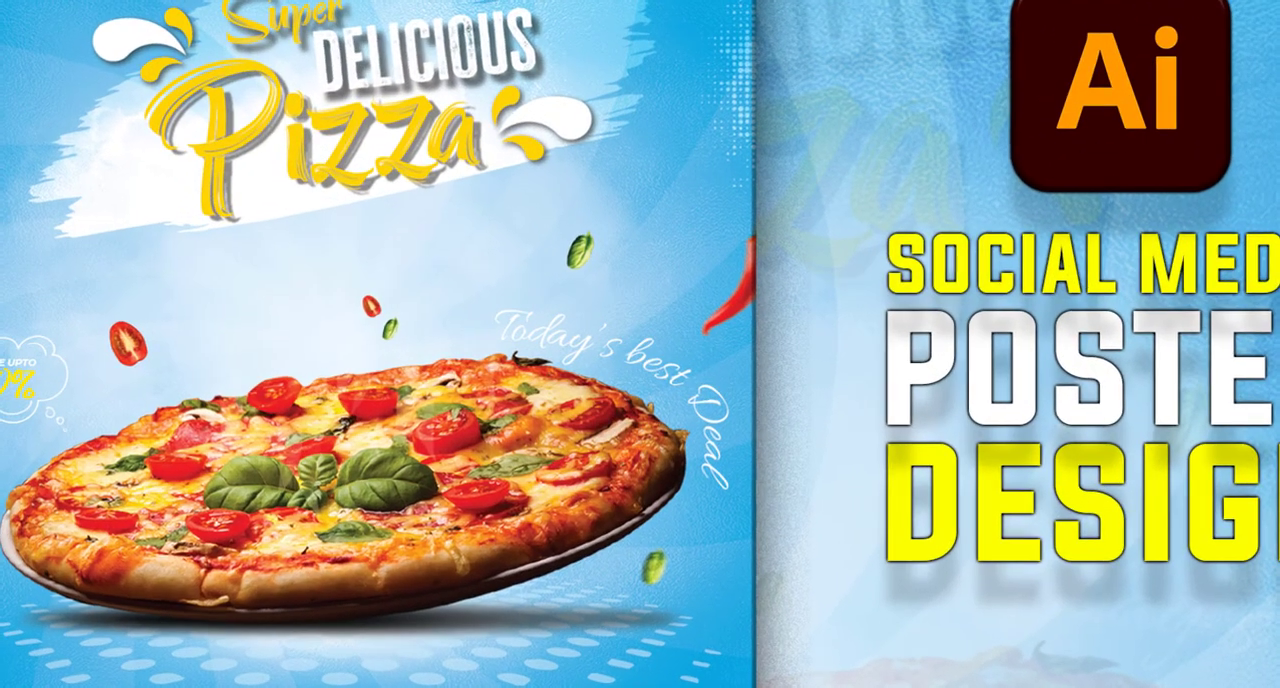